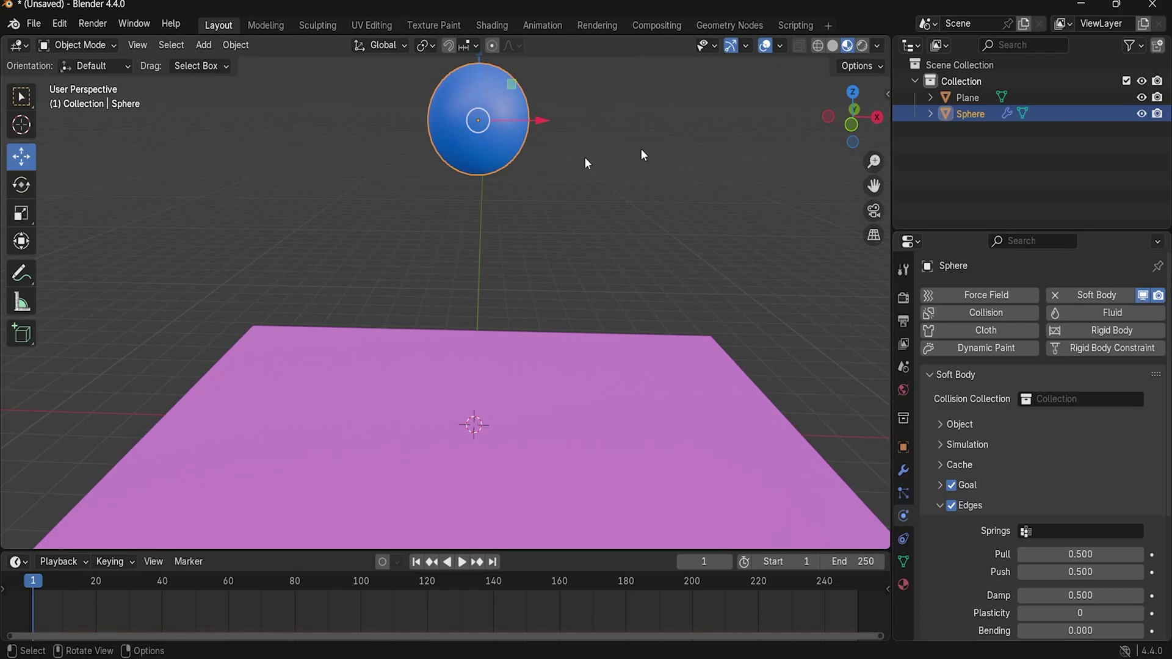
Step: Play the sphere's soft body simulation, scrub through its early frames, and return to frame 1
key(space)
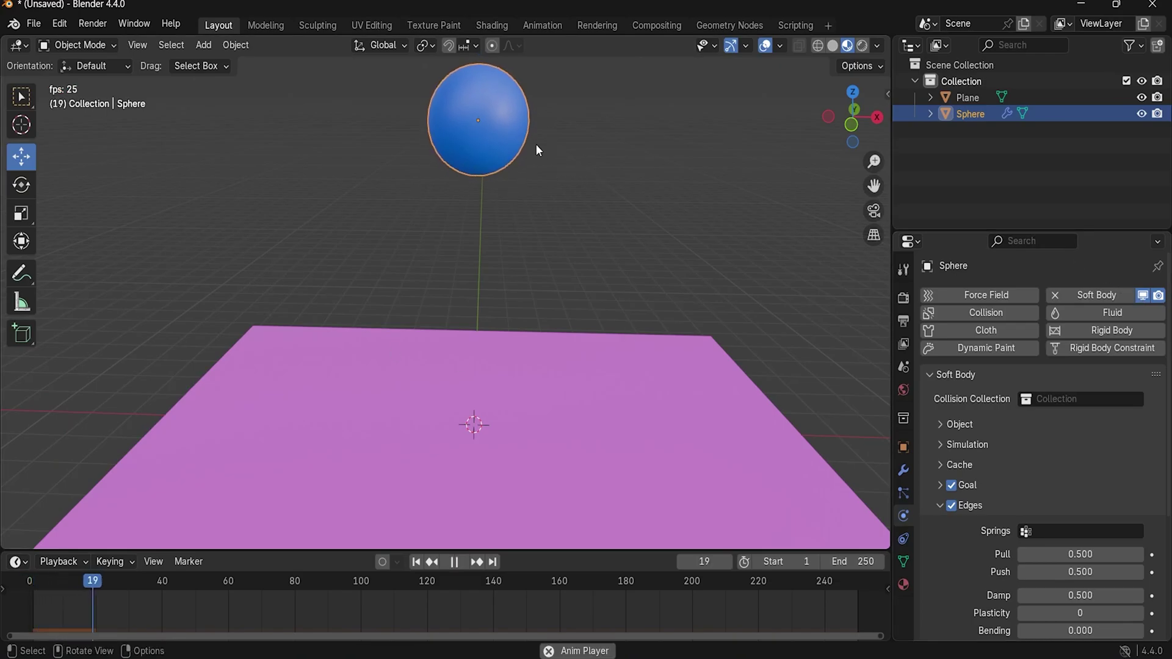
key(space)
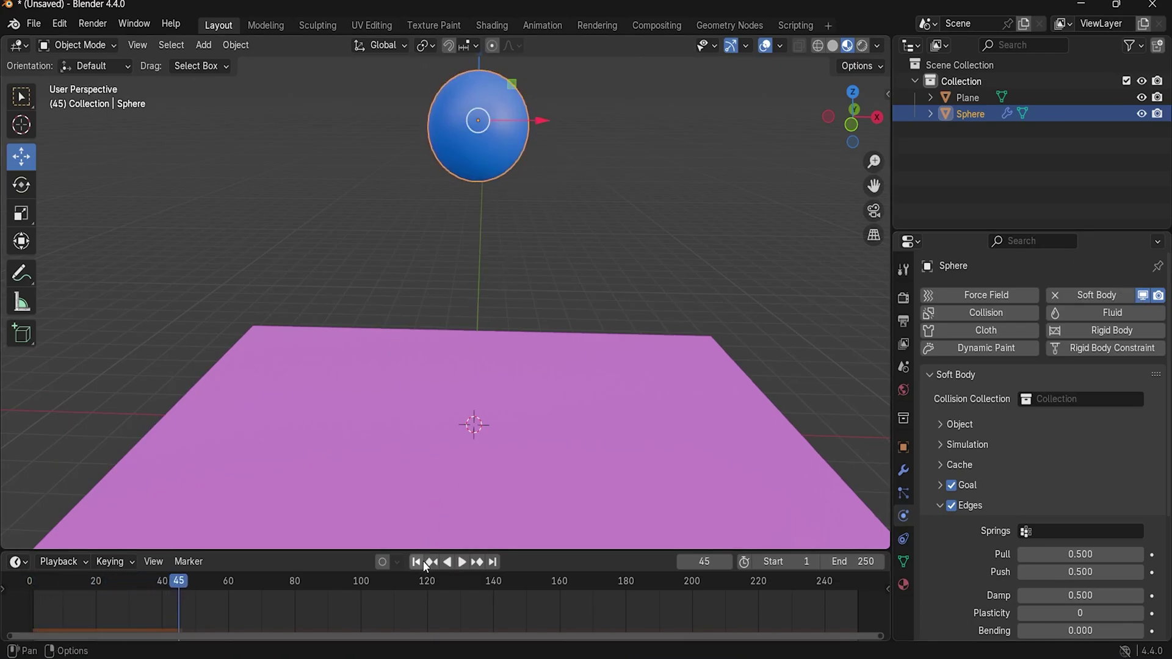
click(191, 585)
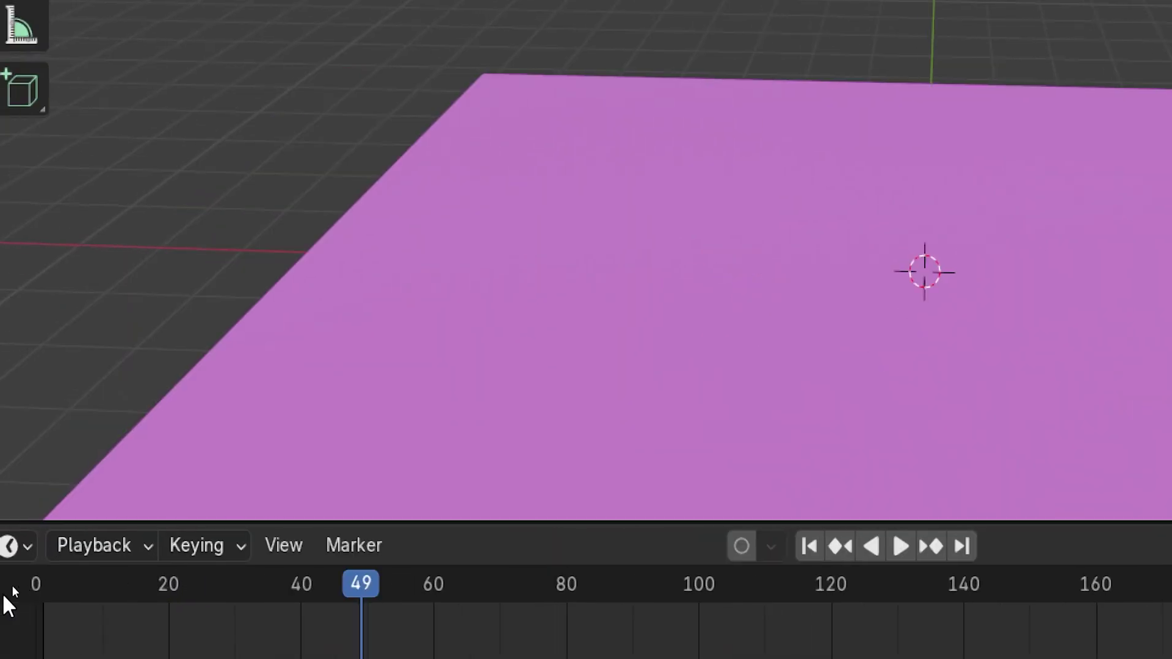
key(space)
drag(389, 587, 302, 652)
key(space)
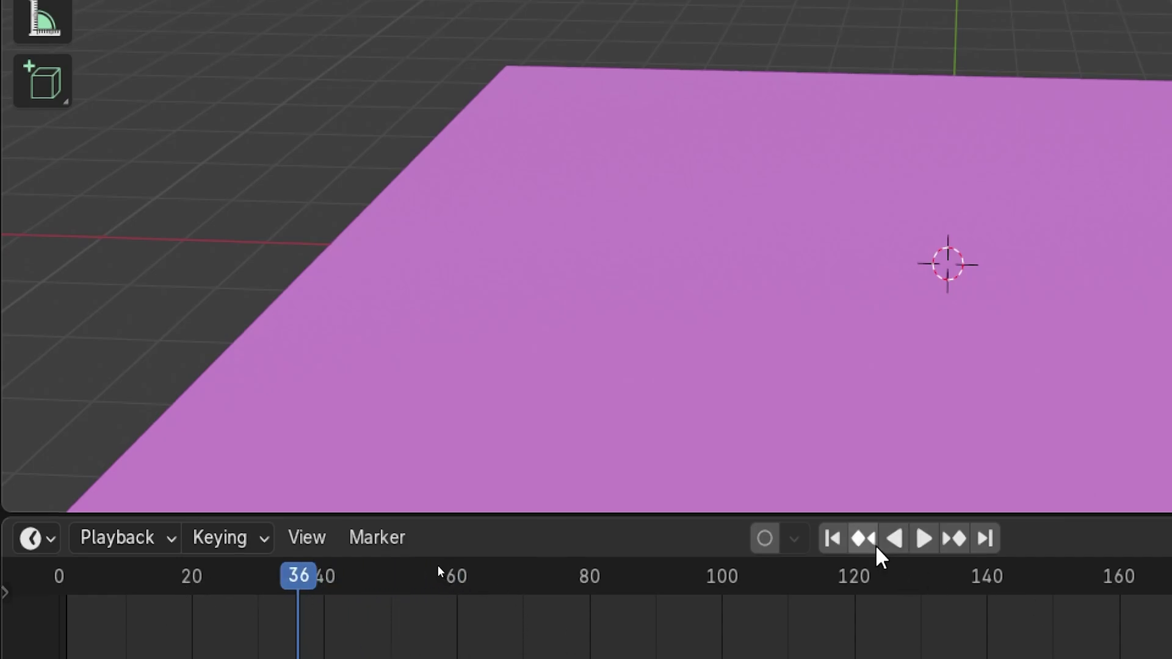
click(833, 539)
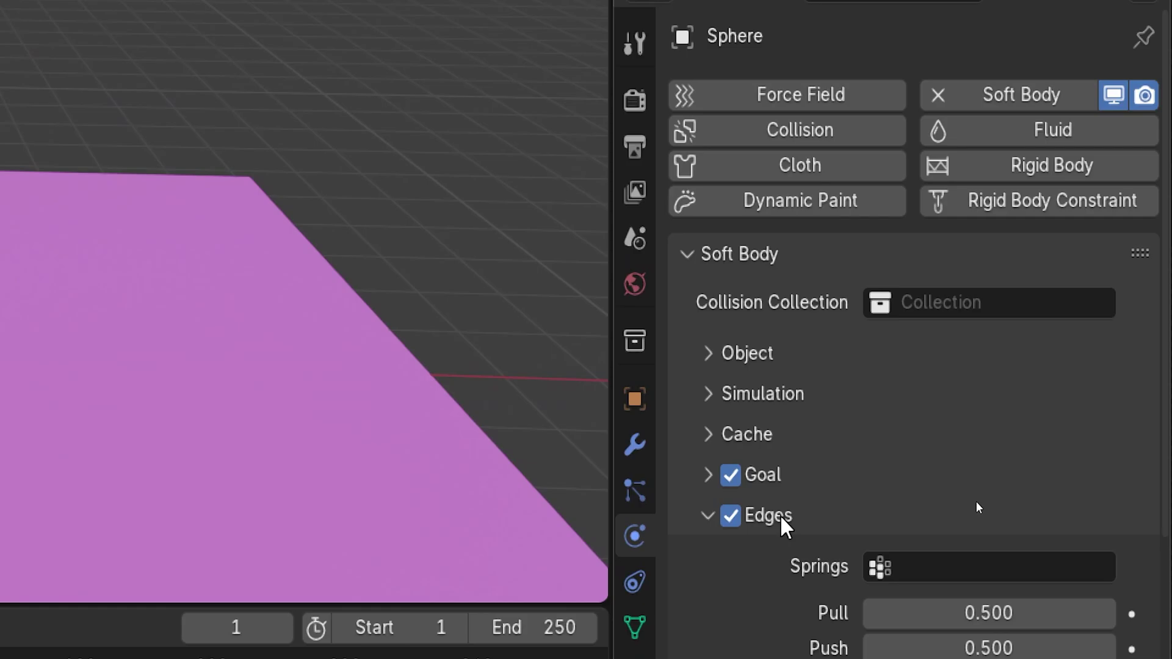
Step: Disable the sphere's soft body Goal, play the simulation to check its fall, and return to frame 1
click(732, 475)
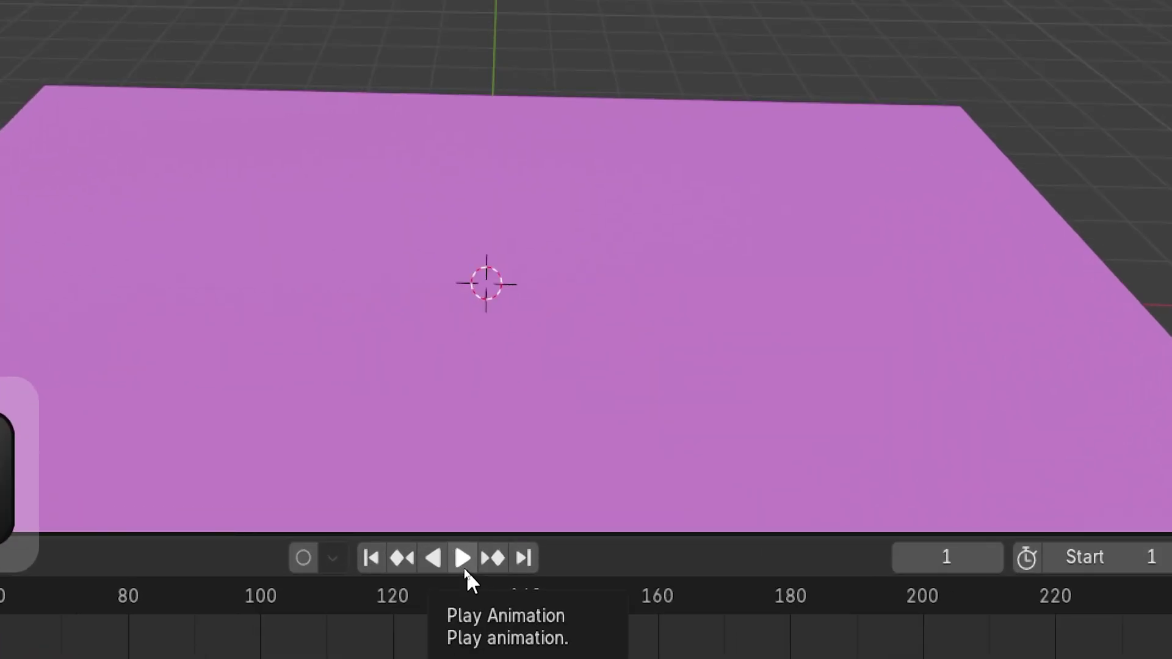
key(super+minus)
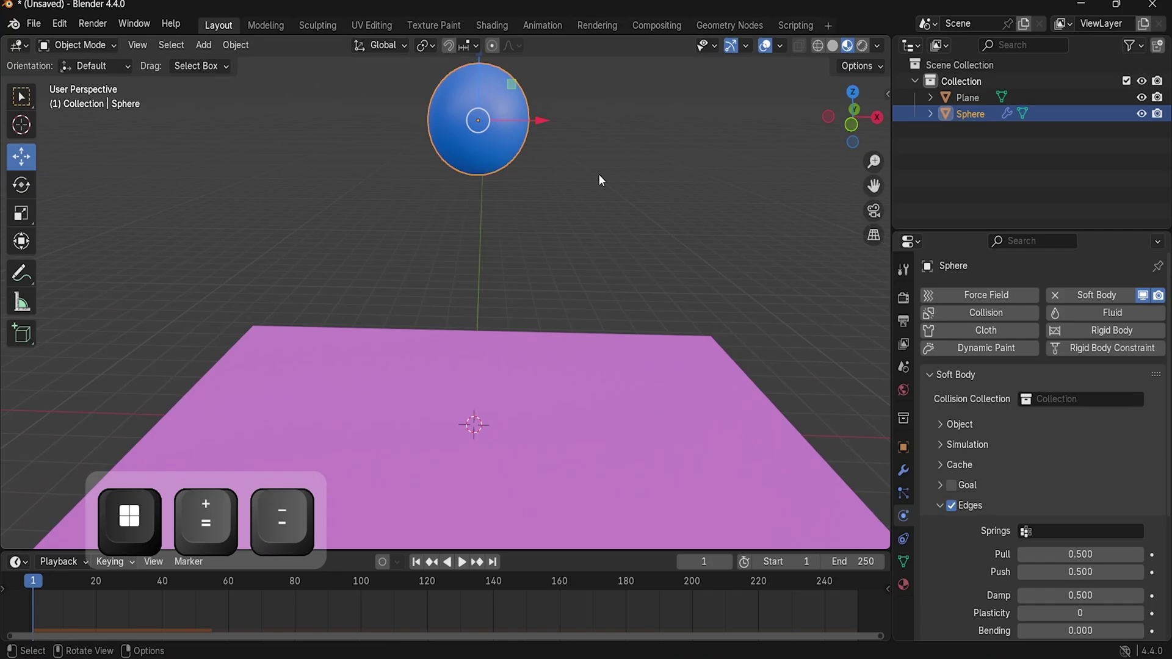
key(space)
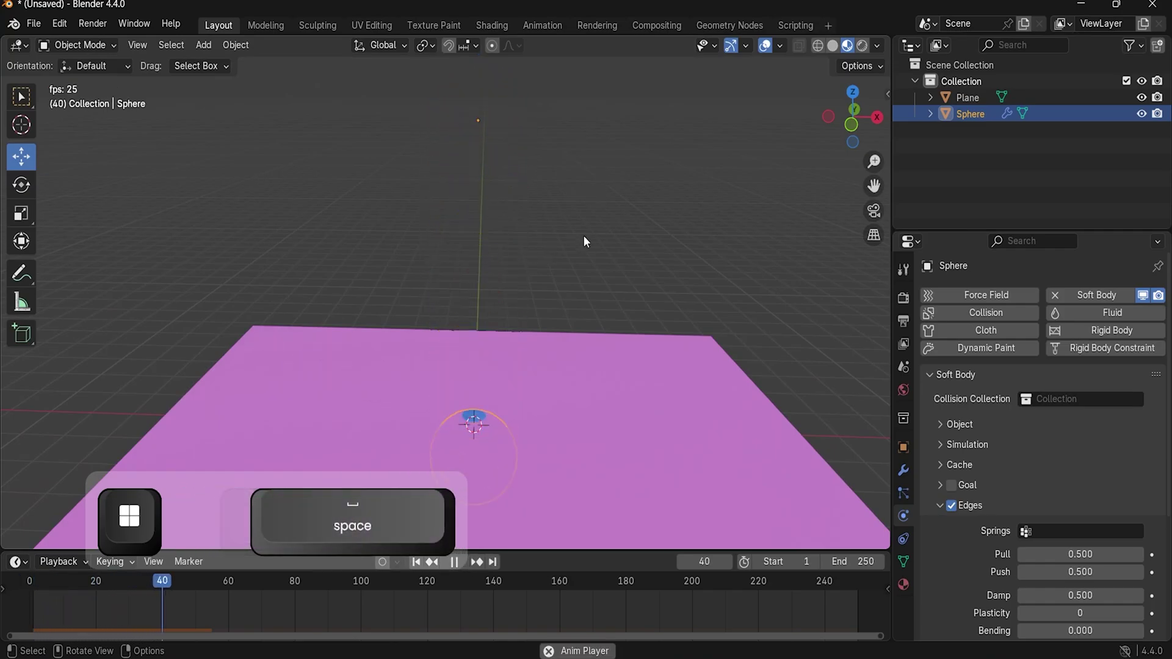
key(space)
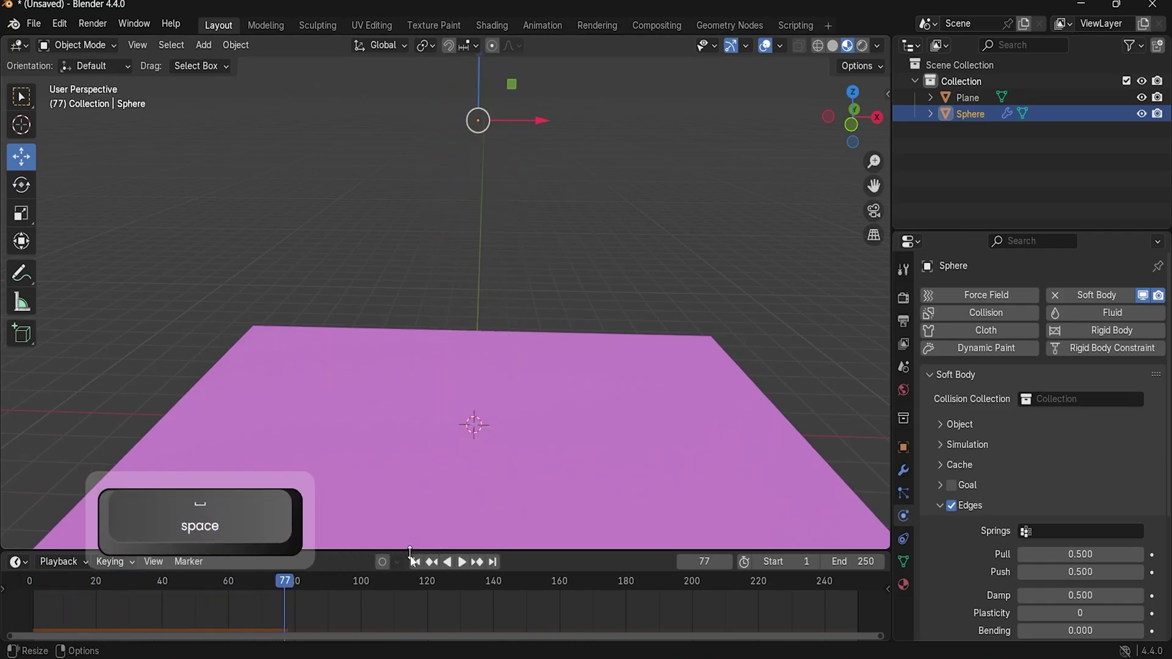
click(415, 562)
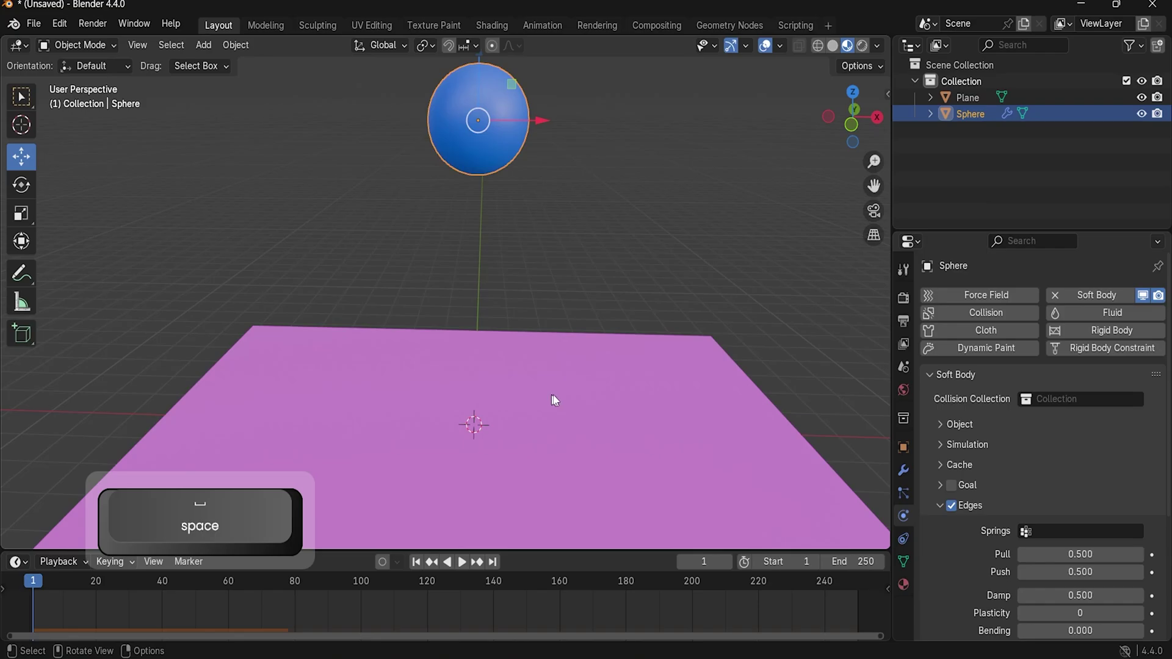
Step: Add Collision physics to the plane, play the simulation to check the sphere's landing, and return to frame 1
click(650, 443)
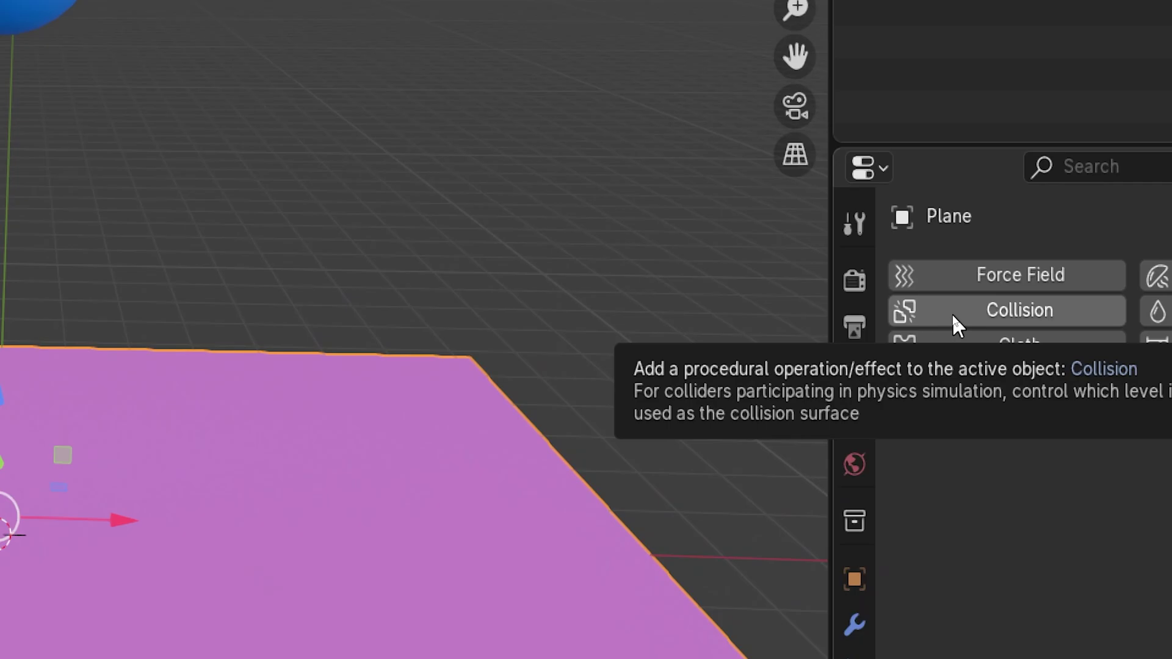
click(951, 313)
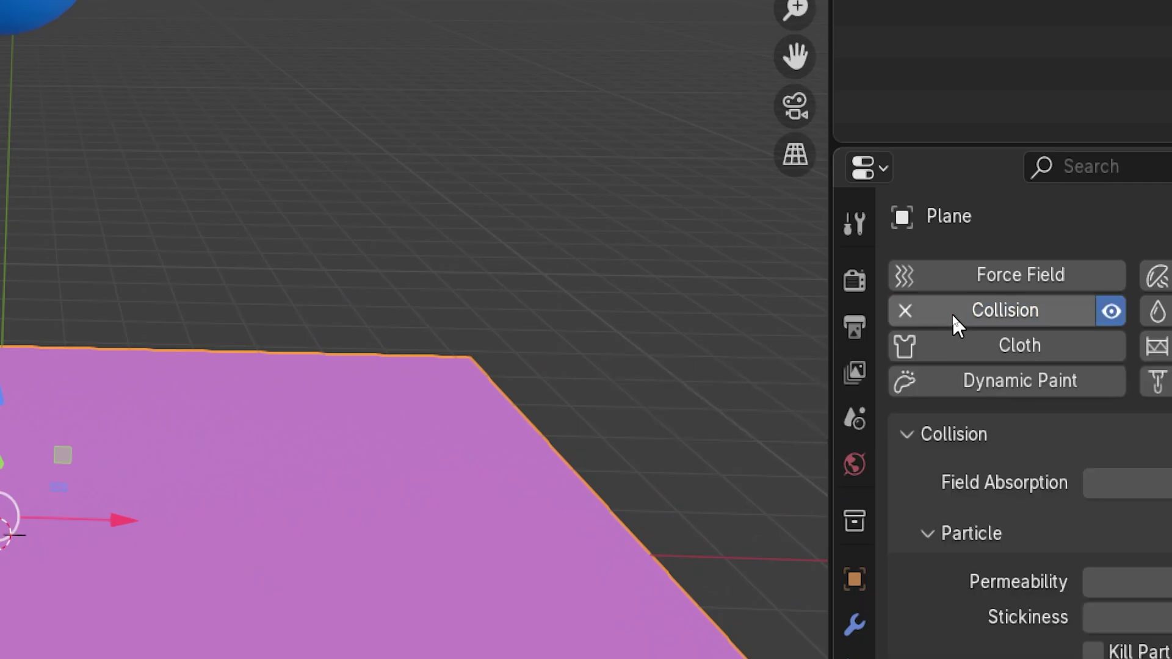
key(space)
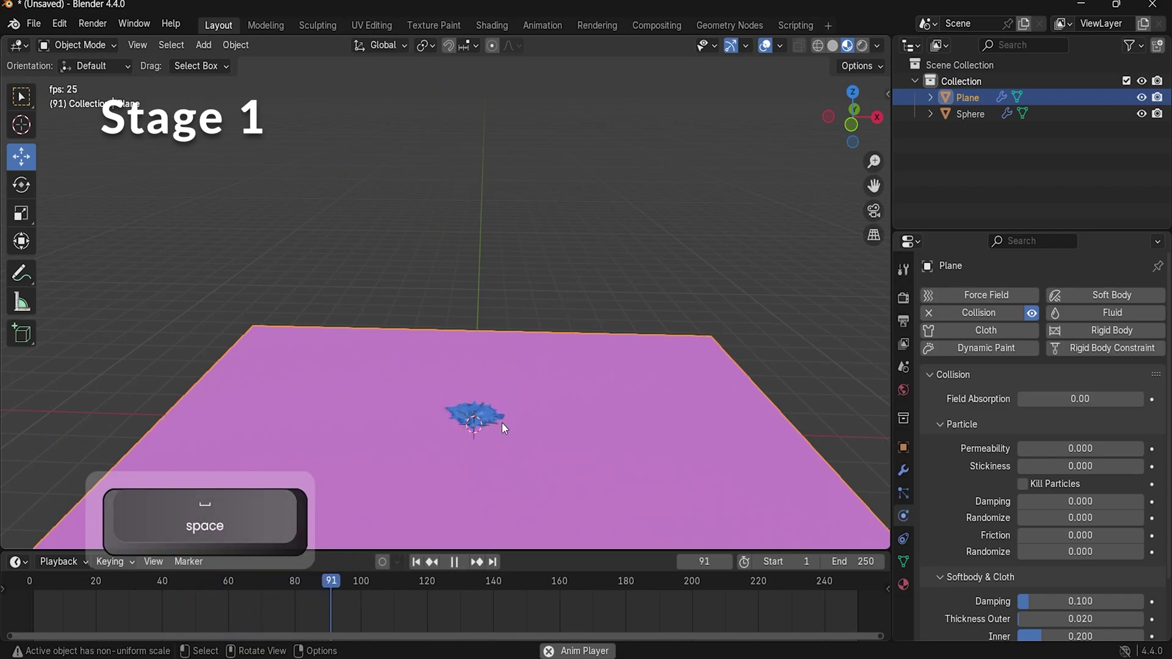
key(space)
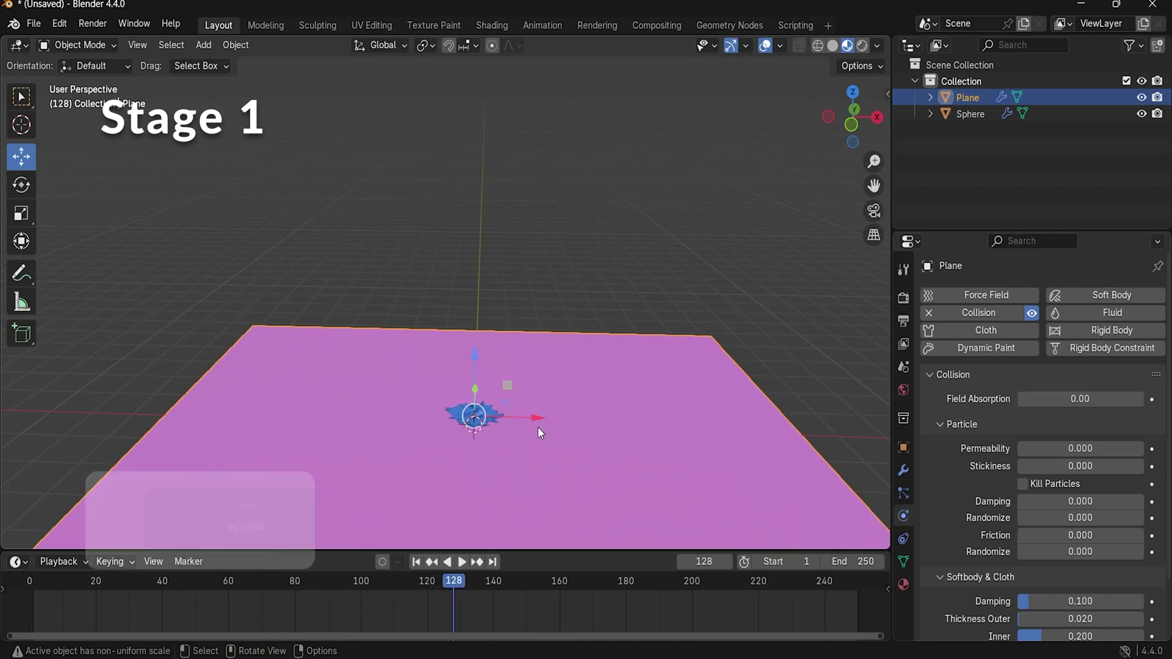
middle_drag(537, 427, 538, 457)
middle_drag(607, 431, 610, 362)
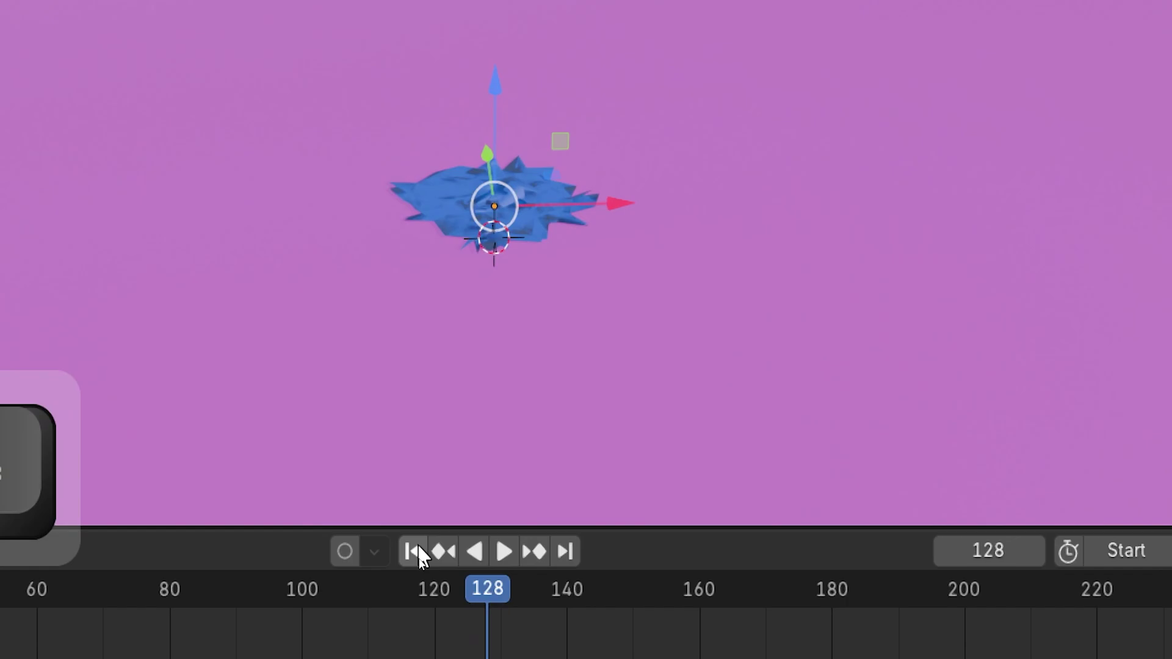
click(416, 562)
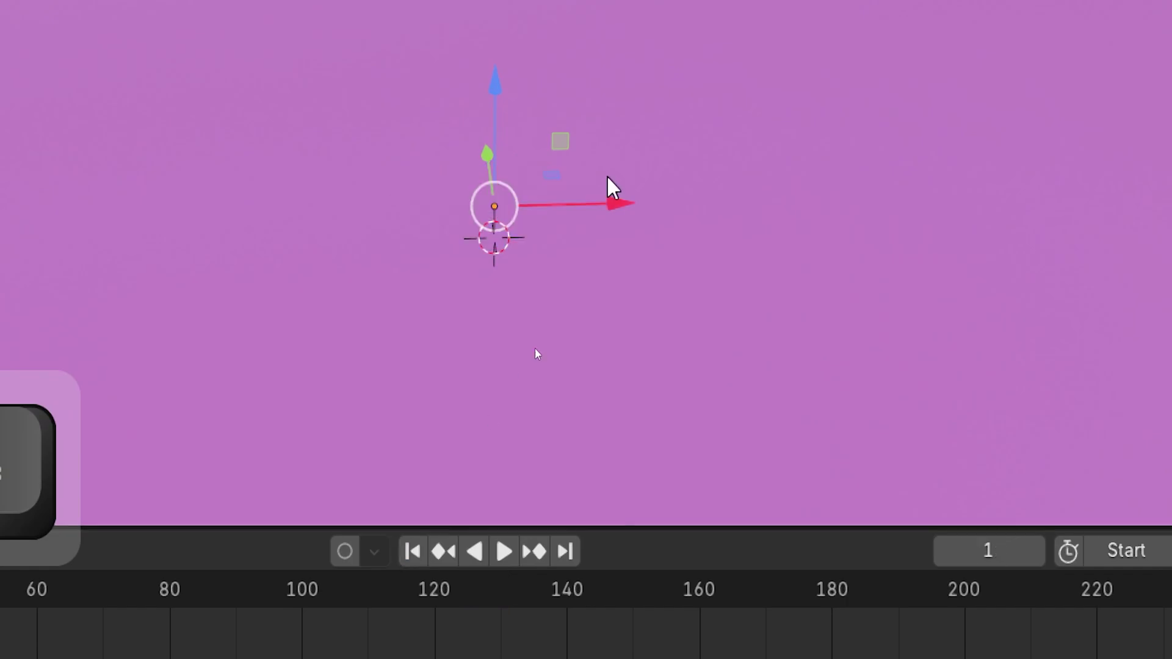
Step: Select the sphere and review its soft body Edges settings
click(464, 98)
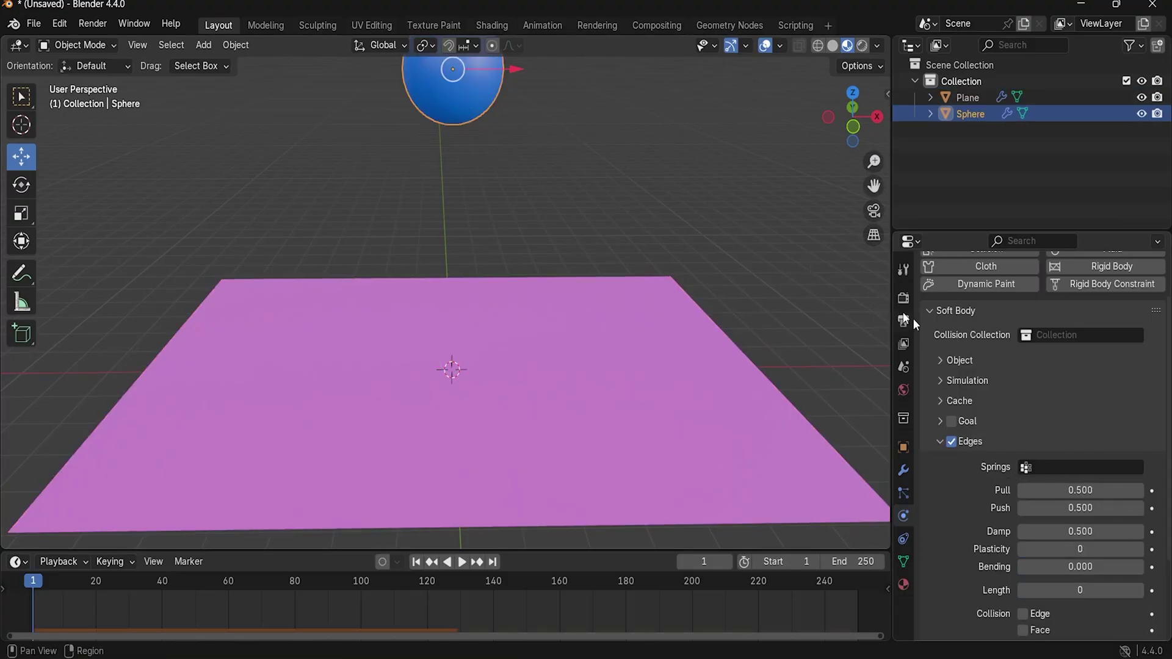
scroll(1053, 386, up, 3)
scroll(1053, 389, down, 6)
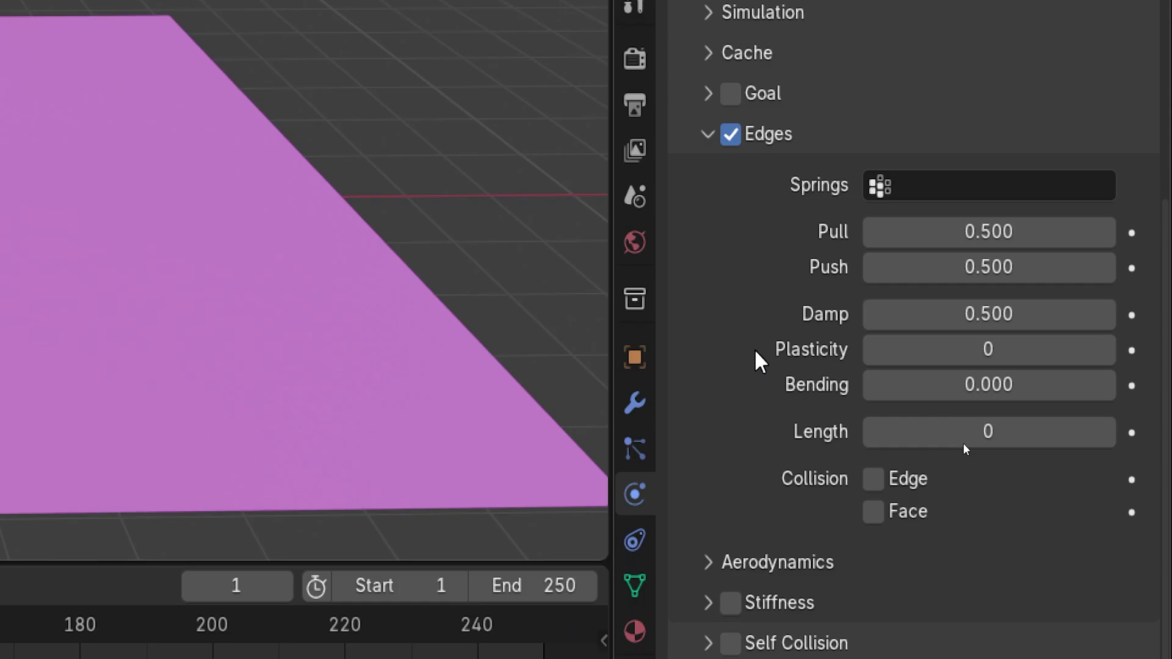
key(super+minus)
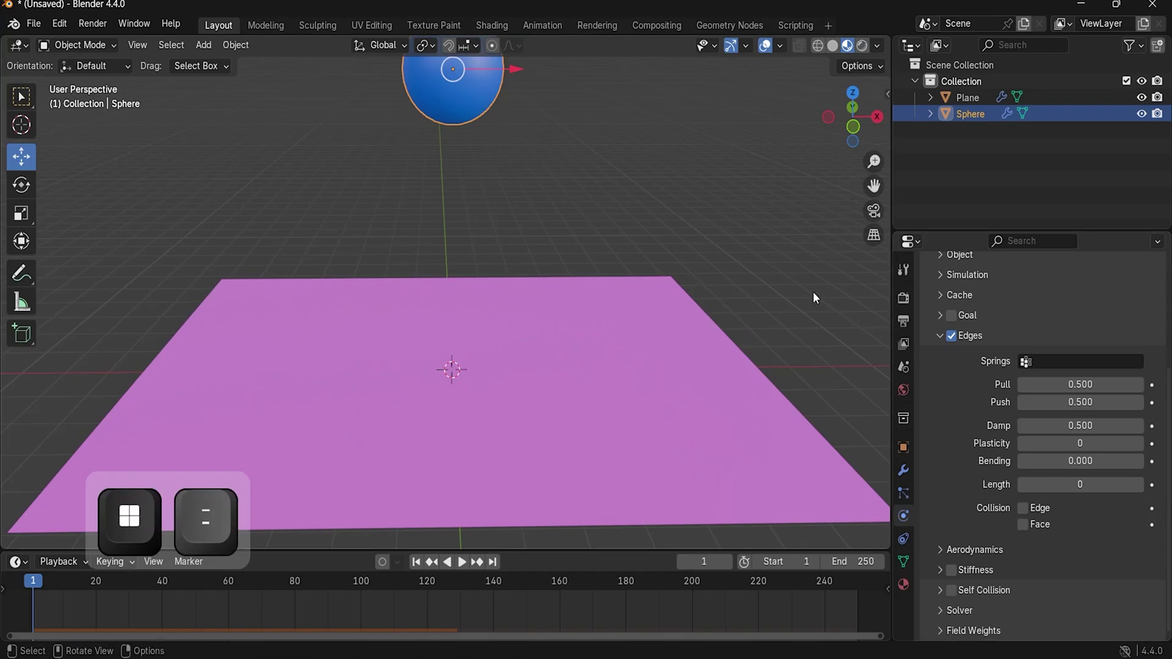
Step: Play the simulation with nothing selected to check the sphere's impact on the plane, and return to frame 1
click(621, 167)
key(space)
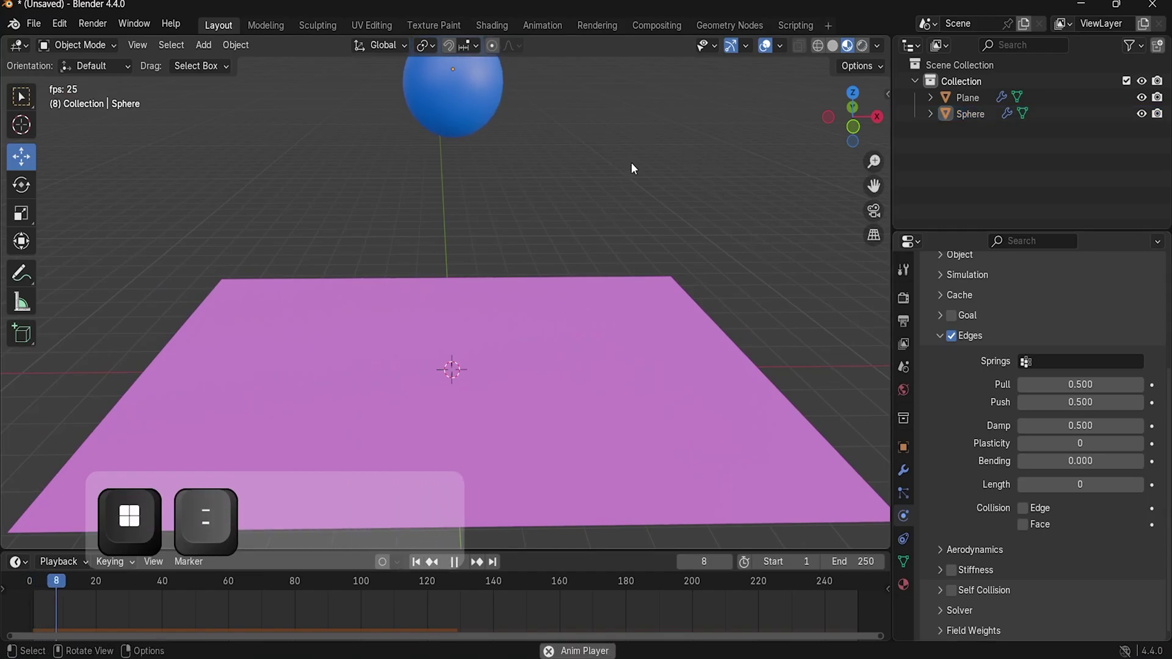
key(space)
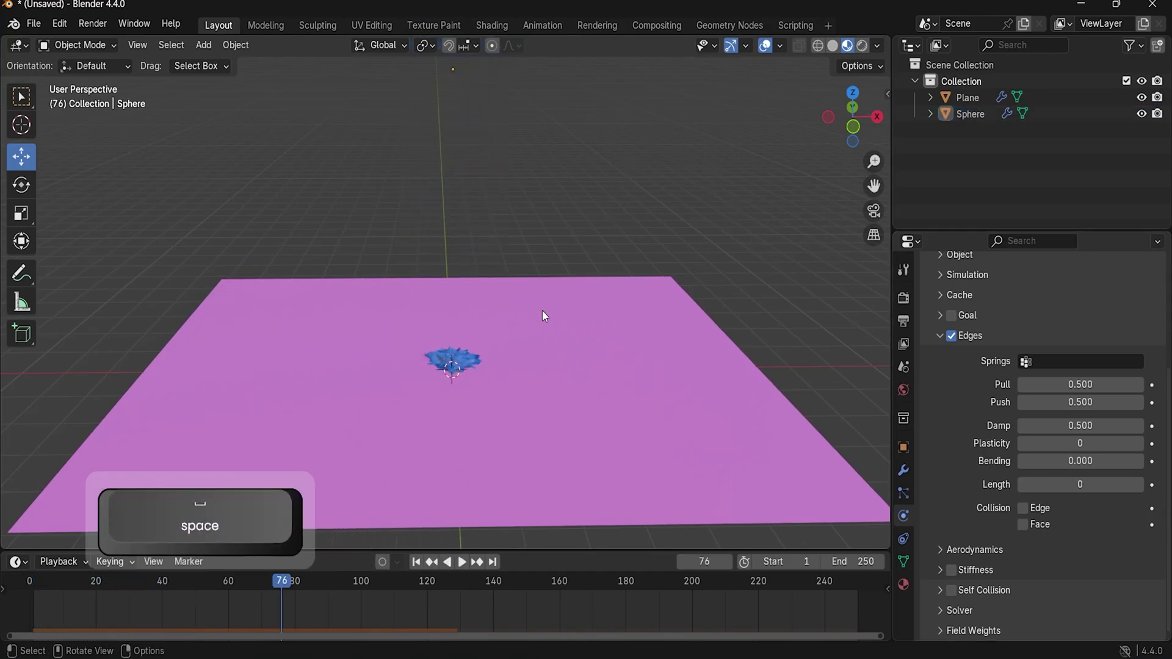
click(417, 563)
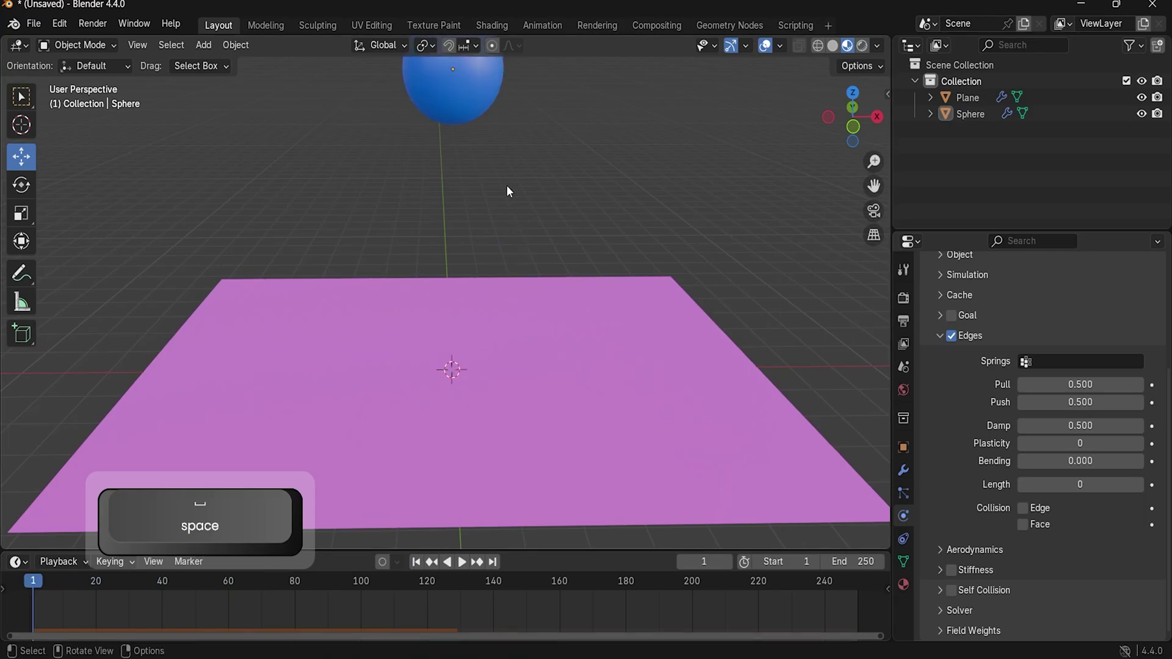
Step: Reselect the sphere and examine its soft body Edges values, from Pull and Push to Bending and Length
click(451, 96)
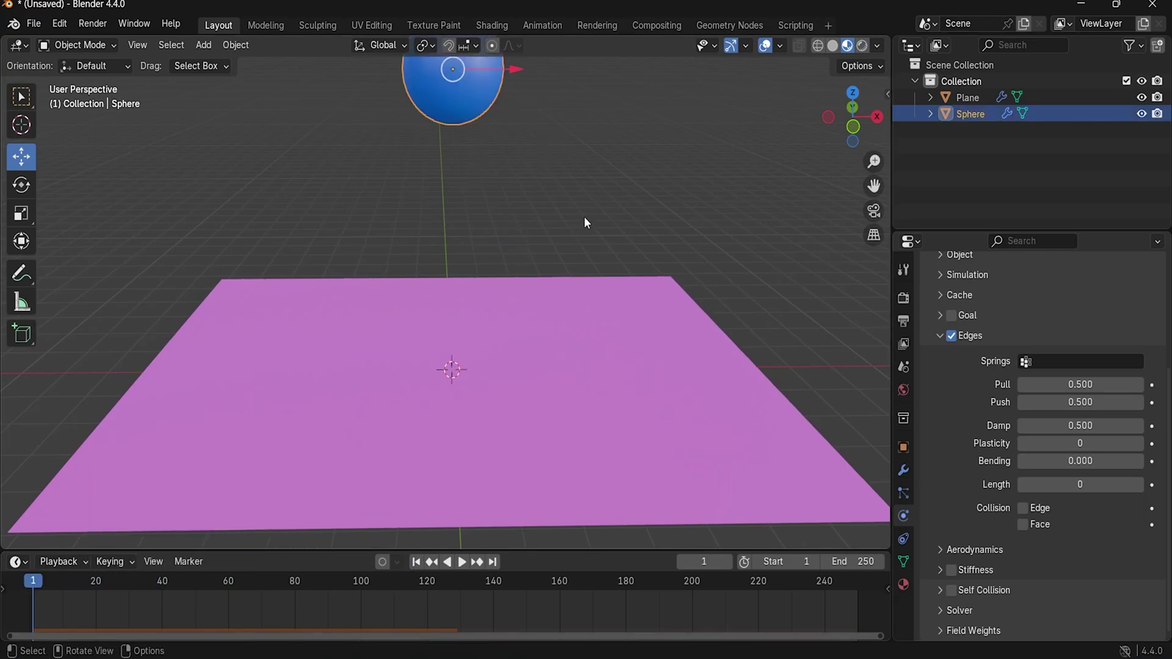
click(584, 218)
click(454, 84)
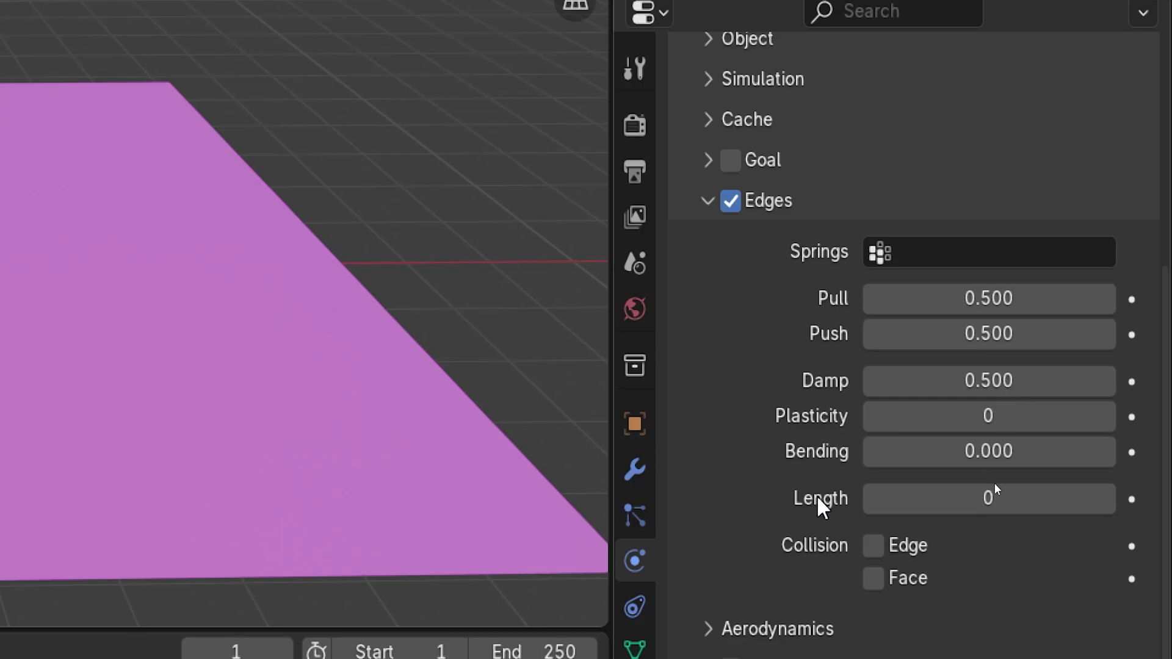
key(super+minus)
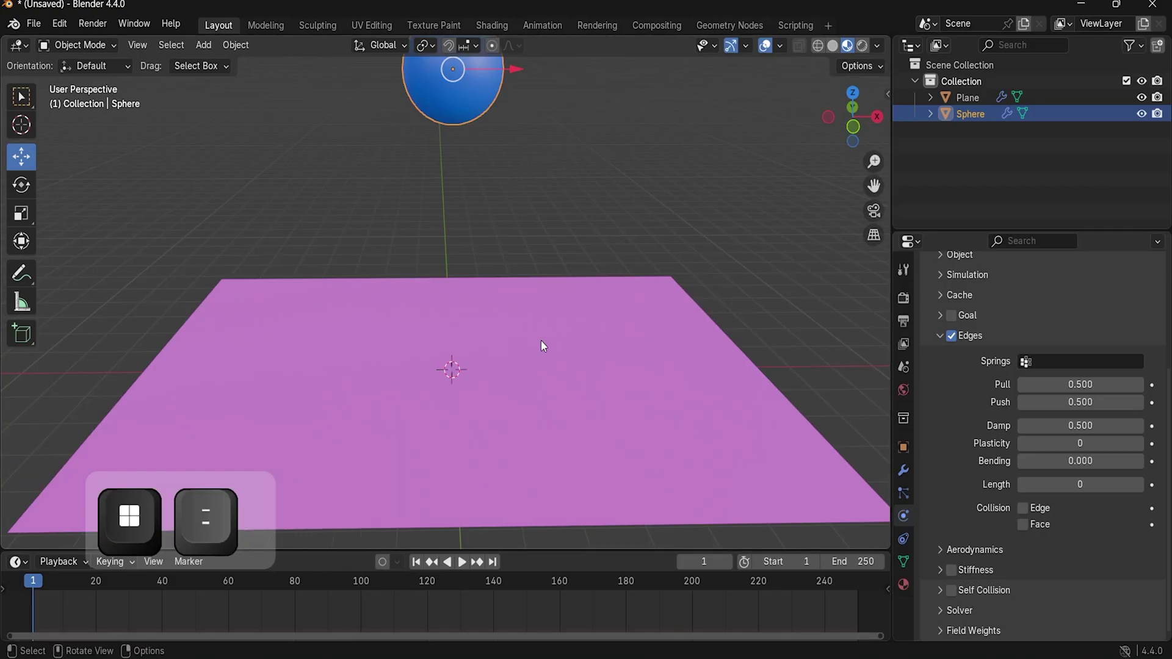
Step: Play the simulation until the sphere has landed, examine its deformed shape up close, and return to frame 1
key(space)
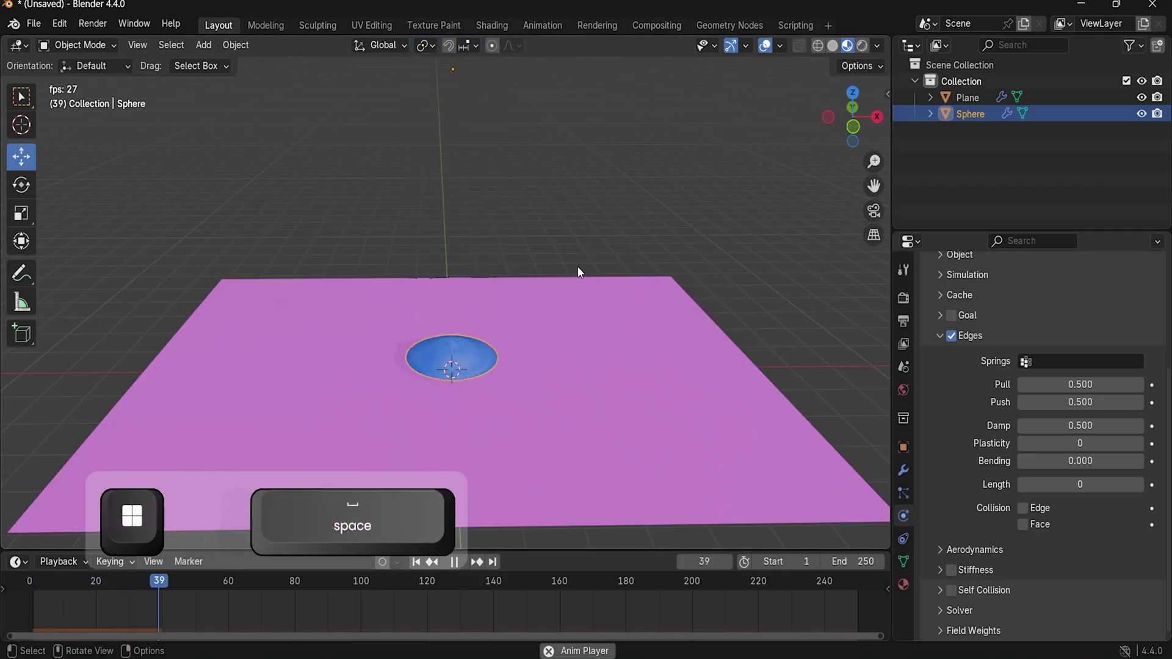
key(space)
scroll(491, 382, up, 3)
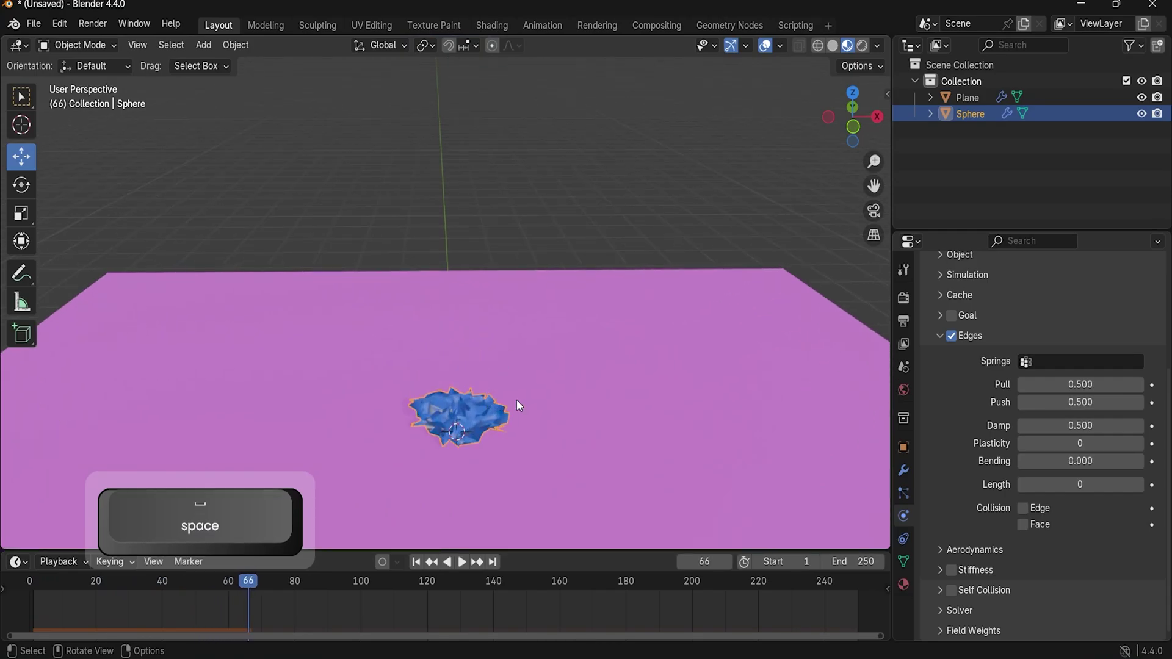
shift+middle_drag(597, 324, 596, 200)
middle_drag(596, 200, 591, 272)
scroll(590, 273, up, 4)
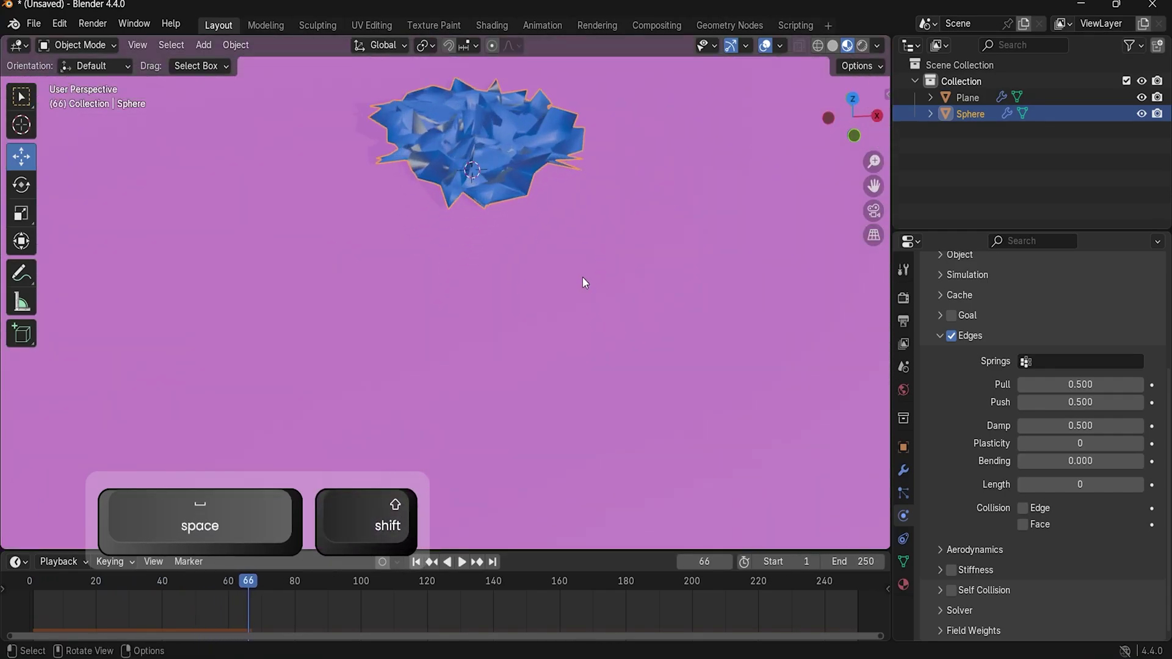
shift+middle_drag(630, 161, 640, 212)
scroll(648, 261, up, 3)
shift+middle_drag(651, 264, 657, 324)
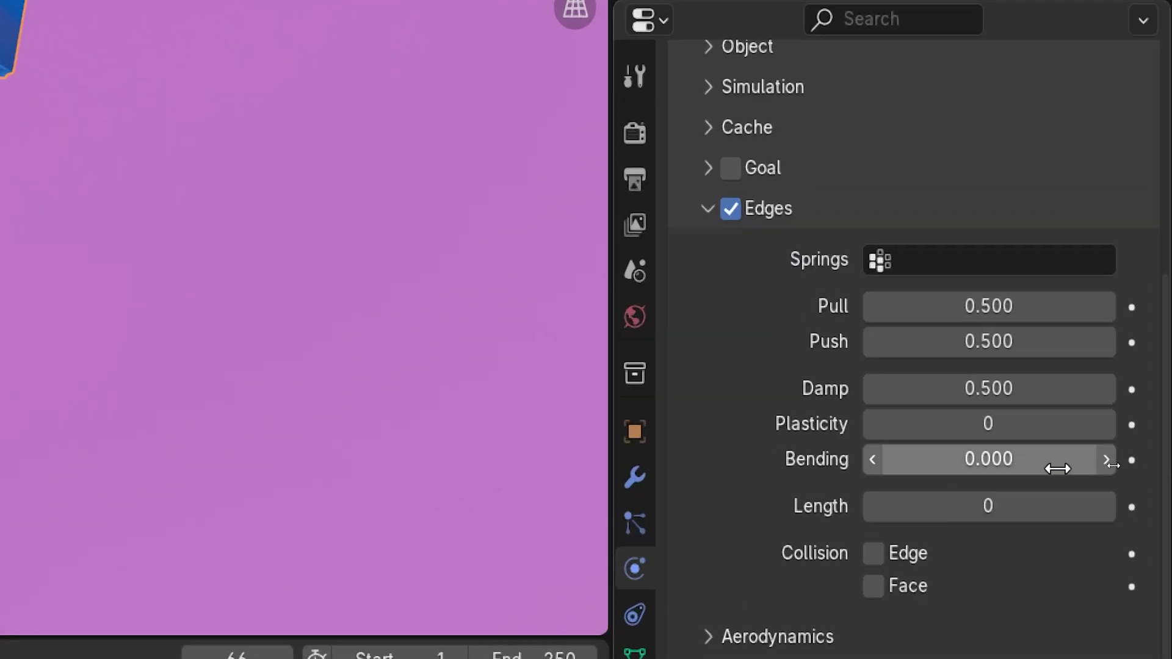
key(minus)
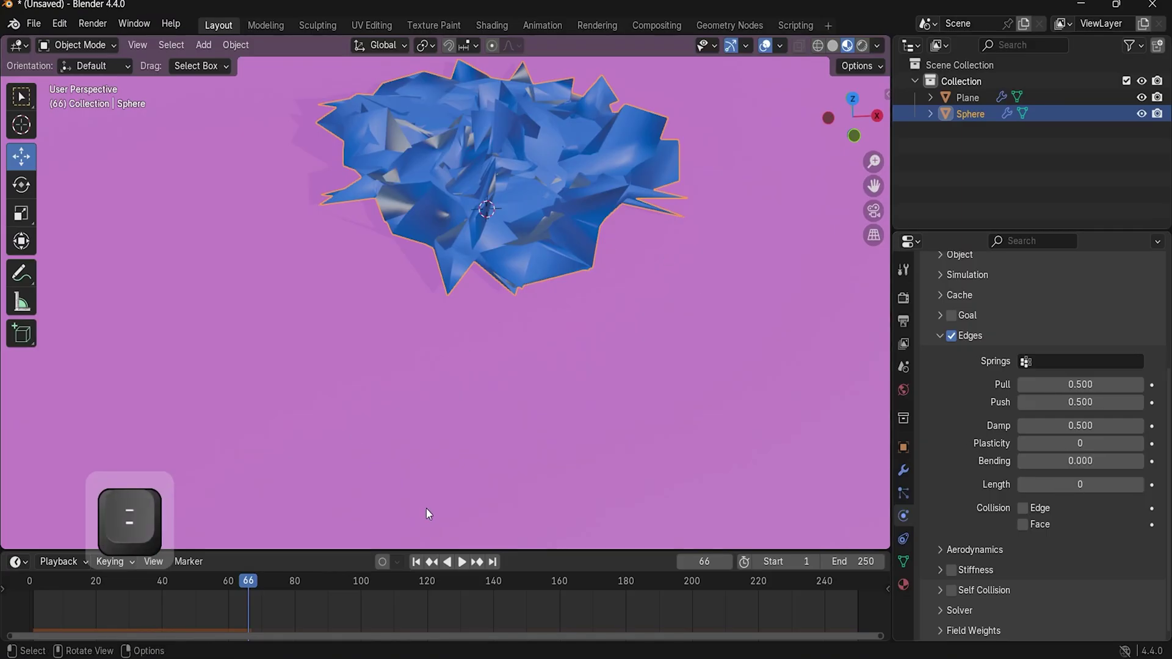
click(420, 565)
Step: Frame the sphere, enter Edit Mode on it, and switch to face selection
middle_drag(600, 333, 563, 259)
key(Tab)
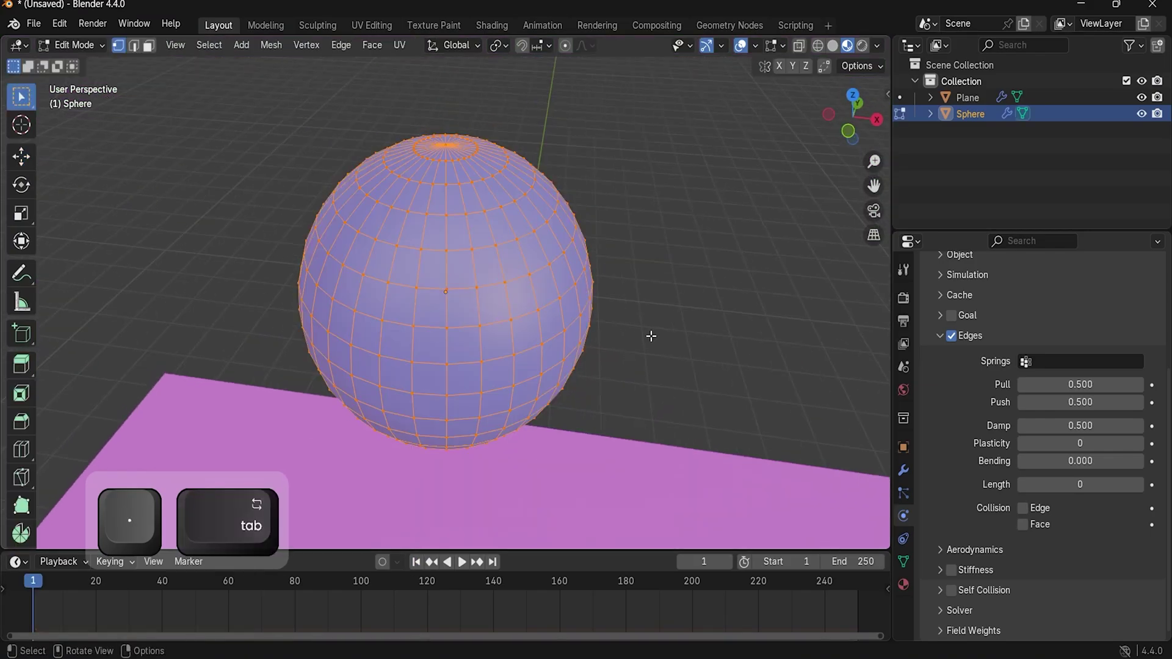
middle_drag(651, 335, 186, 82)
click(148, 45)
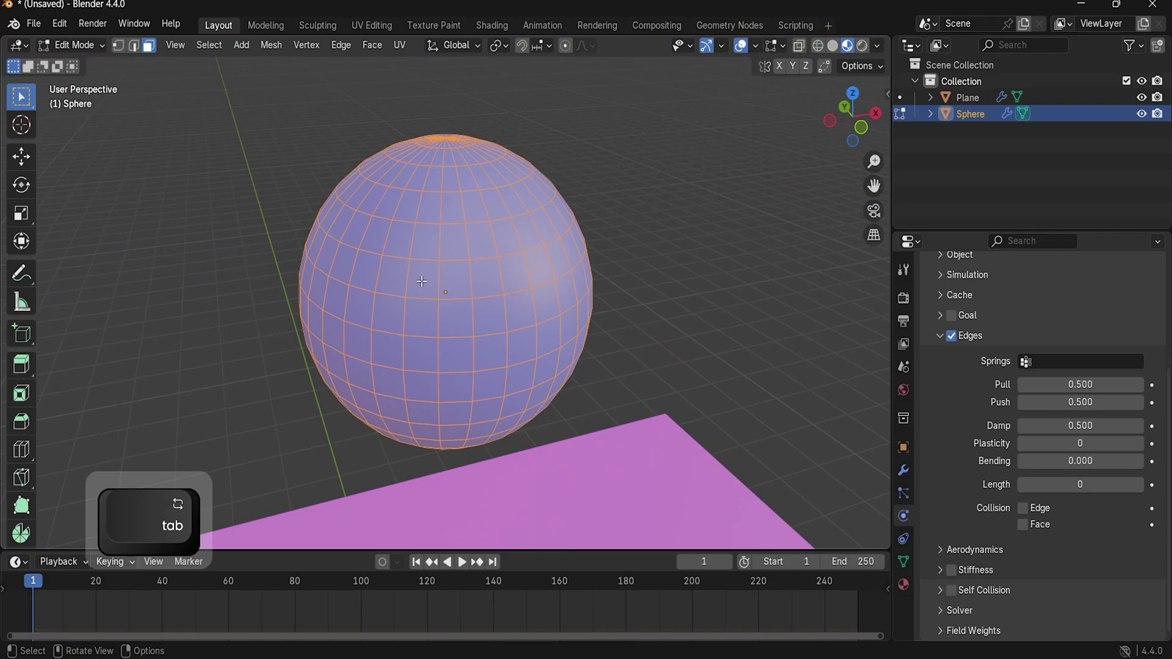
Step: Examine the sphere's mesh by selecting individual faces one after another across its upper and middle rows
scroll(421, 282, up, 3)
click(462, 281)
click(516, 267)
click(552, 262)
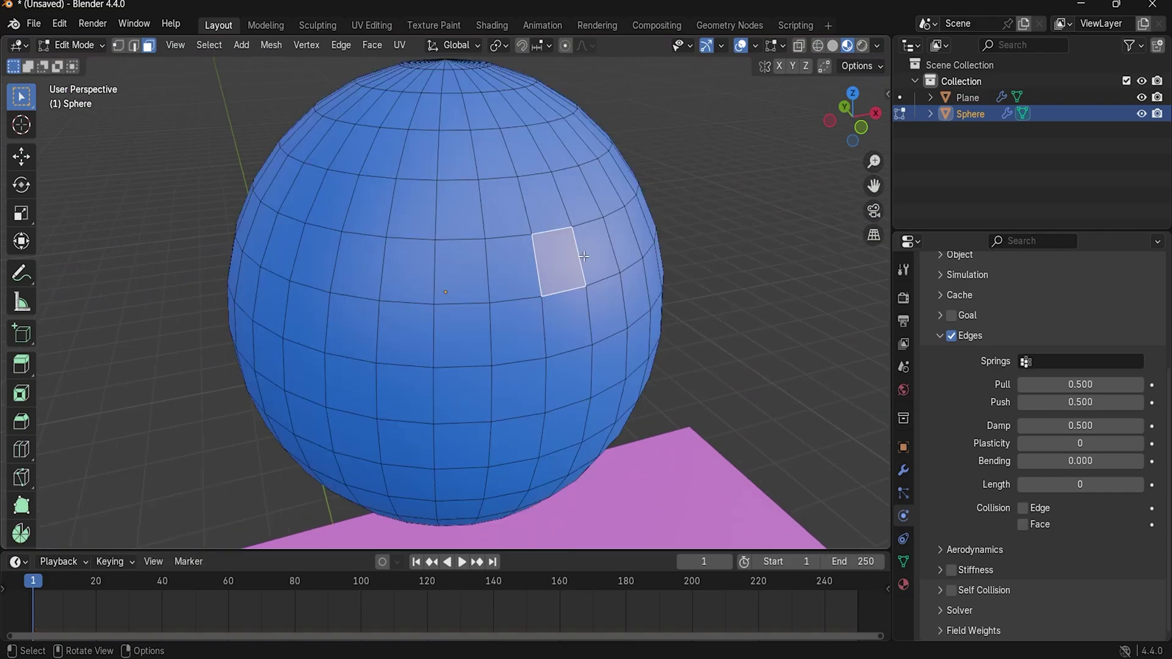
click(591, 250)
click(622, 237)
click(596, 191)
click(574, 195)
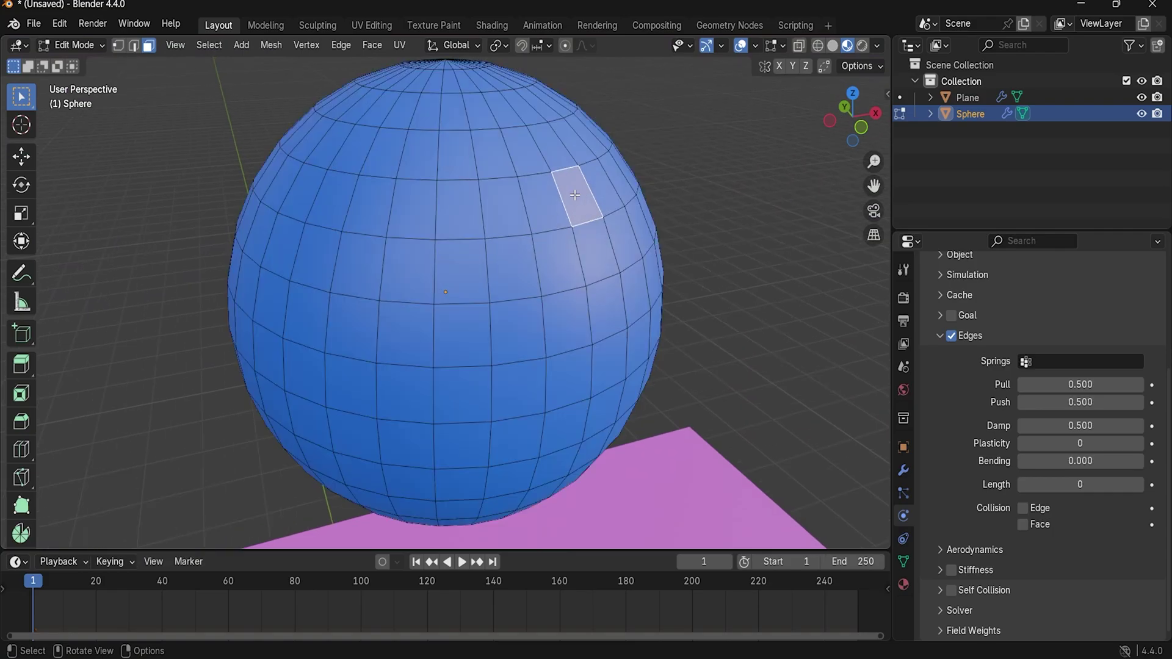
click(536, 205)
click(502, 215)
click(459, 224)
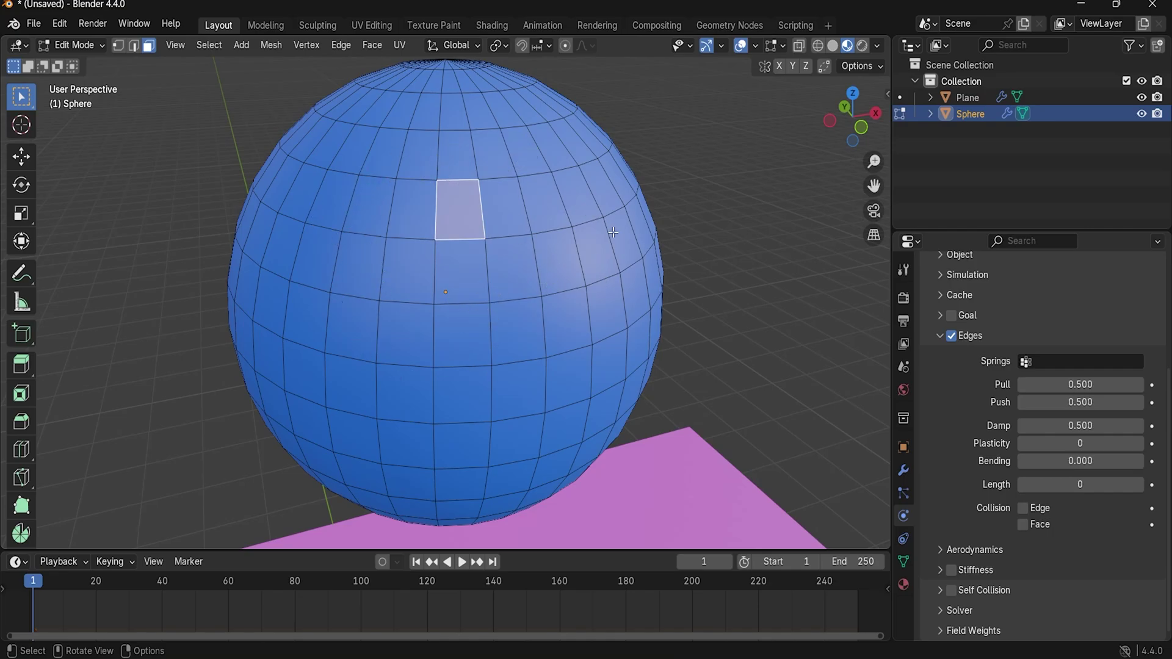
Step: Examine the sphere's mesh from several sides, selecting single faces around its middle rows
scroll(586, 234, up, 2)
scroll(537, 242, down, 3)
middle_drag(518, 248, 485, 276)
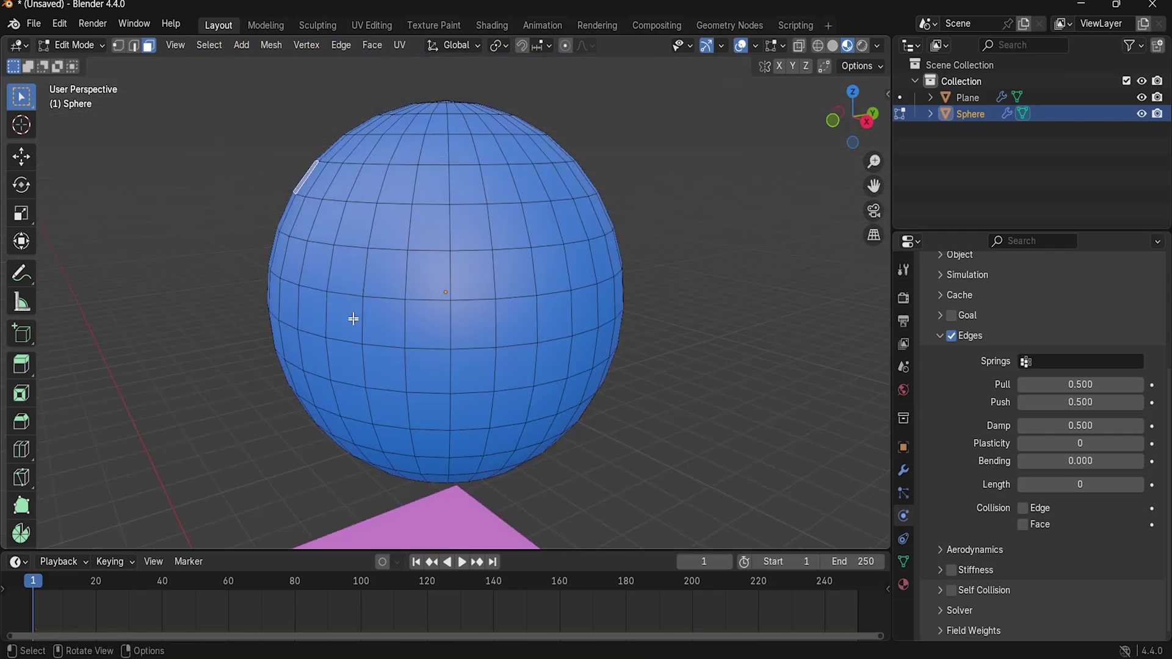
middle_drag(464, 207, 622, 248)
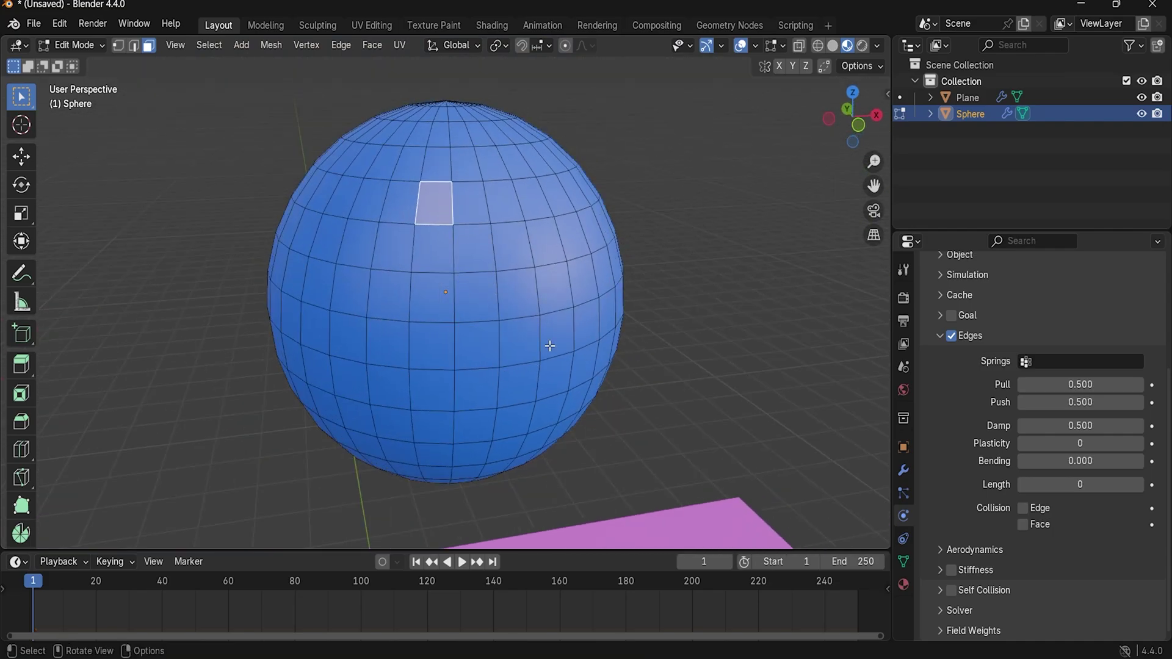
click(486, 311)
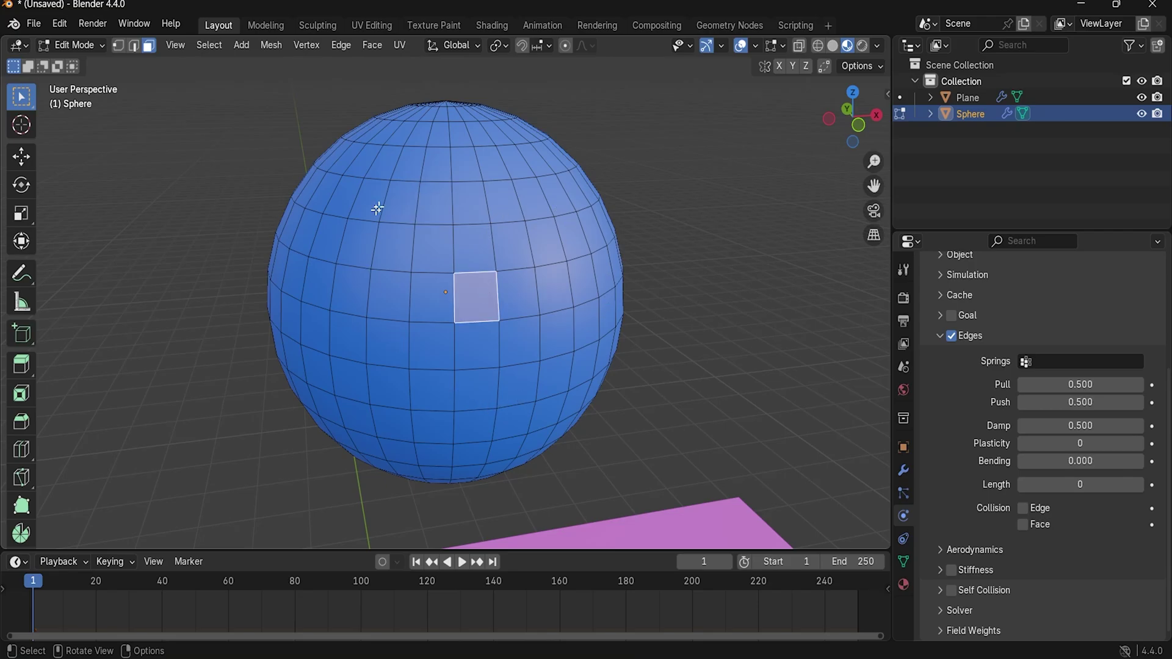
click(424, 265)
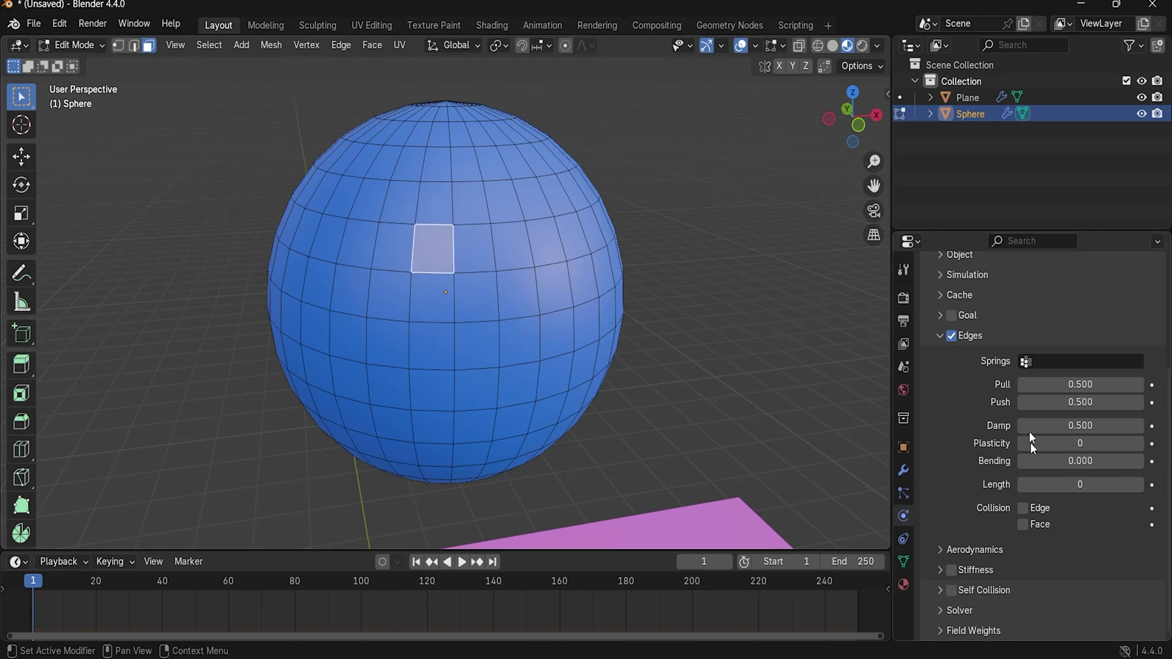
click(93, 45)
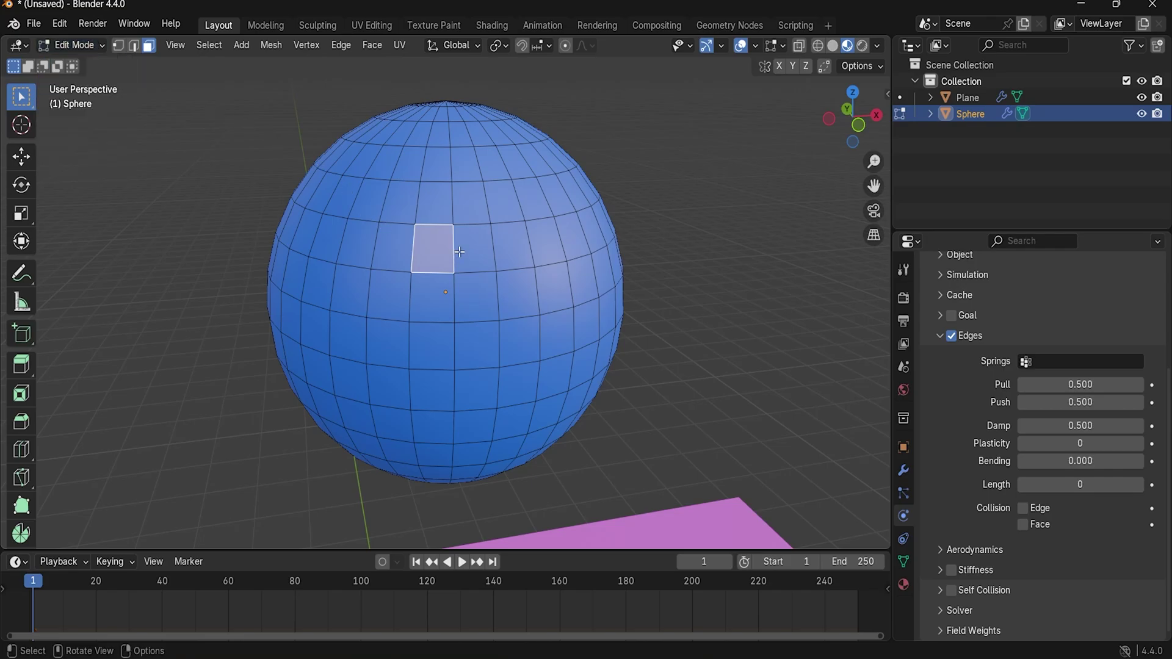
scroll(459, 251, up, 6)
scroll(478, 267, down, 5)
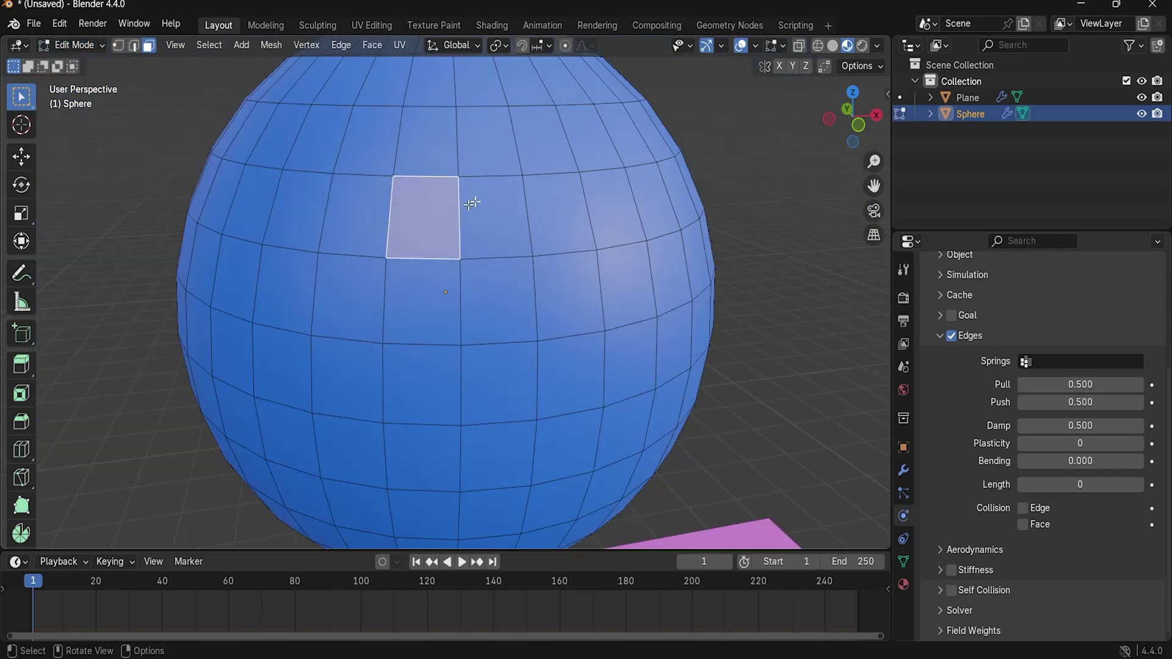
Step: Return the sphere to Object Mode and set its soft body Edges Bending to 1
click(87, 43)
click(89, 59)
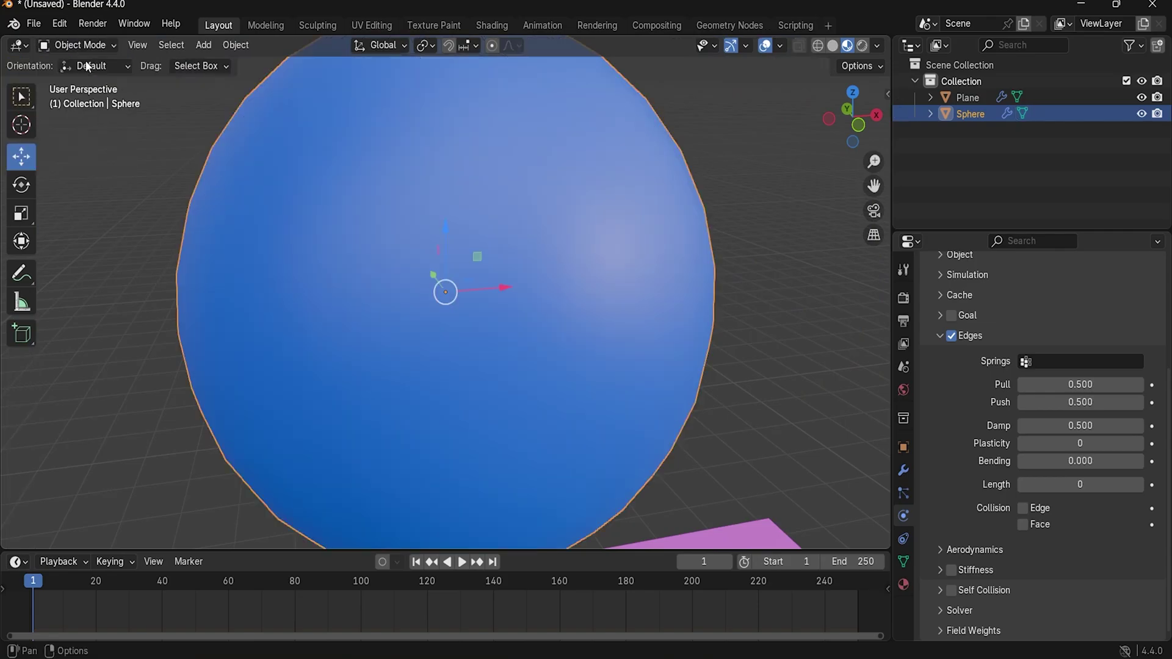
scroll(434, 244, down, 4)
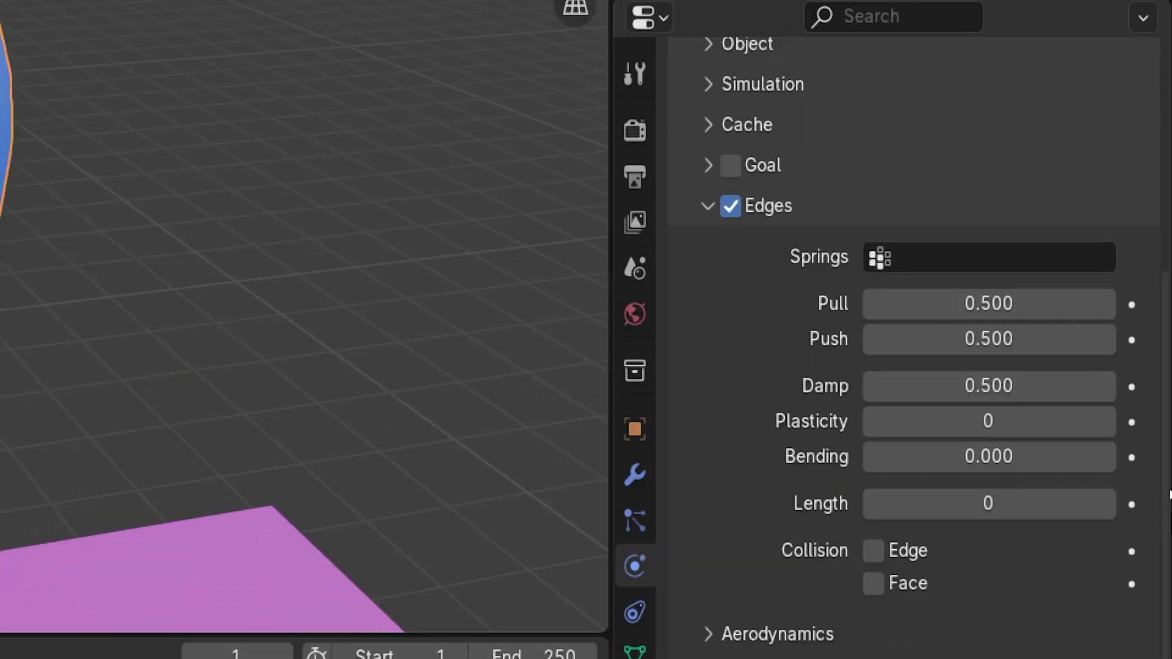
click(1050, 457)
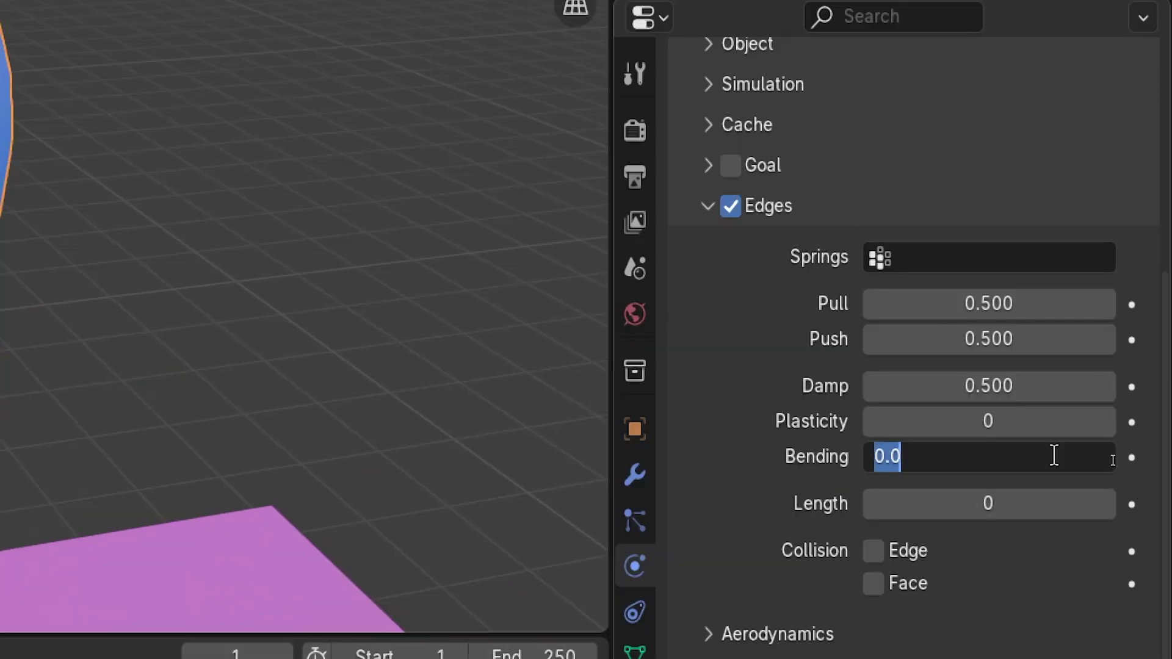
text(1)
key(Return)
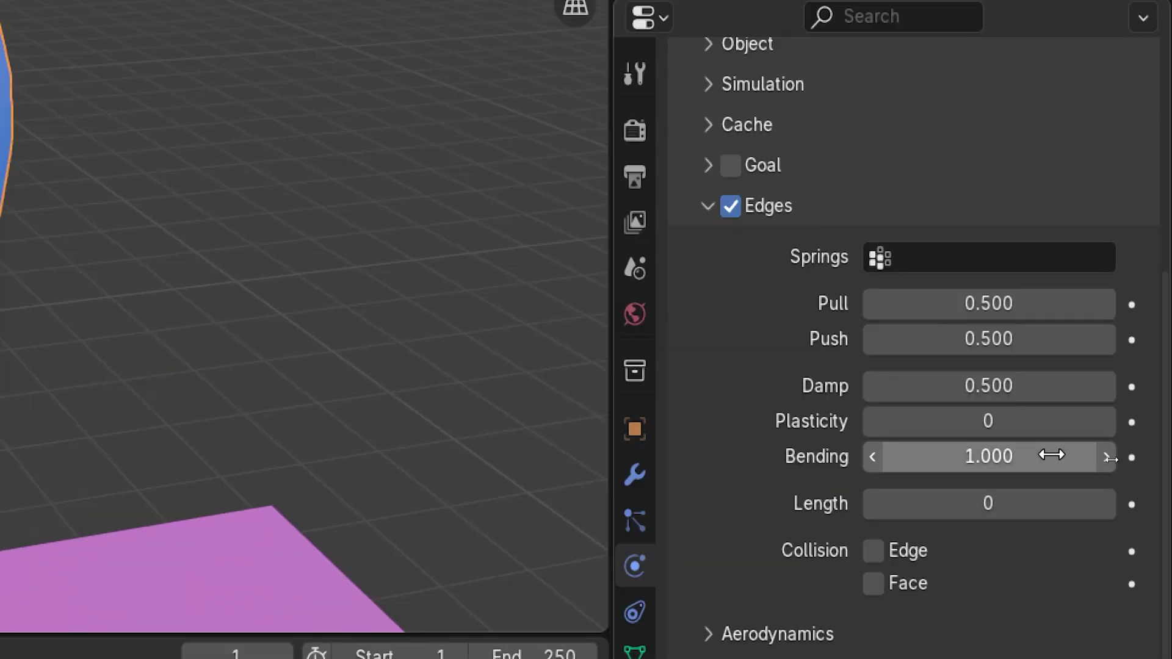
key(super+minus)
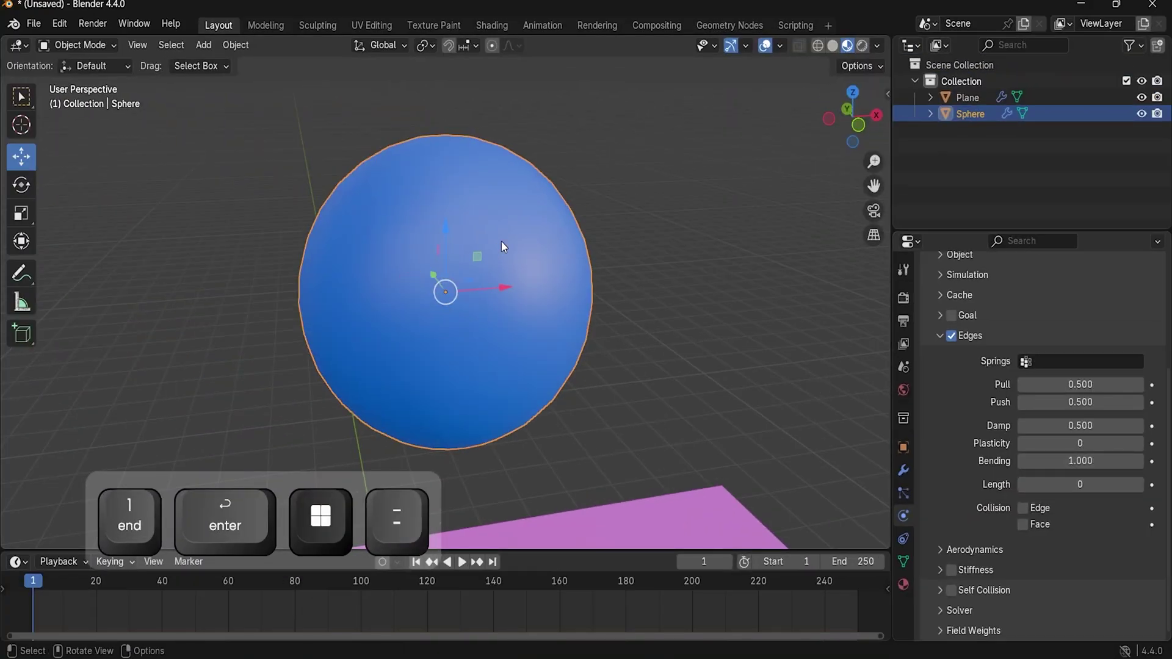
Step: Deselect the sphere, bring the whole plane into view, and play the simulation to about frame 110
scroll(501, 240, down, 3)
shift+middle_drag(607, 249, 578, 144)
click(579, 145)
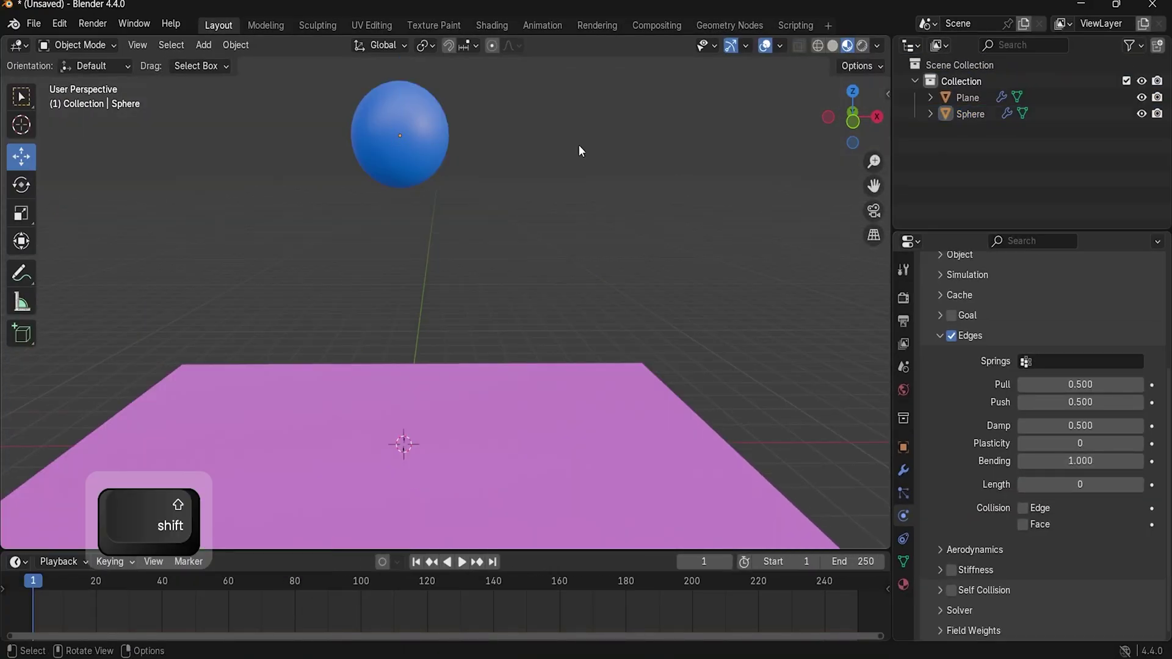
click(408, 124)
click(574, 137)
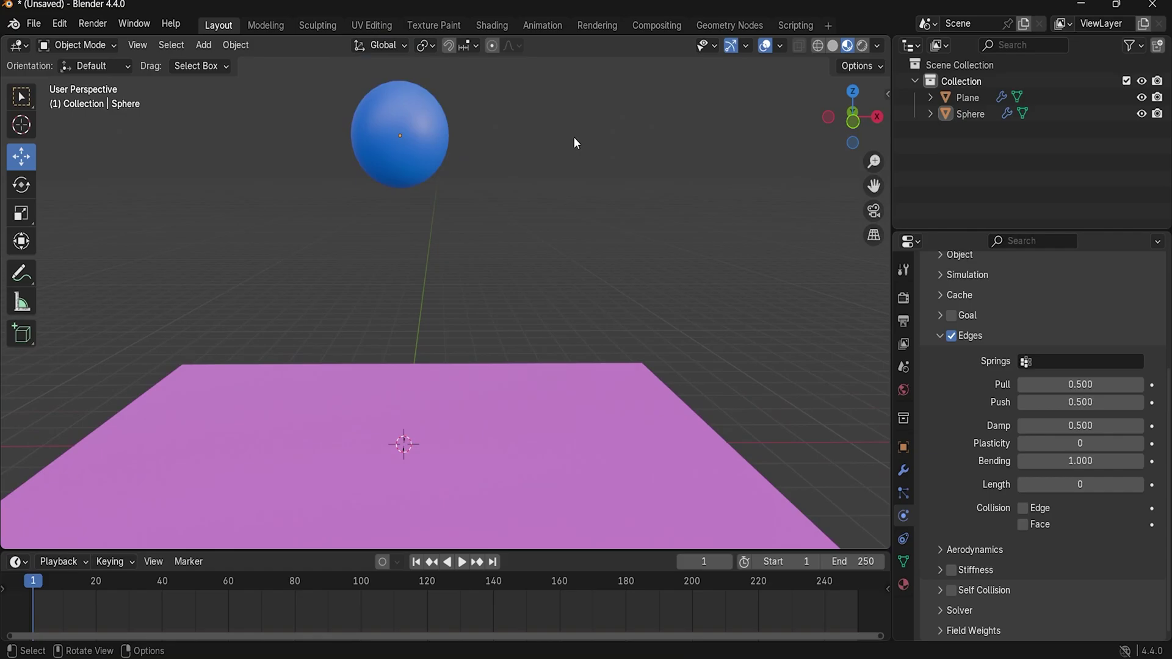
key(space)
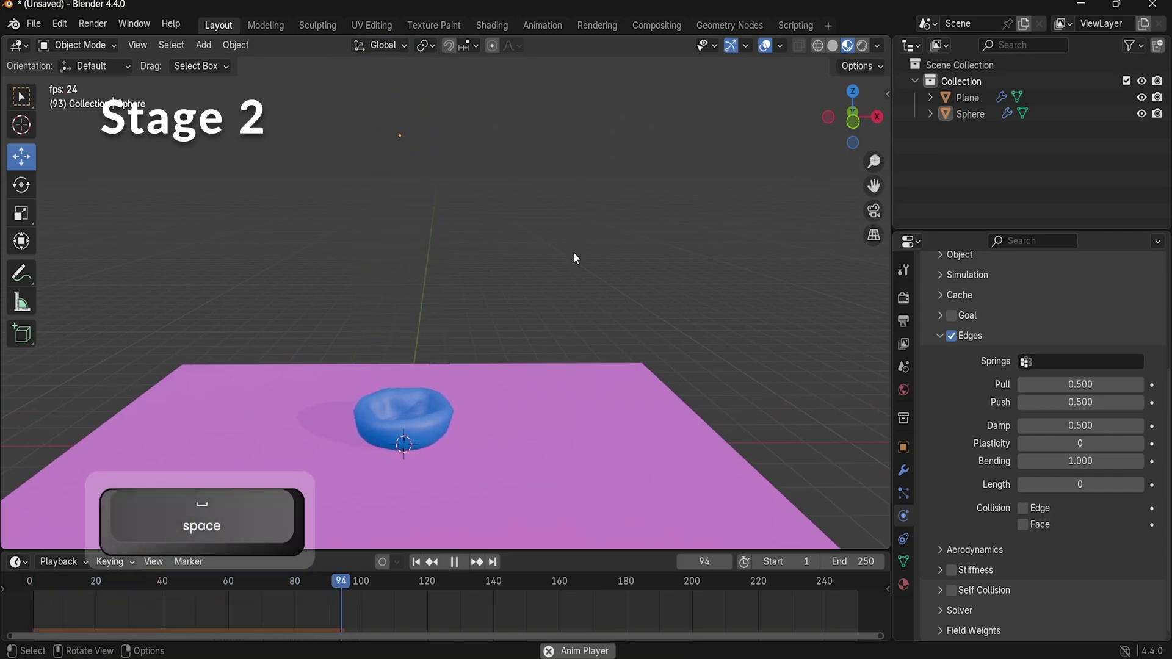
key(space)
Step: Examine the landed sphere's shape up close from above, select it, and return to frame 1
shift+middle_drag(500, 390, 514, 361)
scroll(514, 360, up, 2)
middle_drag(571, 357, 631, 301)
shift+click(569, 244)
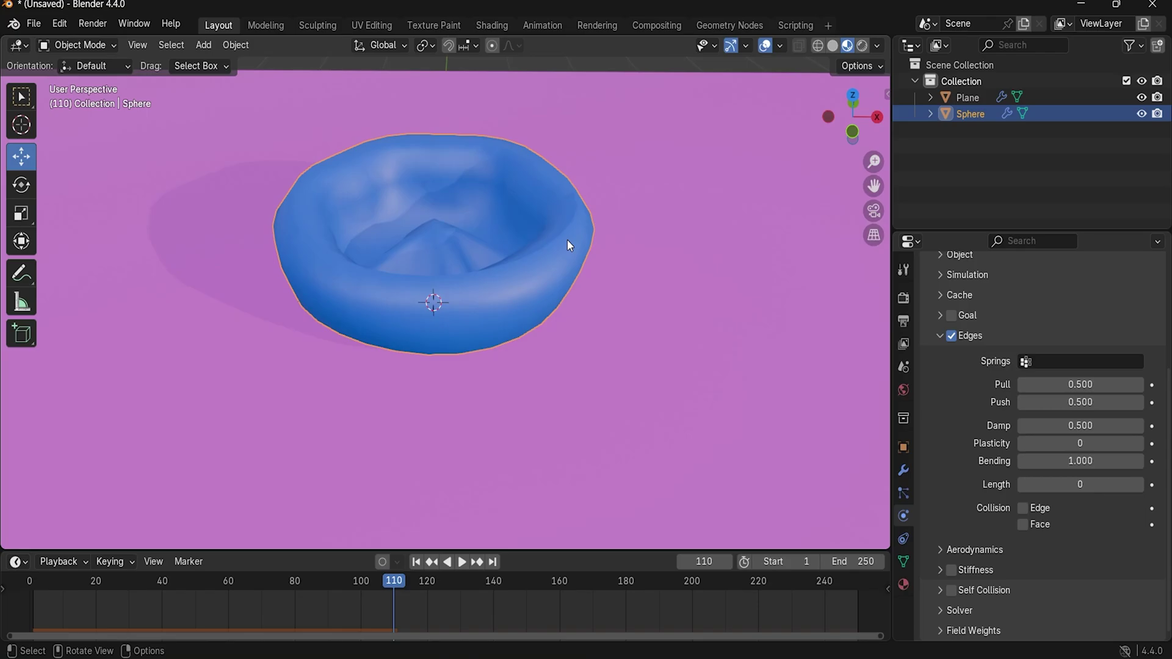
scroll(566, 239, down, 5)
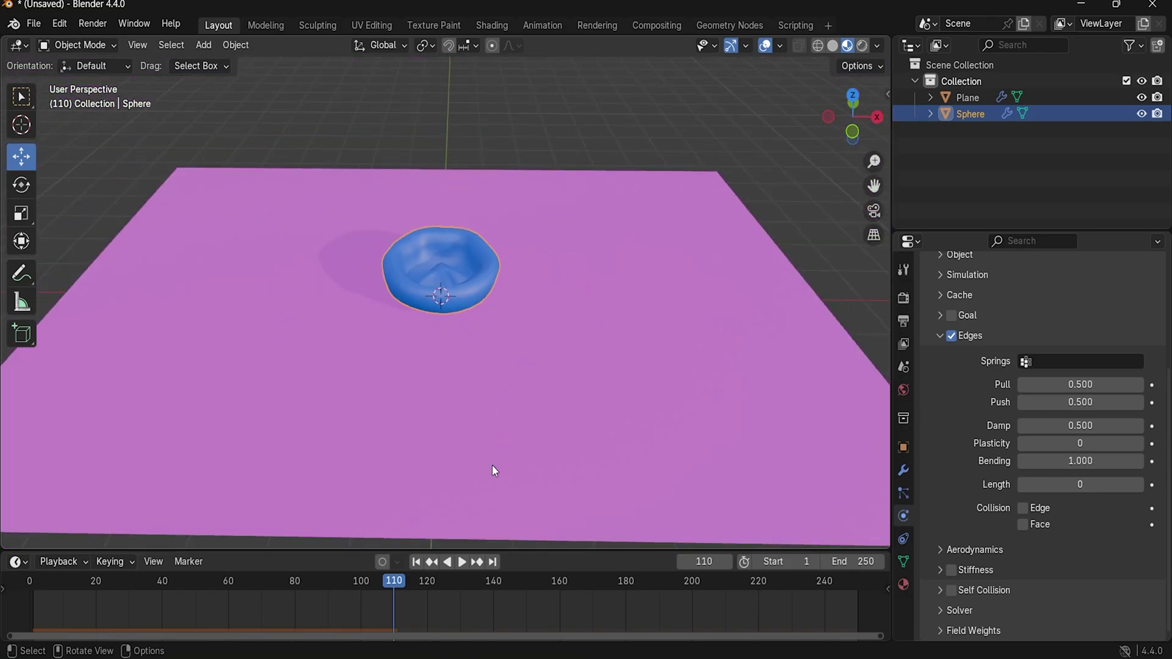
click(416, 561)
scroll(531, 297, down, 3)
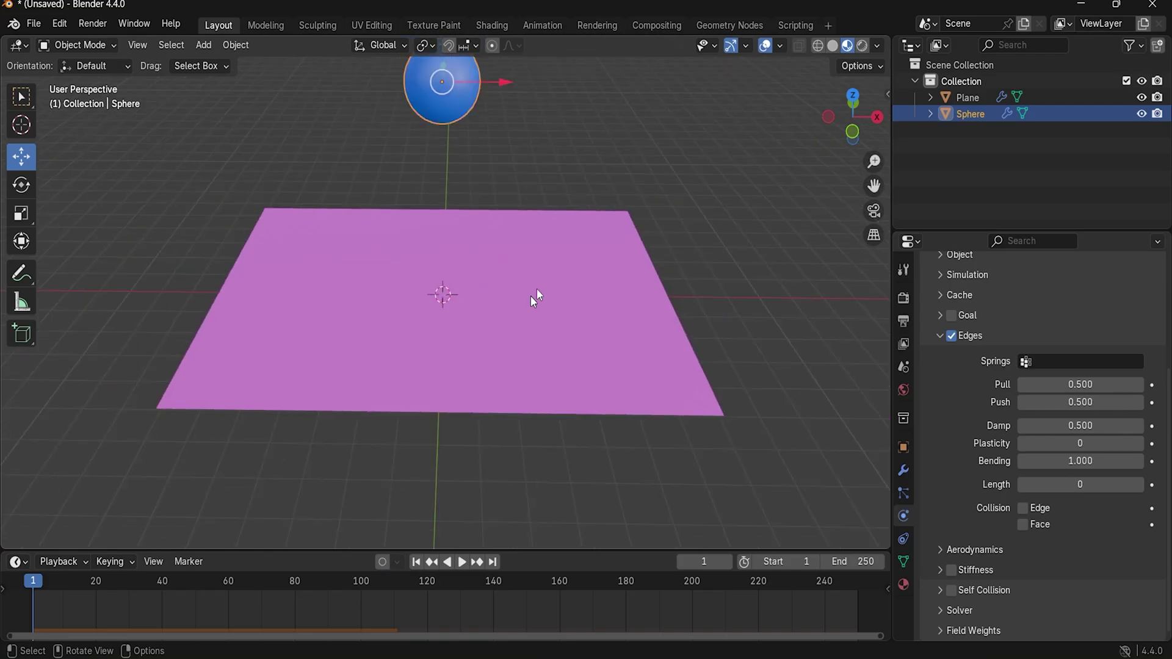
shift+middle_drag(597, 168, 602, 243)
scroll(598, 257, up, 3)
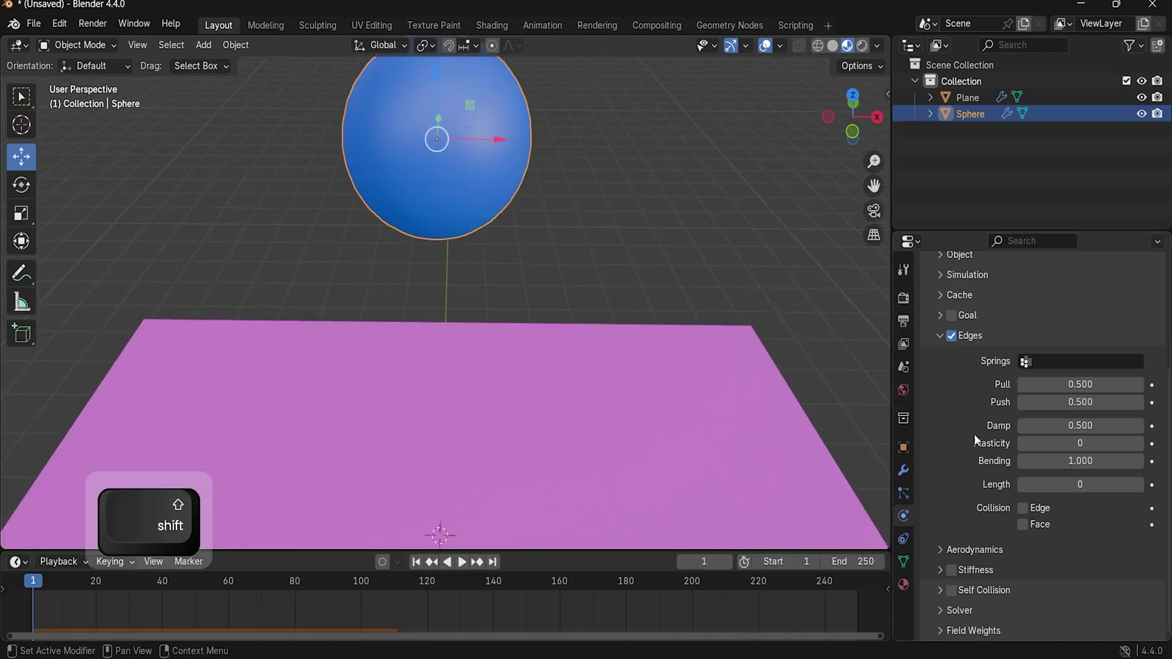
Step: Set the sphere's soft body Edges Bending to 10
click(1104, 463)
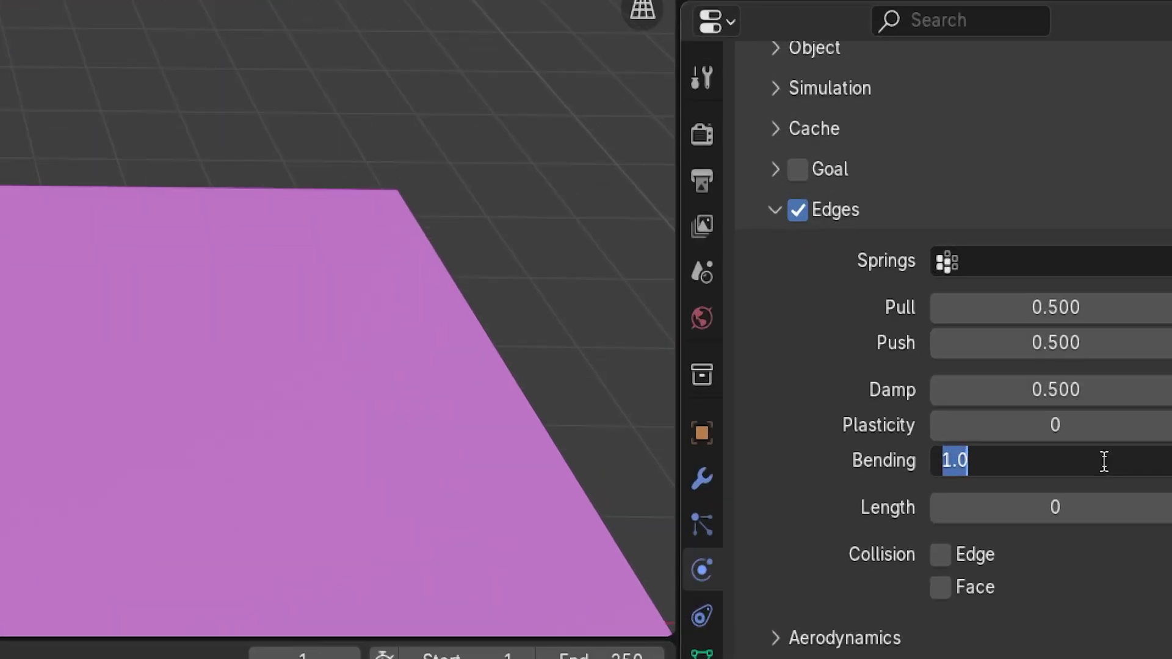
text(10)
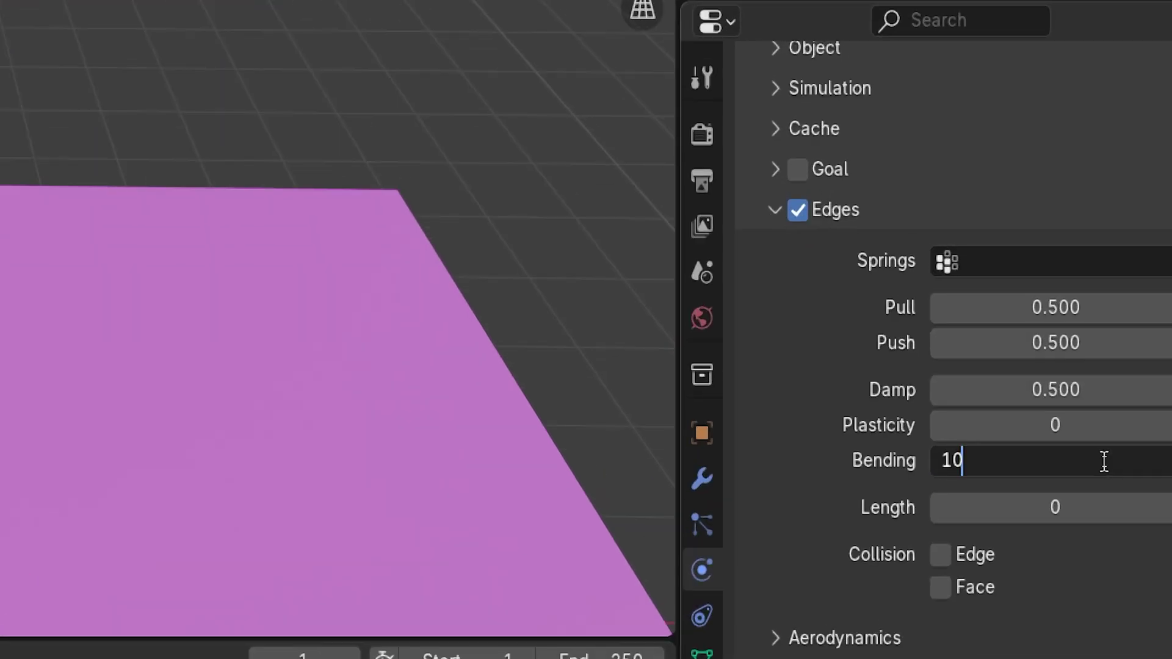
key(Return)
key(super+minus)
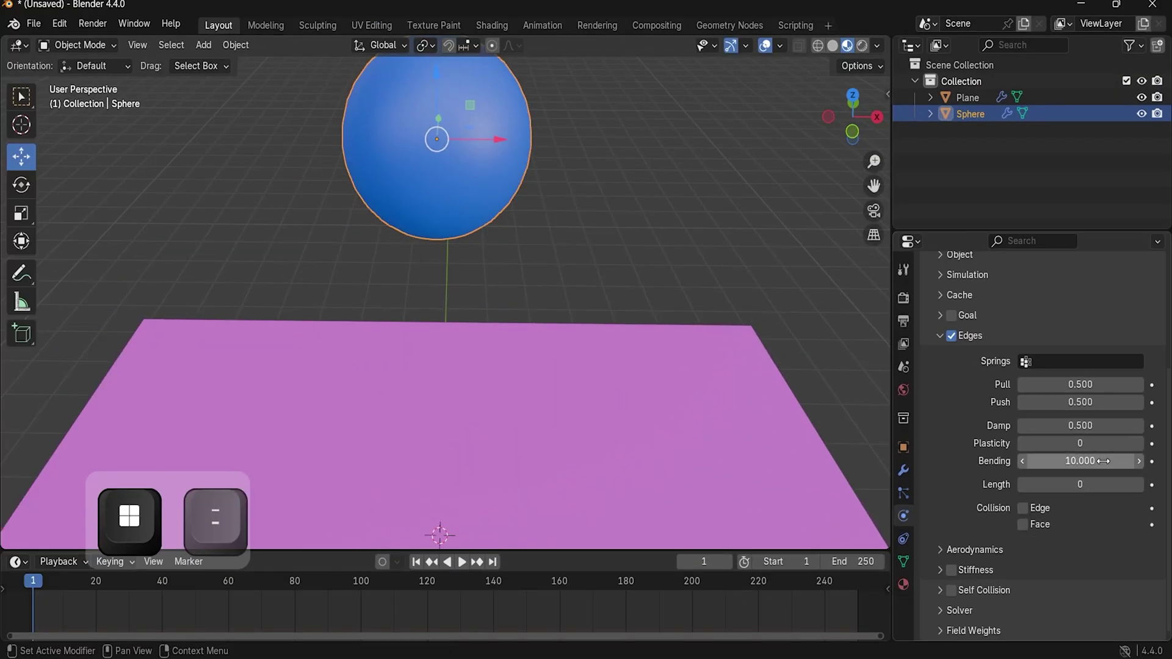
Step: Play the simulation to about frame 120, examine the landed sphere's shape, and return to frame 1
scroll(652, 188, down, 3)
middle_drag(655, 193, 676, 223)
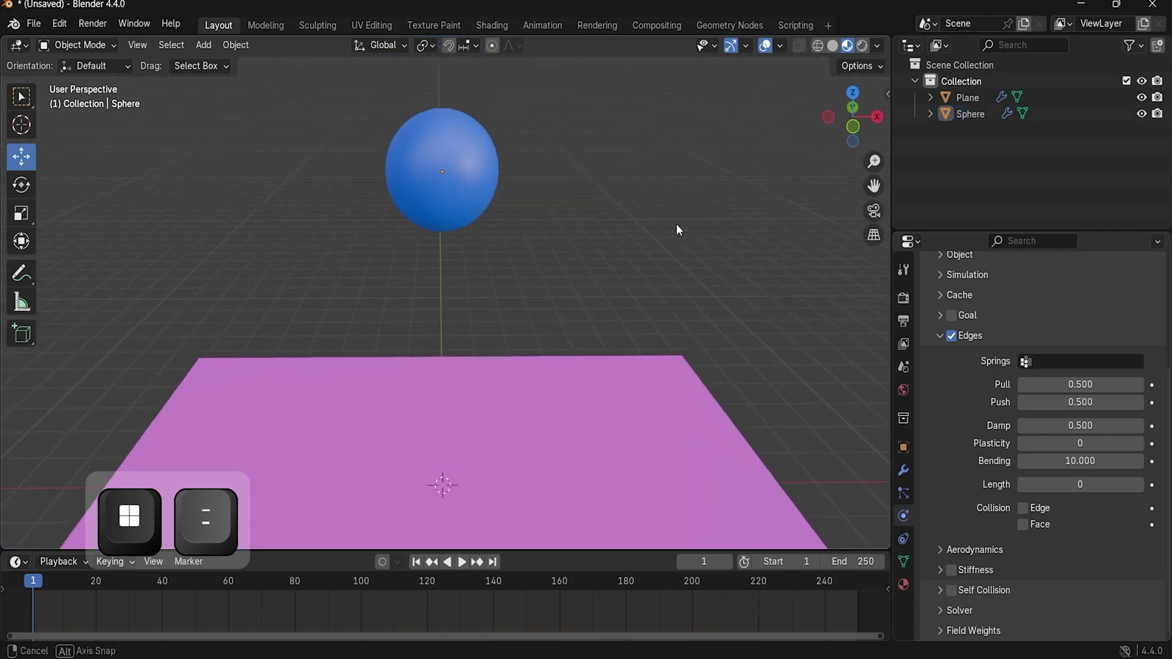
key(space)
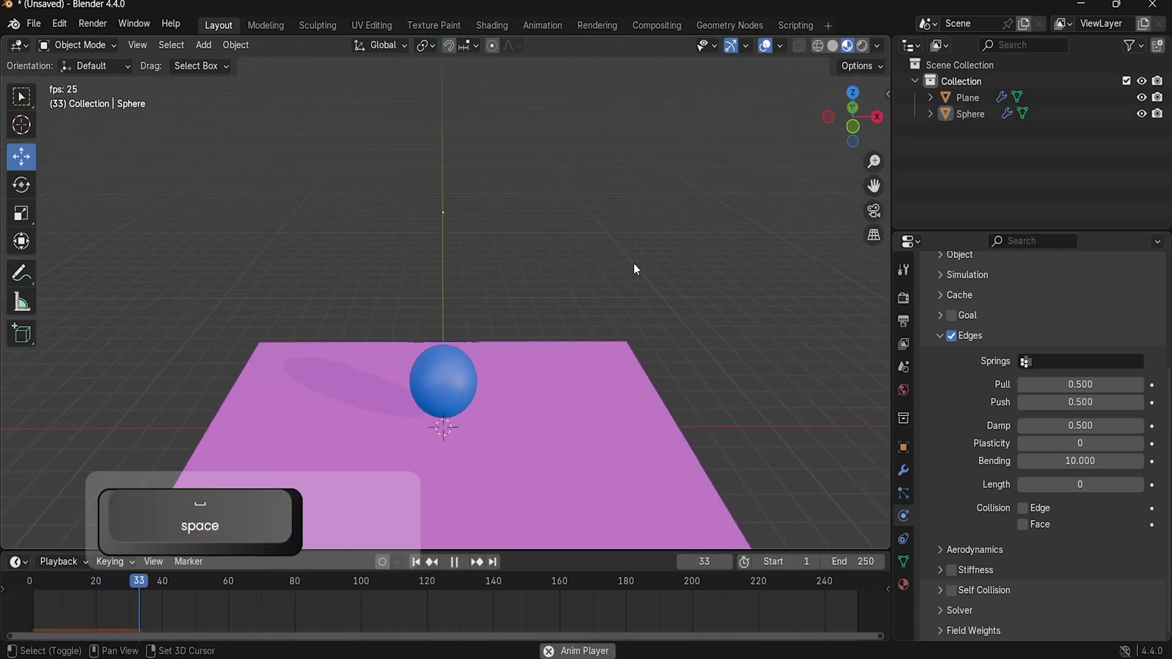
shift+middle_drag(639, 229, 649, 192)
scroll(549, 347, up, 5)
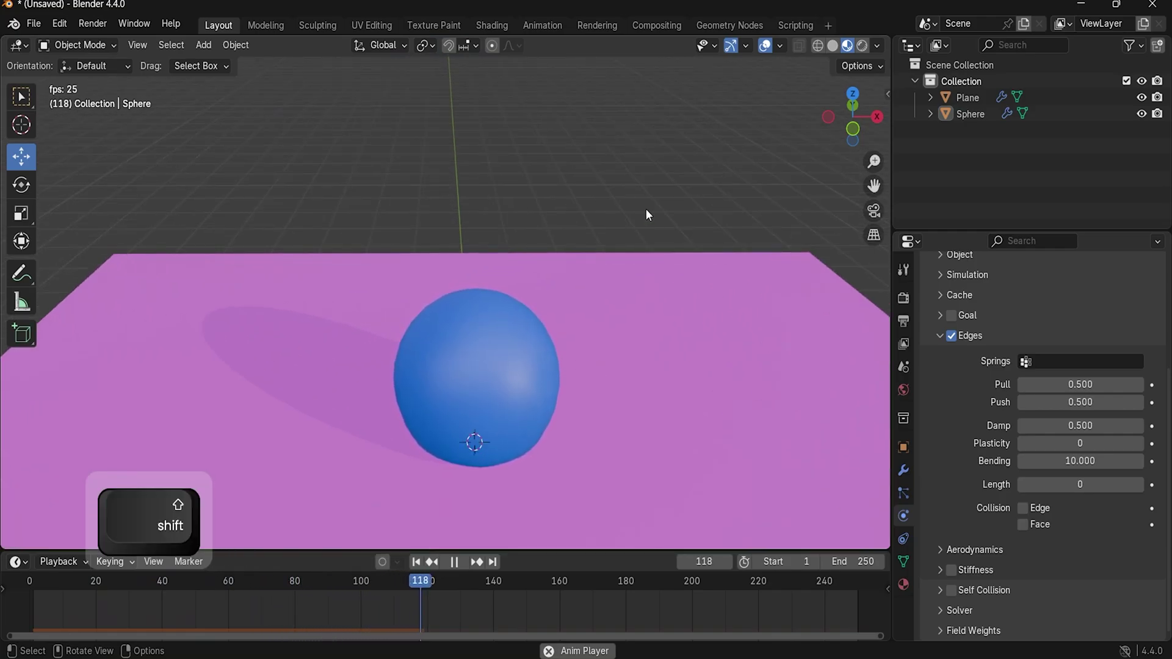
key(space)
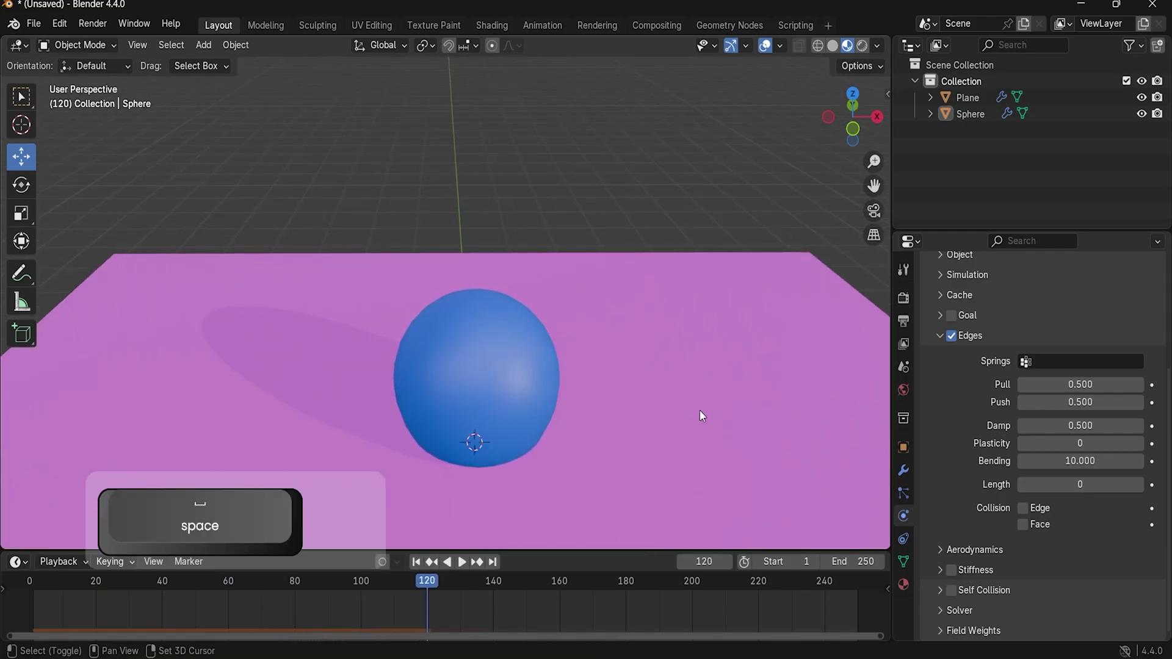
shift+middle_drag(699, 410, 683, 295)
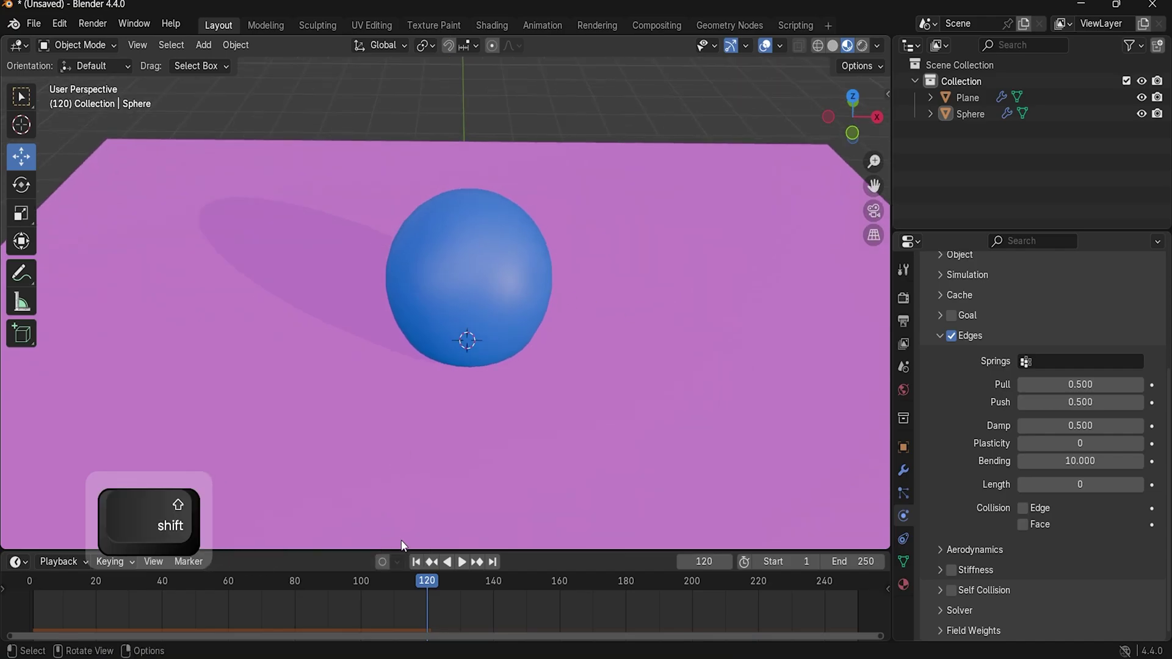
click(416, 562)
scroll(467, 360, down, 2)
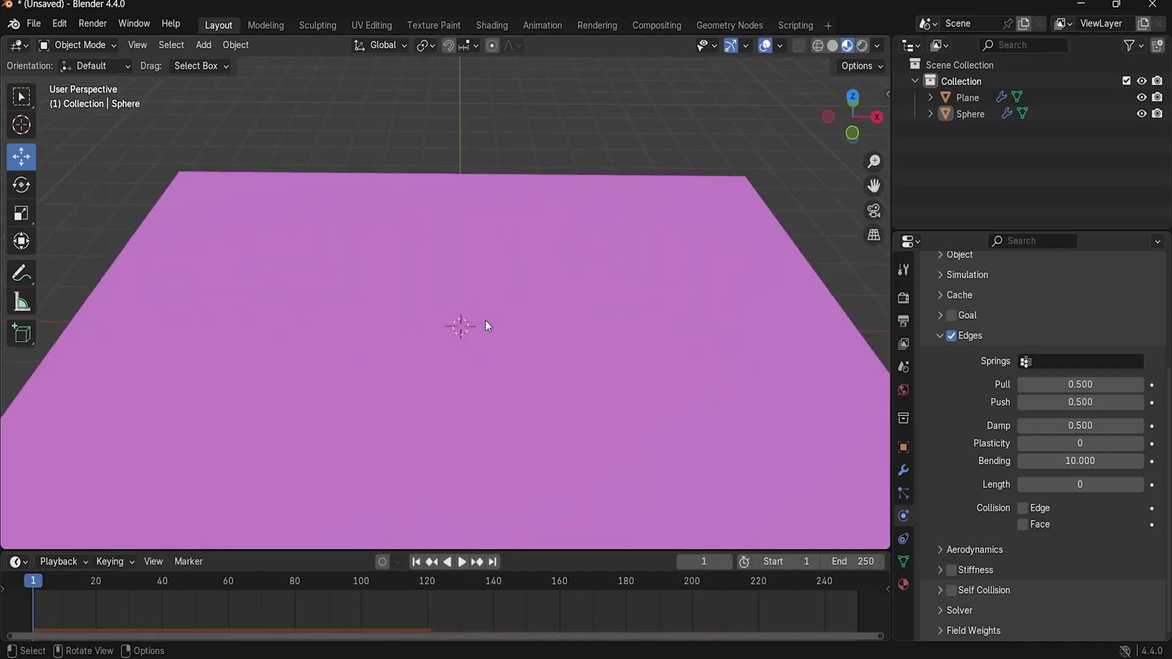
Step: Replay the fall to about frame 92 to examine the impact on the plane, and return to frame 1
key(space)
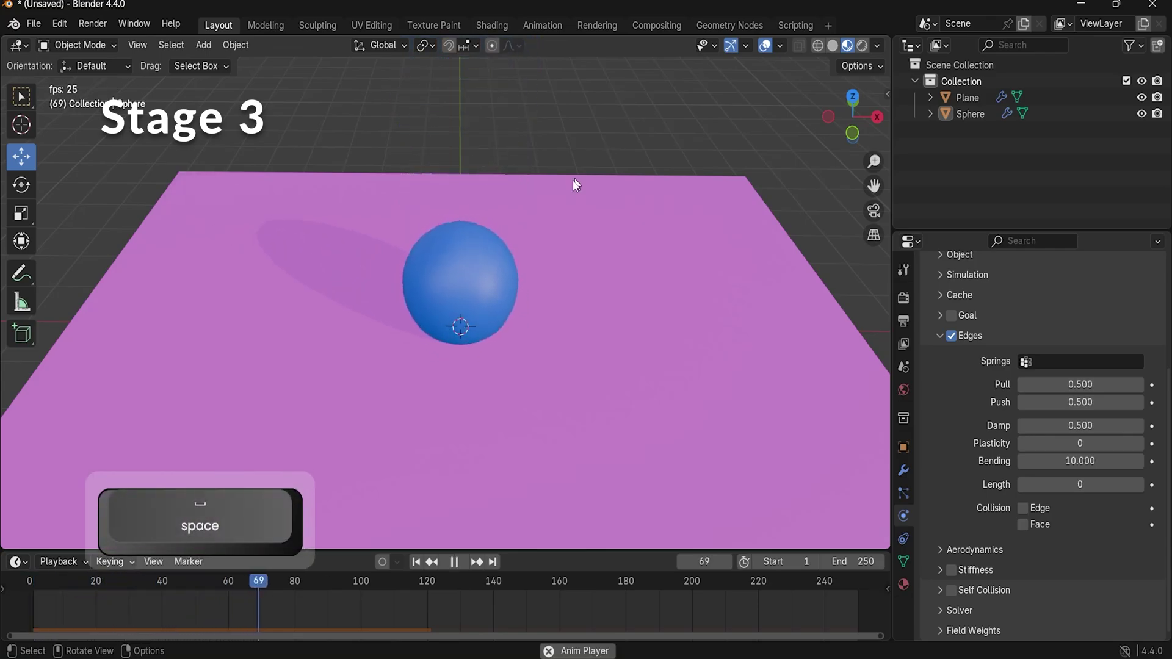
key(space)
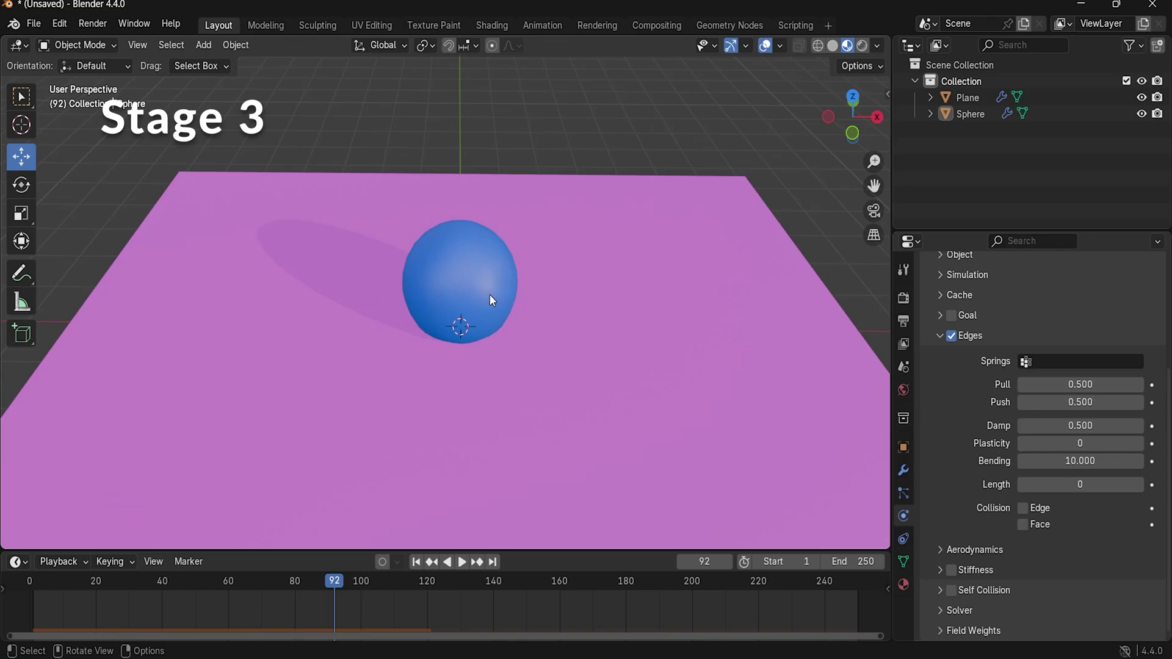
click(416, 563)
scroll(683, 346, down, 3)
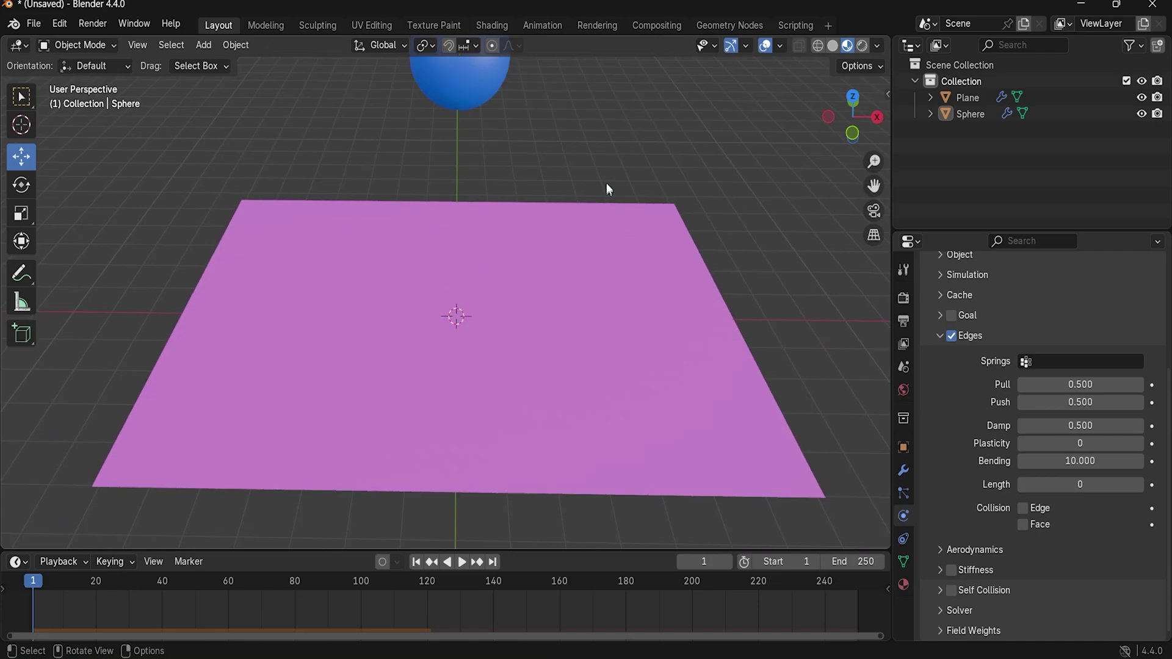
shift+middle_drag(605, 162, 610, 219)
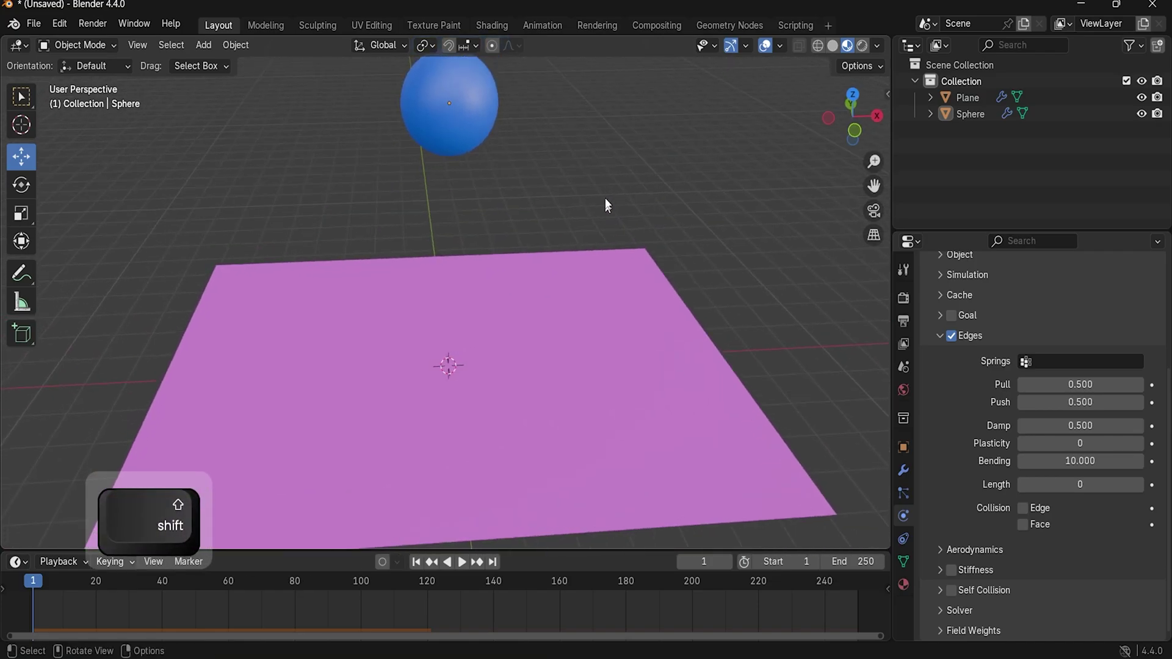
Step: Replay the sphere's fall twice, to about frames 71 and 79, to examine its bounce, returning to frame 1 each time
key(space)
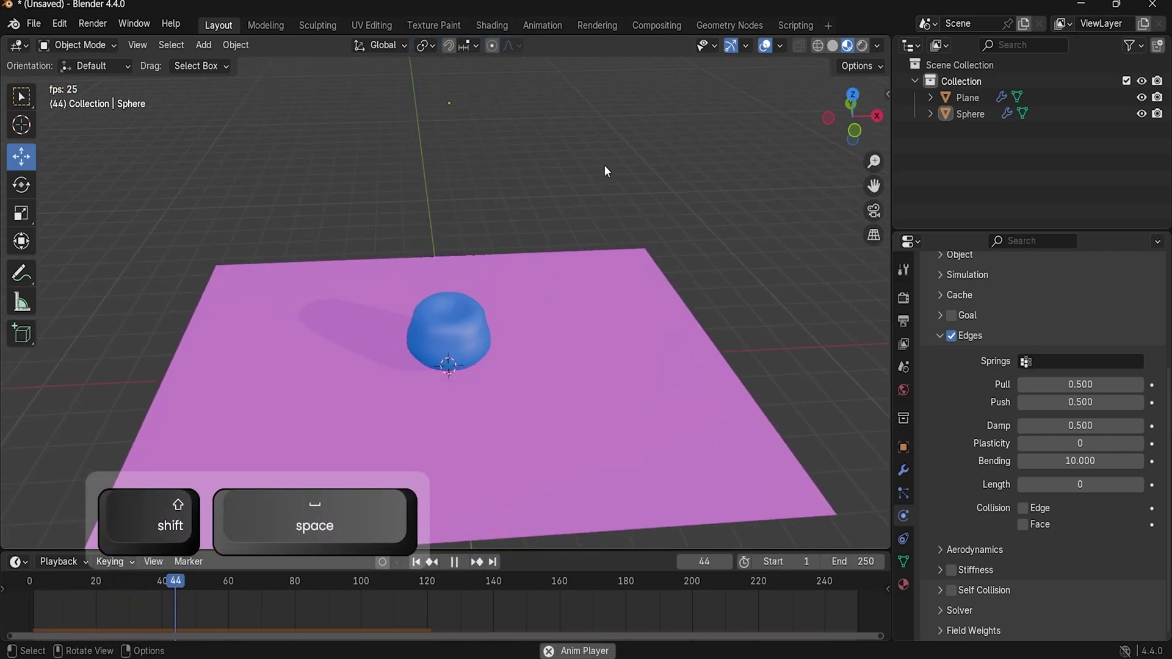
key(space)
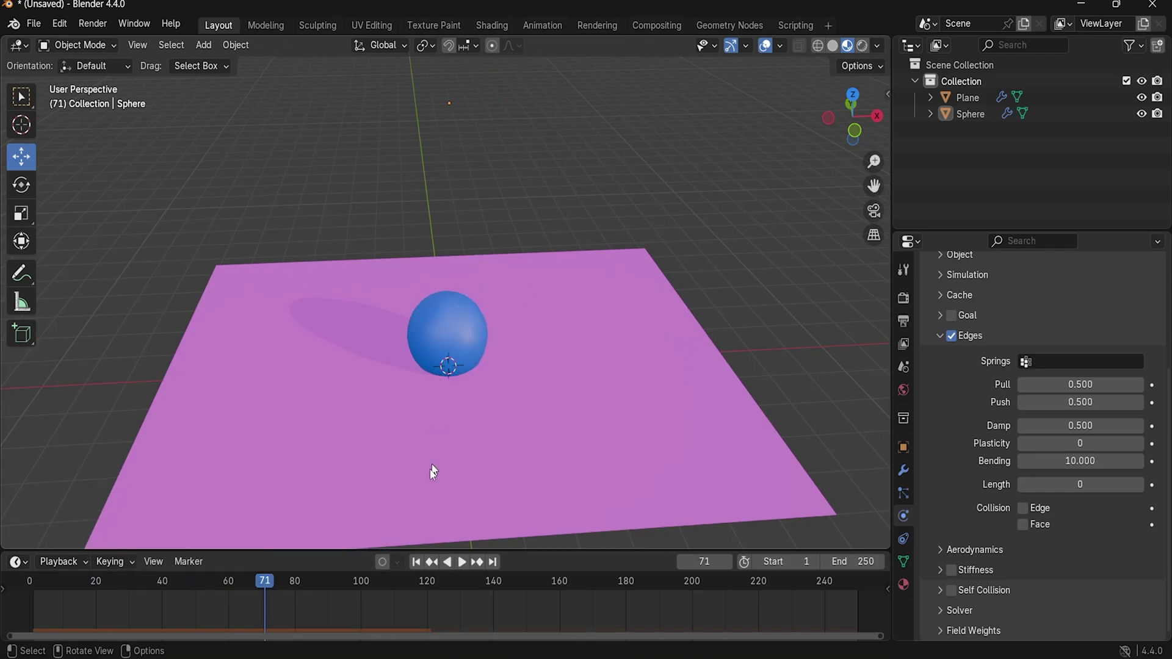
click(417, 563)
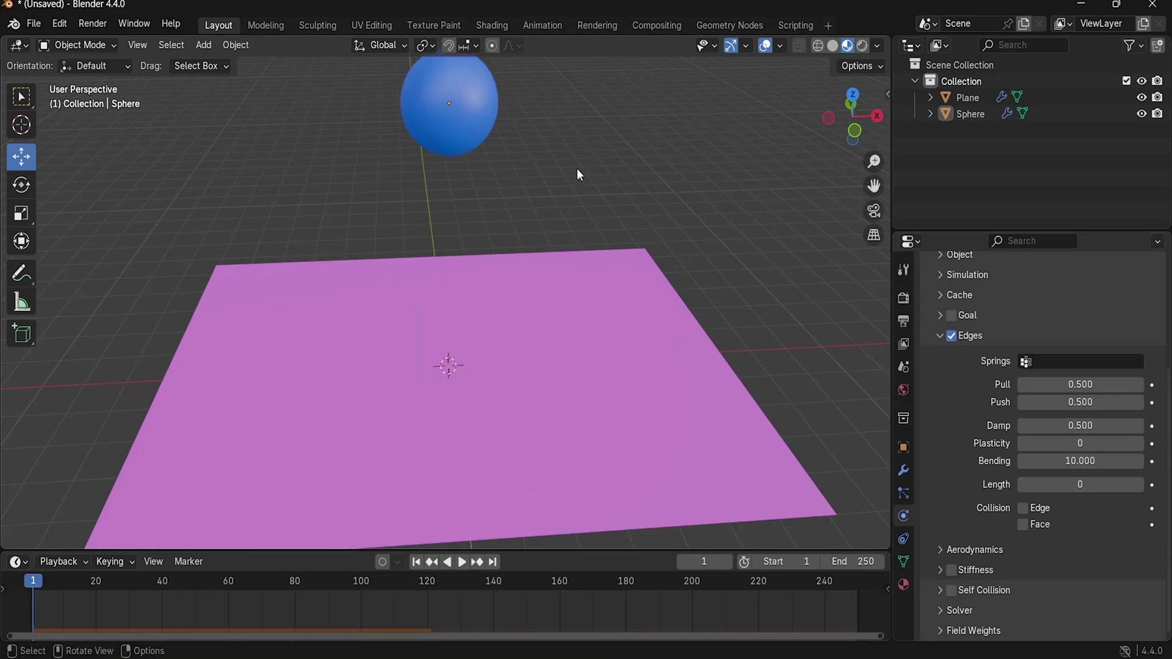
key(space)
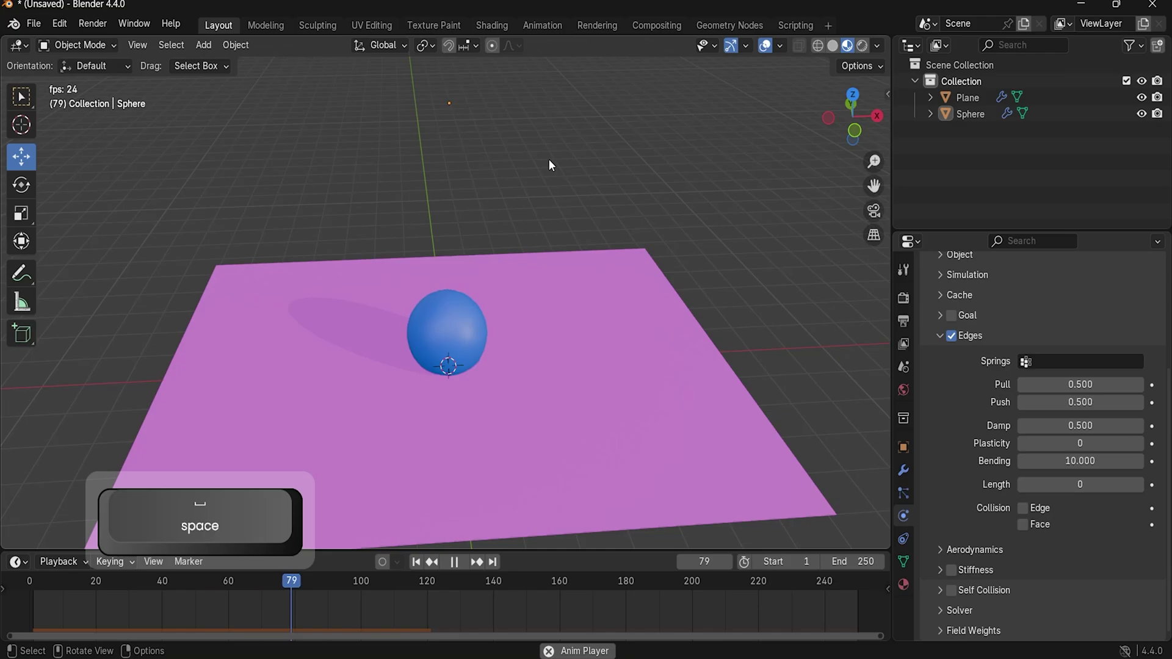
key(space)
click(416, 562)
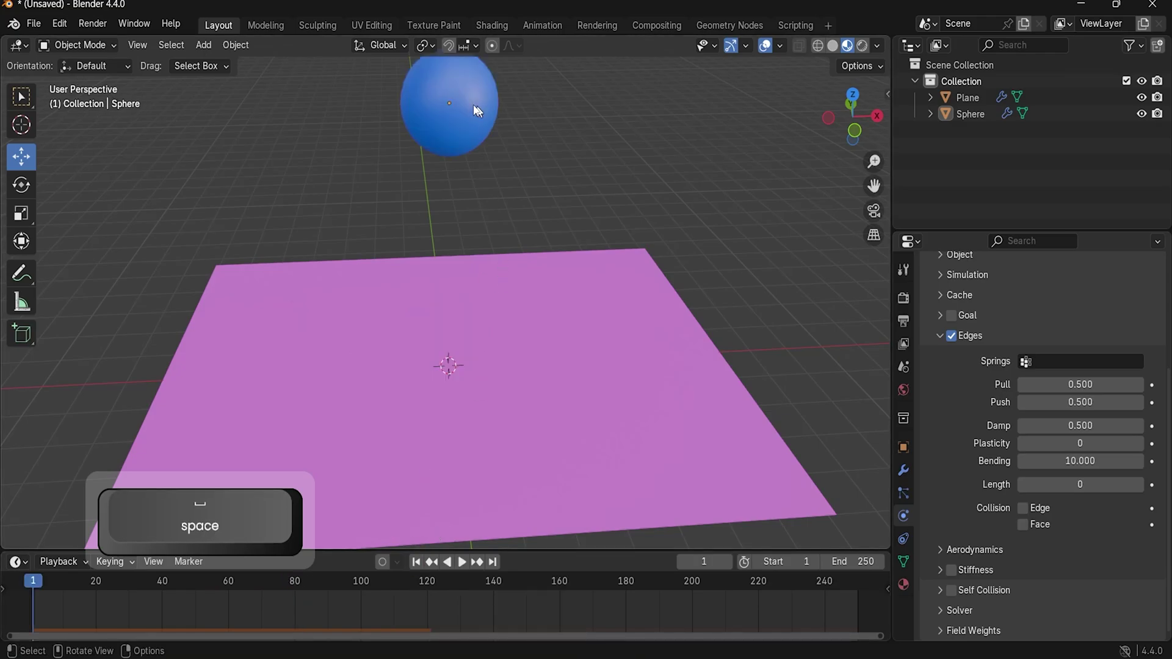
Step: Select the sphere and enable Stiffness in its soft body Edges settings
click(474, 108)
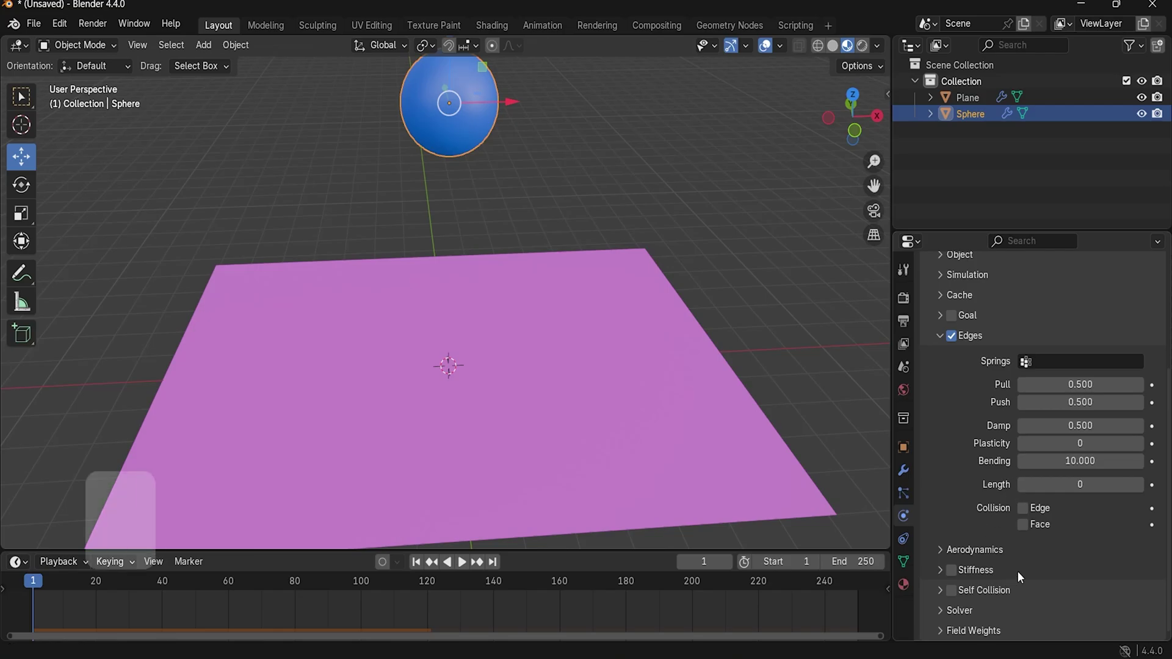
key(super+plus)
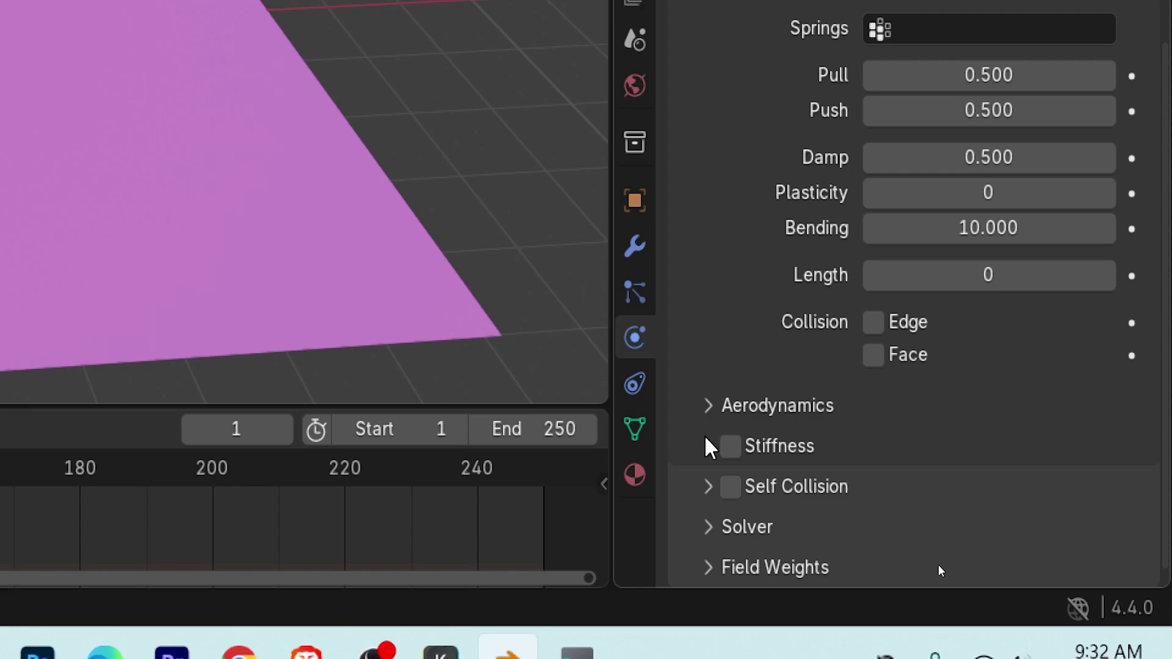
click(714, 569)
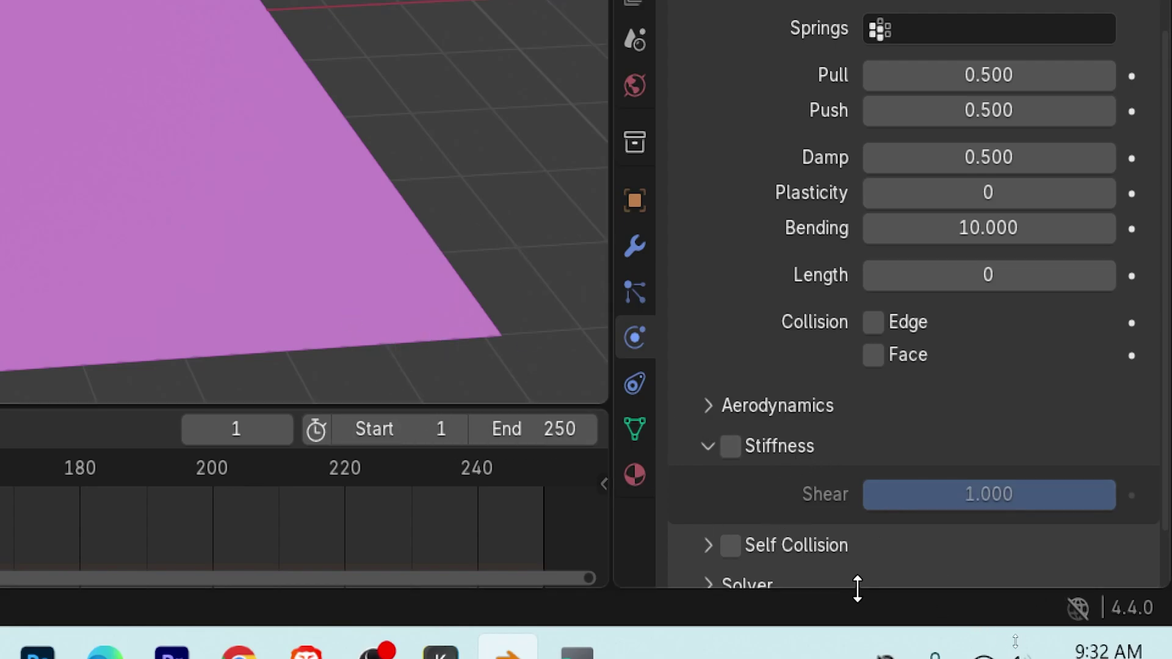
click(731, 447)
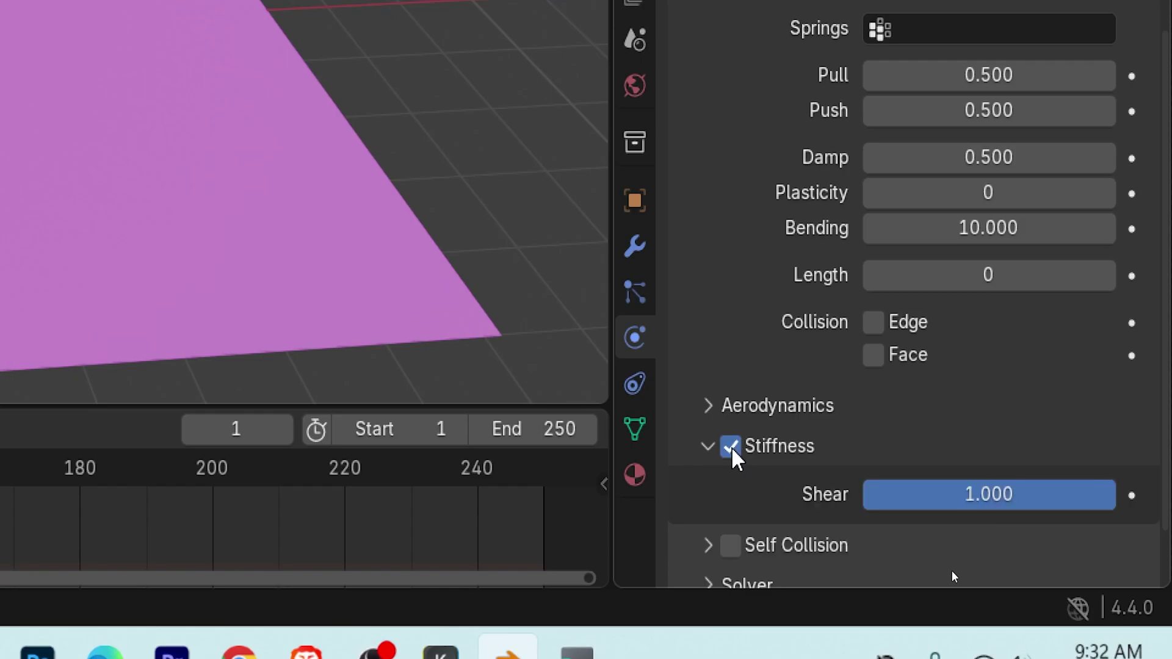
key(super+minus)
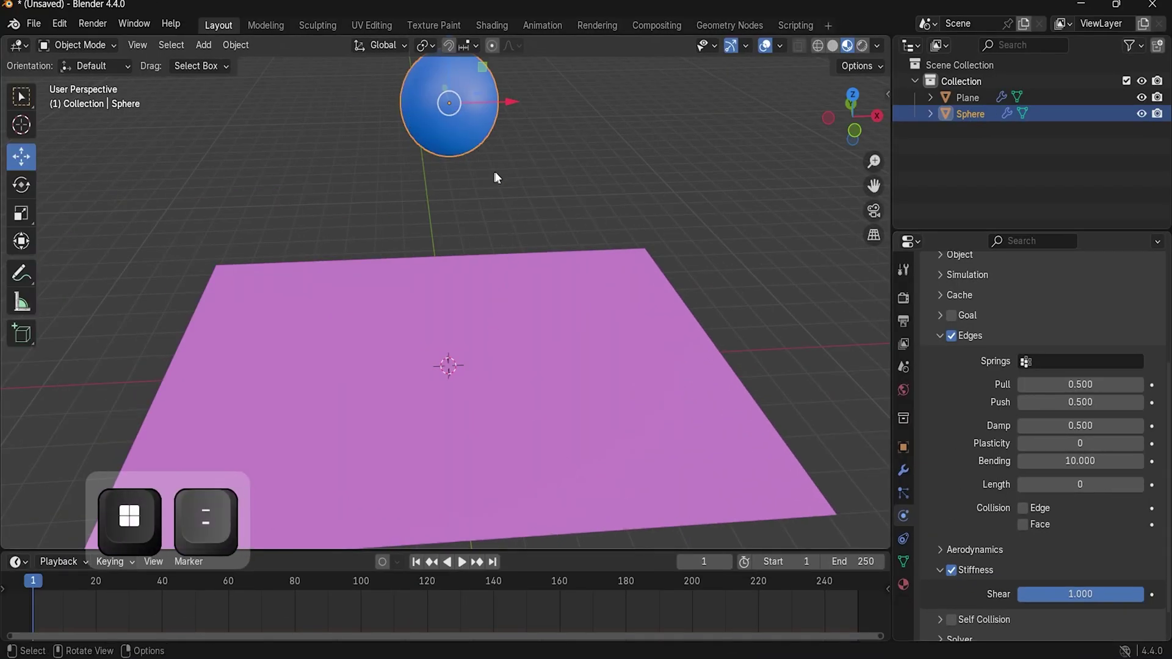
Step: Deselect the sphere, play the simulation to about frame 96 to examine the effect of Stiffness, and return to frame 1
click(553, 166)
mouse_move(579, 173)
middle_down()
mouse_move(565, 145)
mouse_move(574, 173)
middle_up()
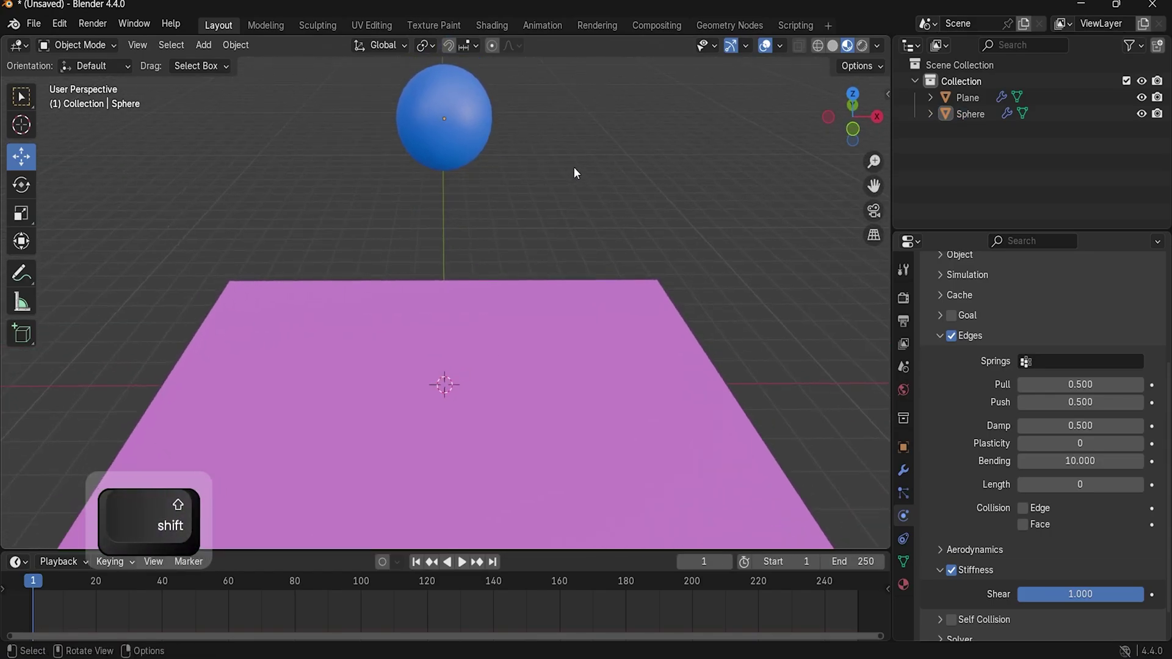
click(452, 121)
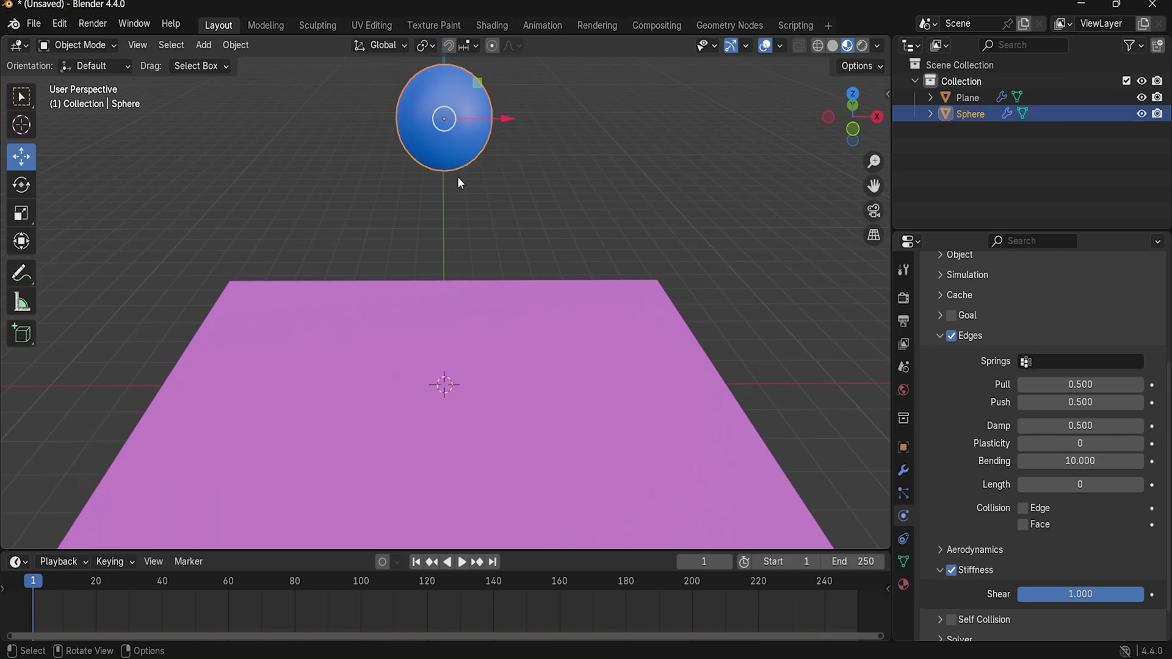
click(585, 191)
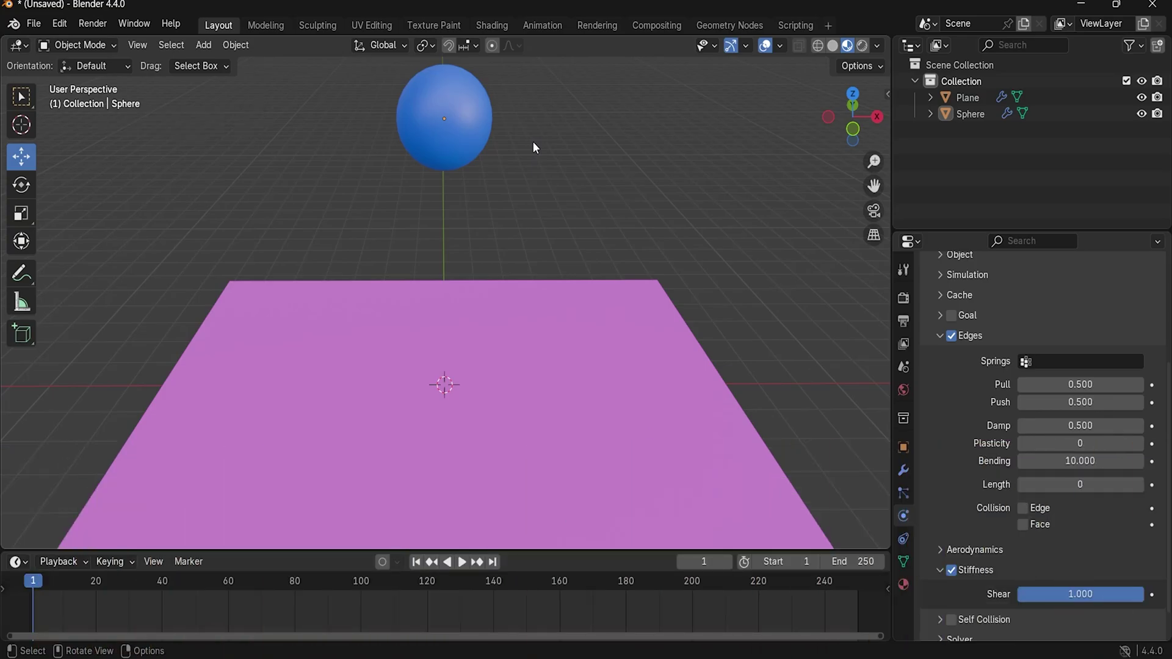
key(space)
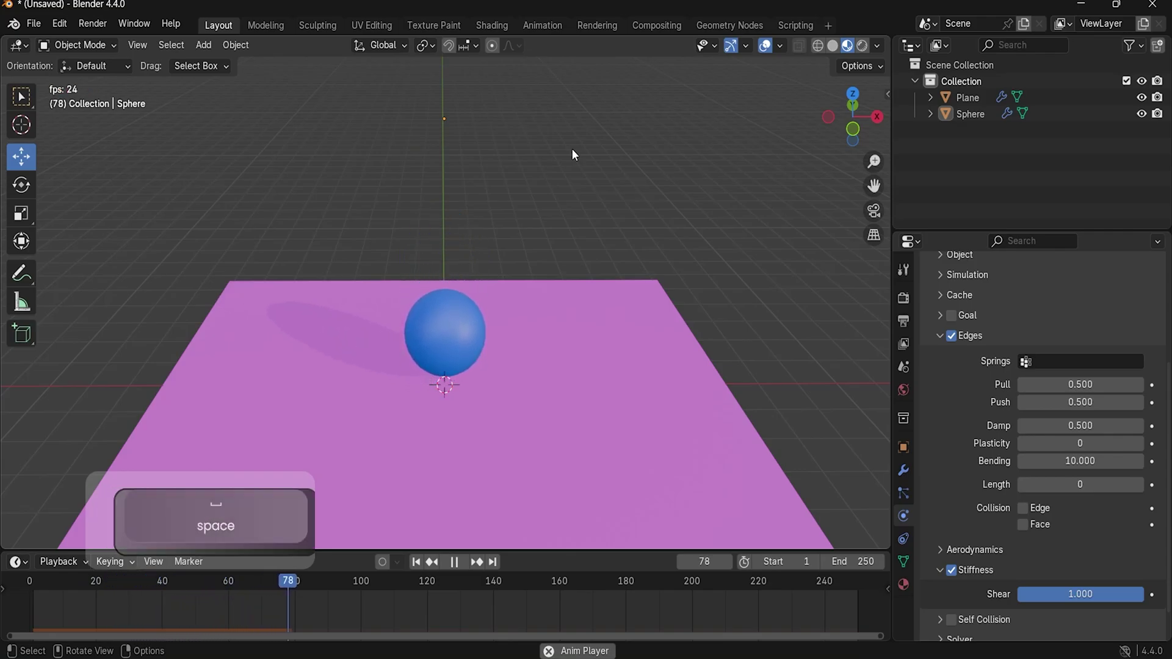
key(space)
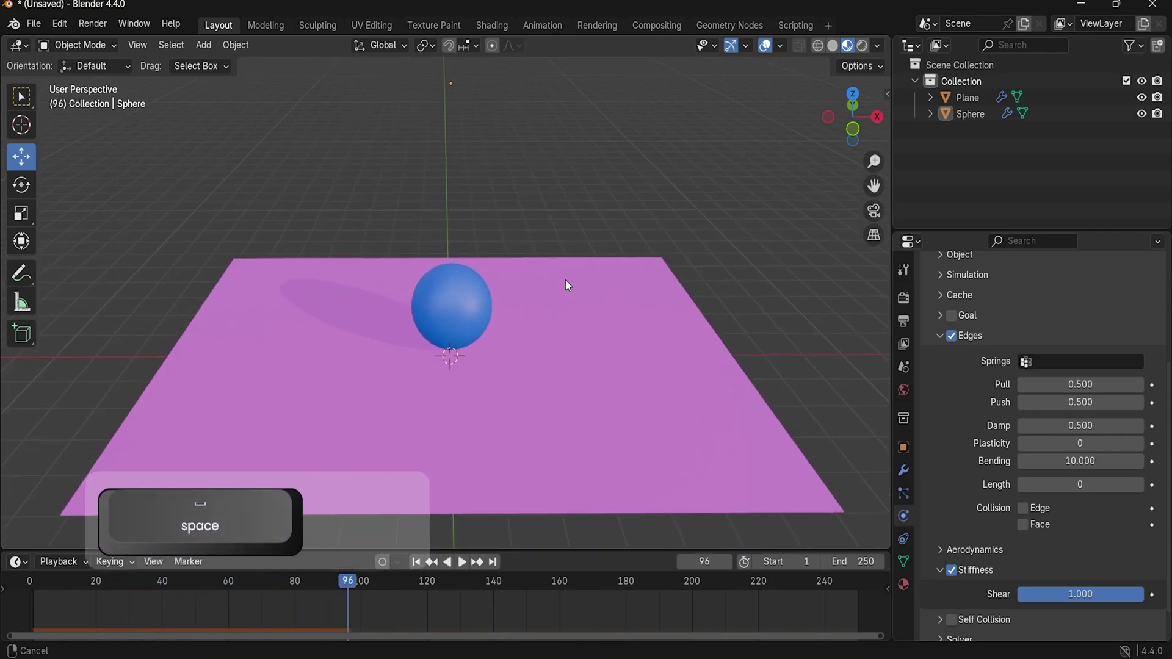
key(shift+Left)
Step: Replay the fall to about frame 105, examining the impact up close from a low angle, and return to frame 1
key(space)
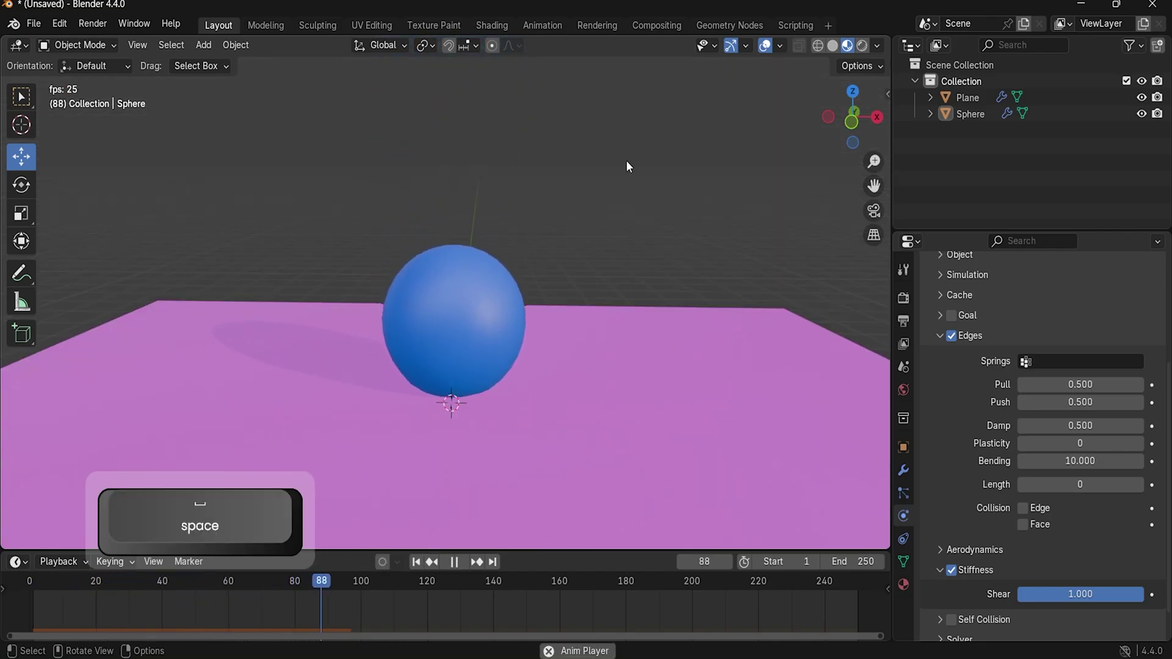
key(space)
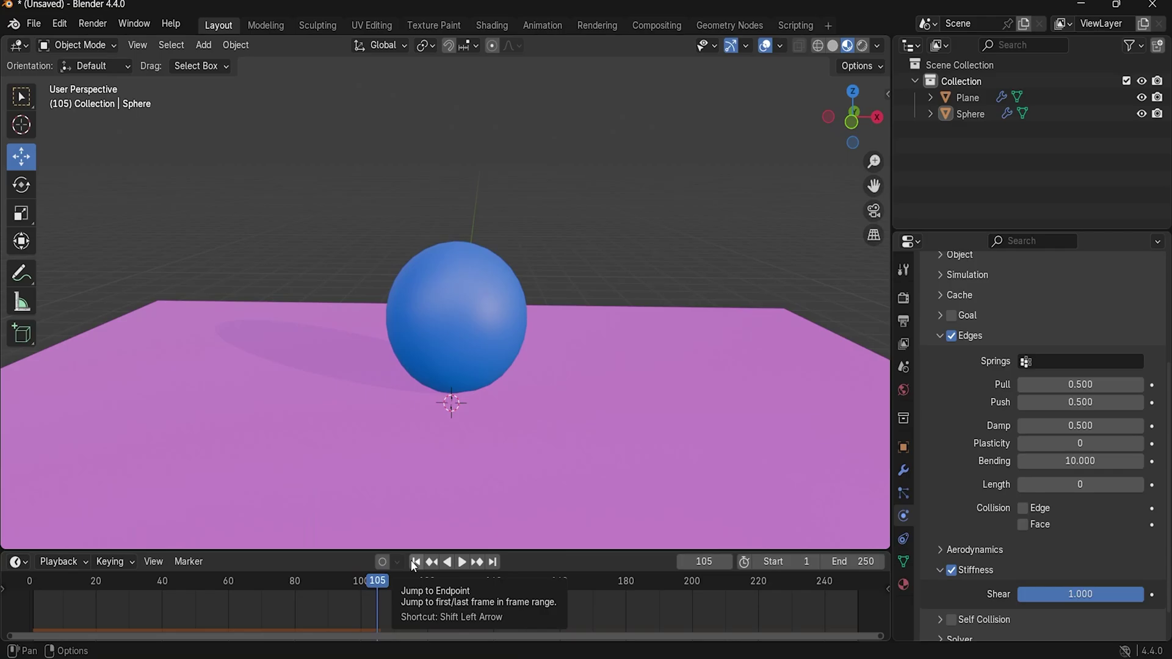
click(413, 564)
scroll(503, 327, down, 3)
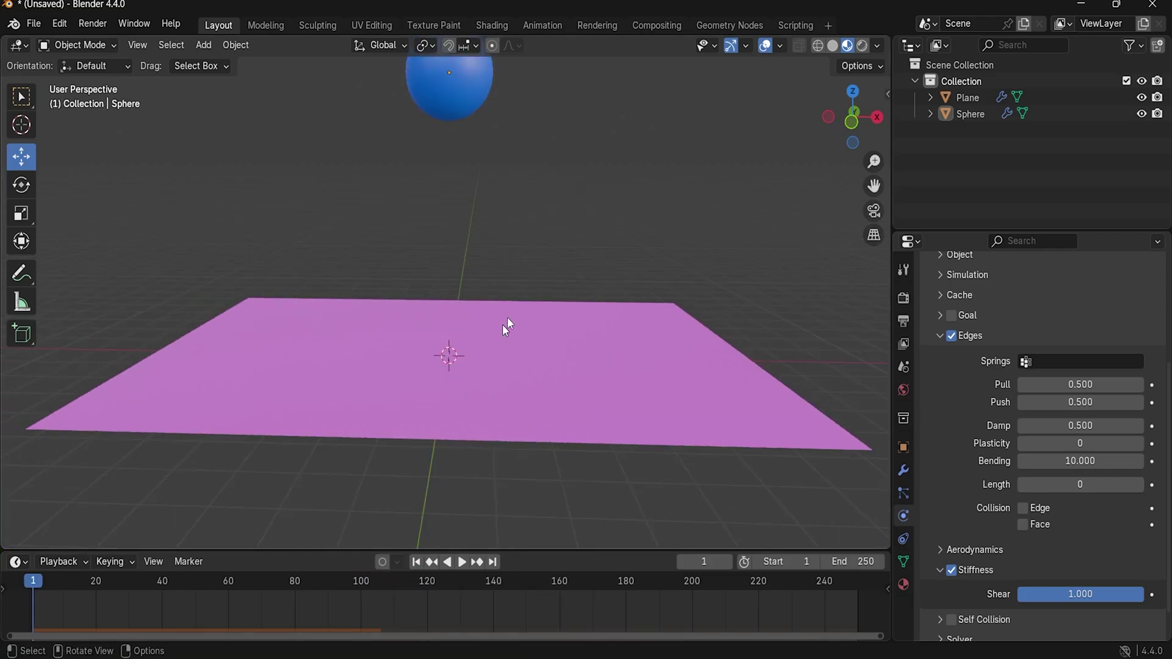
Step: Play the simulation to about frame 84 and examine the landed sphere's shape up close
scroll(568, 219, up, 2)
middle_drag(567, 213, 586, 153)
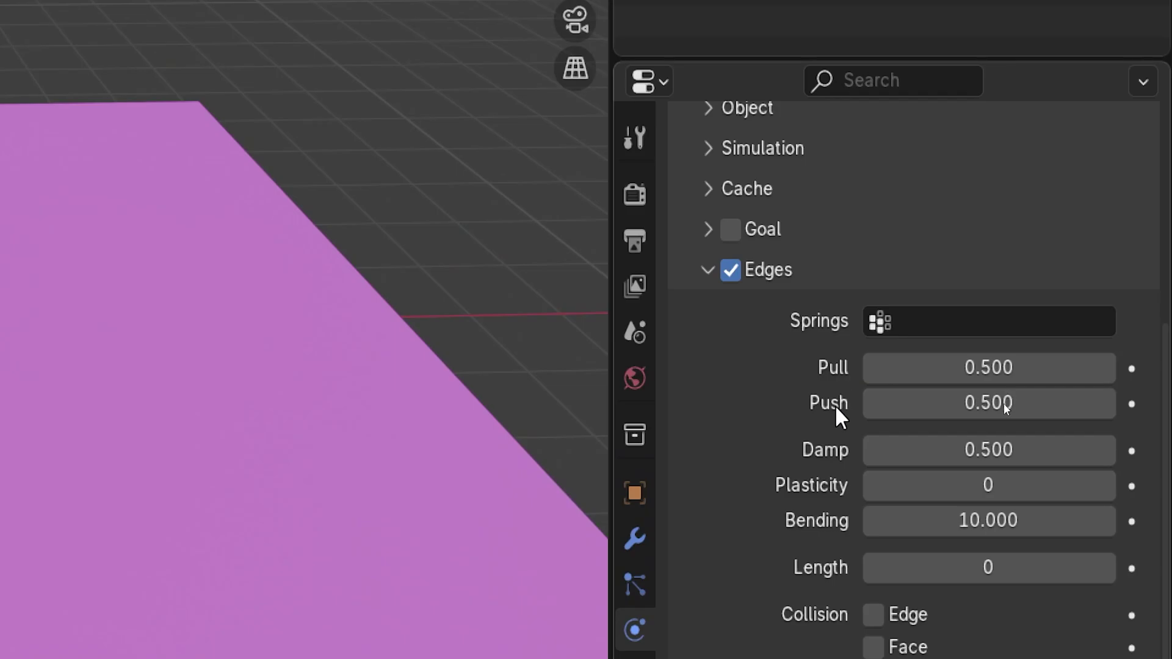
key(super+minus)
shift+middle_drag(544, 130, 536, 202)
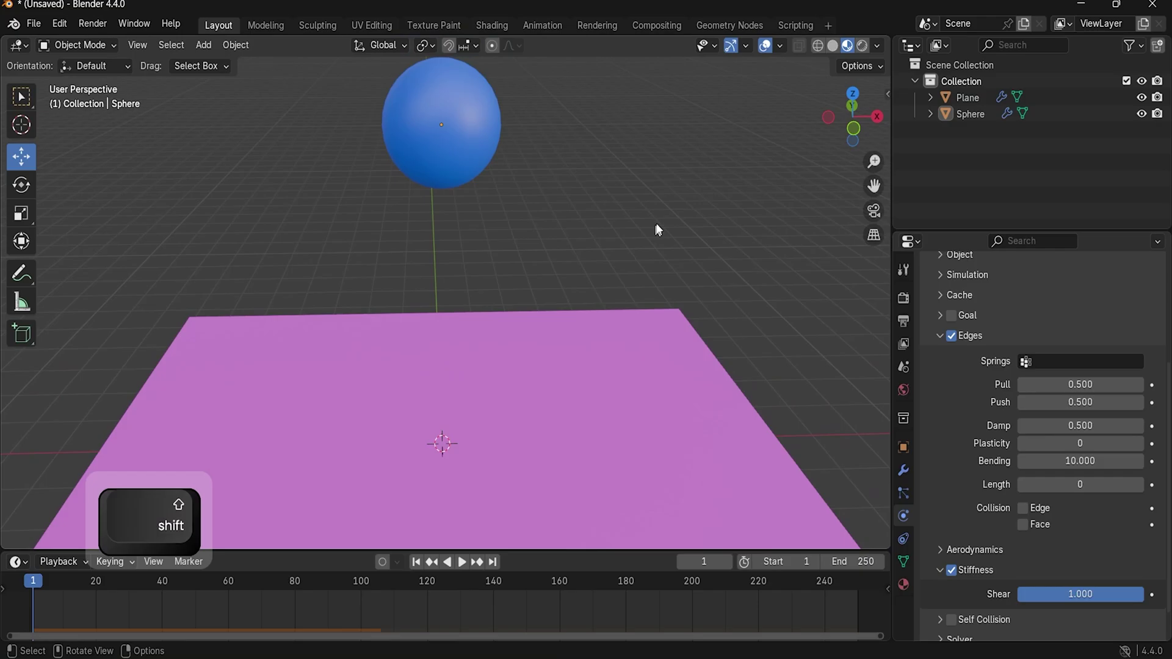
key(space)
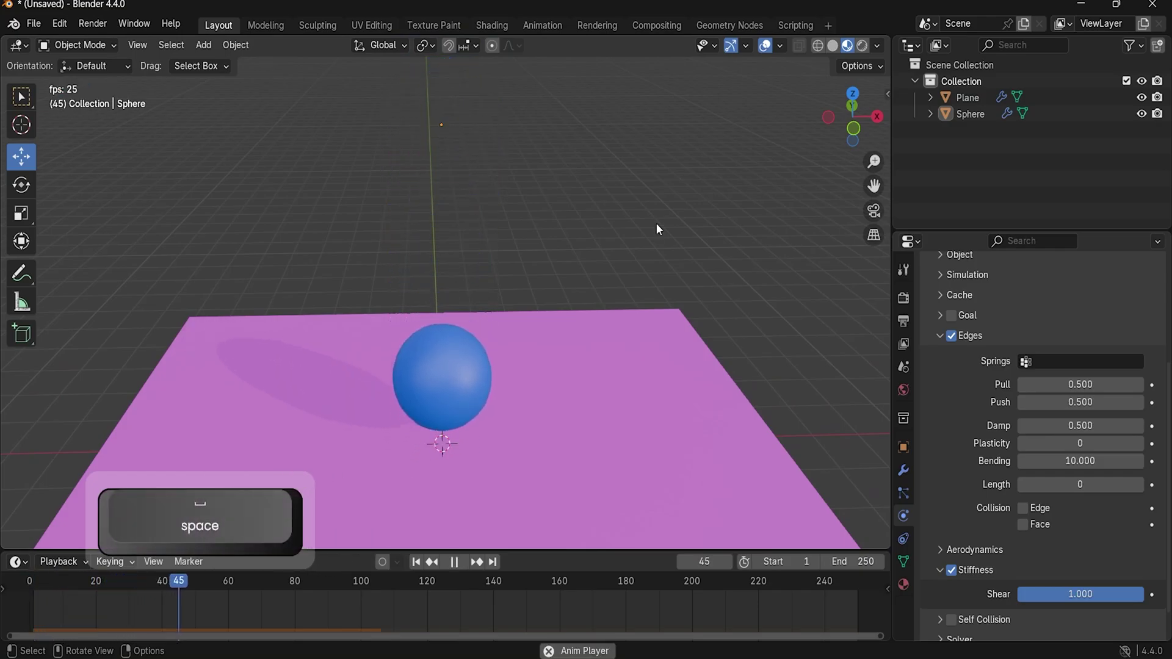
key(space)
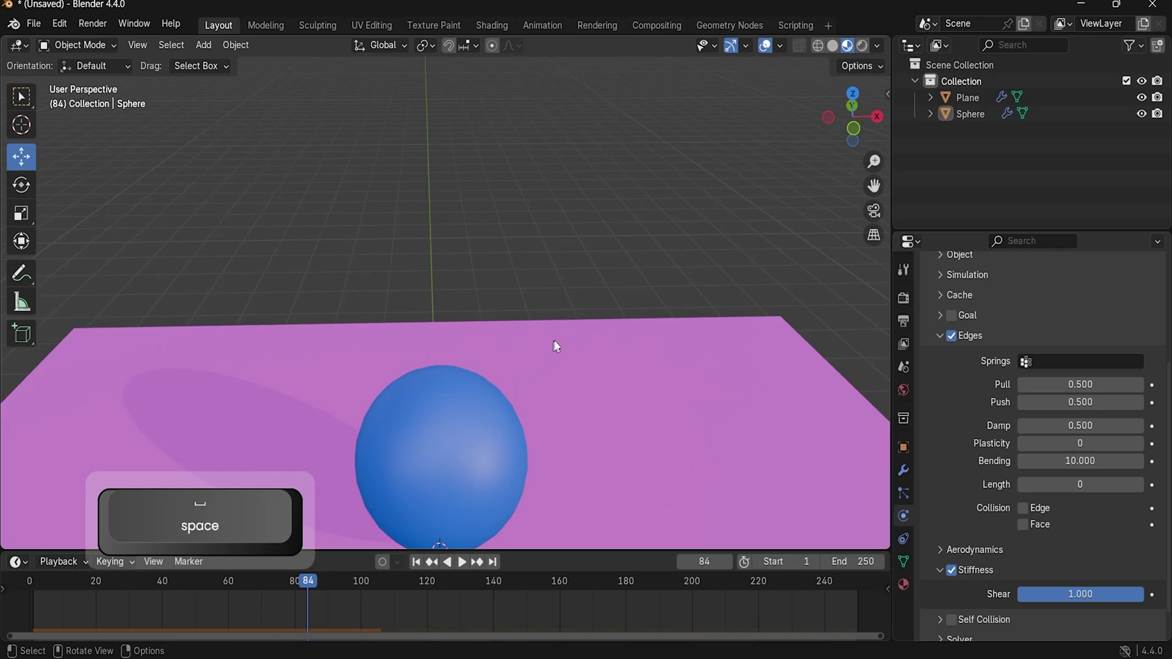
middle_drag(555, 346, 454, 271)
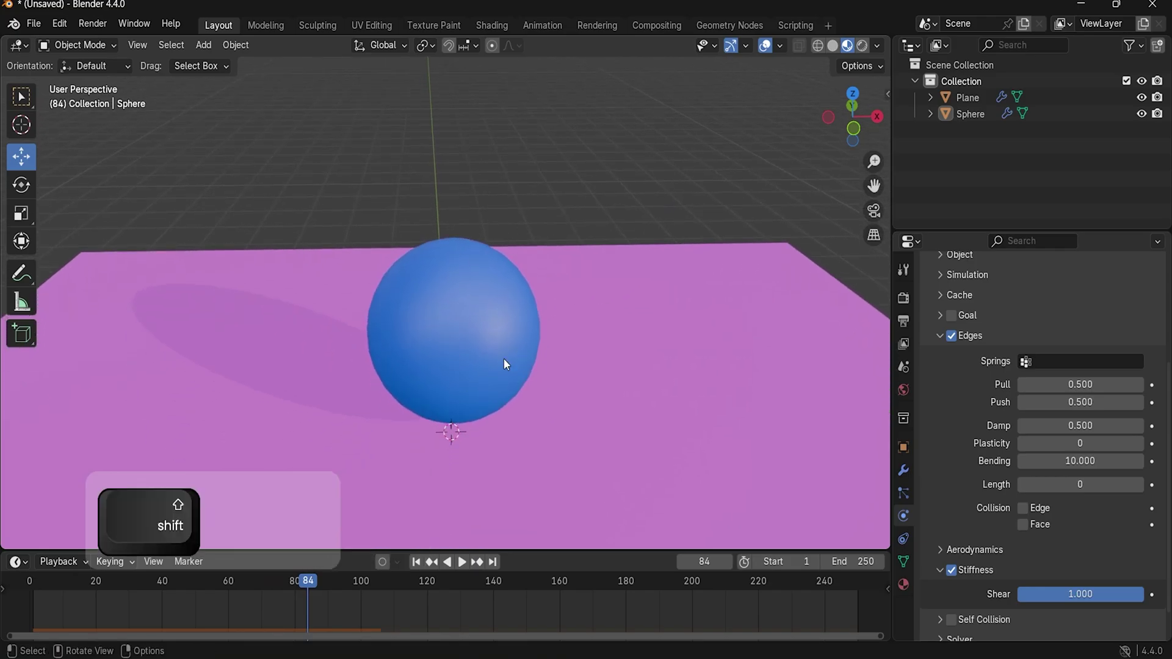
Step: Select the landed sphere and return the animation to frame 1
shift+click(484, 319)
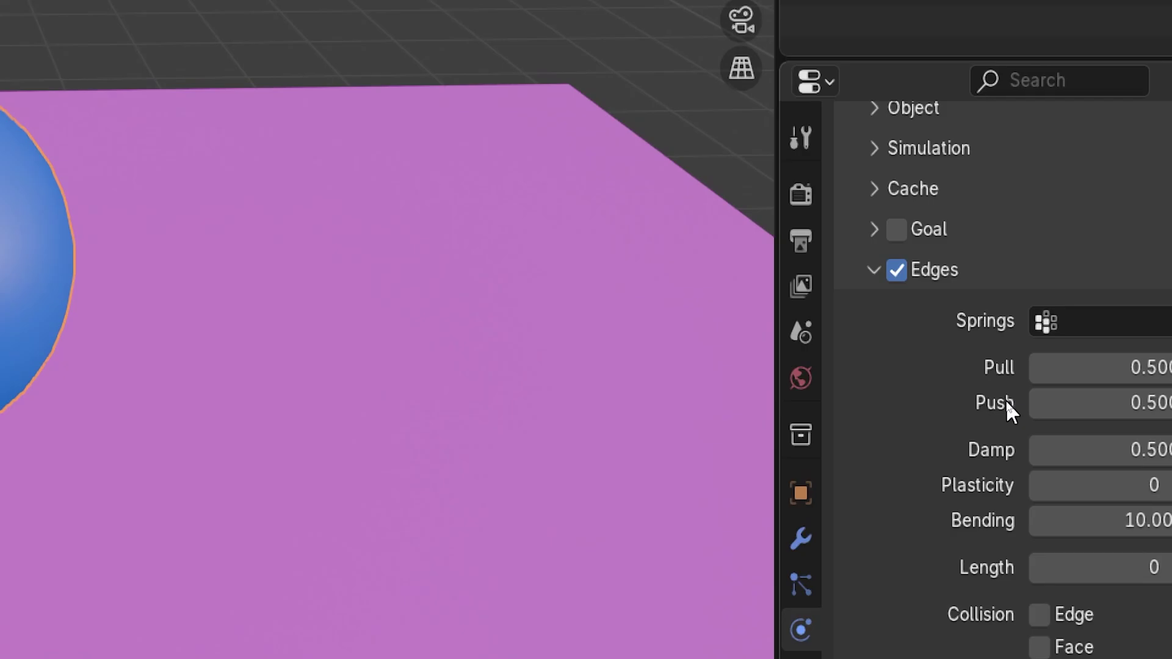
key(super+minus)
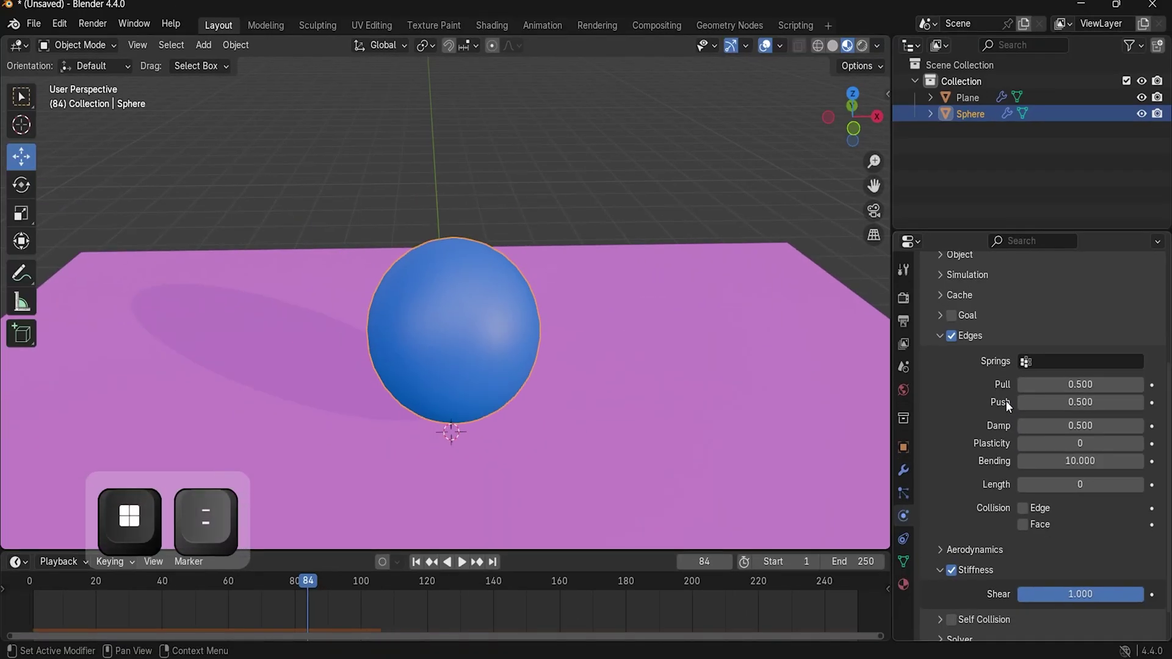
key(shift+Left)
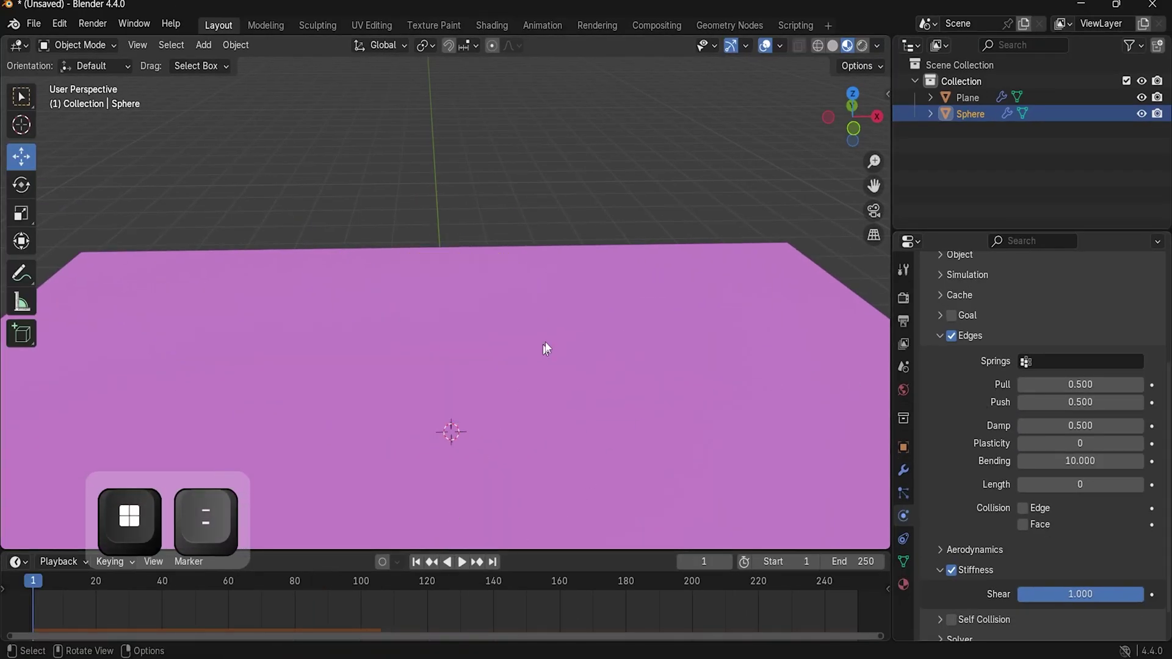
scroll(547, 342, down, 2)
shift+scroll(615, 275, up, 4)
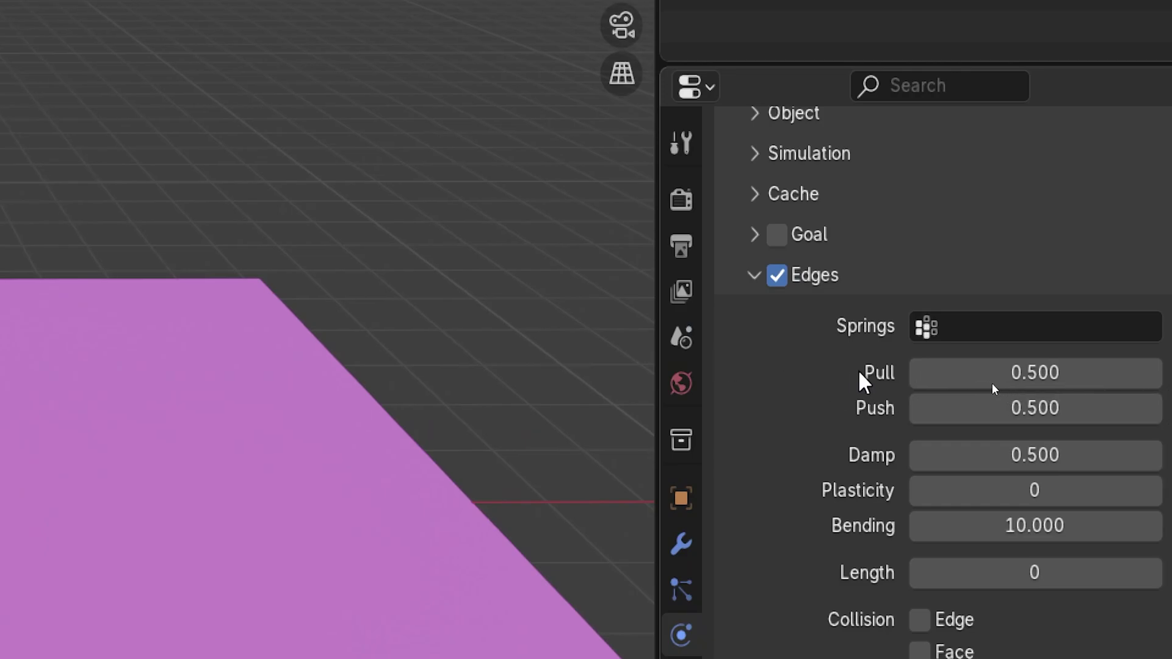
Step: Set both Pull and Push in the sphere's soft body Edges settings to 0.1
key(super+minus)
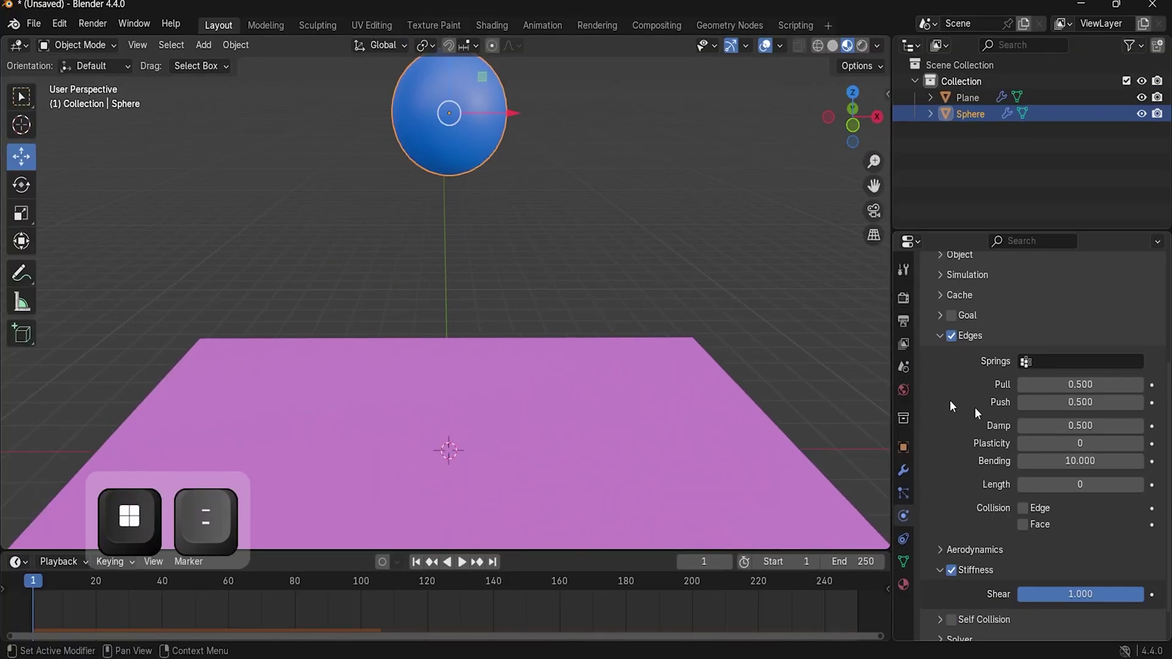
click(1102, 387)
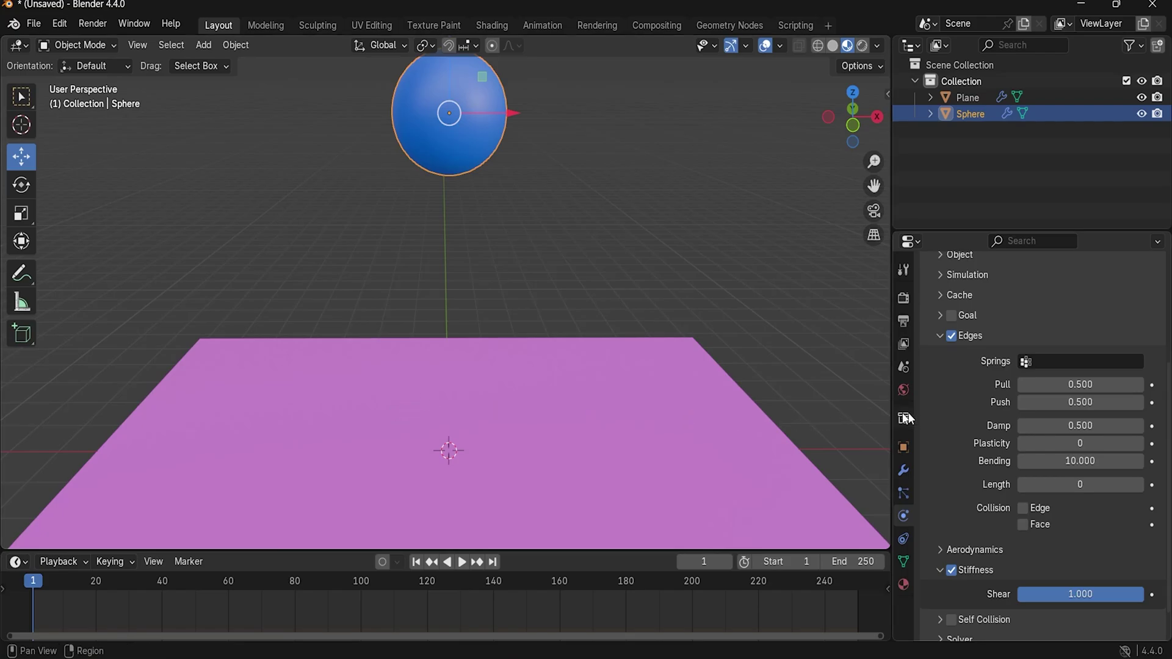
key(super+plus)
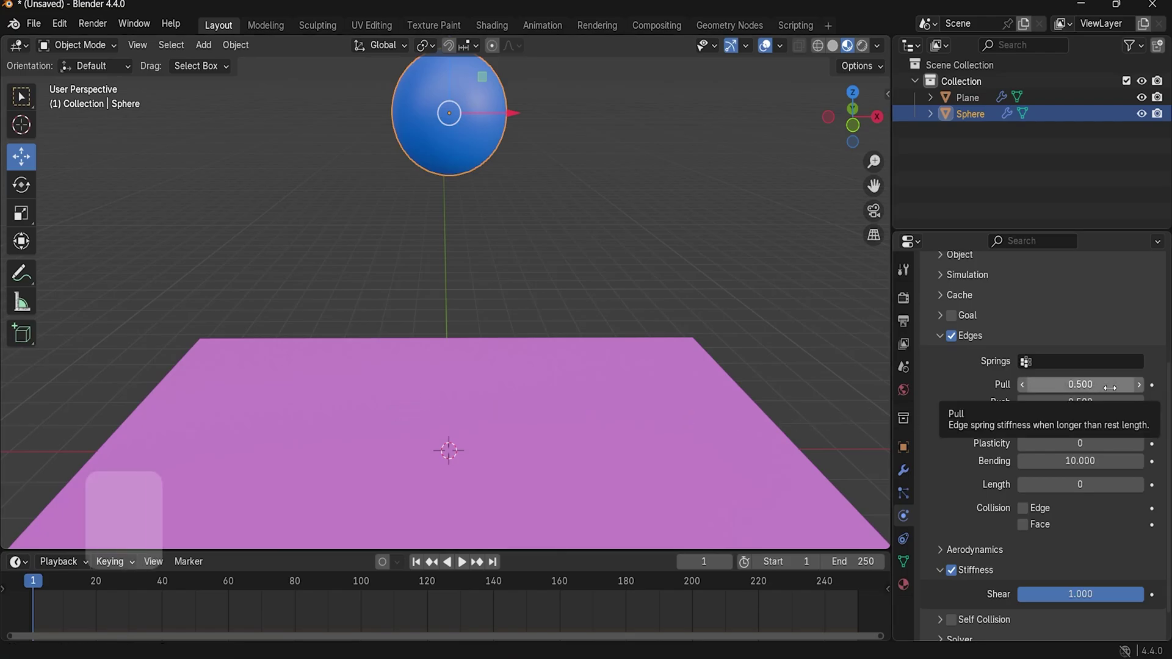
click(1031, 378)
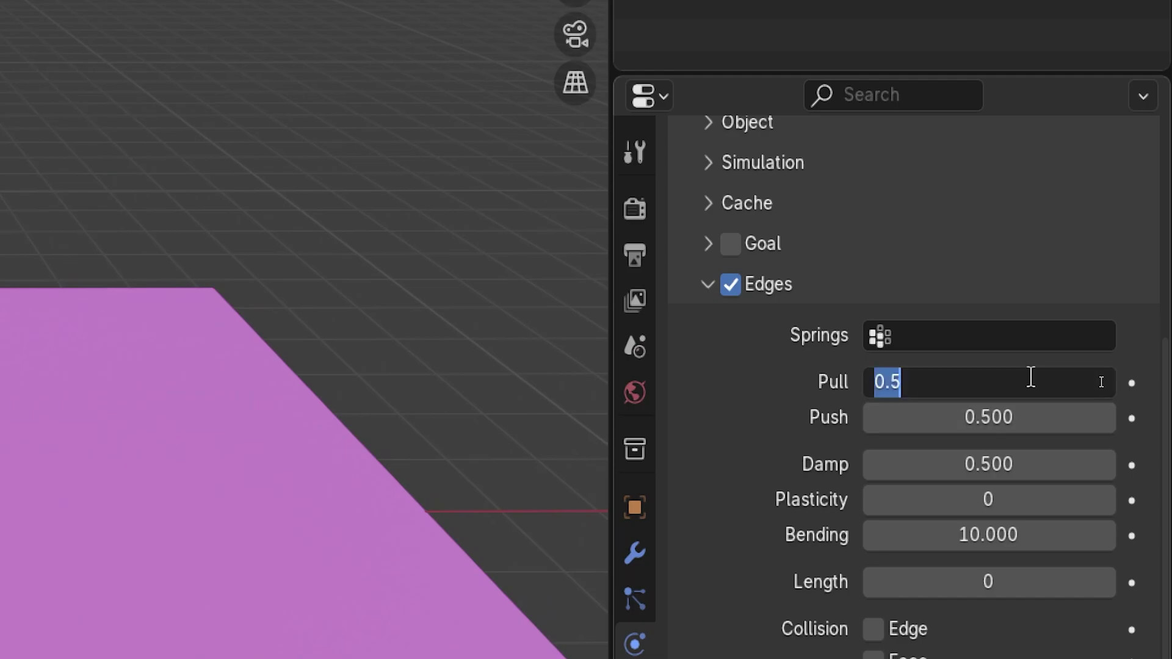
text(.1)
key(Return)
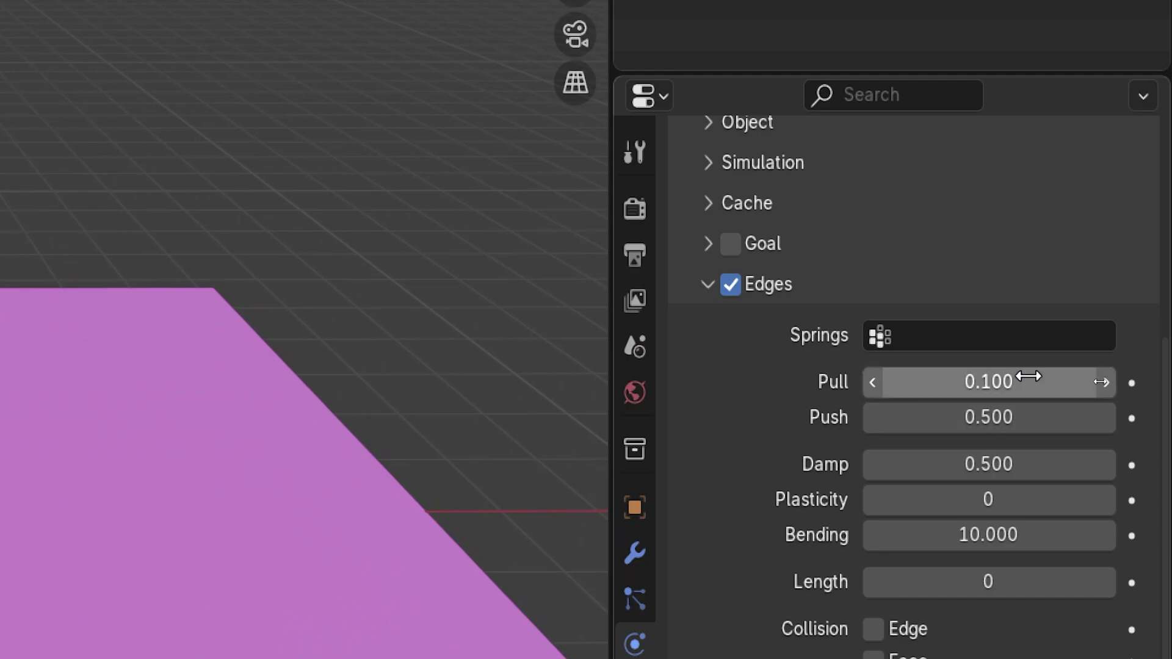
click(963, 428)
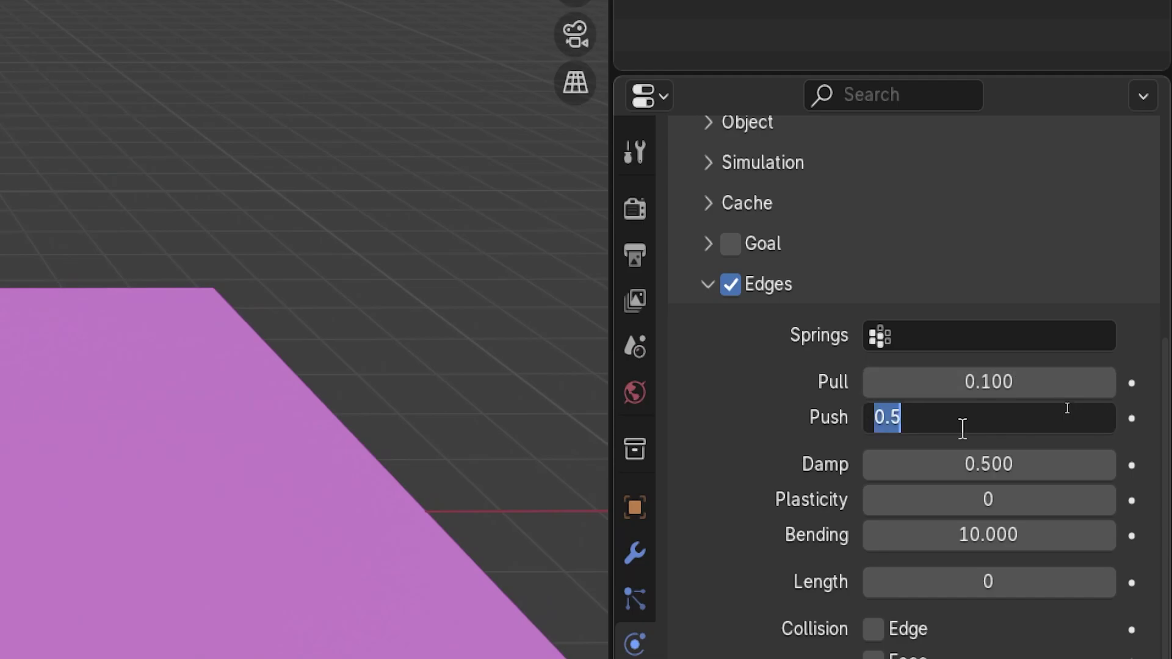
text(.1)
key(Return)
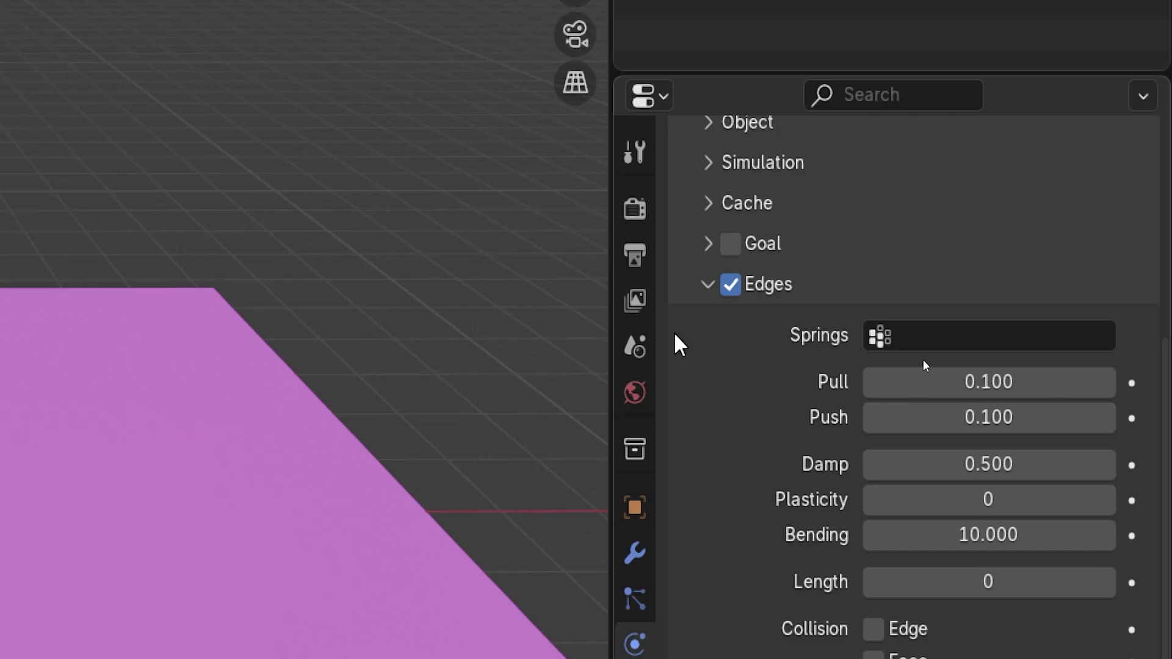
key(super+minus)
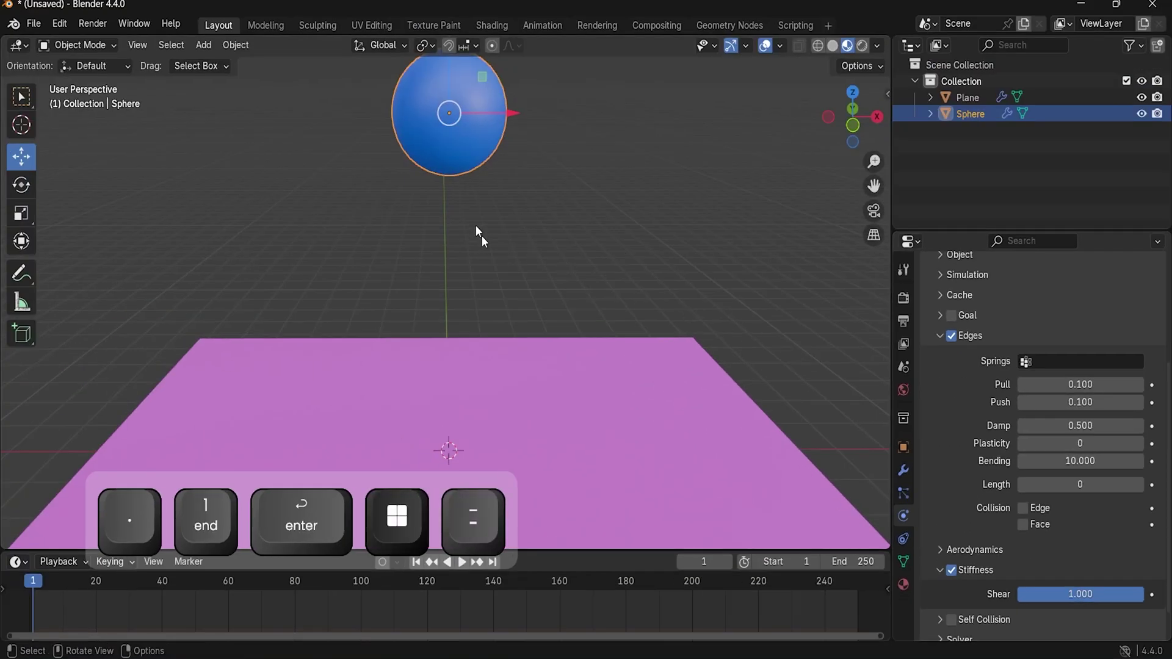
Step: Play the simulation to about frame 109, examine the sphere's impact on the plane, and return to frame 1
key(space)
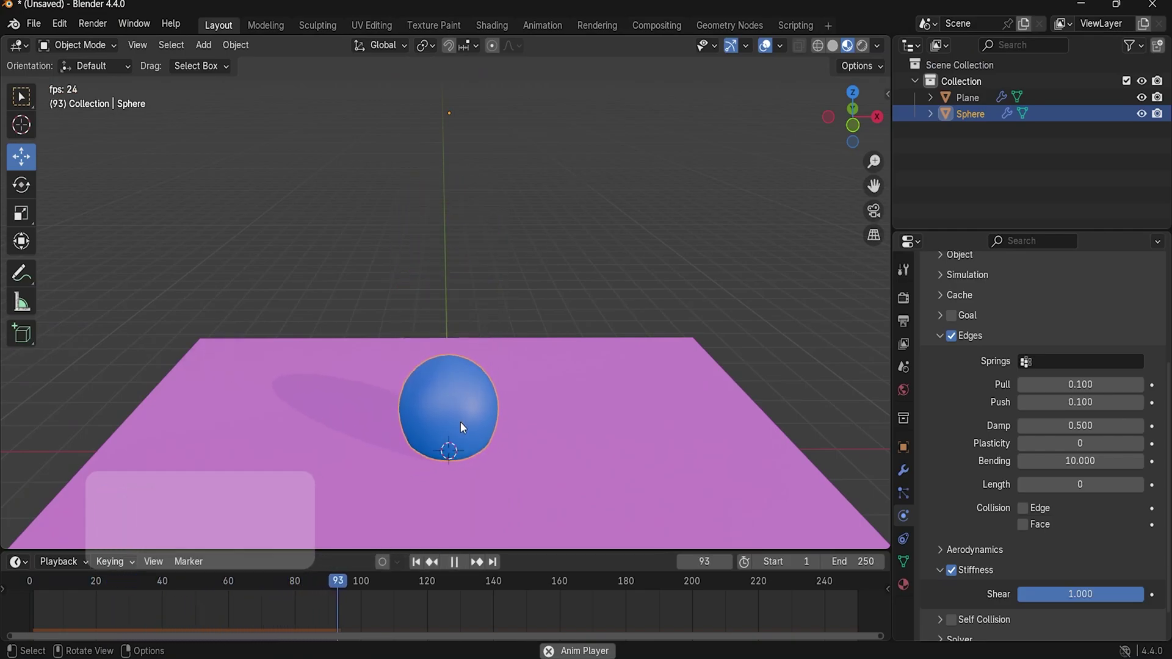
key(space)
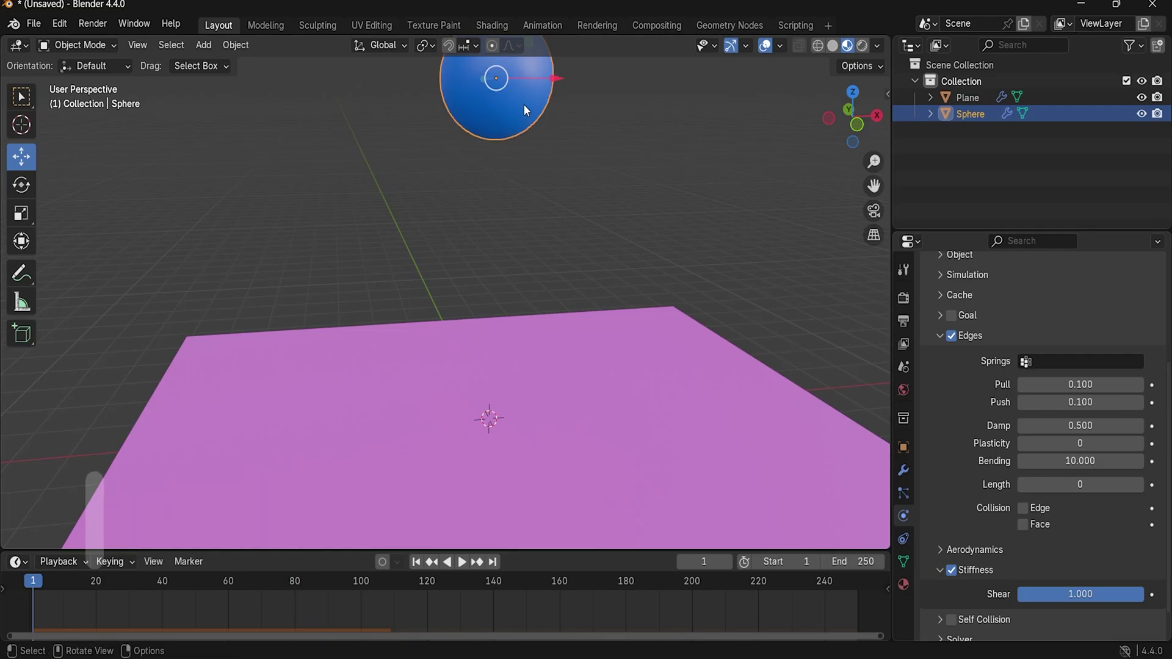
Step: Set both Push and Pull in the sphere's soft body Edges settings to 0.9
click(1101, 403)
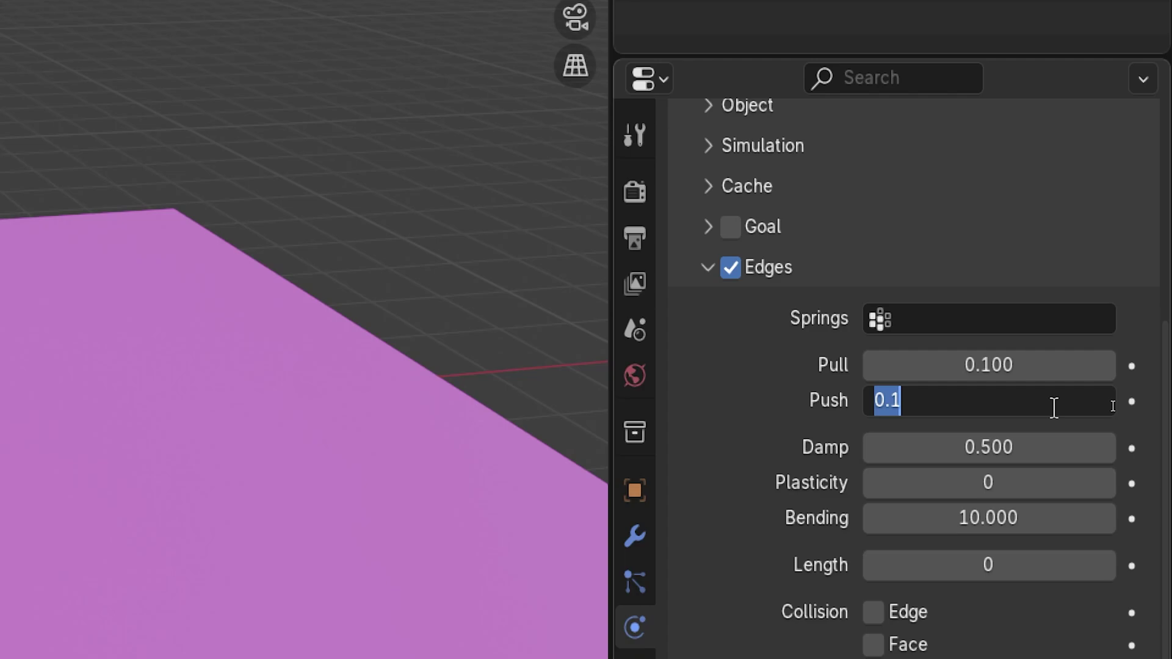
text(.9)
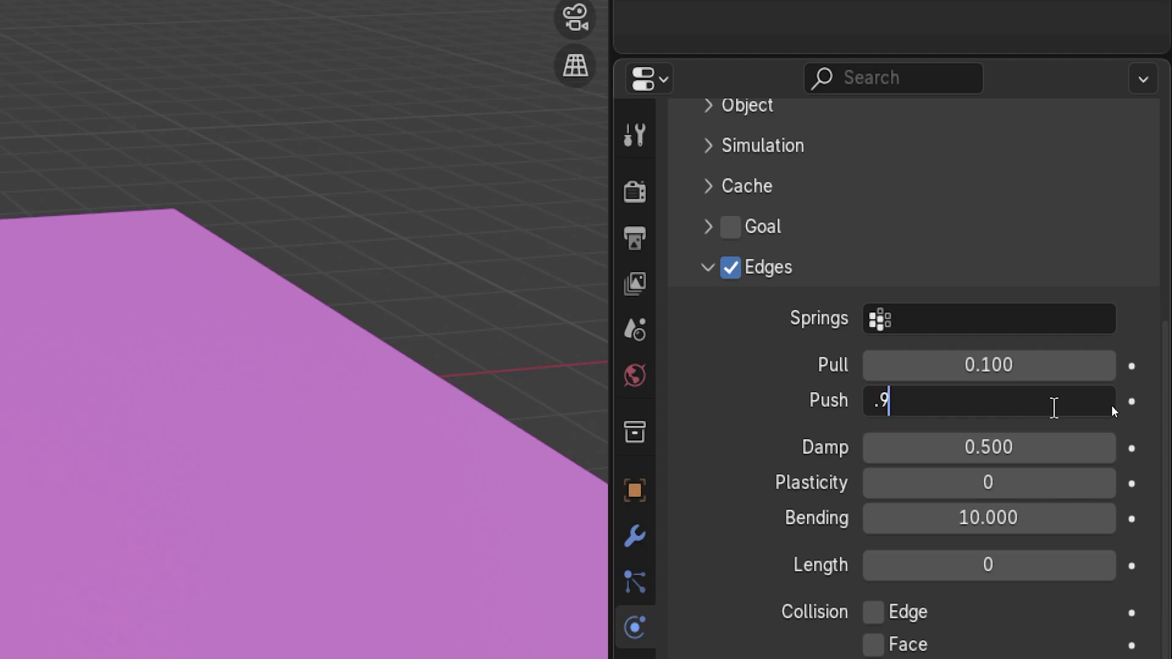
key(Return)
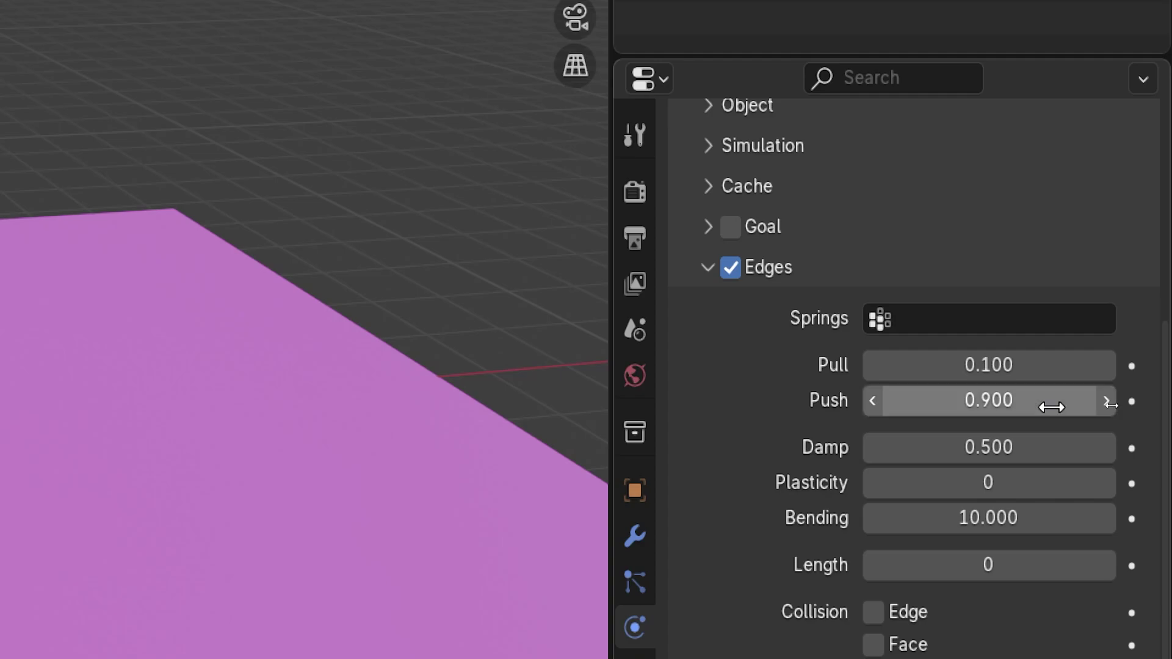
click(1014, 378)
text(.9)
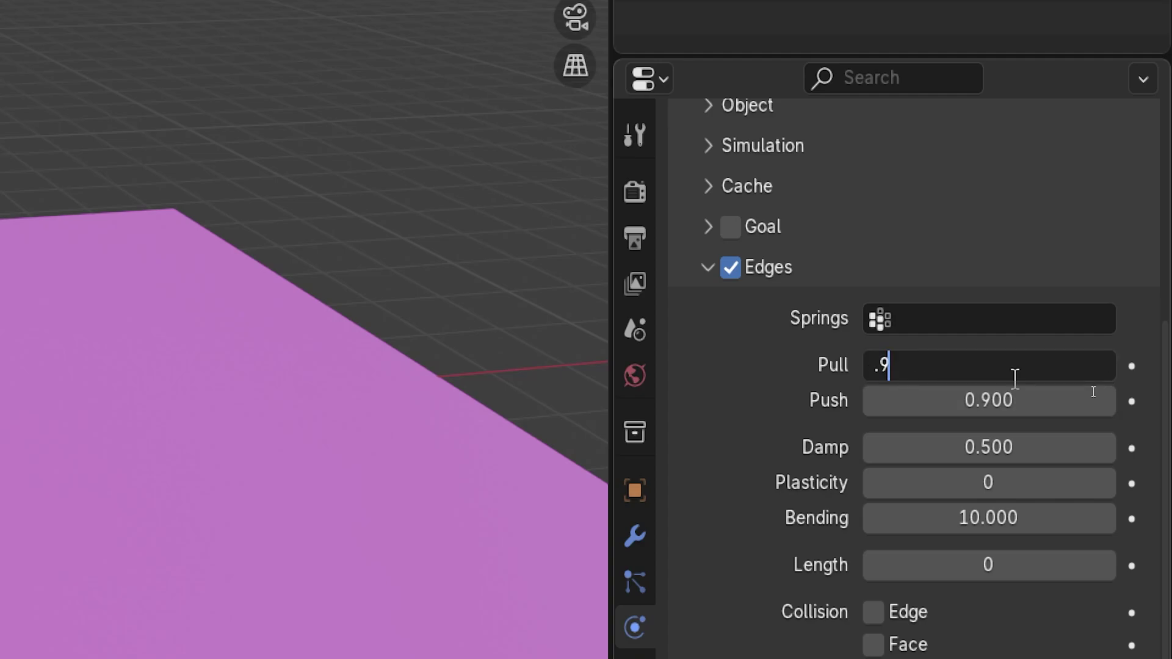
key(Return)
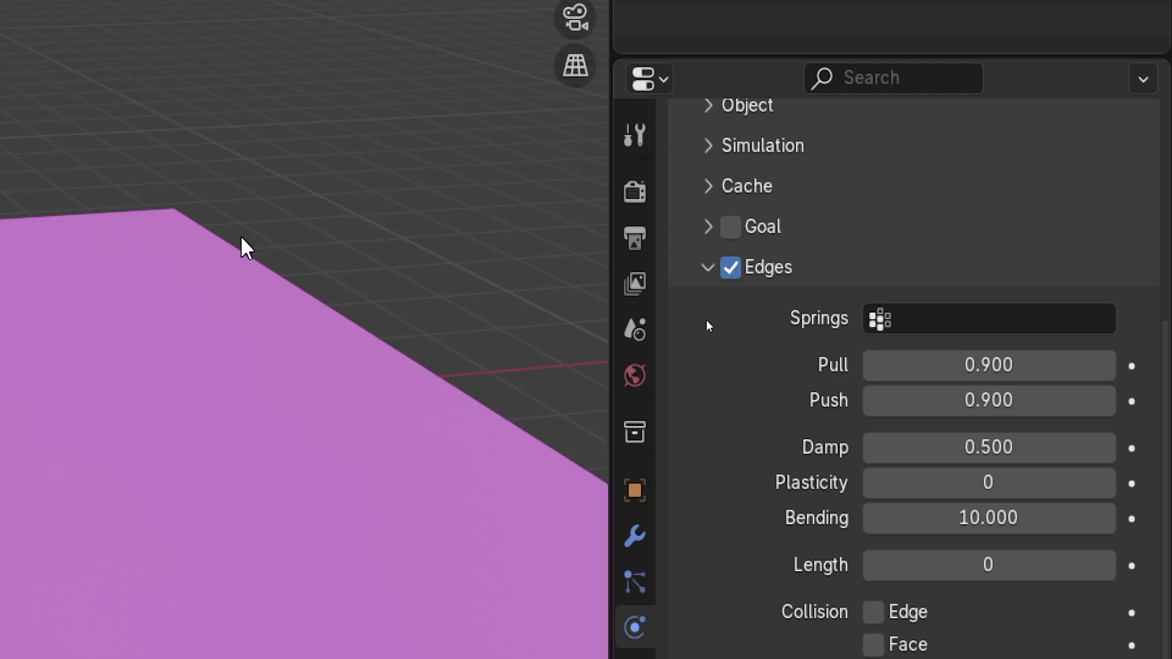
key(super+minus)
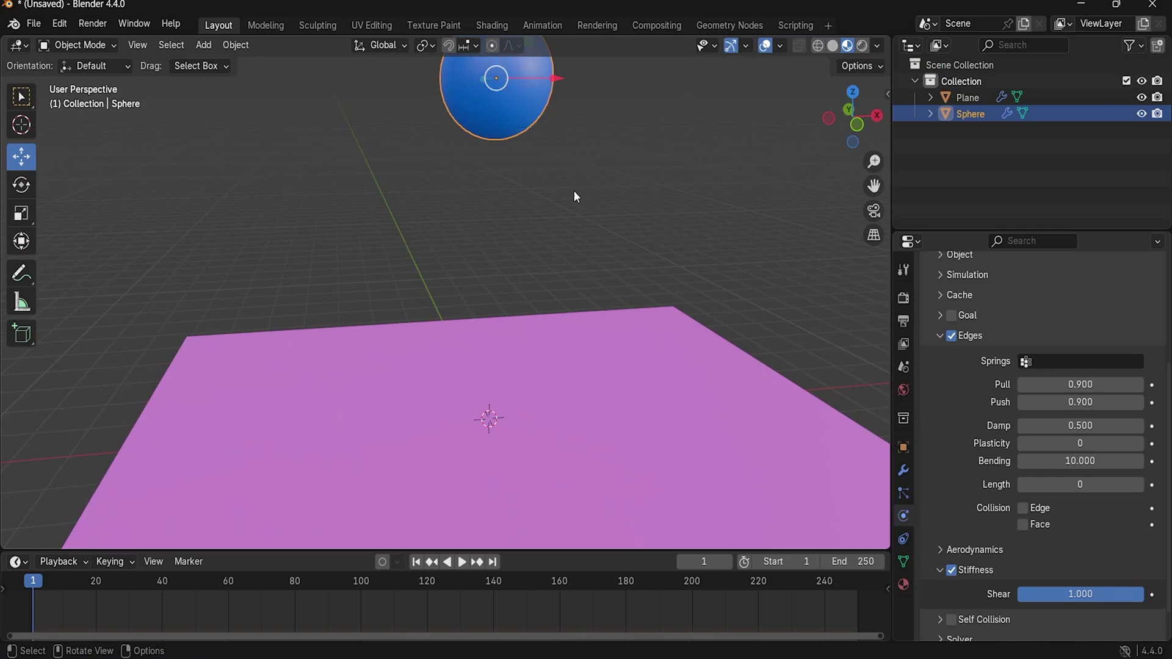
Step: Play the simulation to about frame 74, examine the landed sphere up close, and deselect it
key(space)
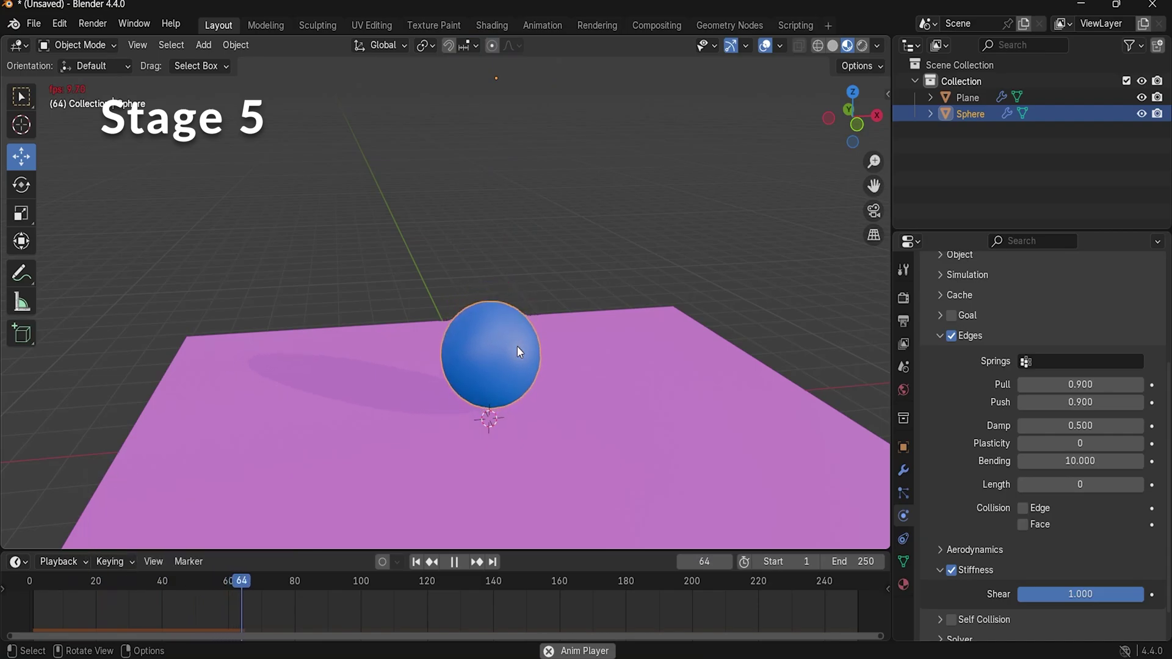
key(space)
shift+middle_drag(593, 345, 602, 320)
scroll(603, 320, up, 1)
click(672, 406)
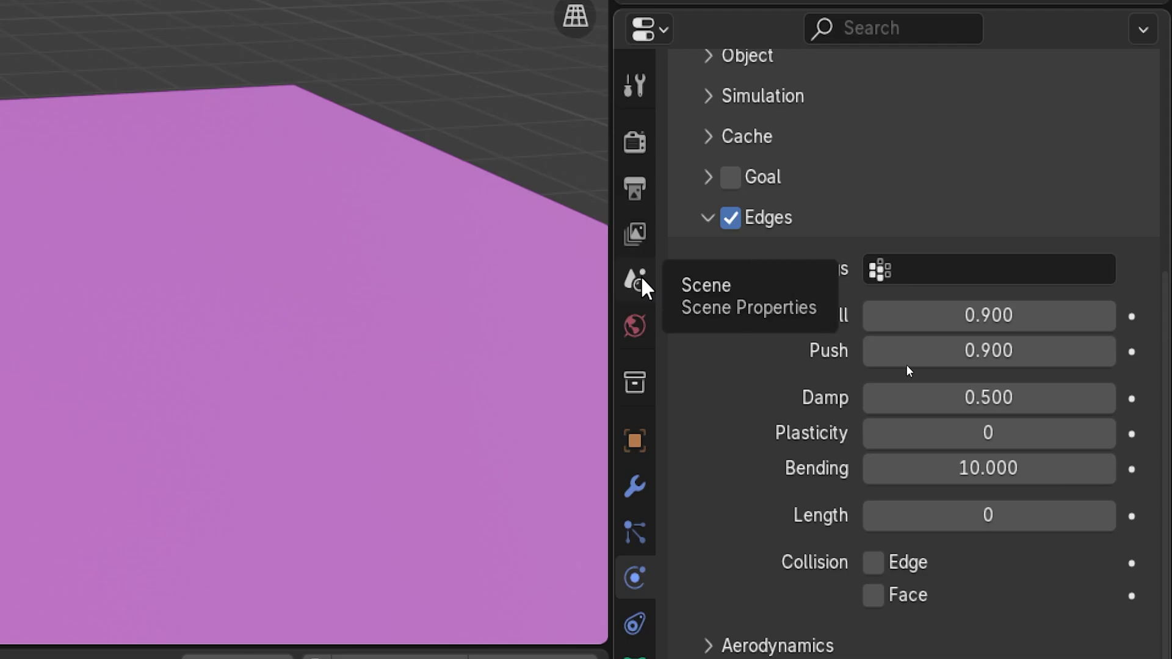
key(super+minus)
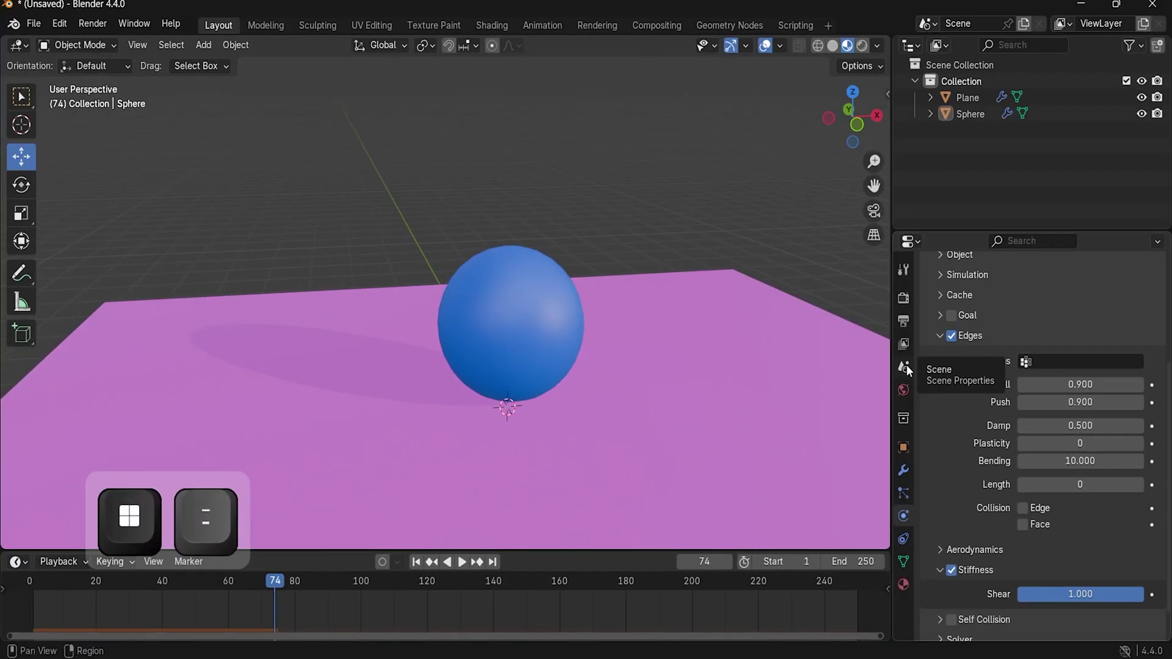
Step: Add a rigid body world to the scene, with the animation at frame 1 and the sphere selected
click(906, 365)
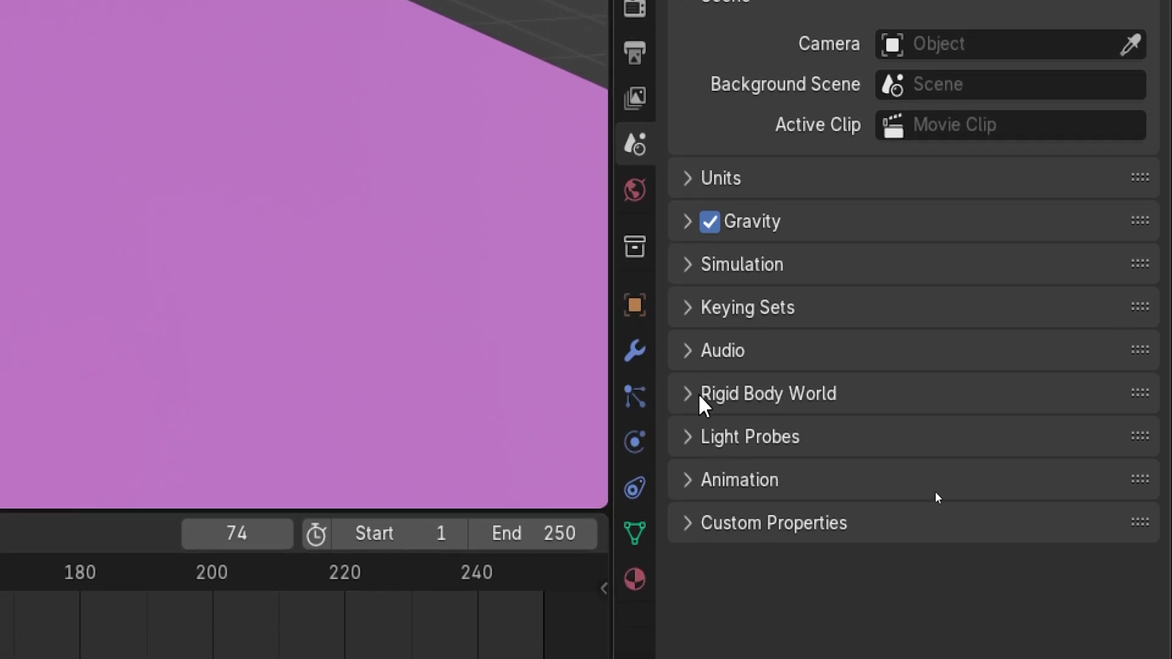
click(698, 493)
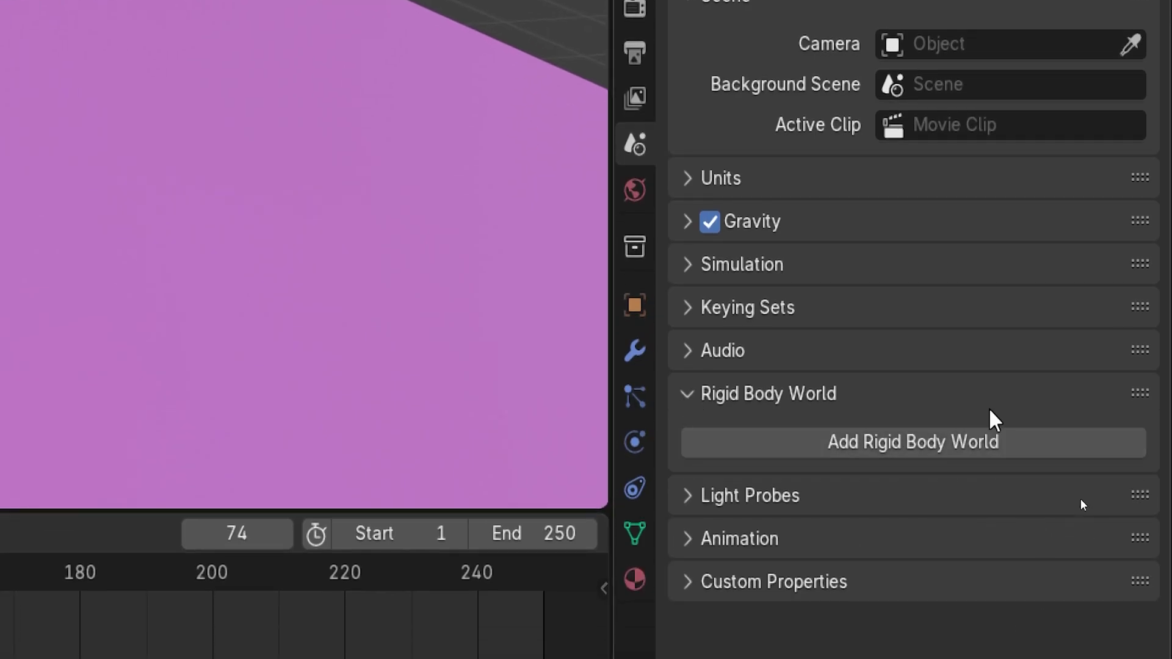
key(super+minus)
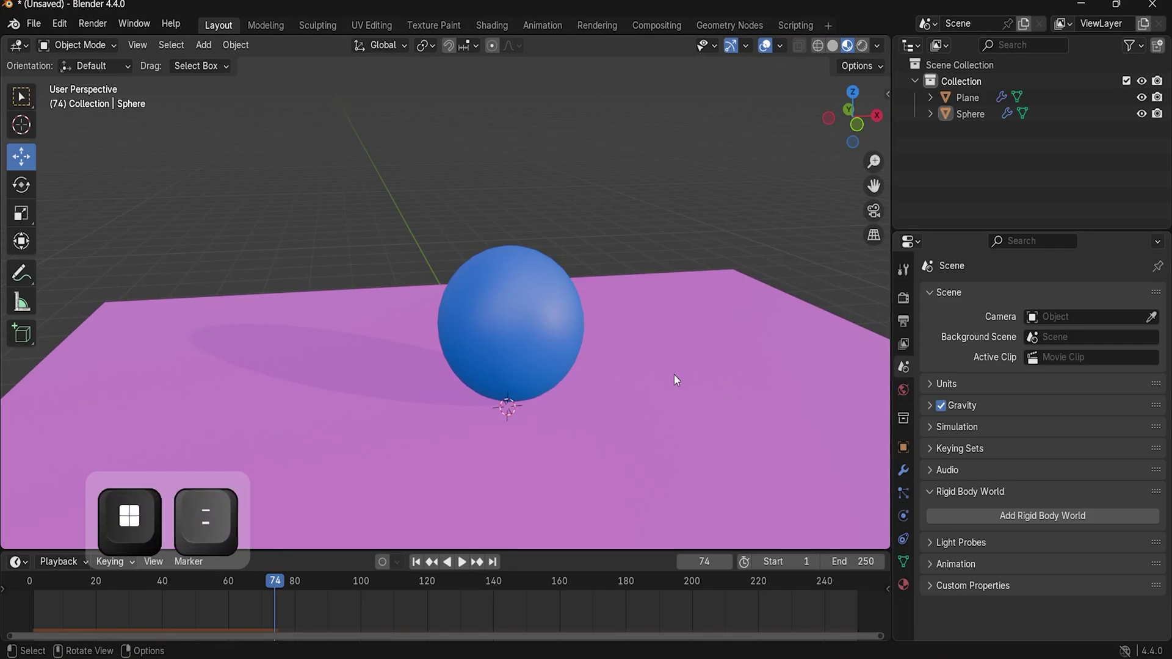
click(416, 562)
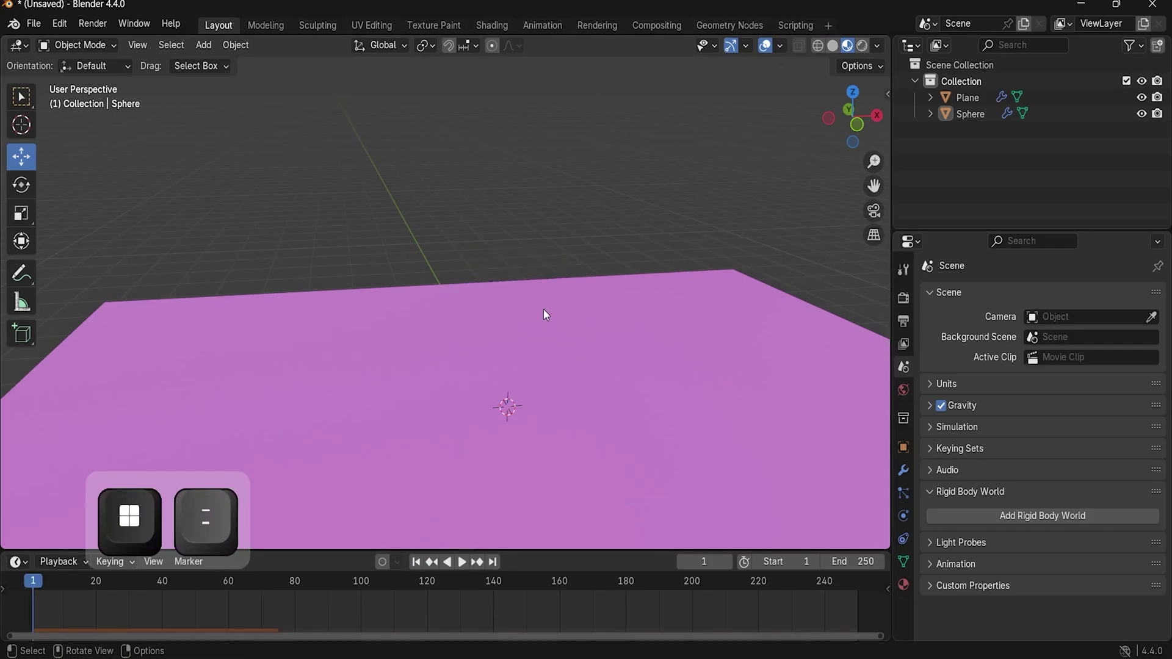
scroll(544, 309, down, 2)
scroll(598, 169, down, 2)
shift+click(479, 168)
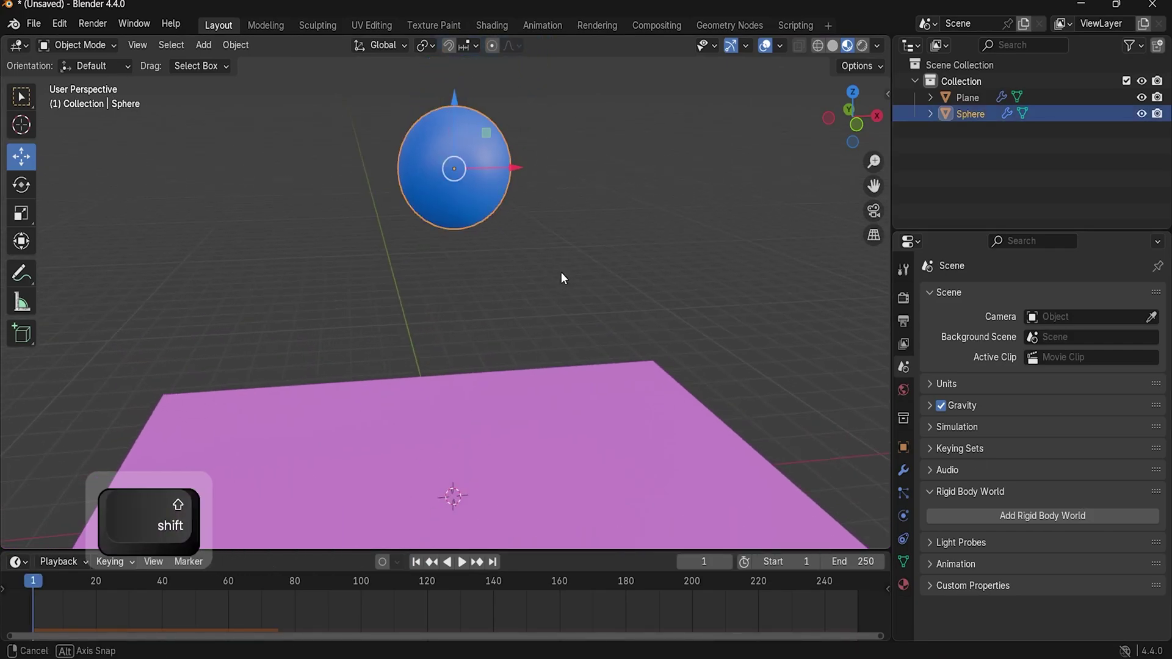
middle_drag(562, 275, 457, 174)
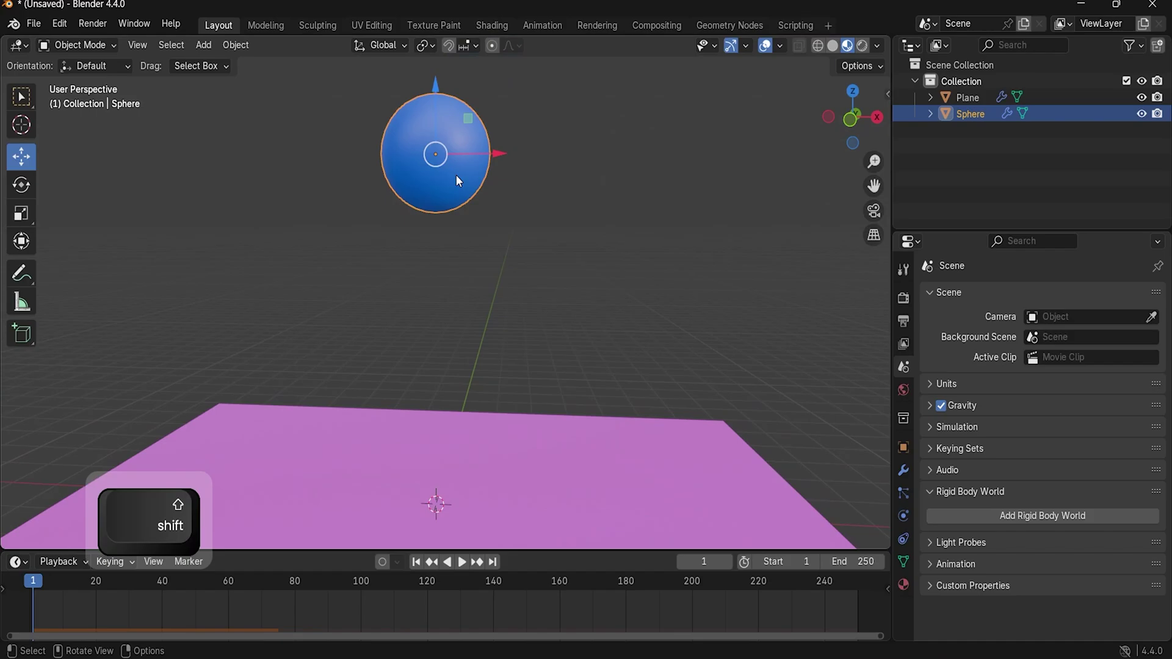
click(1067, 519)
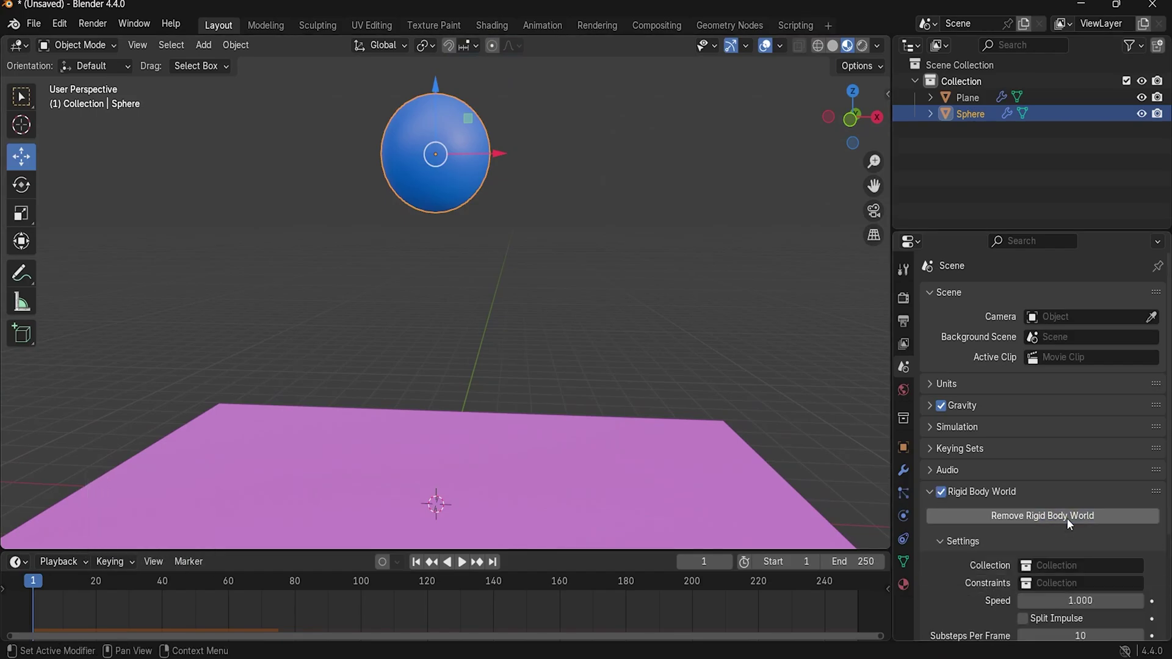
Step: Make the timeline area slightly taller and bake the rigid body world's simulation cache for frames 1 to 250
scroll(1074, 510, down, 5)
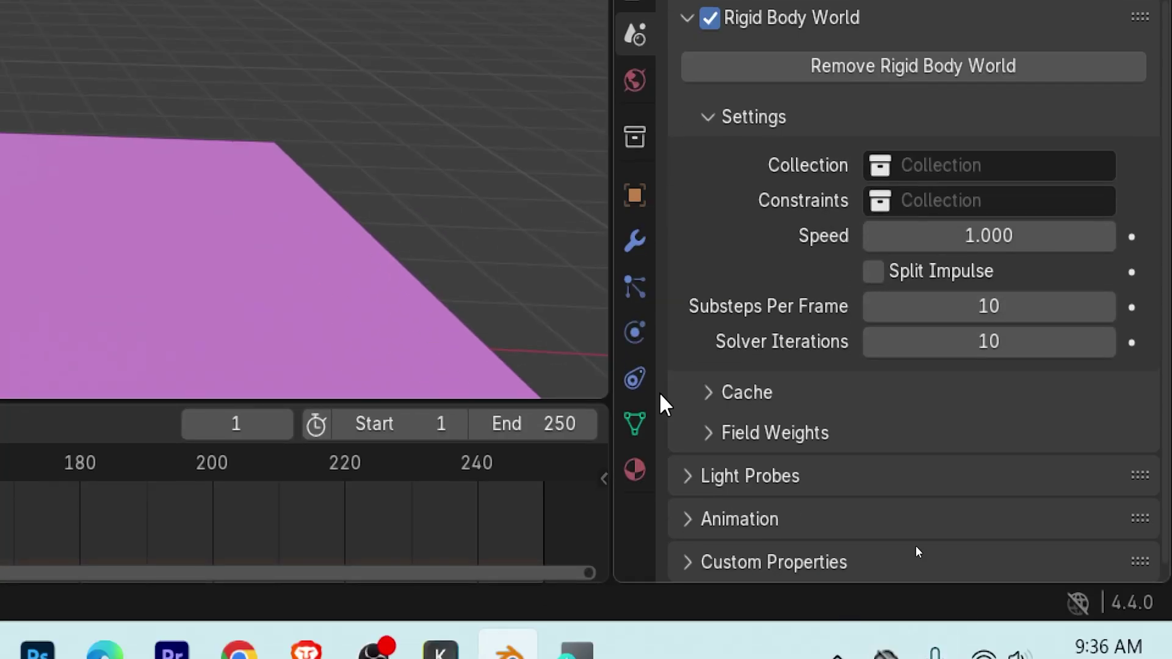
click(708, 486)
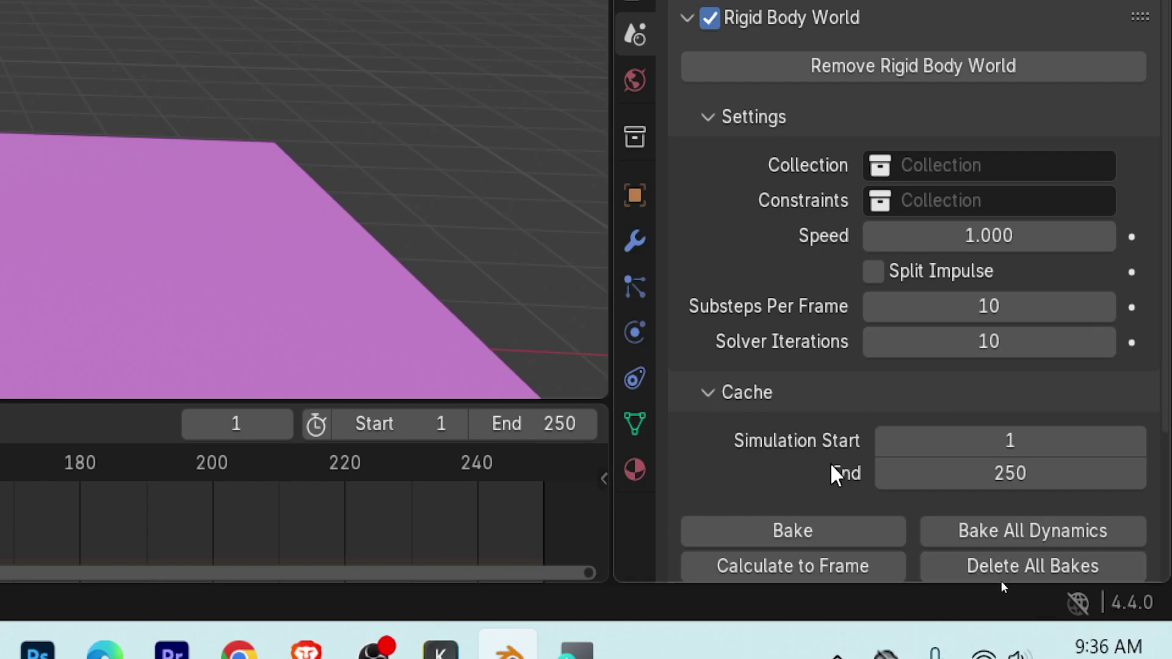
scroll(803, 478, down, 5)
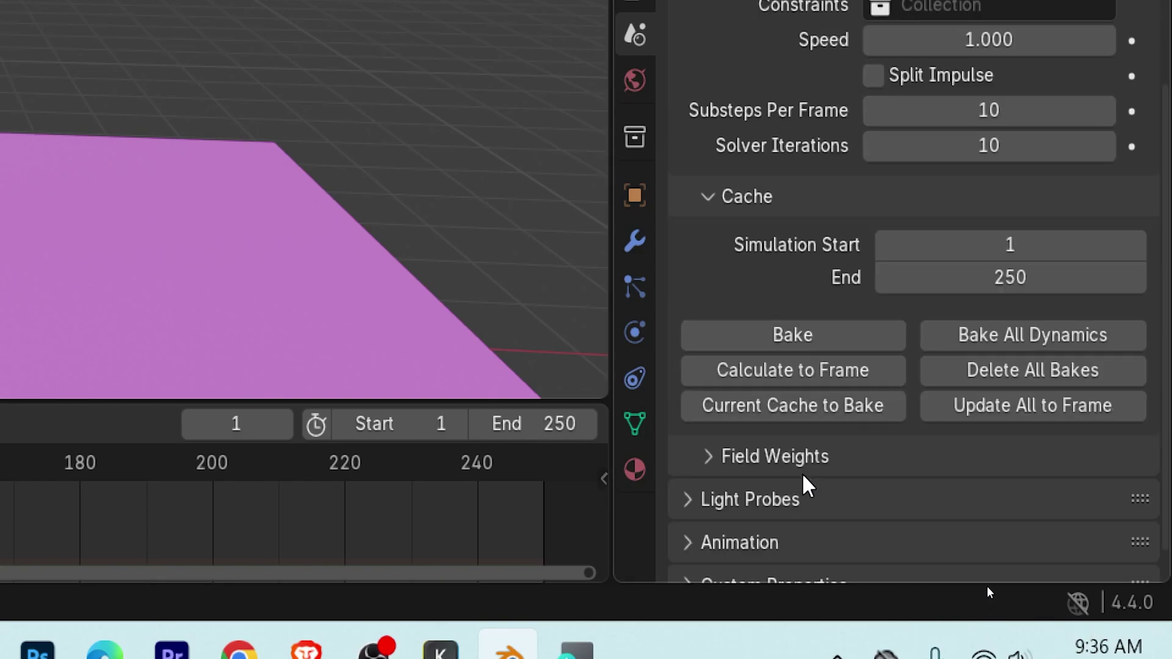
key(super+minus)
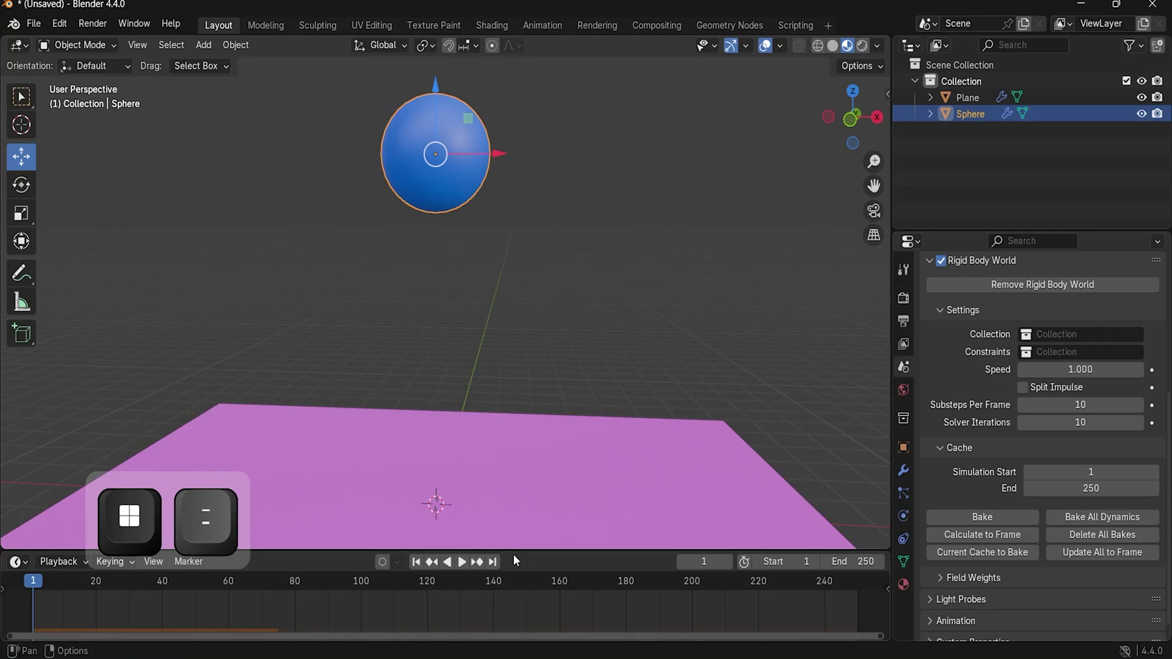
drag(518, 552, 518, 521)
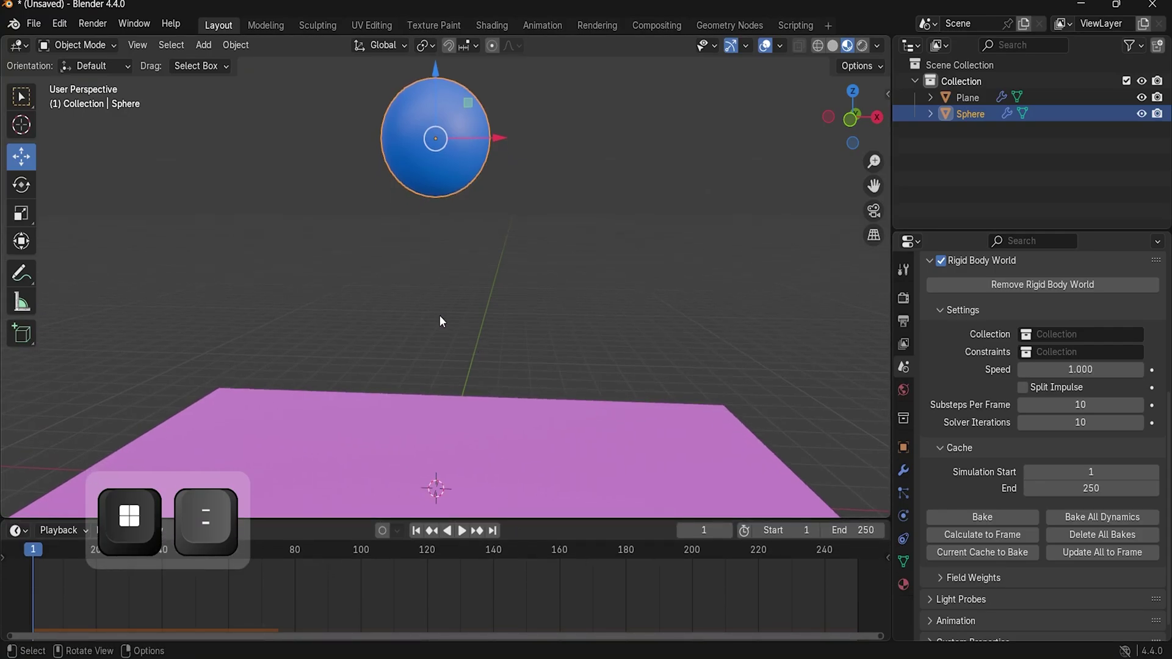
middle_drag(440, 315, 522, 311)
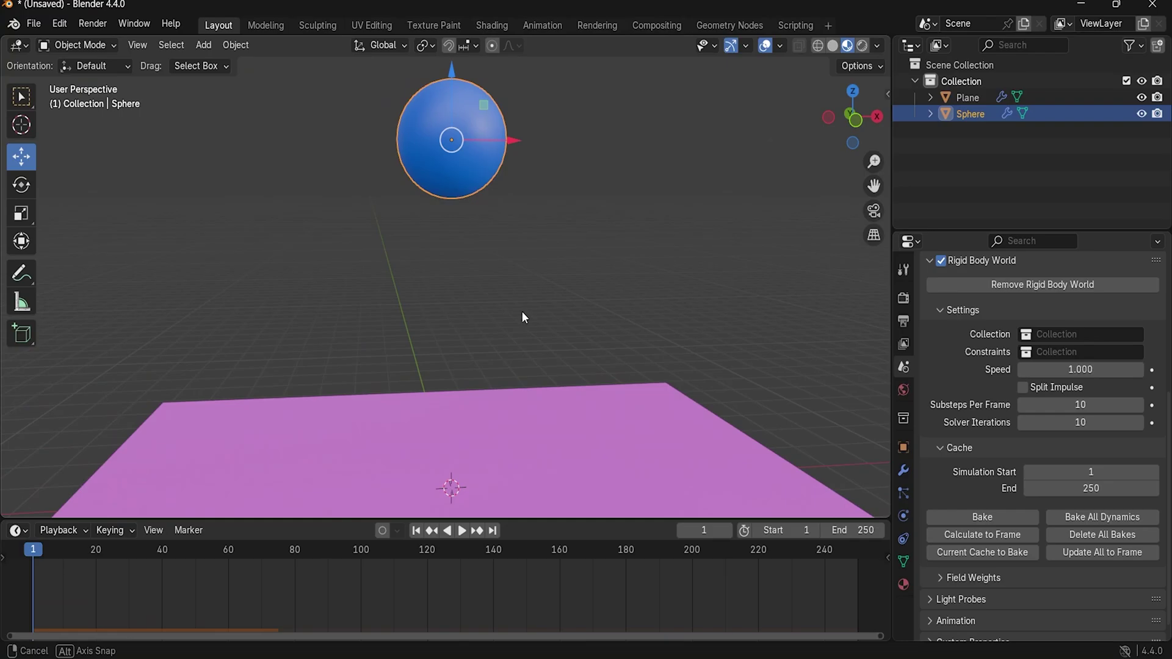
click(988, 519)
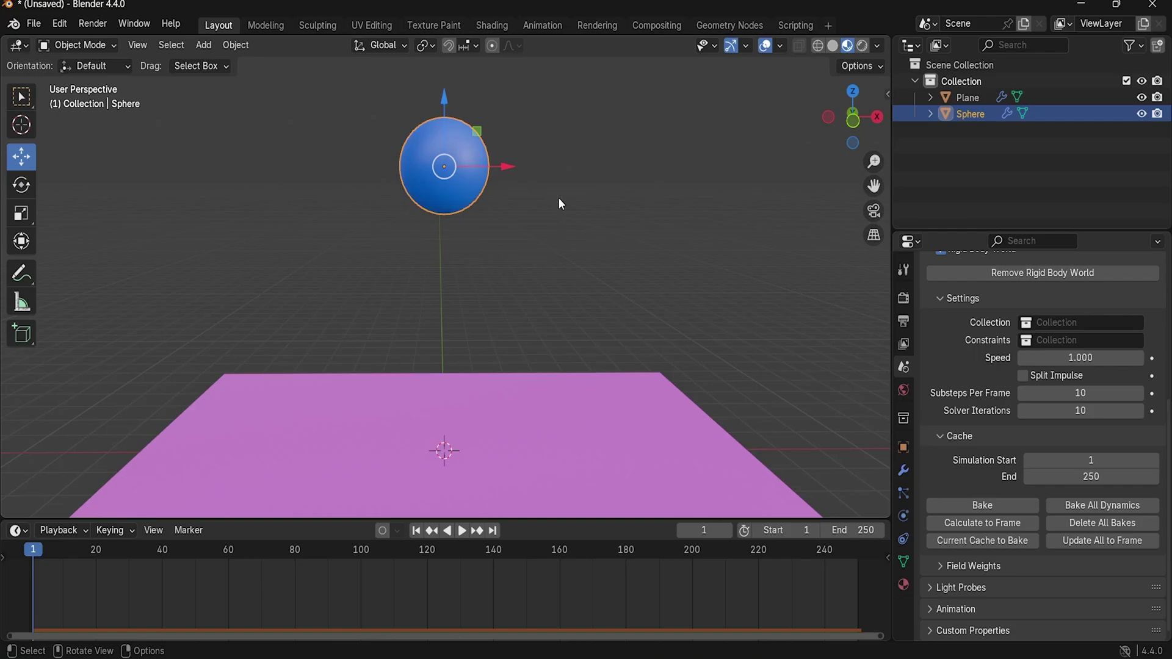
Step: Deselect the sphere, play the baked simulation to about frame 214, and return to frame 1
click(560, 203)
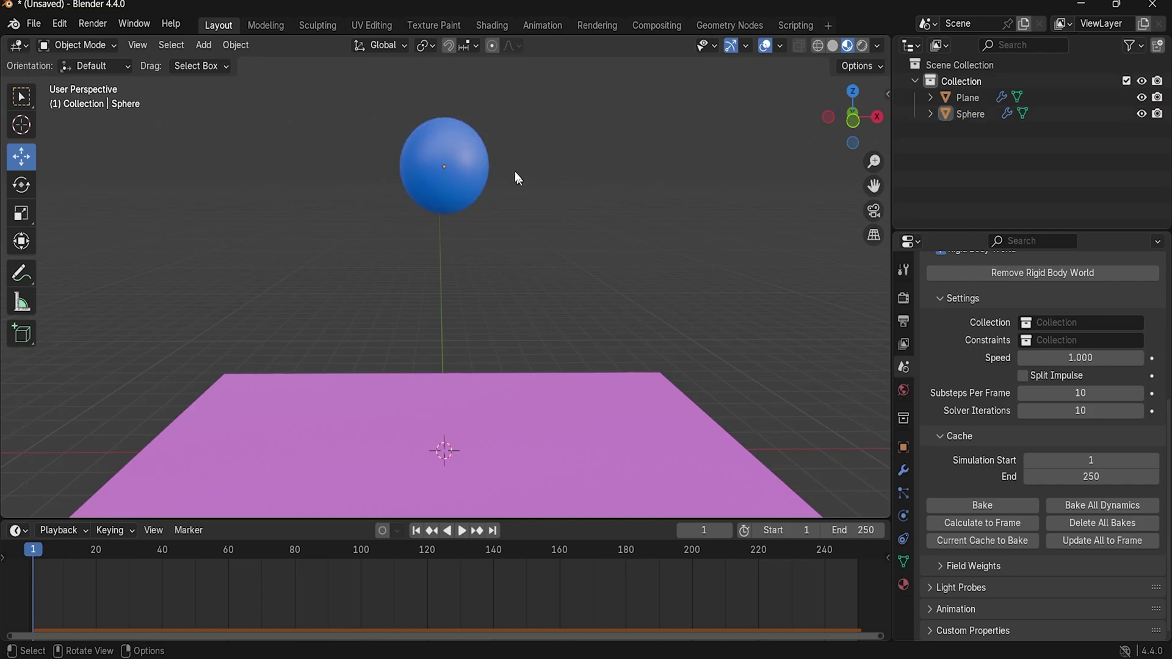
key(space)
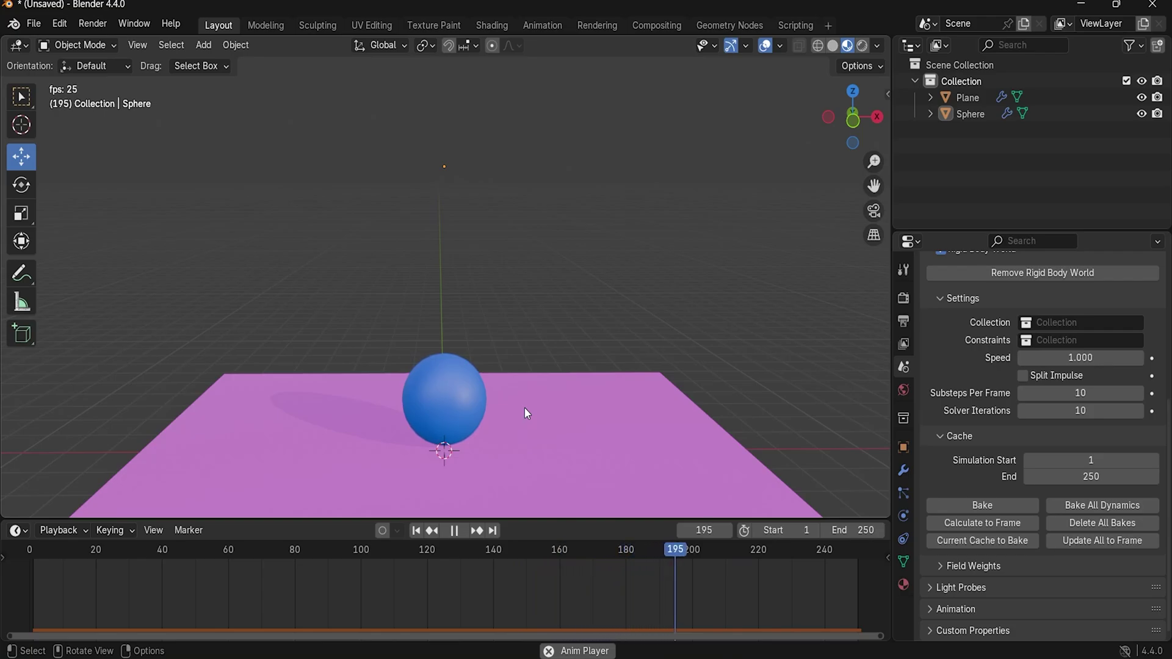
key(space)
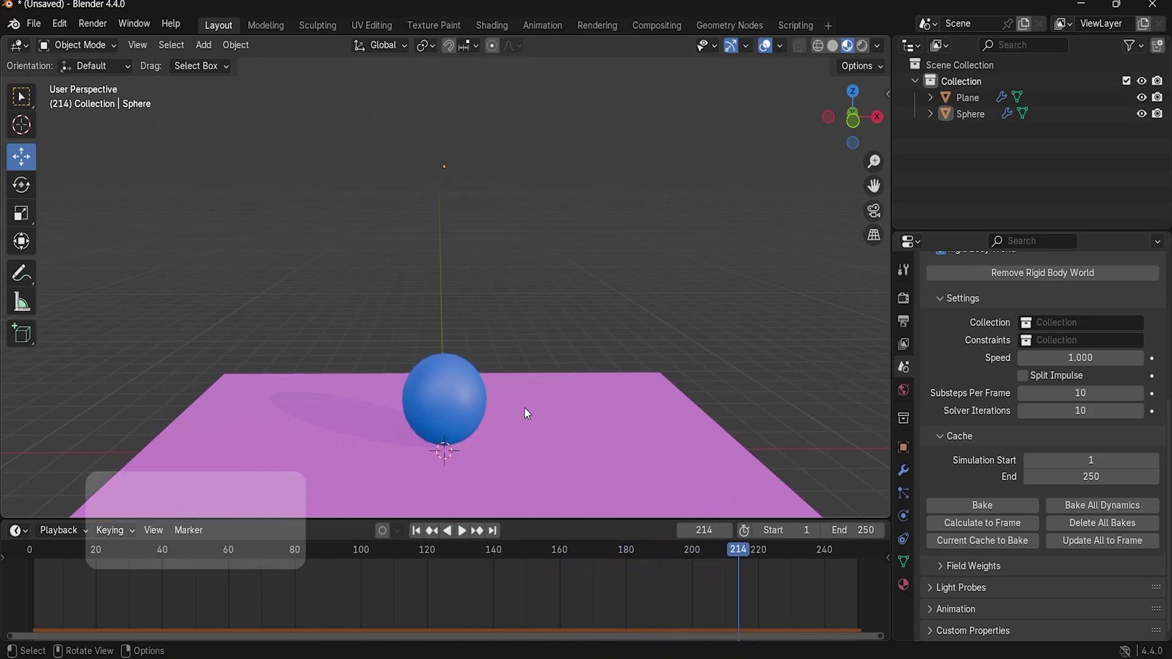
click(420, 532)
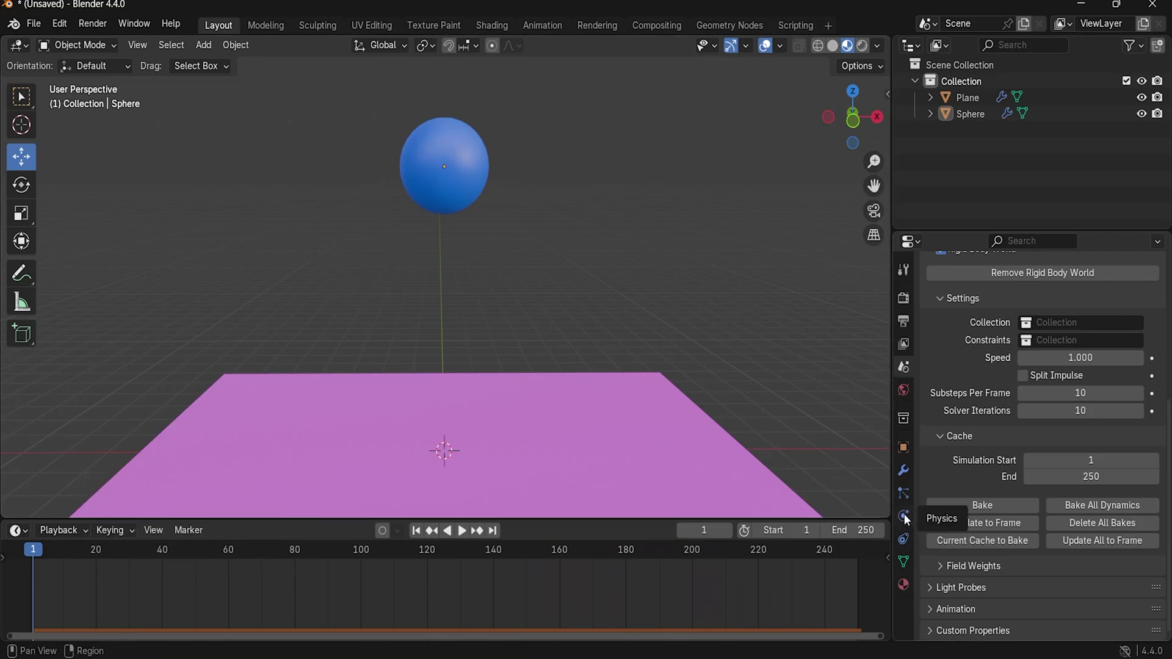
Step: Review whether the sphere's soft body settings are editable, then go back to the scene's rigid body world cache options
click(904, 517)
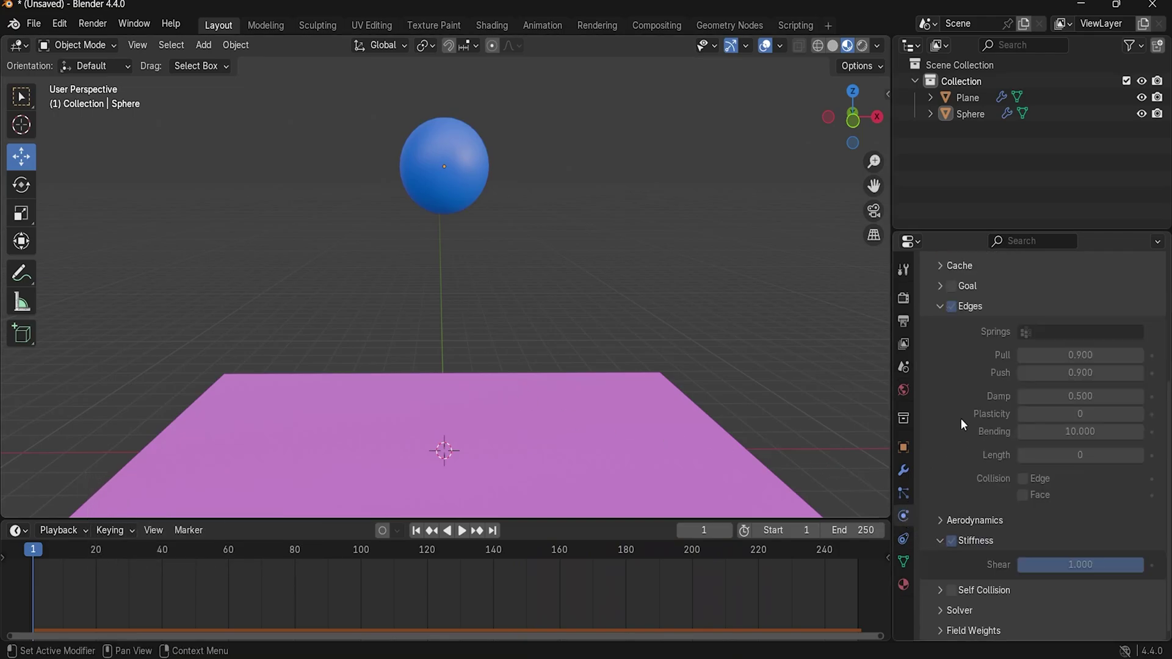
scroll(962, 418, up, 5)
scroll(977, 494, down, 5)
scroll(985, 395, up, 5)
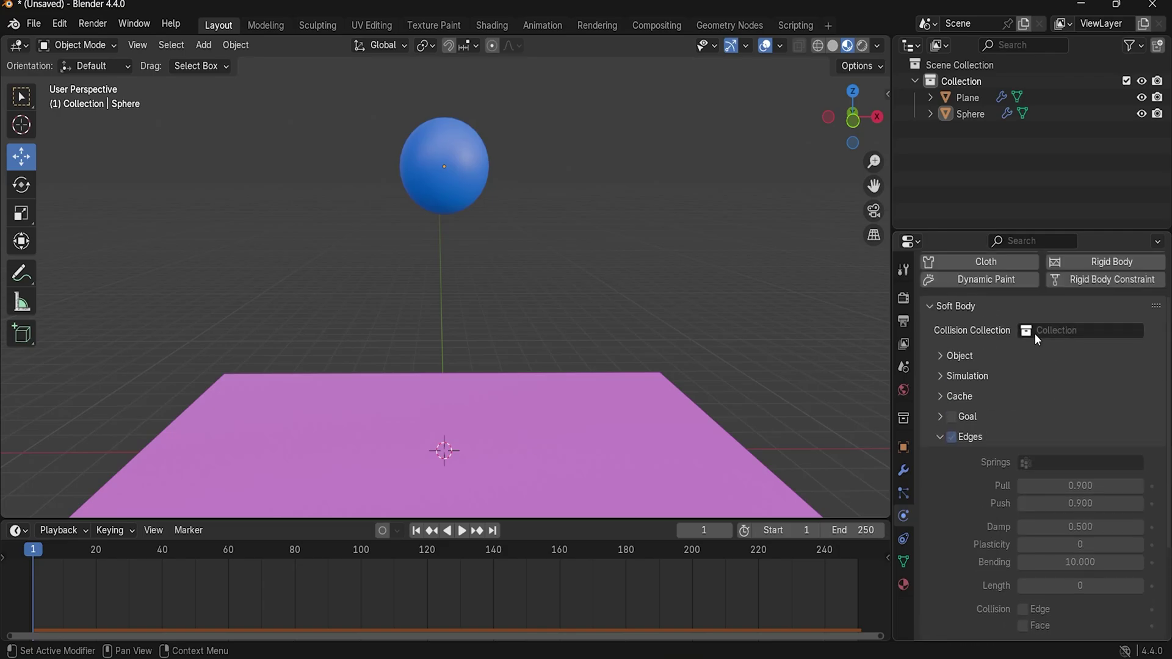
click(905, 369)
scroll(952, 515, down, 5)
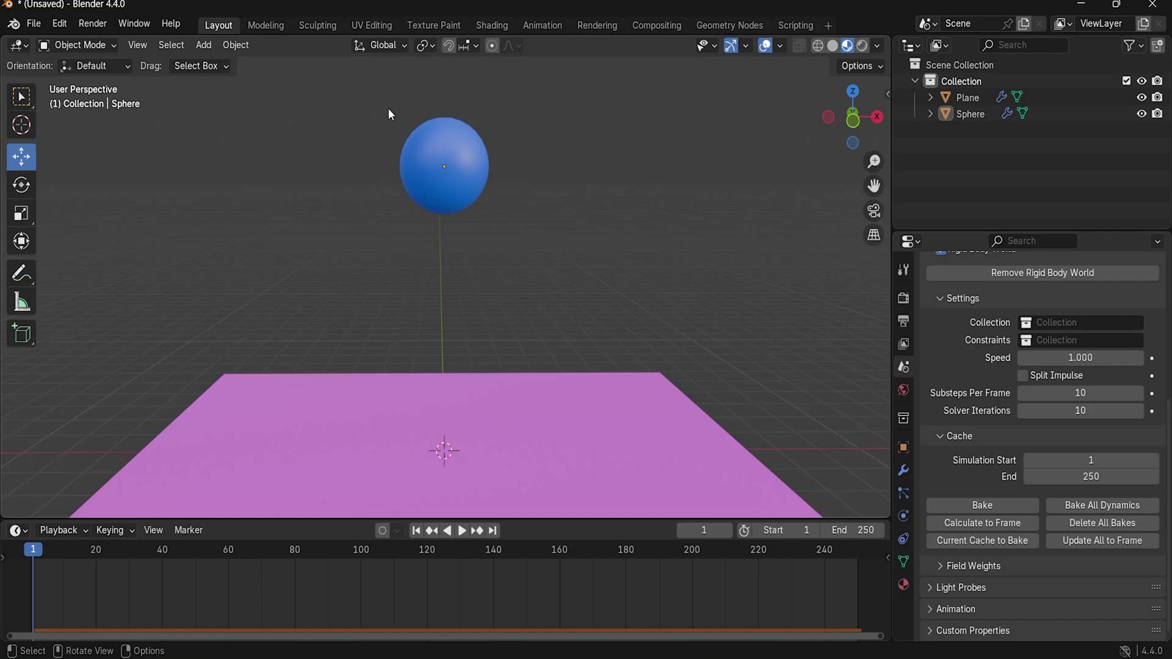
Step: Select the sphere and examine its soft body Edges settings
click(427, 147)
click(904, 516)
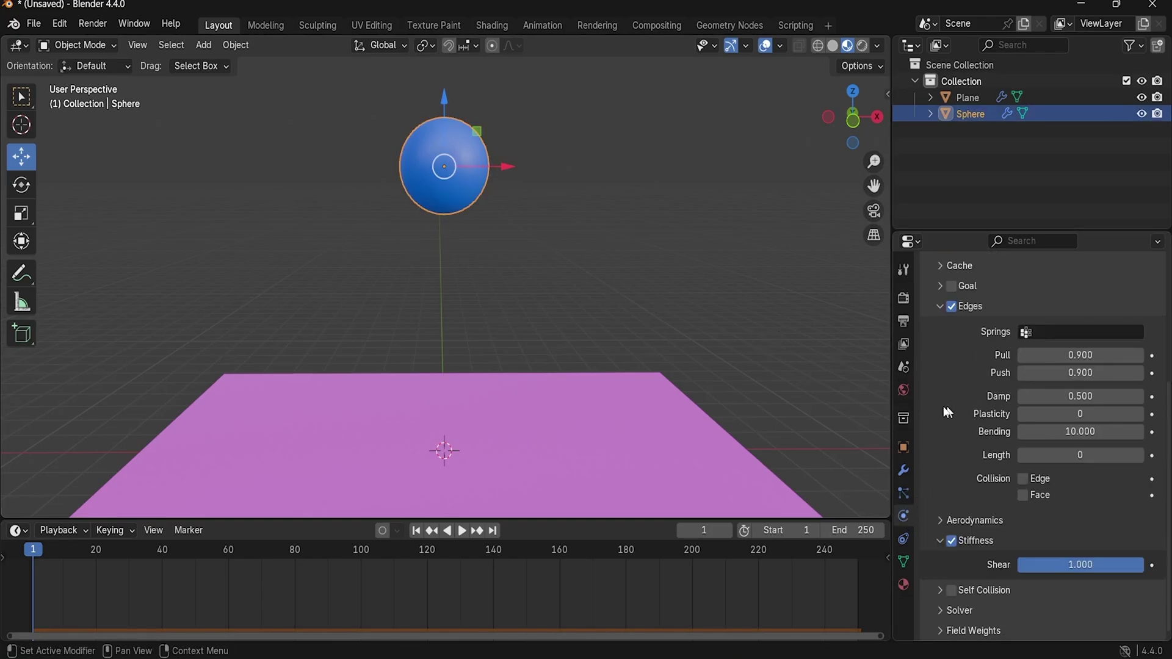
scroll(929, 446, up, 4)
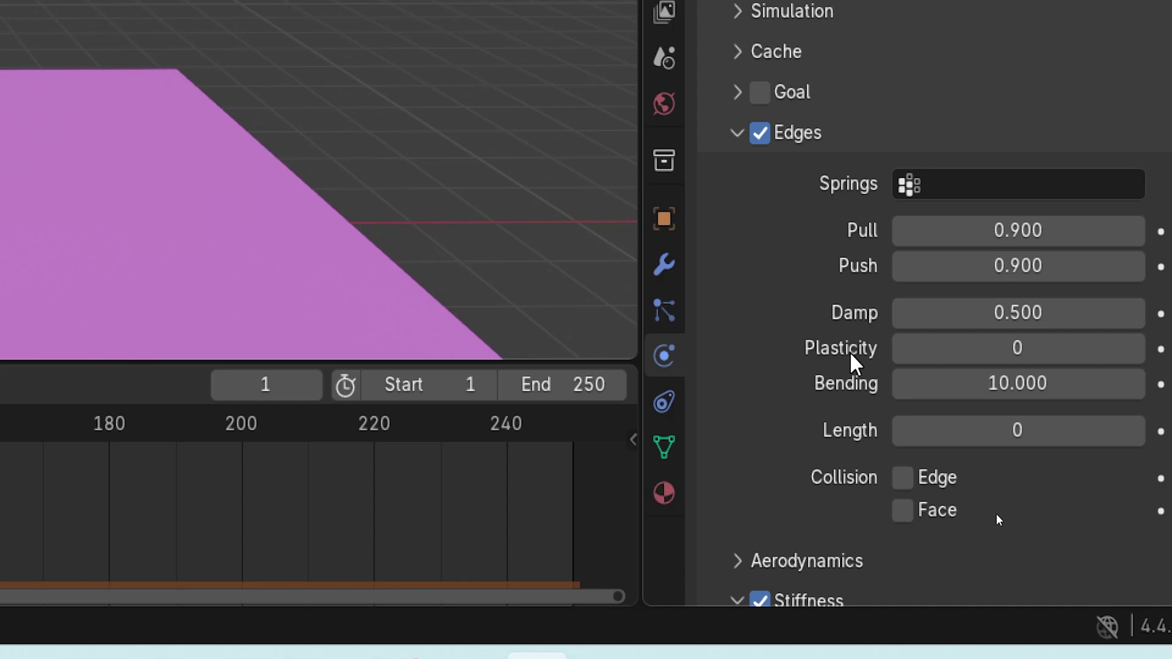
key(super+minus)
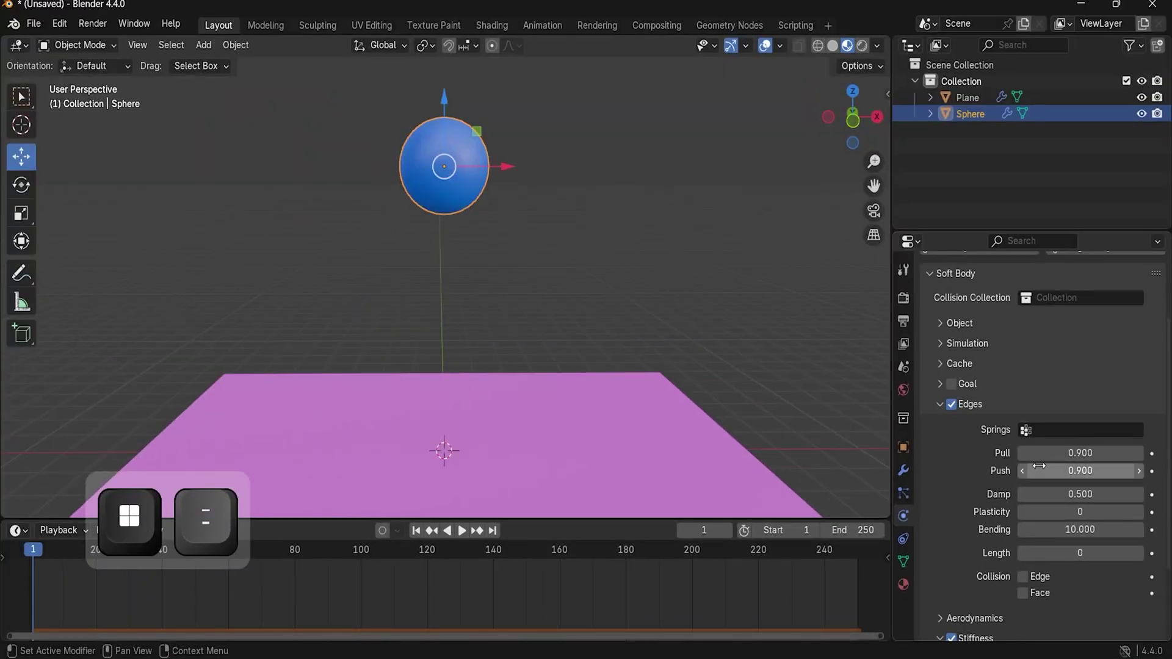
Step: Set the sphere's soft body edge Push and Pull to 0.5 and its Bending to 1
click(1099, 471)
text(.5)
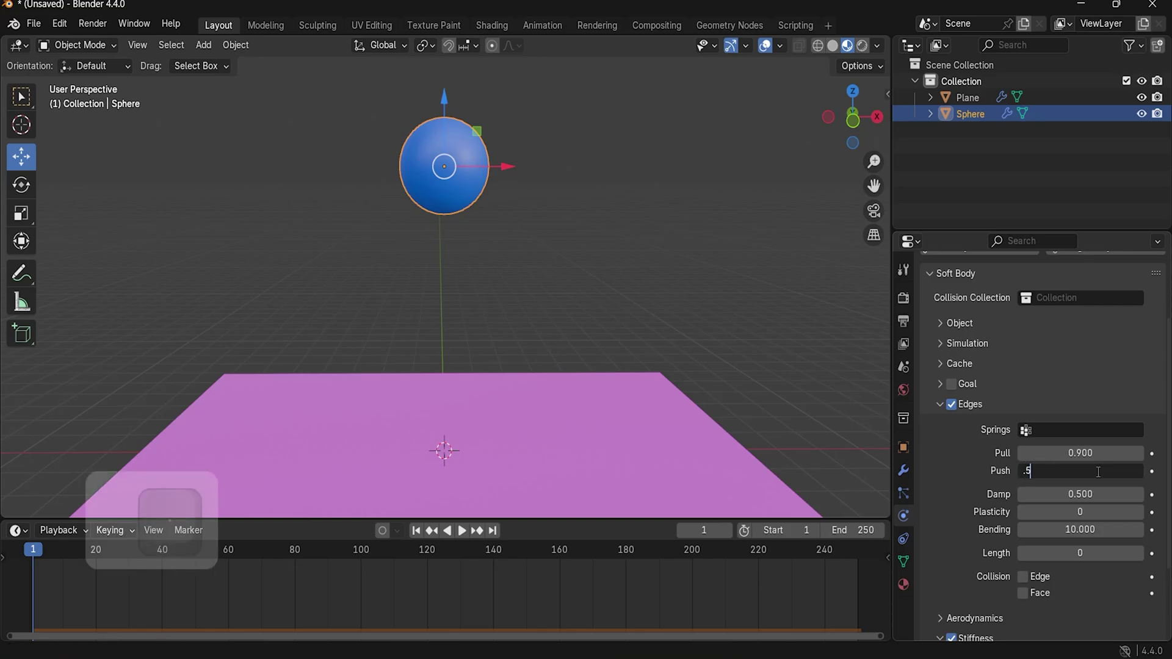
key(Return)
click(1090, 453)
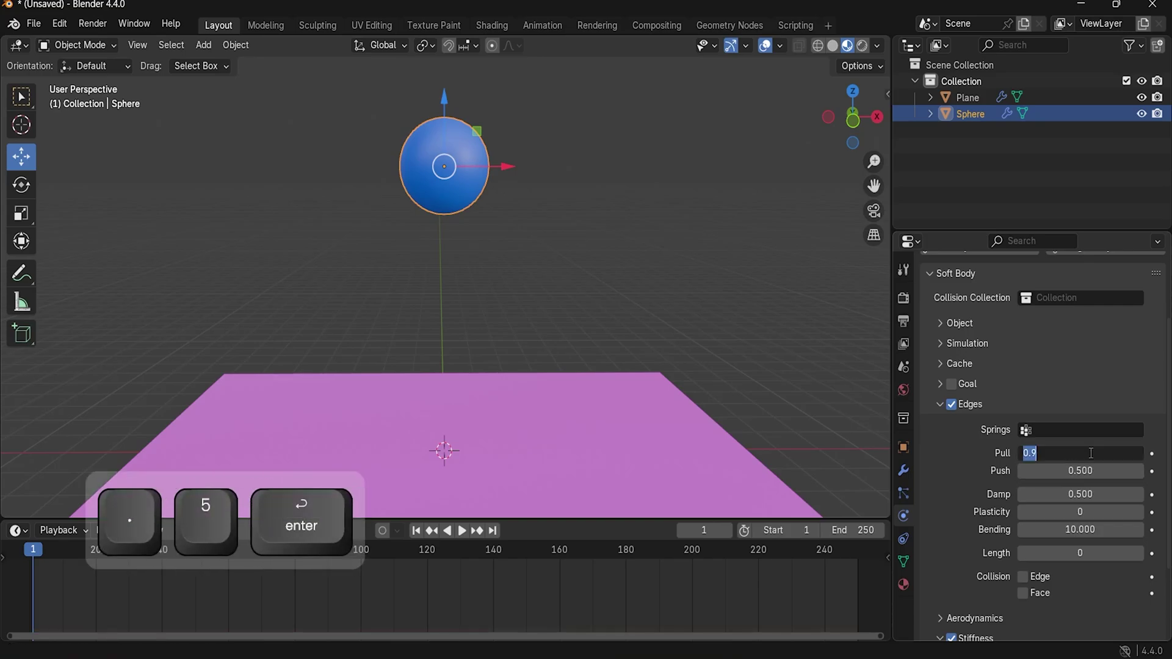
text(.5)
key(Return)
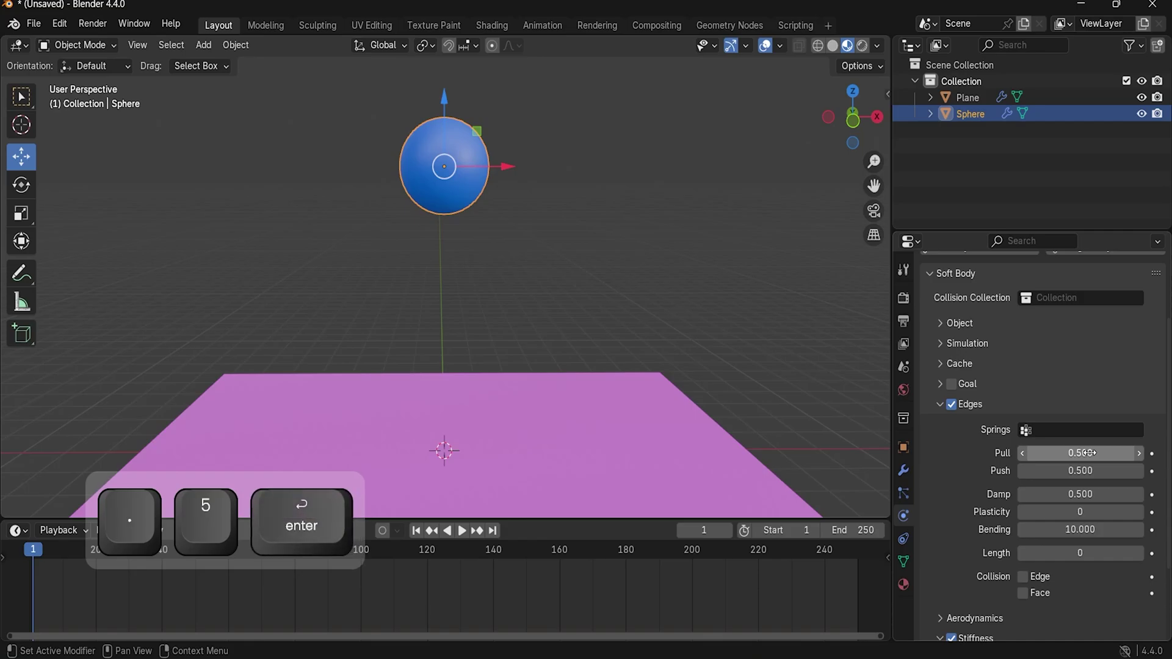
click(1080, 530)
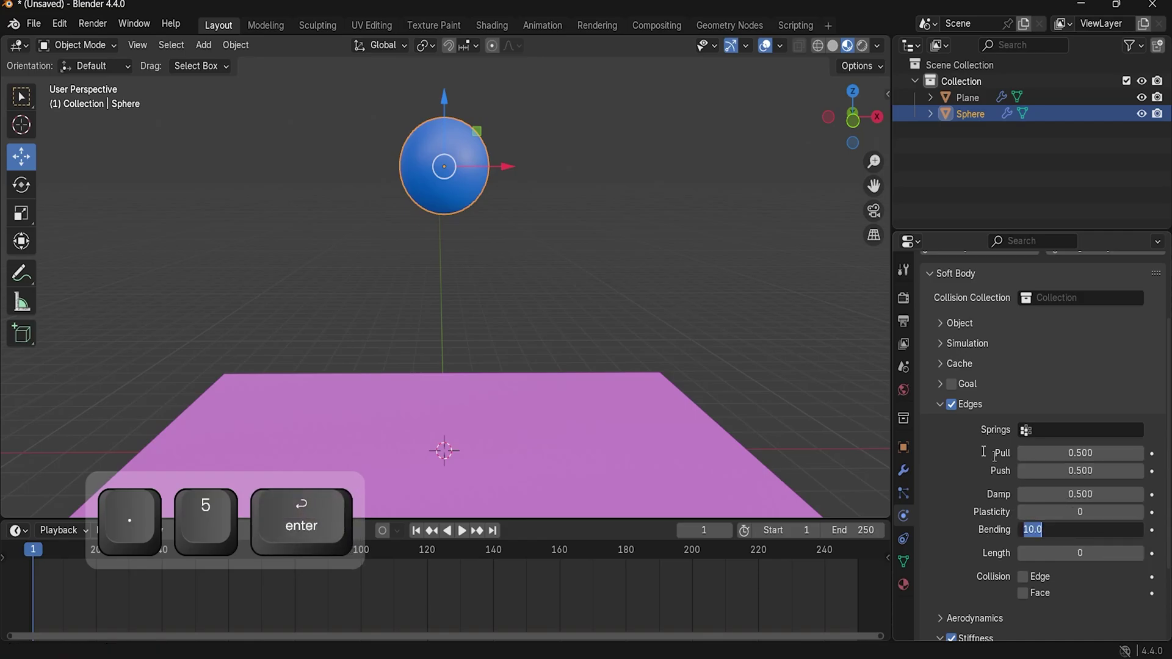
text(1)
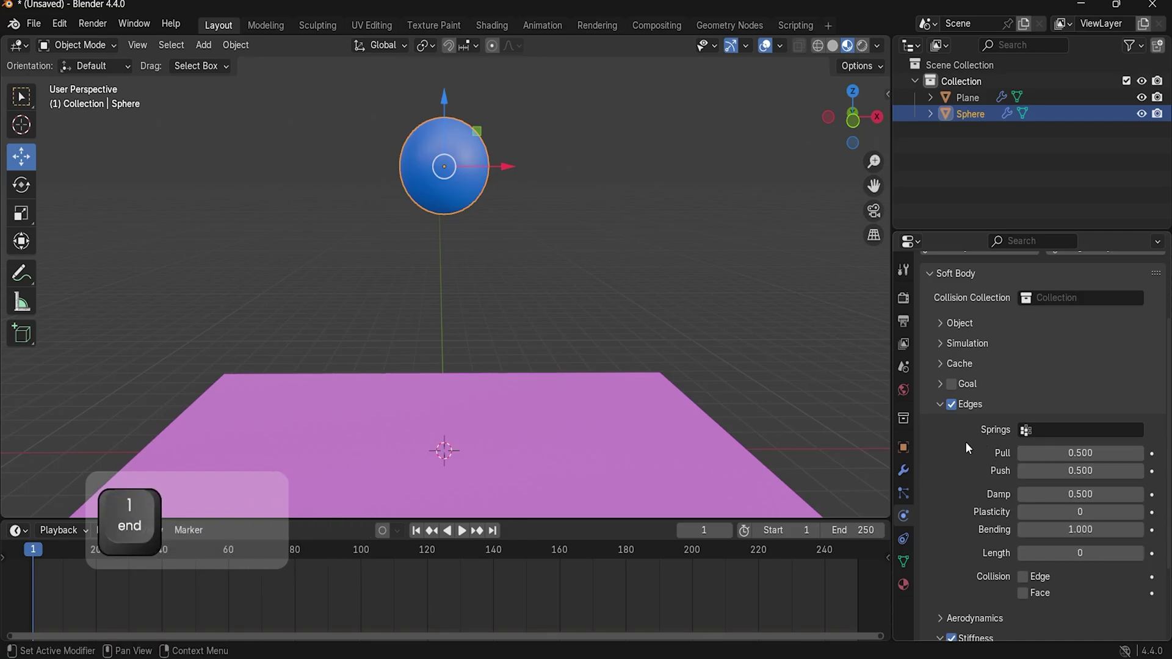
key(Return)
Step: Deselect the sphere and play the simulation from frame 1 to about frame 76
click(615, 270)
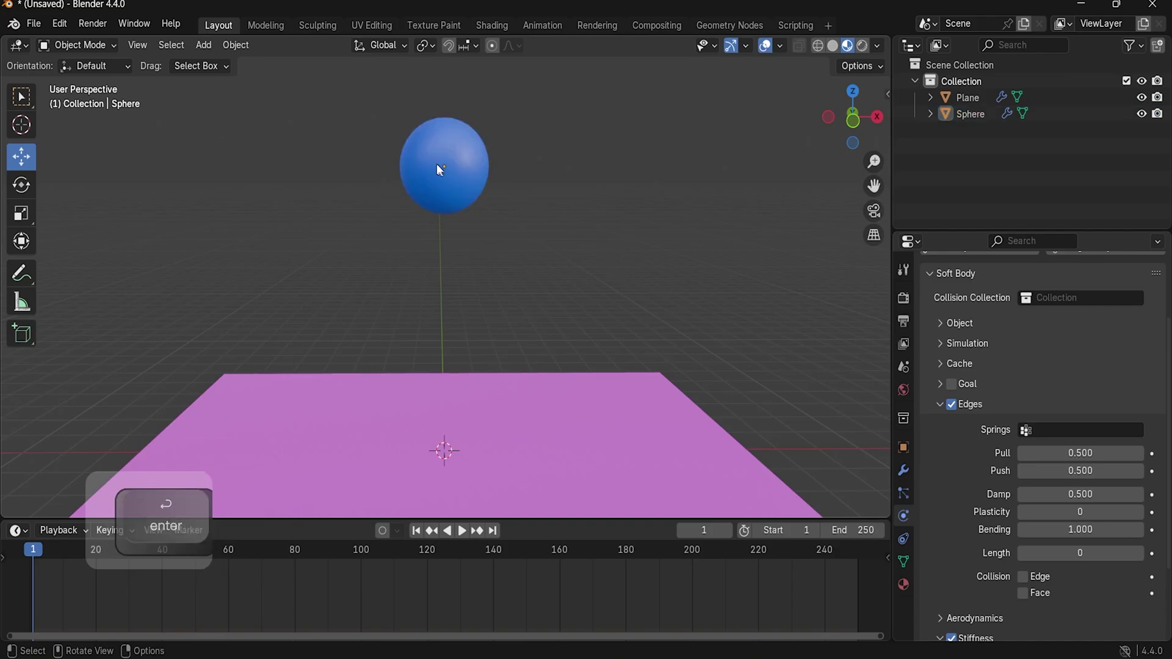
key(space)
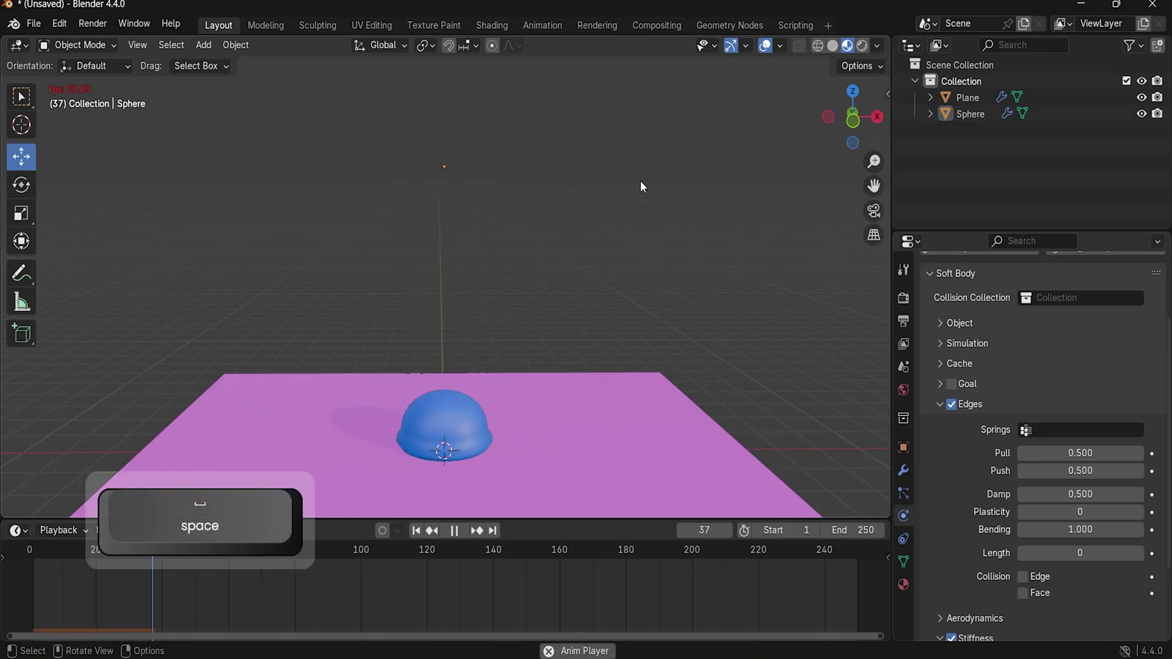
key(space)
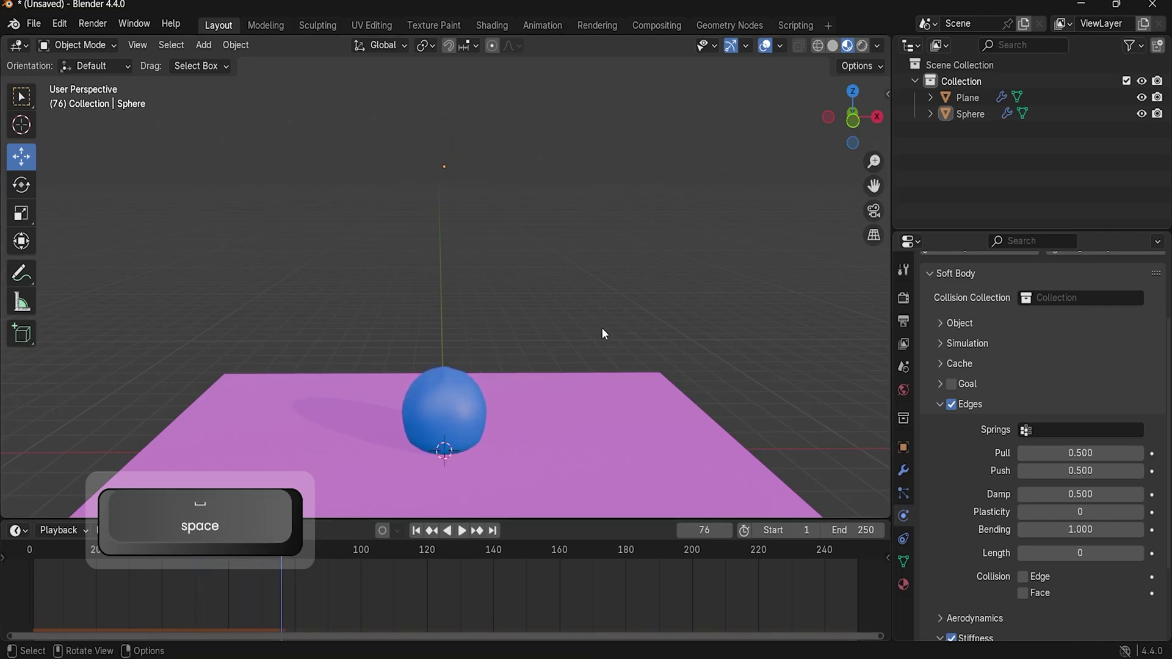
Step: Scrub the simulation back to about frame 36 and examine the sphere's deformation on the plane from several angles
middle_drag(615, 332, 635, 232)
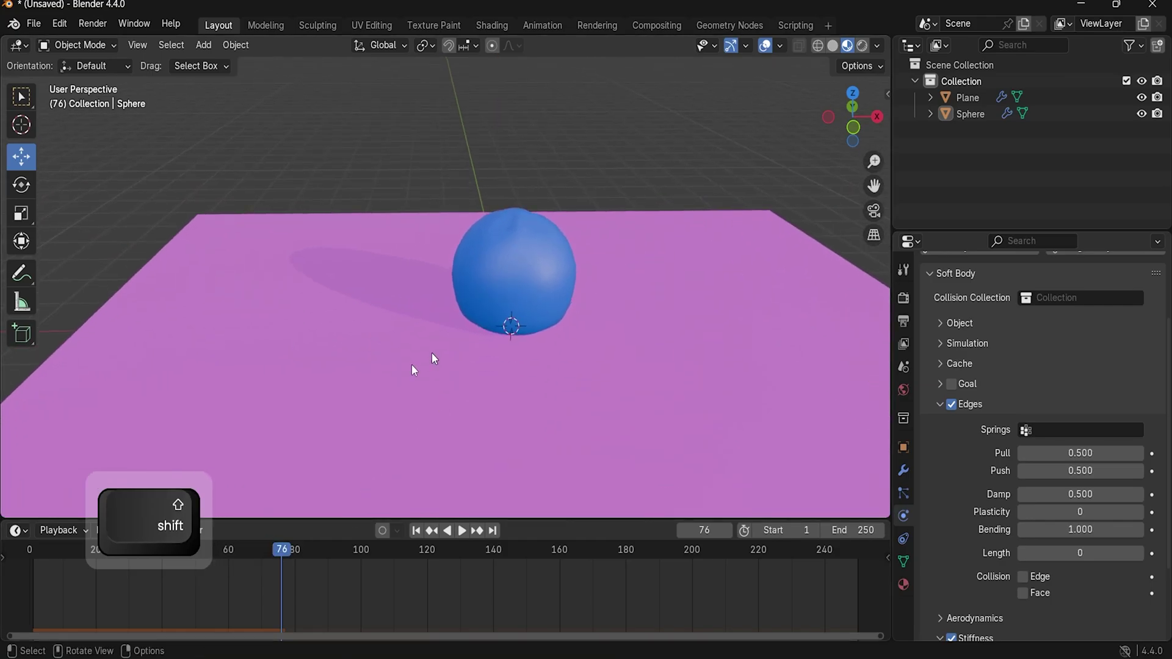
drag(278, 553, 153, 559)
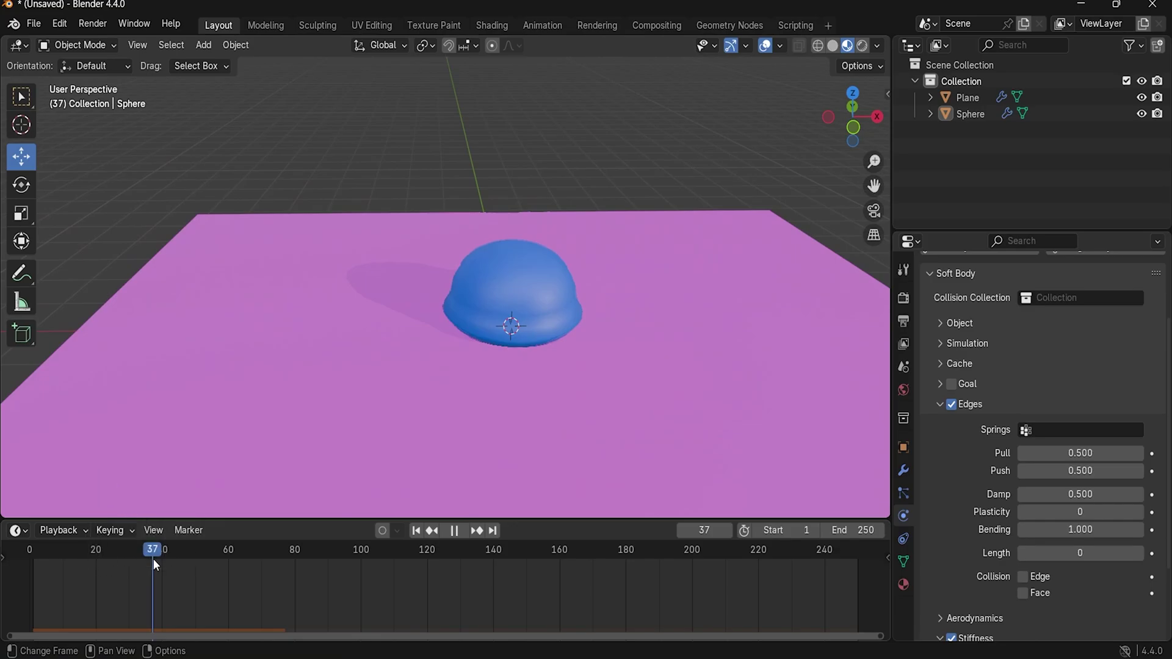
middle_drag(601, 403, 530, 294)
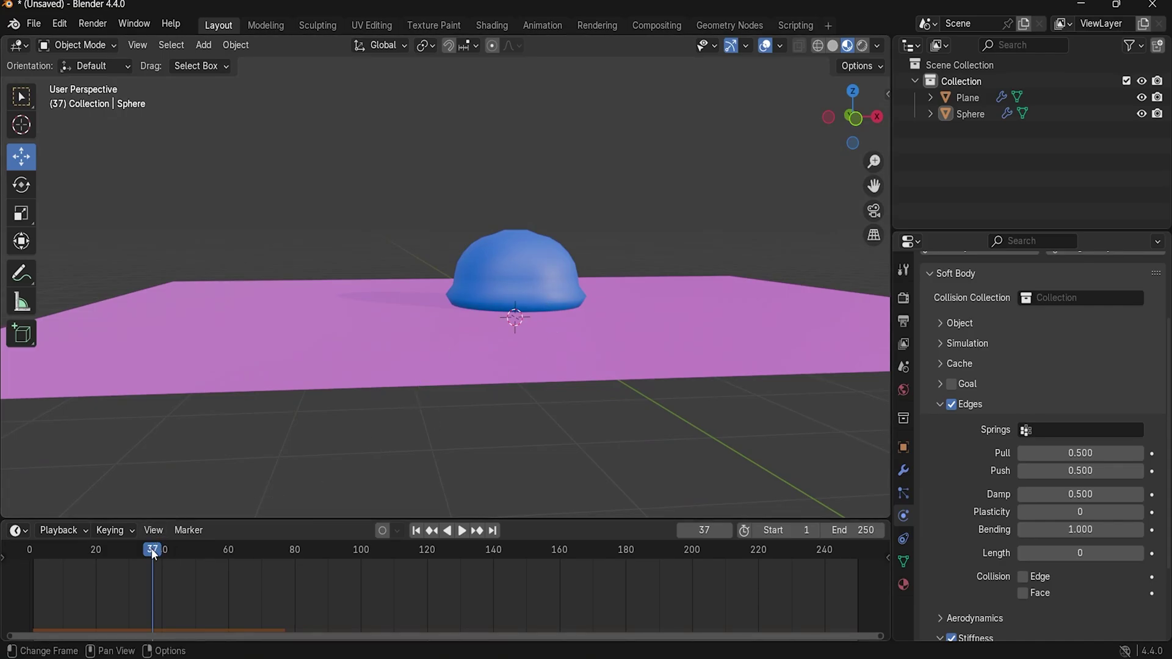
key(space)
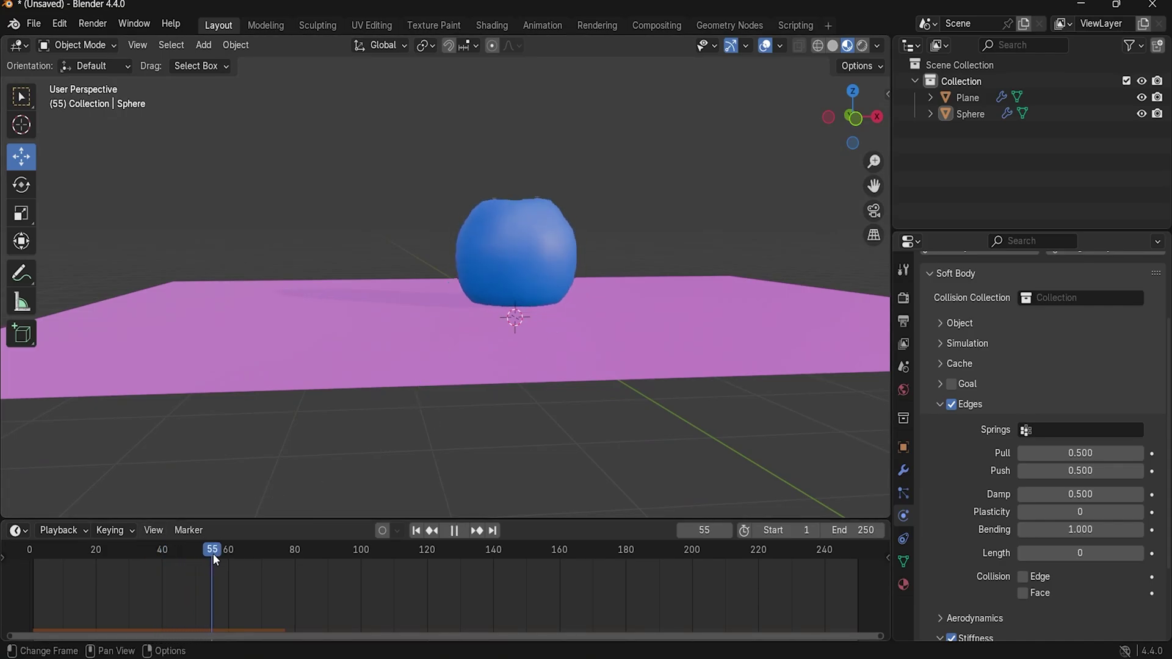
drag(254, 558, 149, 548)
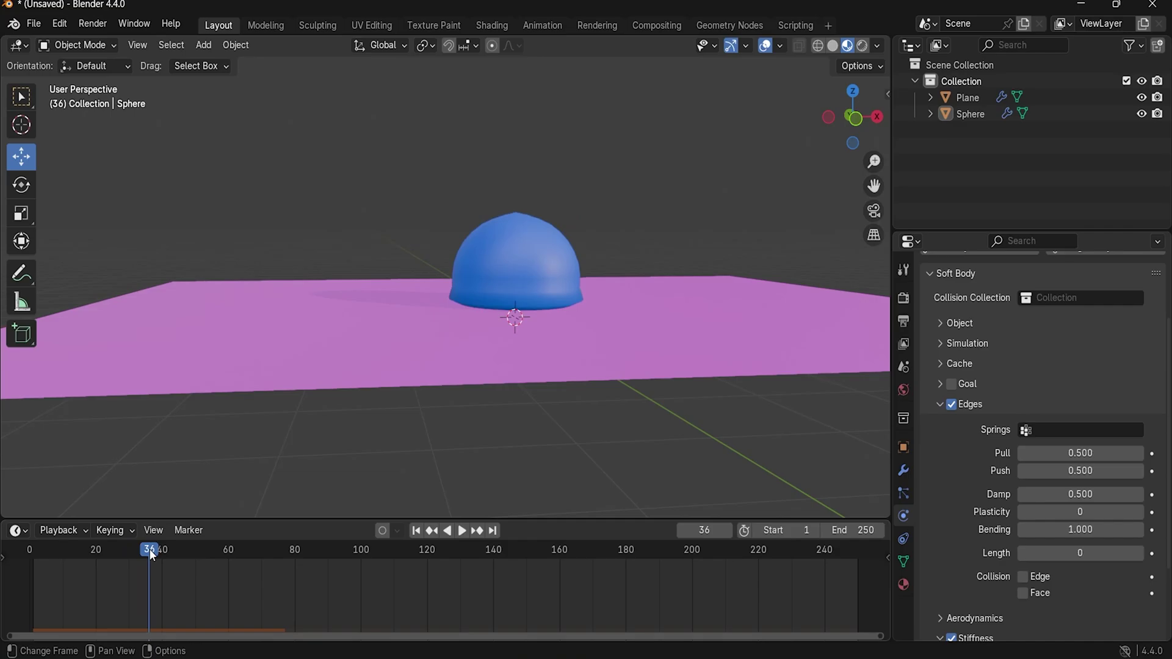
middle_drag(651, 343, 549, 339)
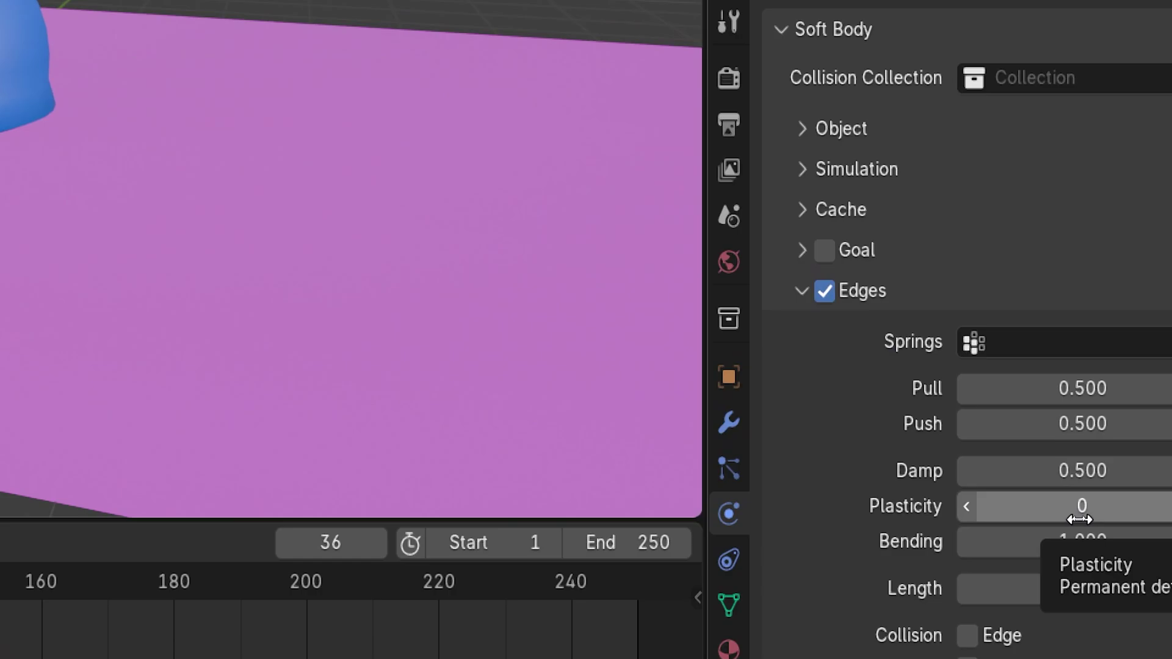
key(minus)
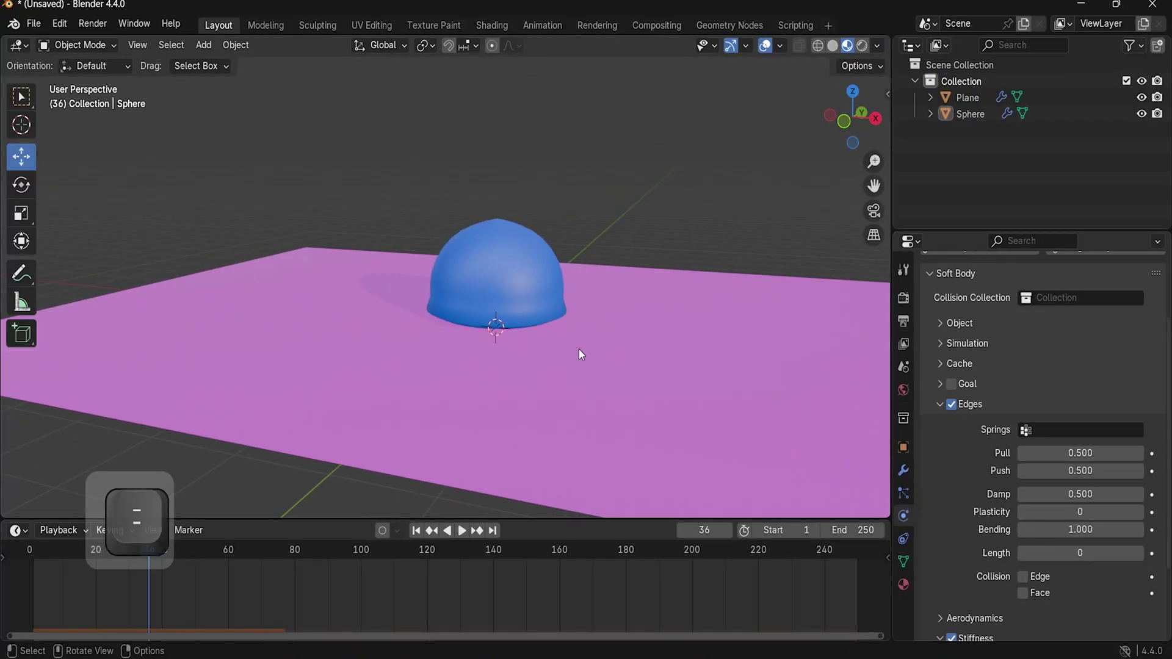
middle_drag(579, 351, 607, 354)
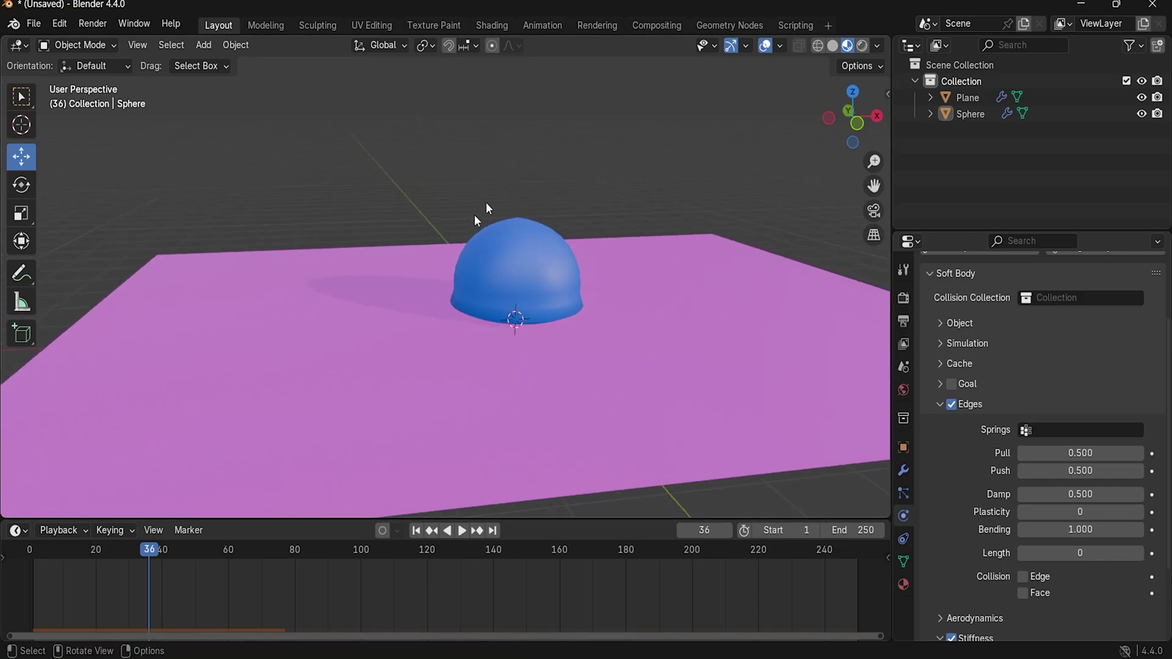
Step: Return to frame 1 and set the sphere's soft body edge Plasticity to 50
click(416, 530)
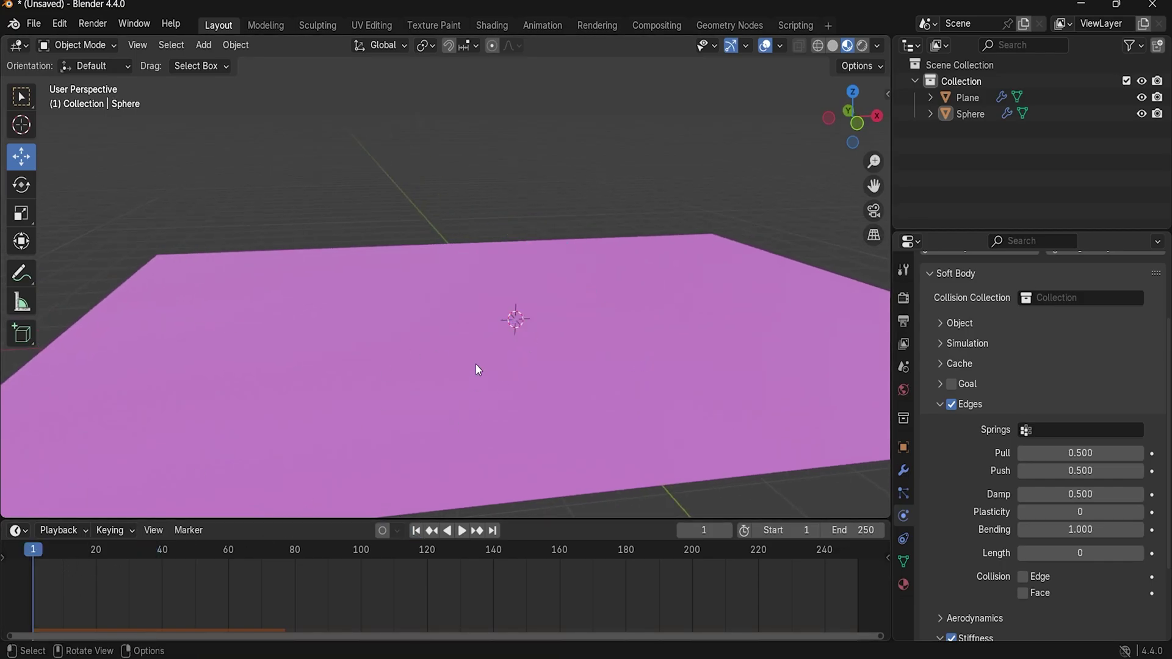
middle_drag(545, 254, 775, 379)
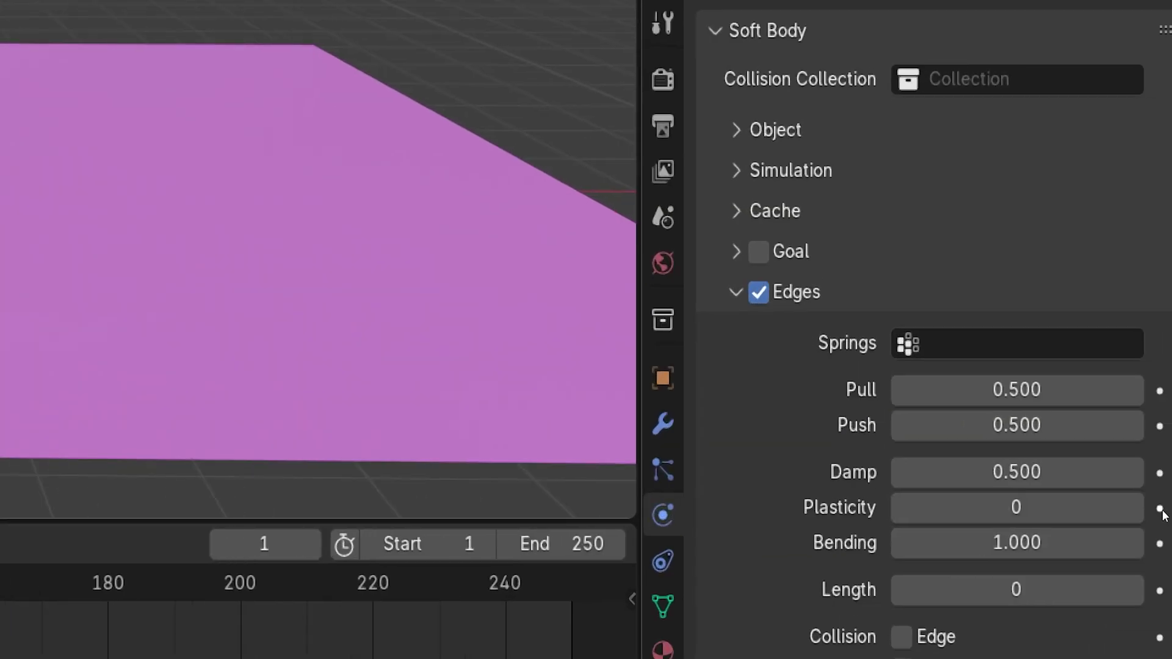
click(1104, 509)
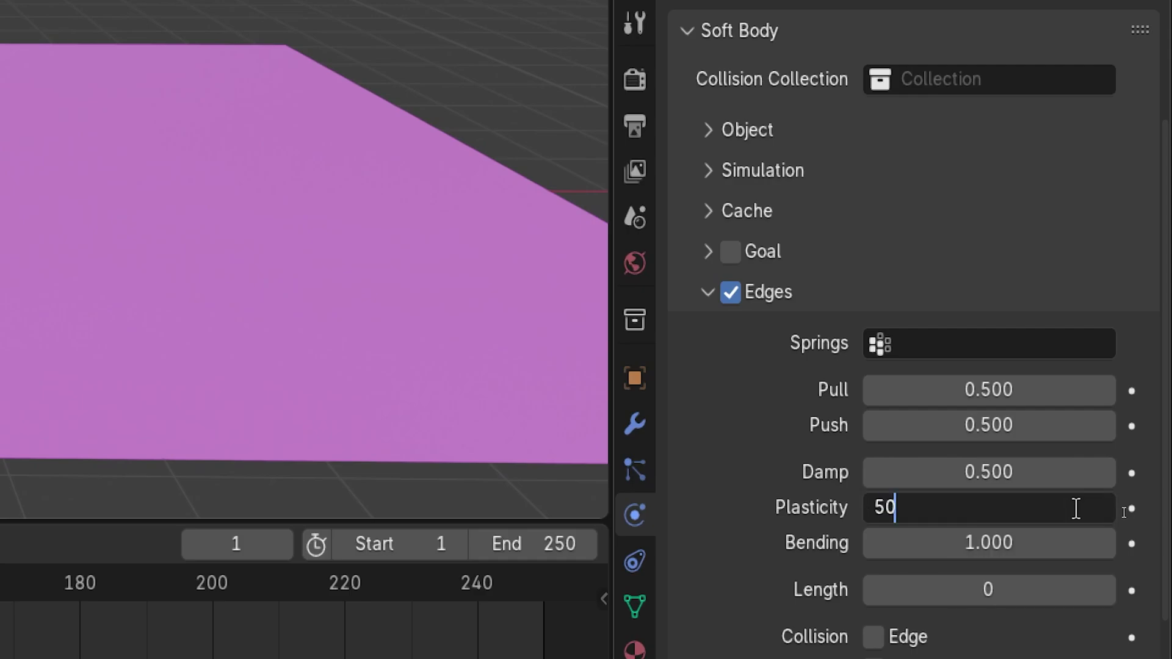
key(Return)
key(super+minus)
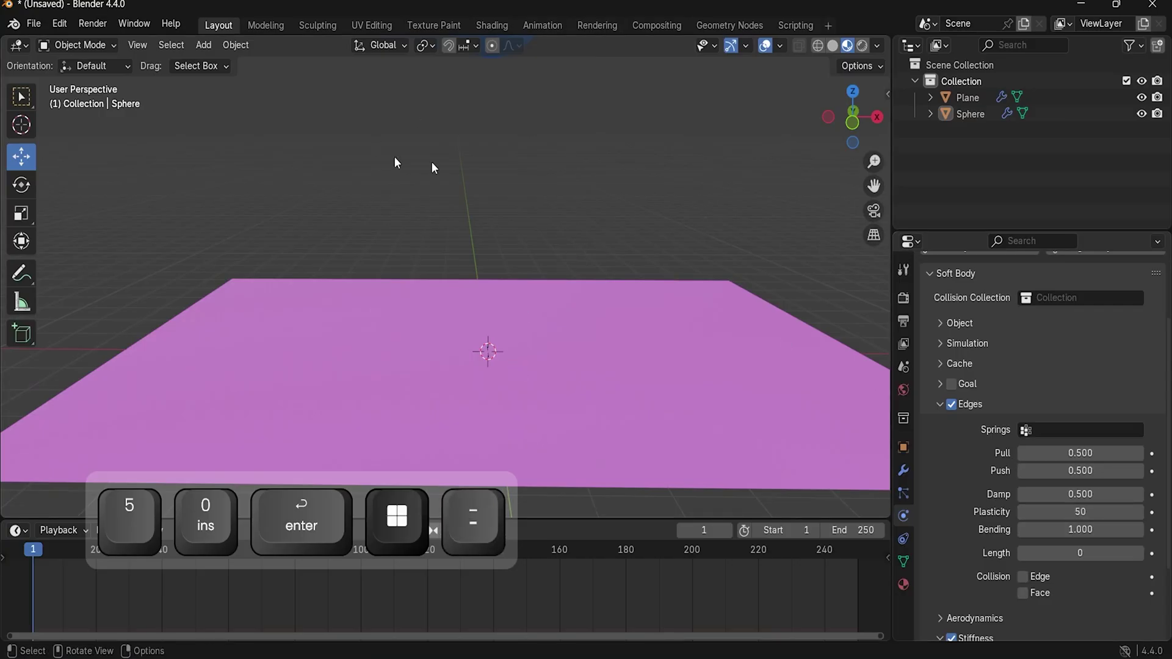
Step: Play the simulation to about frame 143, then replay it from frame 1 to examine the sphere's impact up close
key(space)
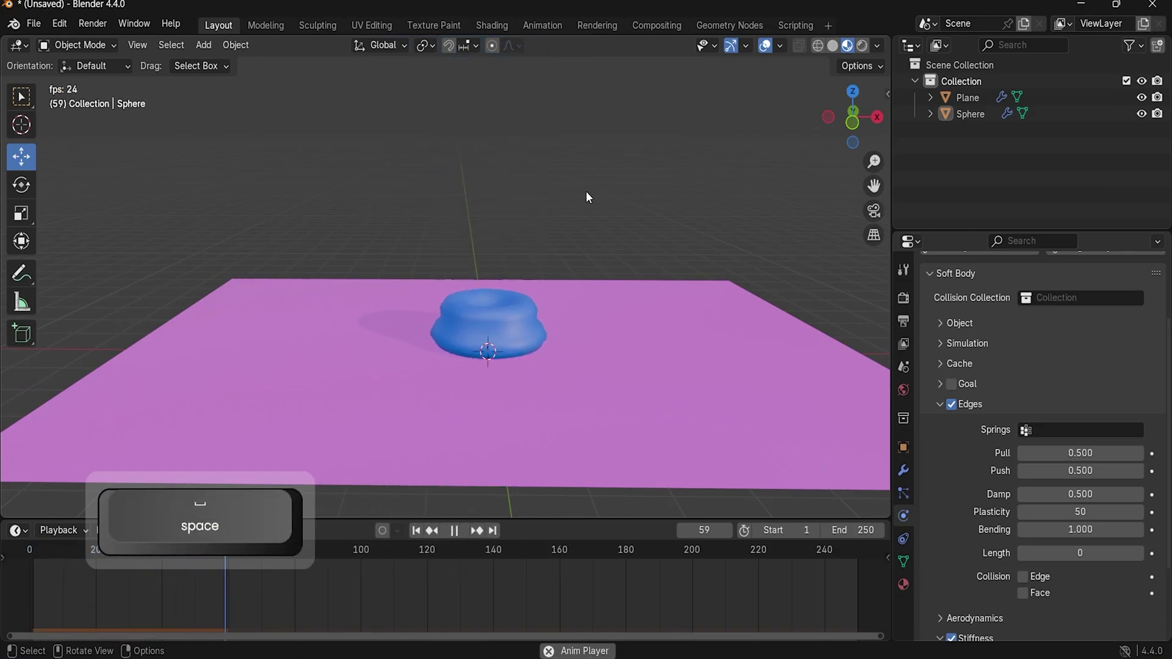
scroll(494, 339, up, 3)
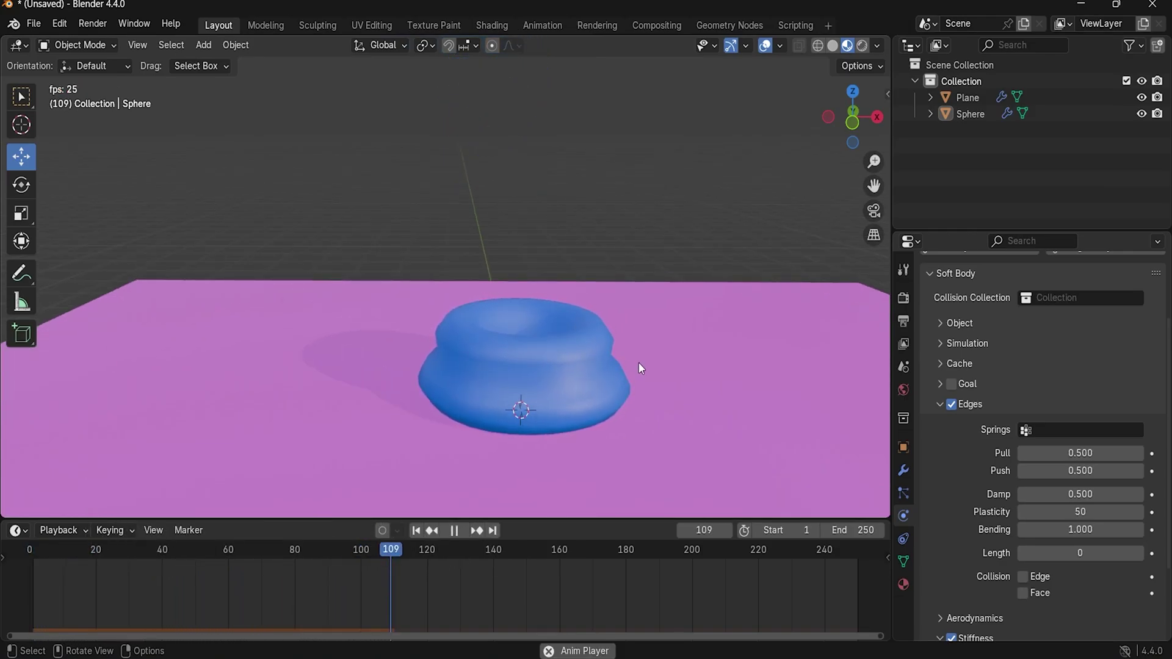
key(space)
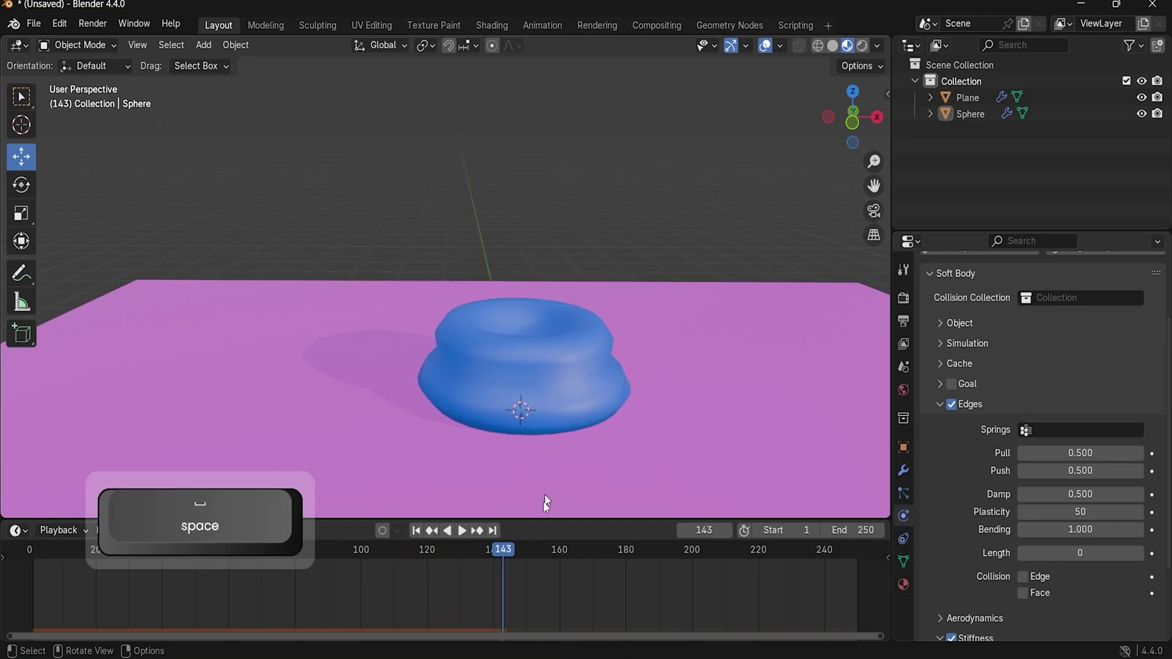
click(419, 537)
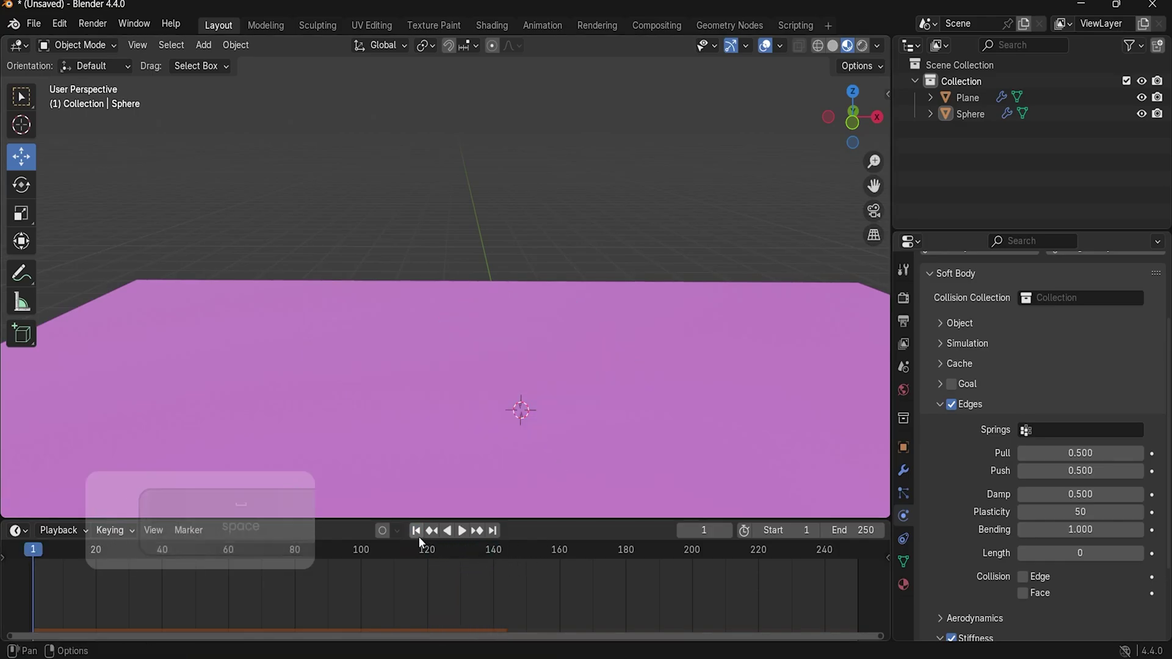
click(462, 531)
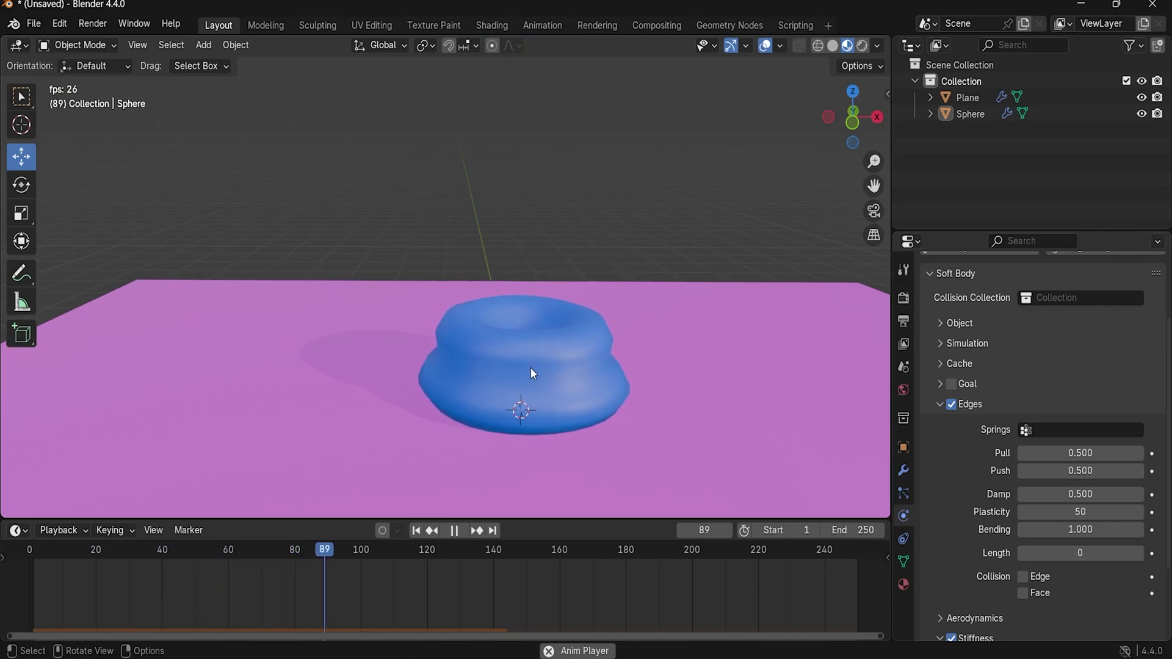
key(space)
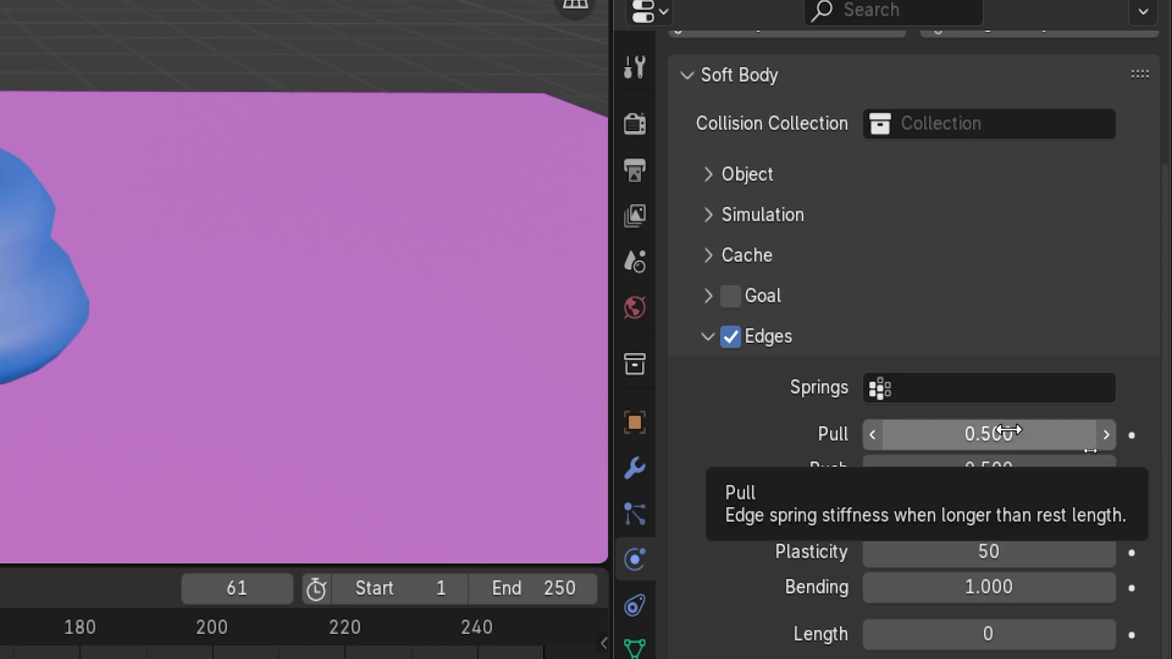
Step: Set the sphere's soft body edge Pull and Push to 0.9
key(super+minus)
click(1009, 431)
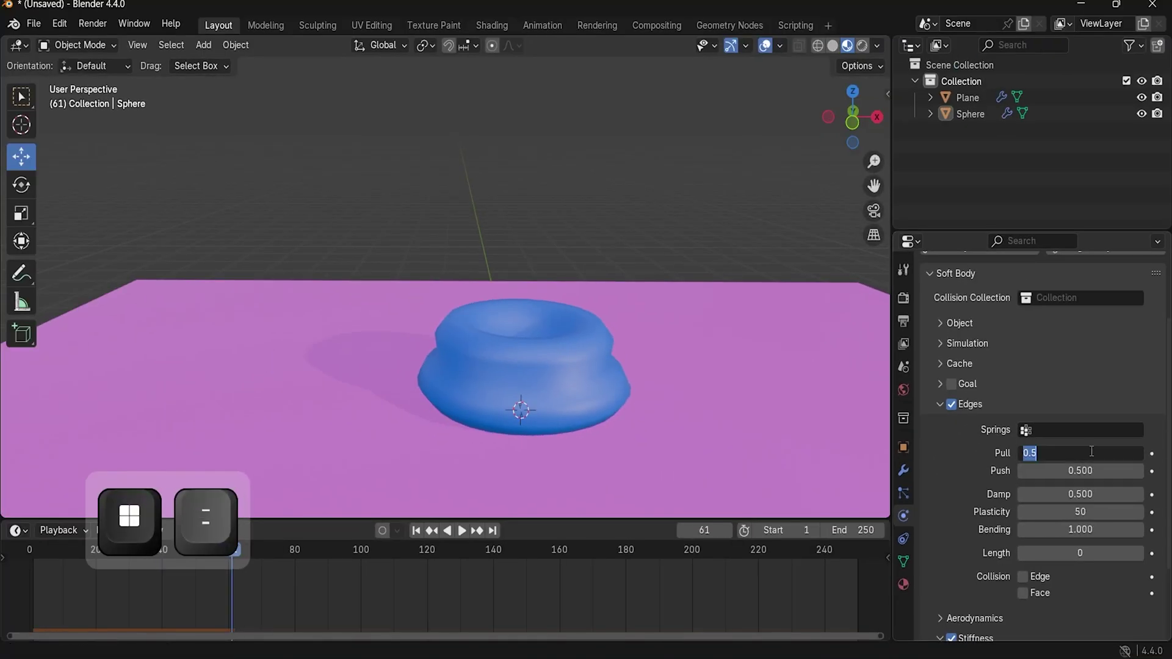
text(.9)
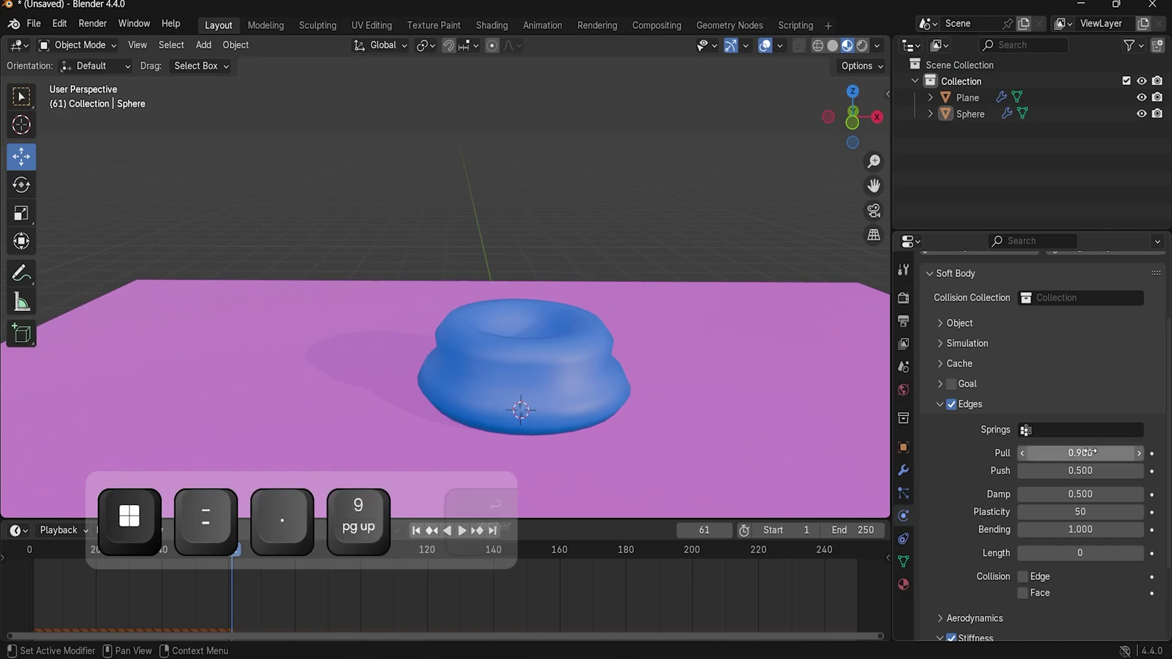
key(Return)
click(1089, 473)
text(.9)
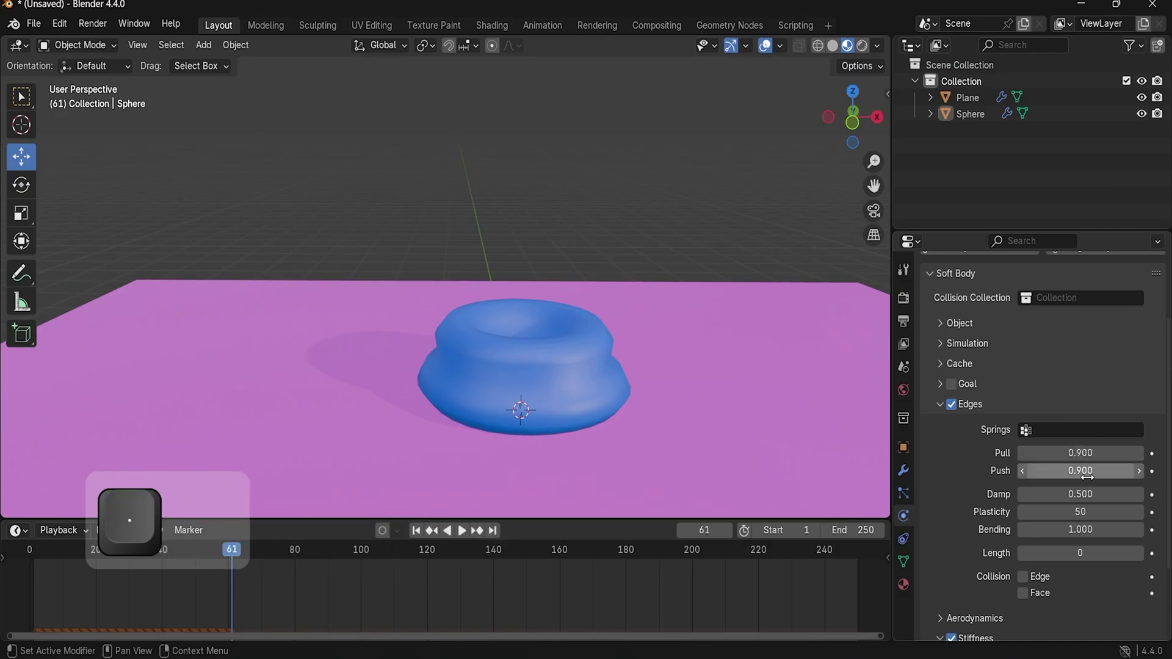
key(Return)
Step: Play the simulation from frame 1 to about frame 75 to check the sphere's bounce
click(416, 530)
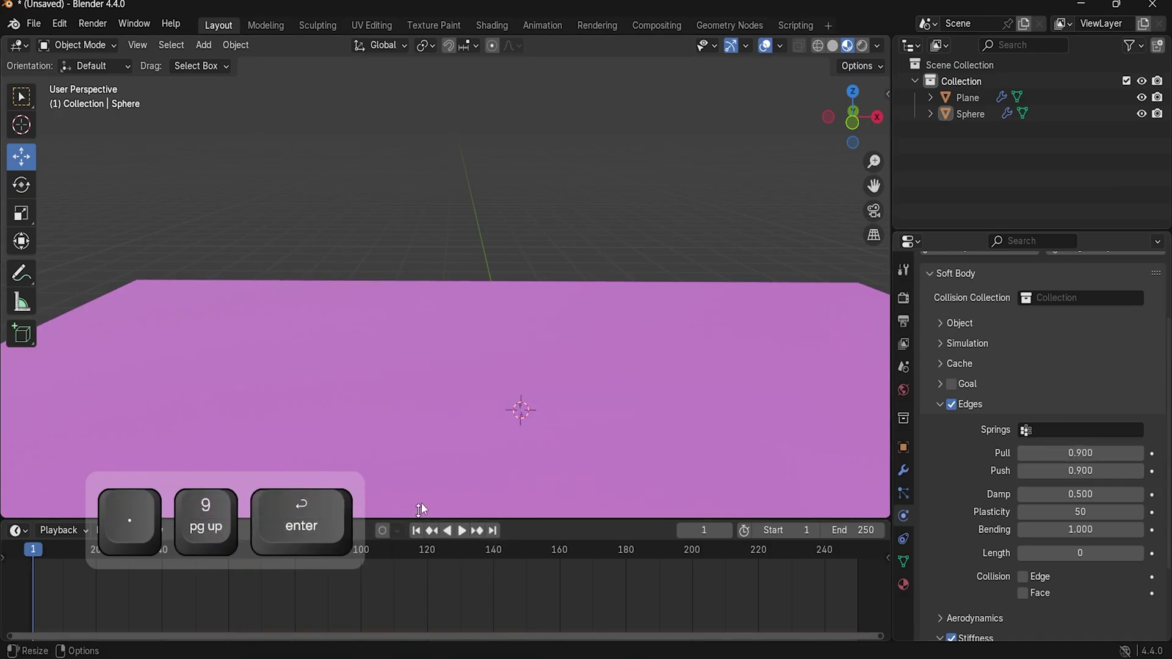
key(space)
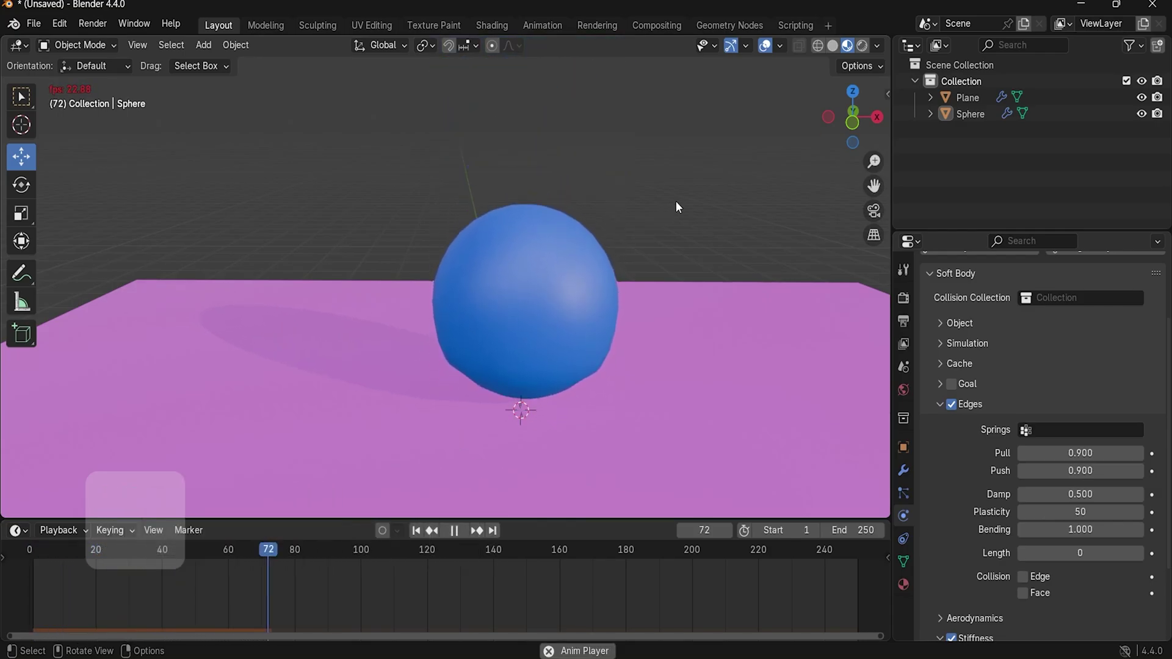
key(space)
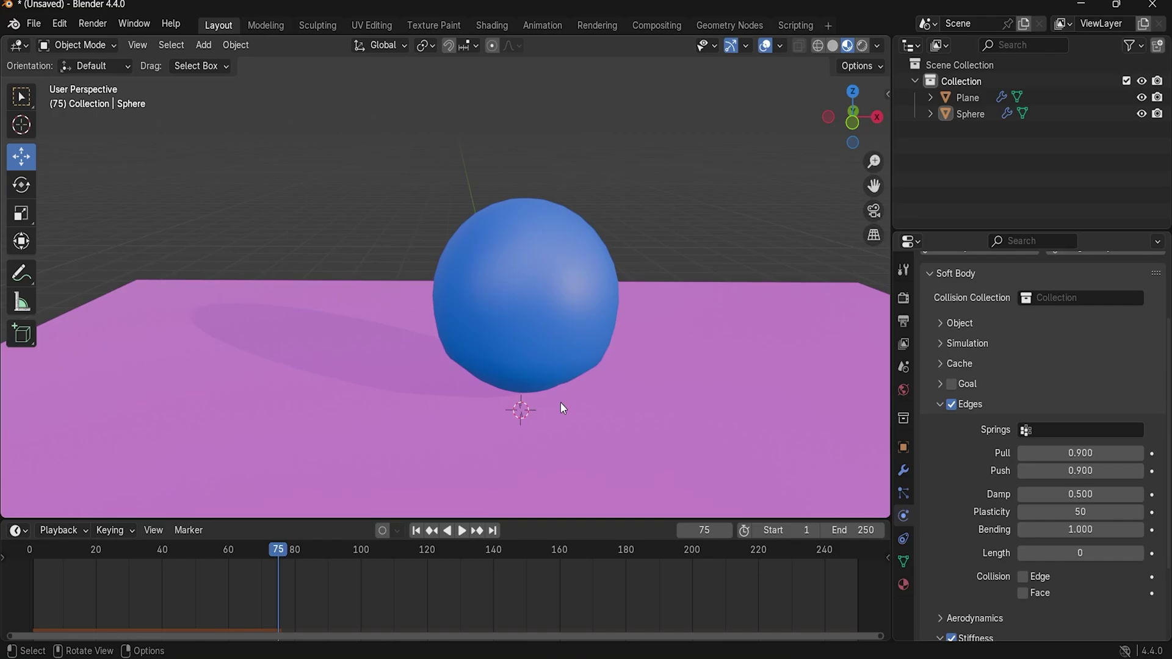
Step: Return to frame 1 and set the sphere's soft body edge Pull and Push to 0.1
click(416, 532)
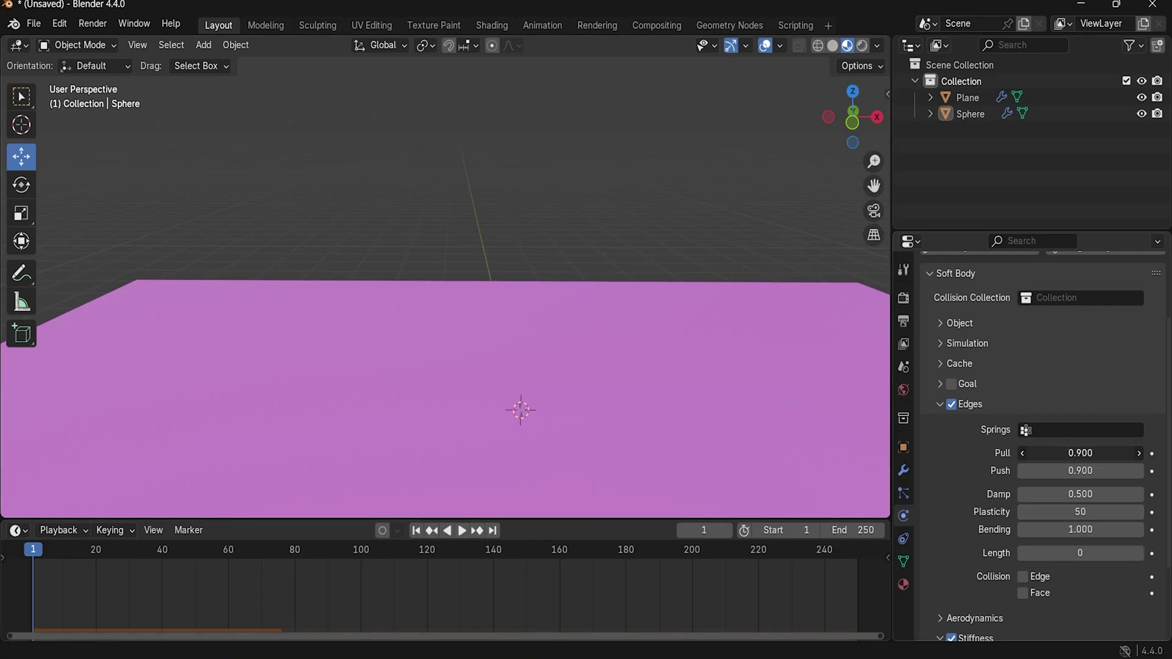
click(1125, 456)
text(0.1)
key(Return)
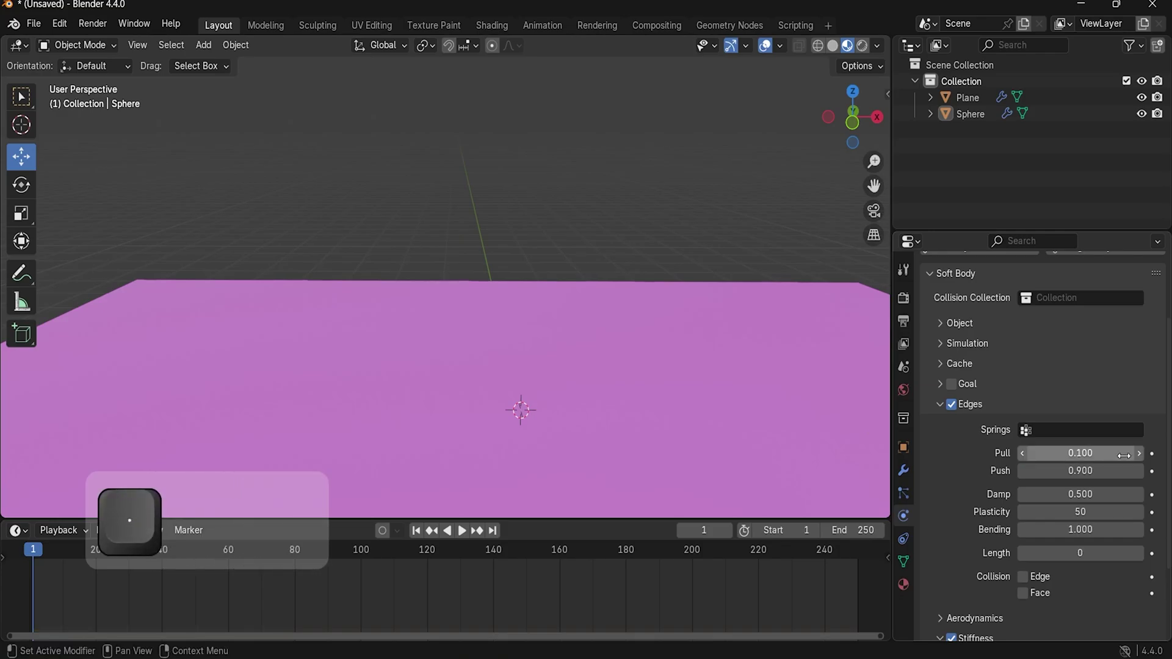
click(1110, 470)
text(.1)
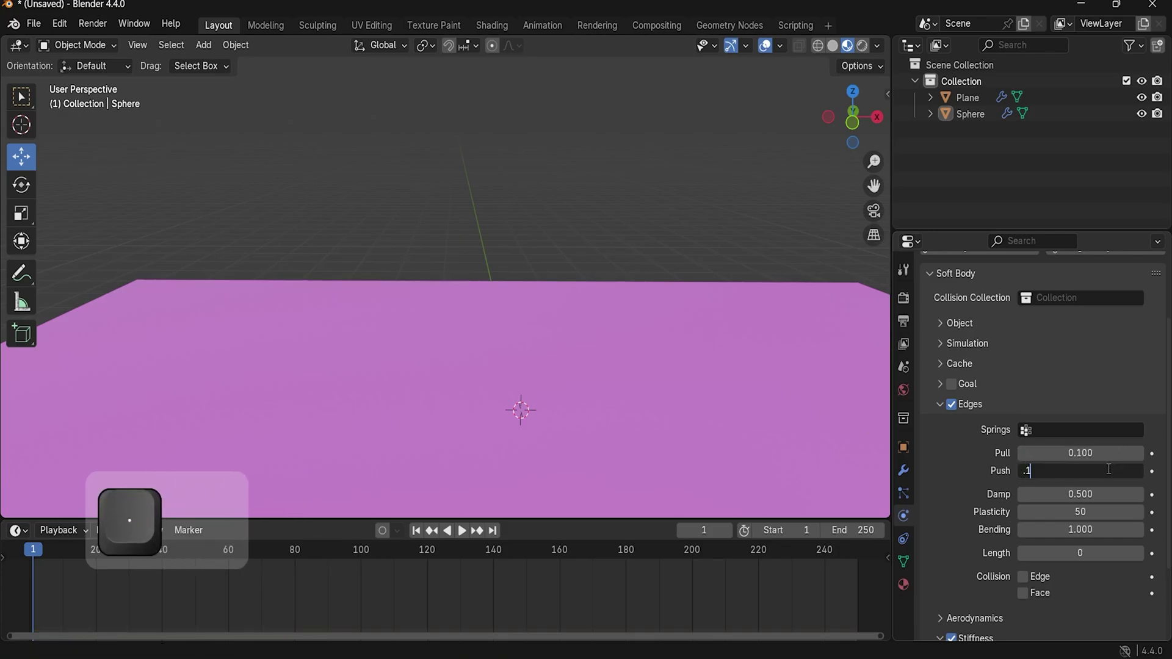
key(Return)
Step: Play the simulation to about frame 73 and examine the sphere's shape on the plane up close
key(space)
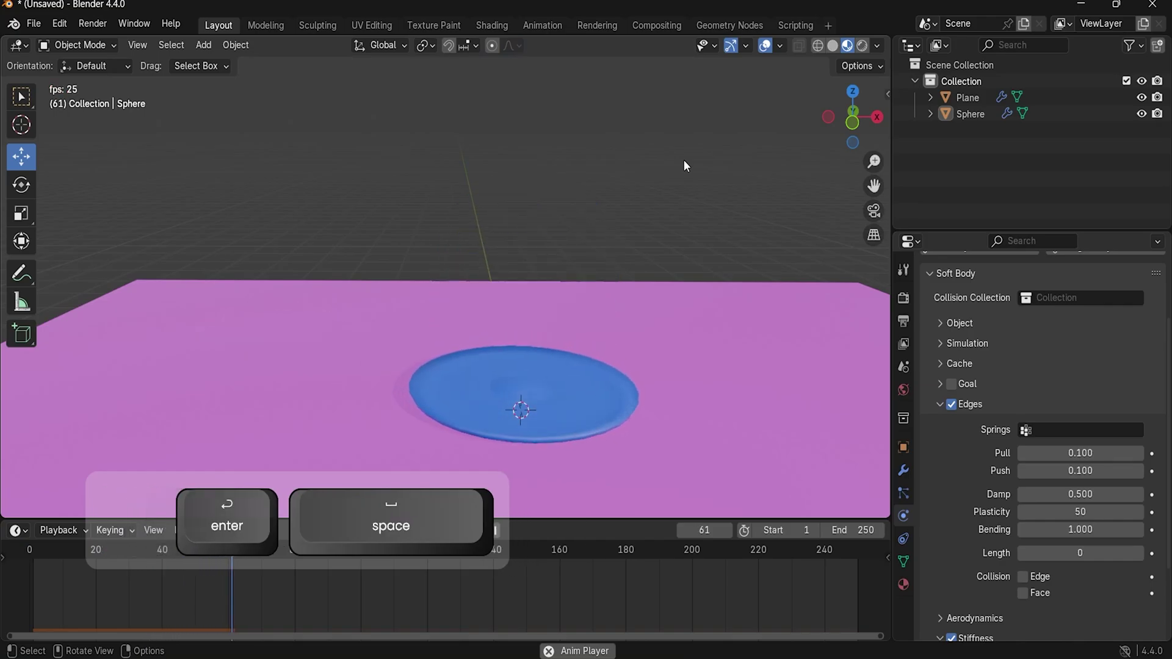
key(space)
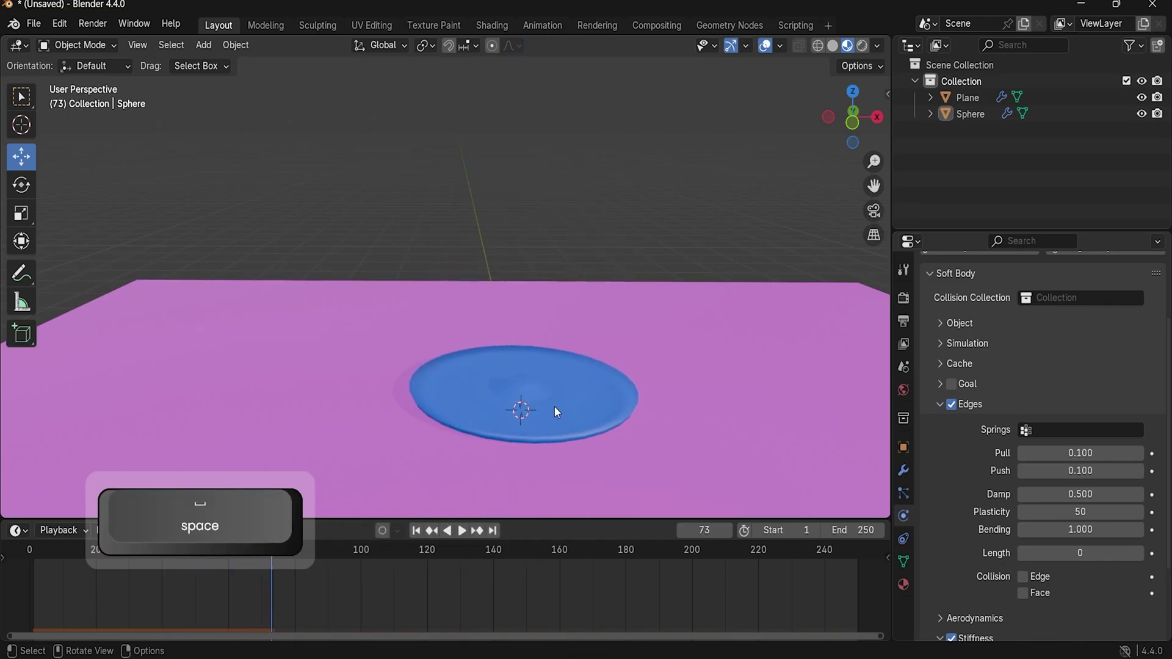
mouse_move(596, 401)
middle_down()
mouse_move(618, 398)
mouse_move(585, 396)
middle_up()
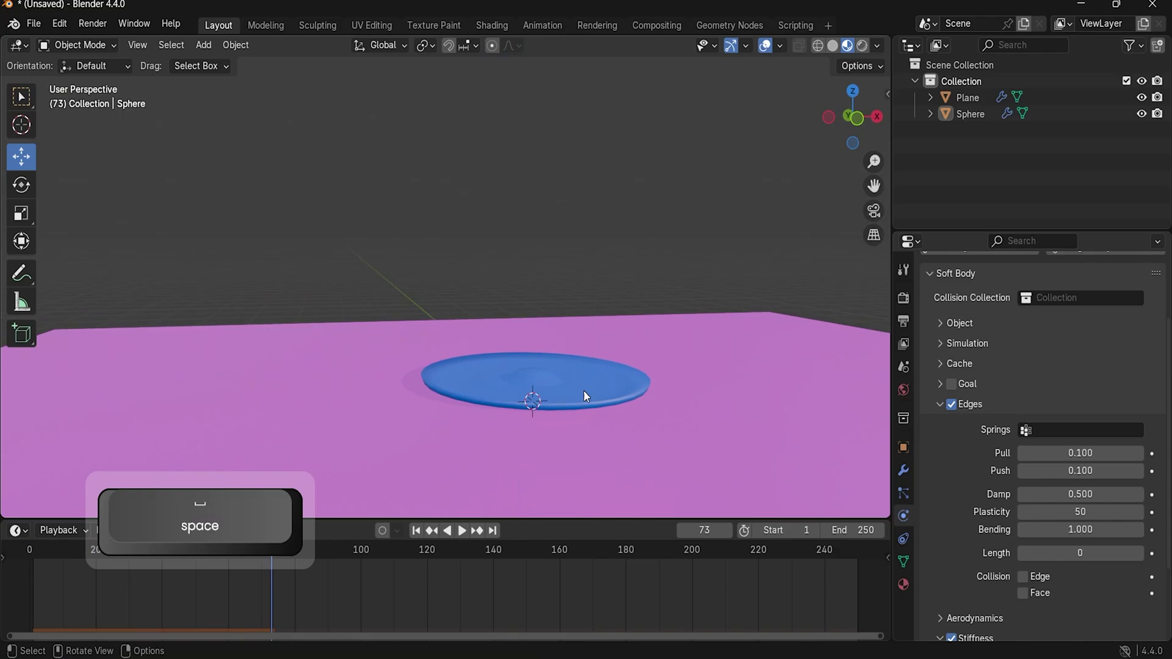
scroll(550, 464, up, 4)
scroll(623, 415, down, 2)
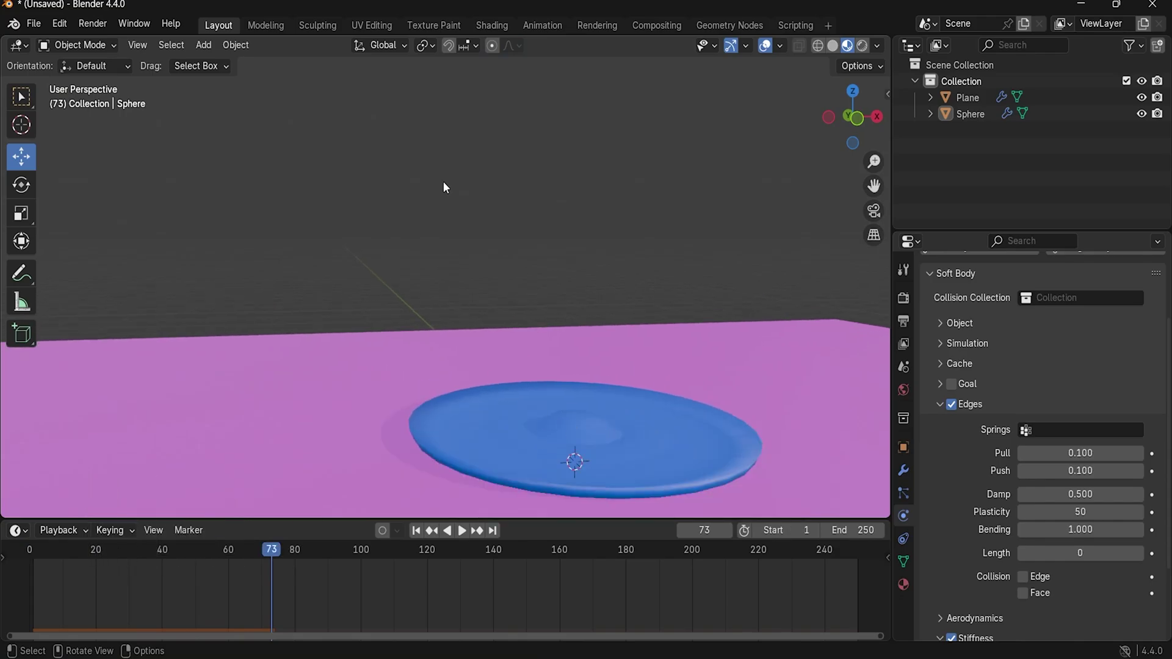
middle_drag(580, 313, 603, 342)
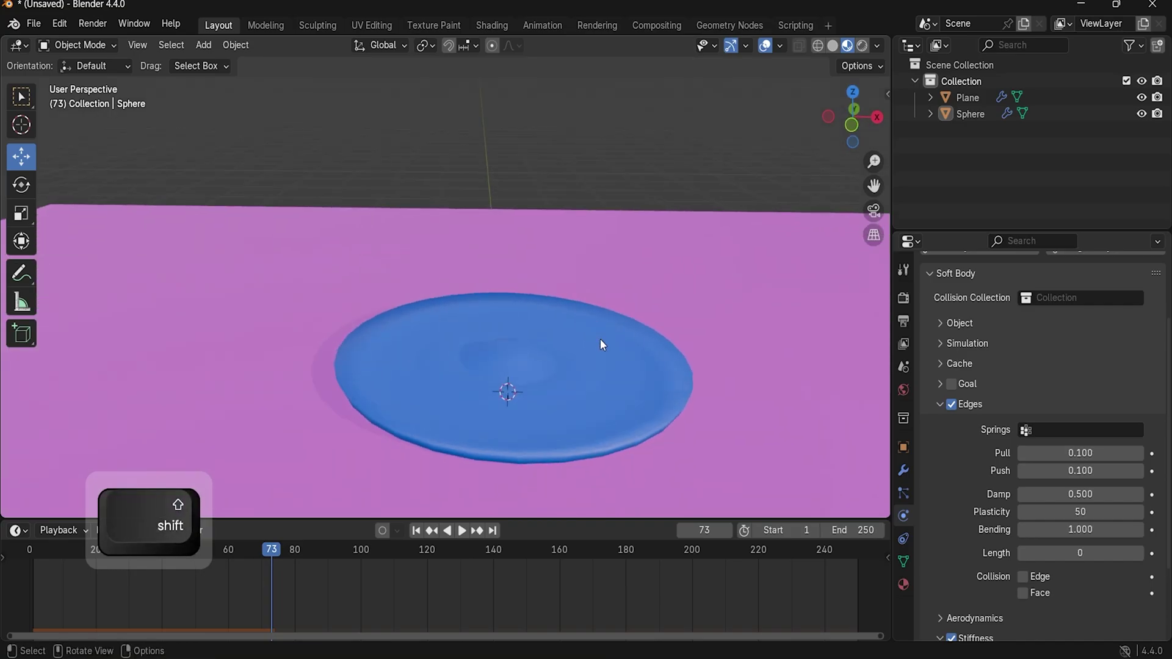
Step: Set the sphere's soft body edge Plasticity to 0
click(1100, 513)
text(.)
key(BackSpace)
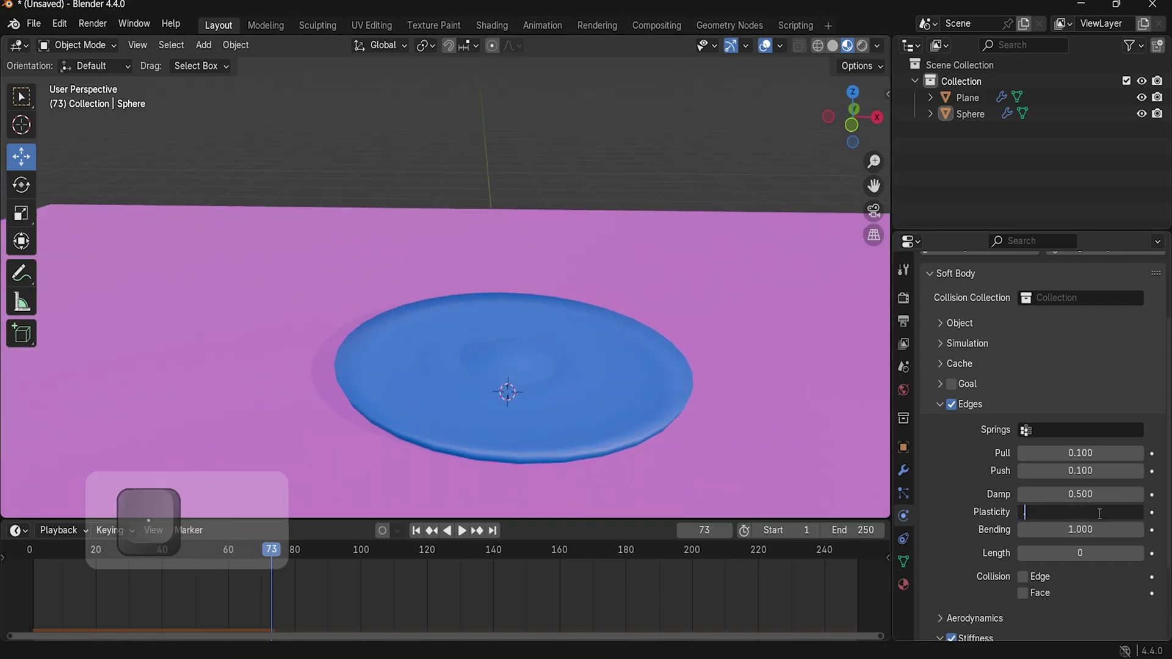
text(0)
key(Return)
Step: Set the sphere's soft body edge Push and Pull to 0.5
click(1098, 471)
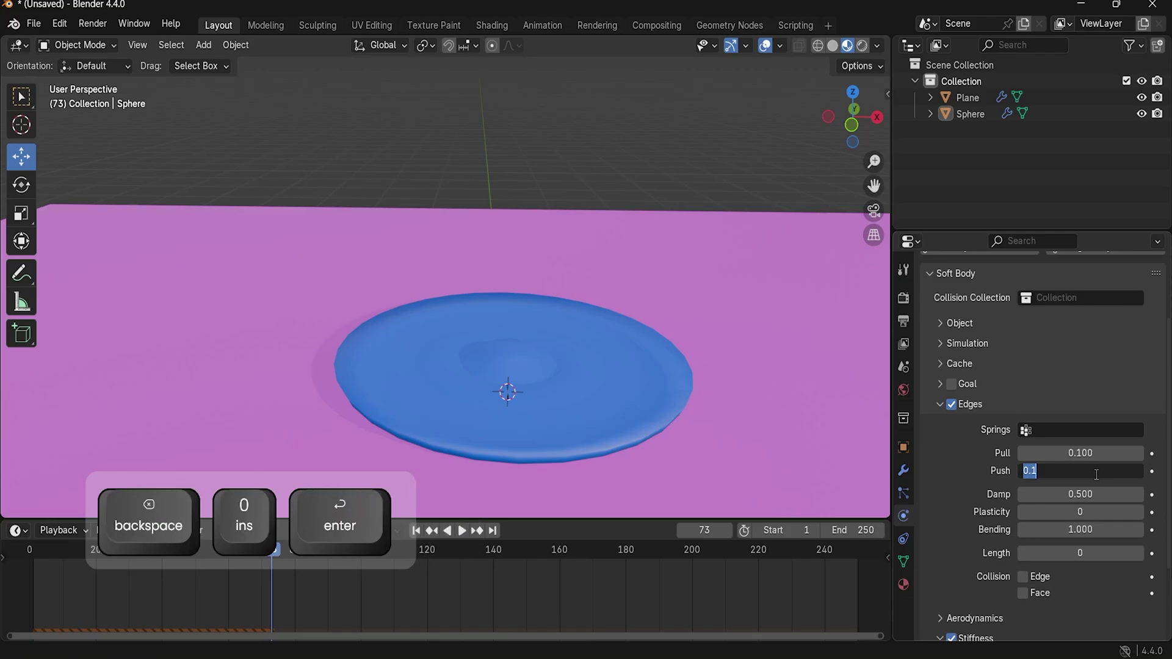
text(.5)
key(Return)
click(1096, 458)
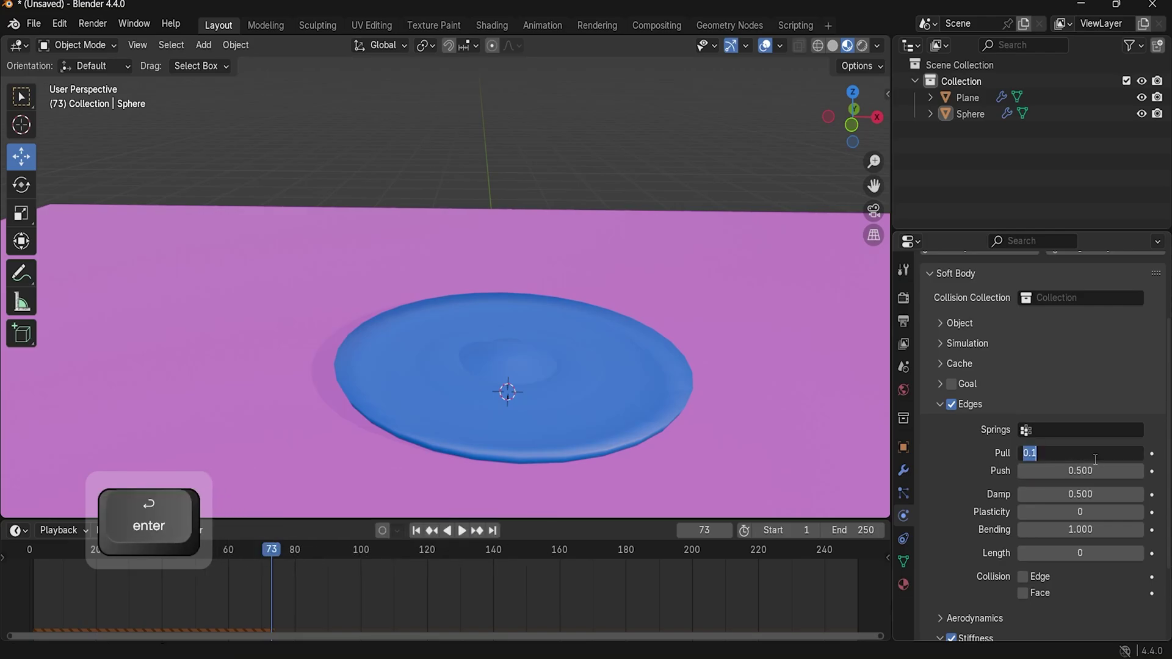
text(.8)
key(BackSpace)
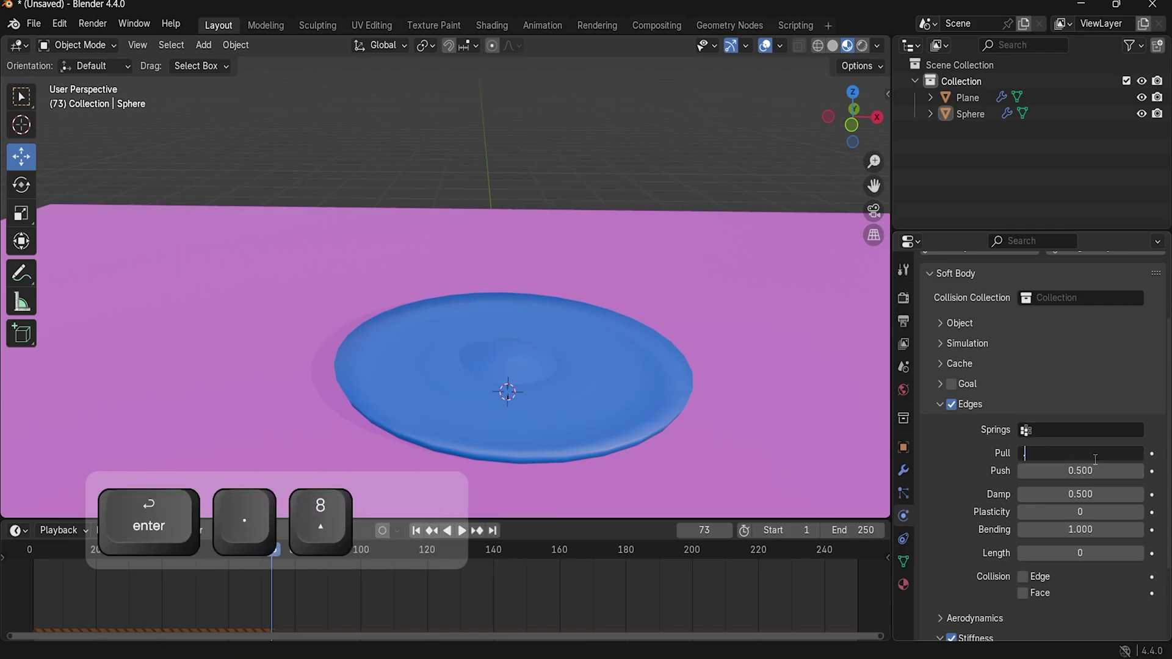
text(5)
key(Return)
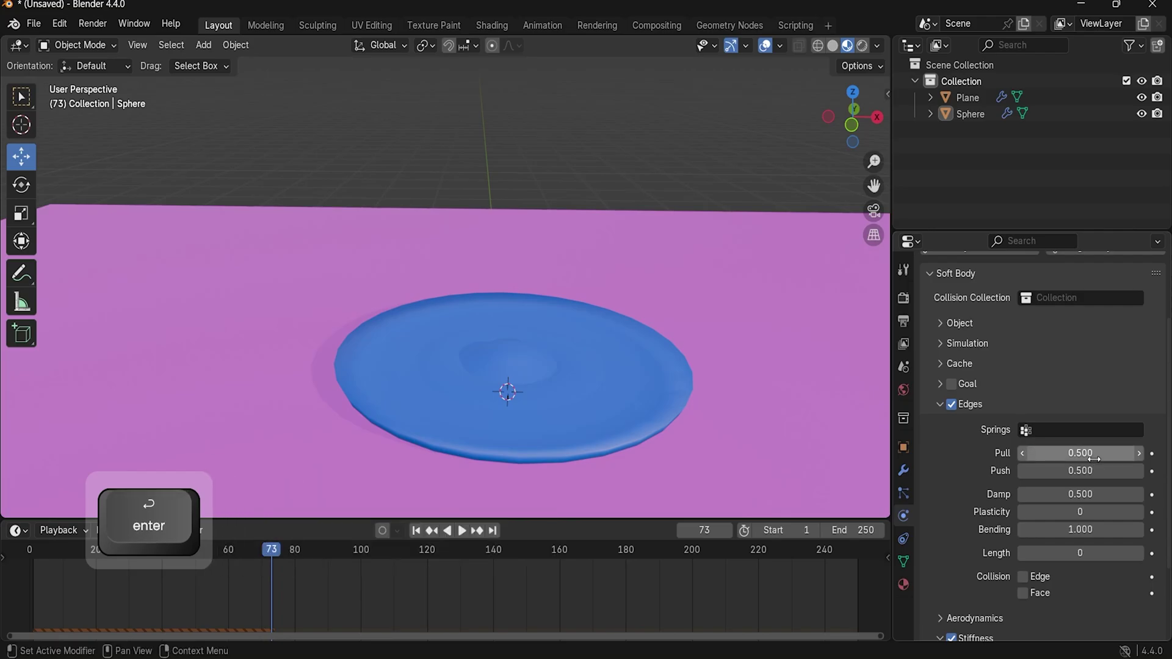
Step: Play the simulation from frame 1 to about frame 84 to check how the sphere lands
click(416, 530)
click(454, 531)
key(space)
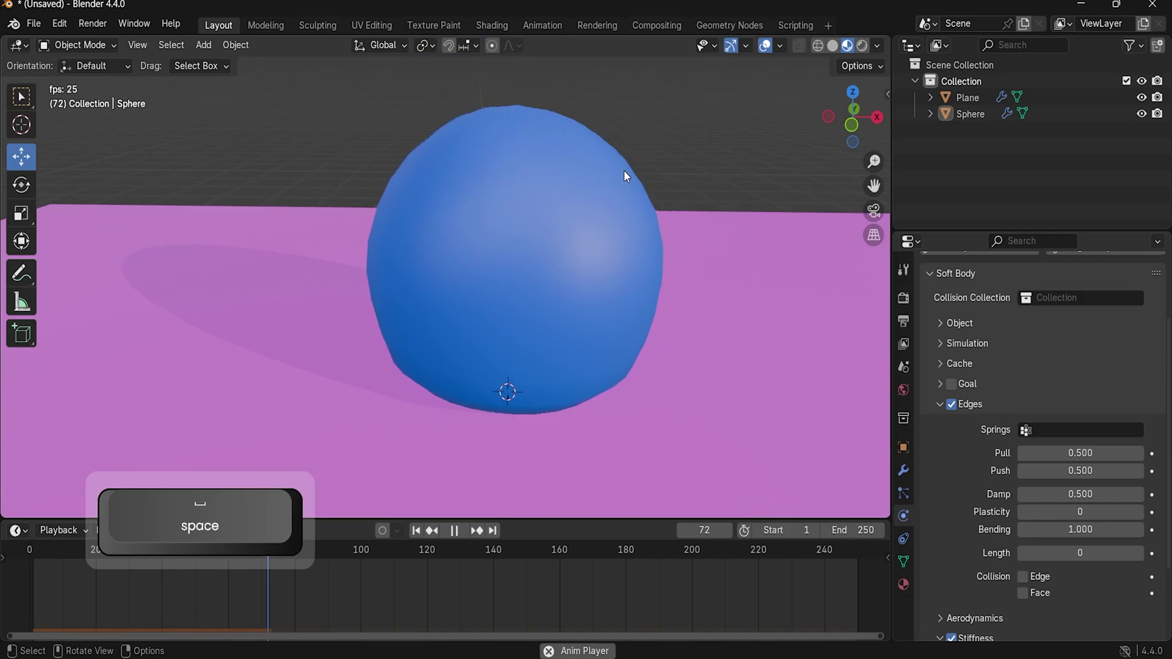
key(space)
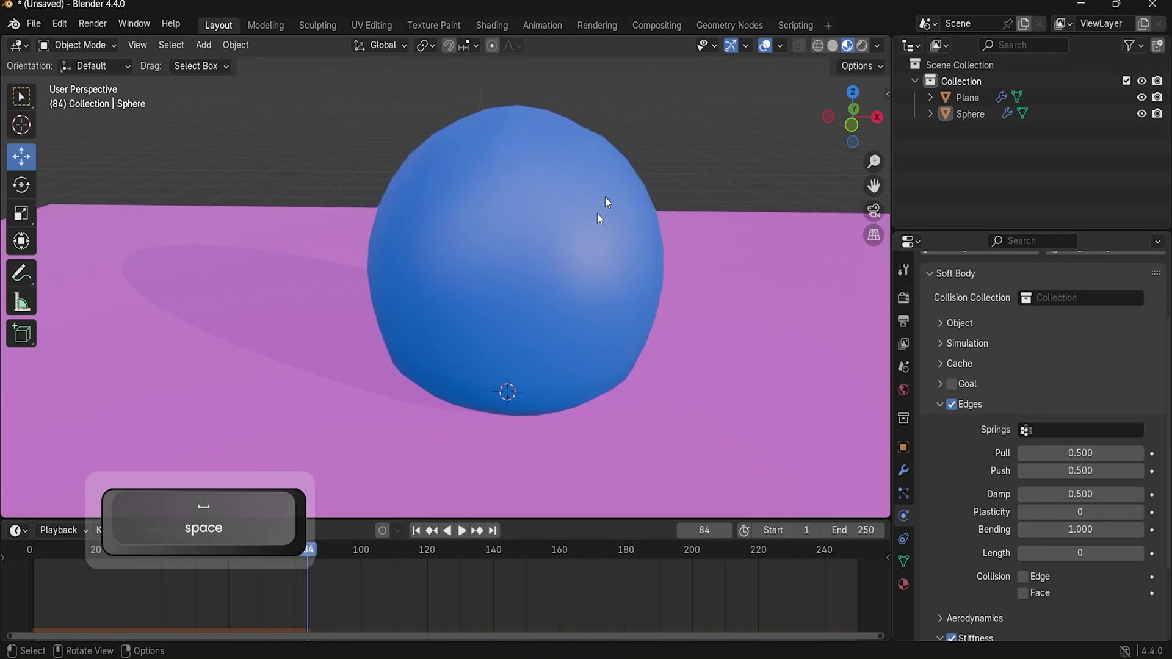
Step: Return to frame 1, add a mesh plane and raise it between the ground plane and the sphere
click(417, 532)
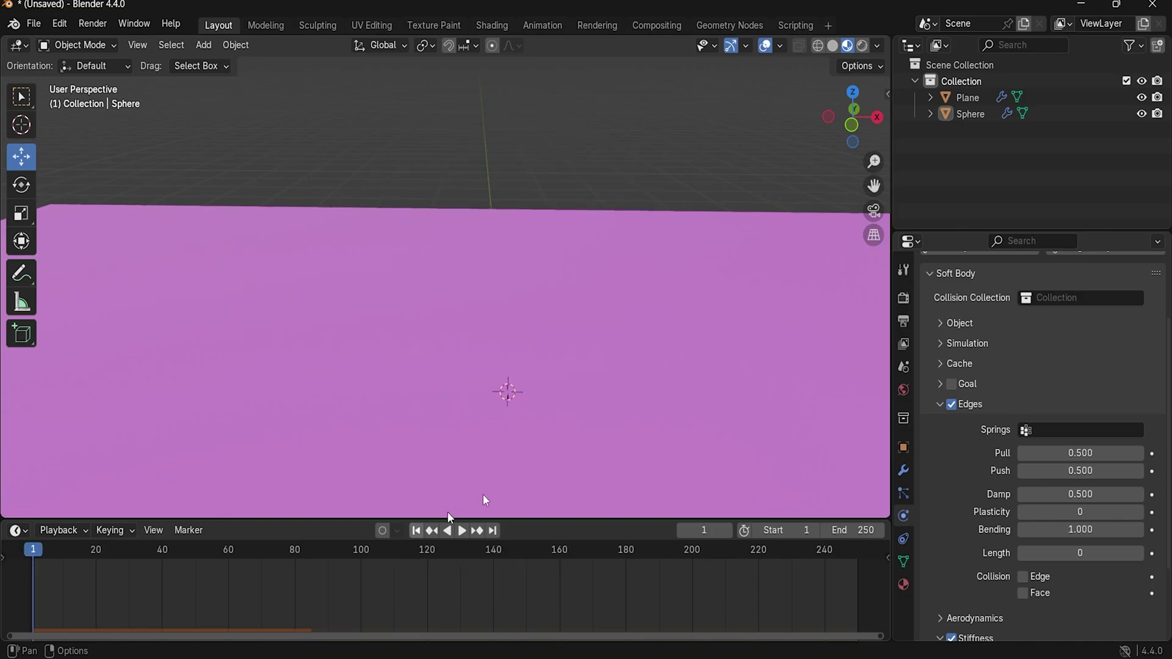
scroll(604, 259, down, 5)
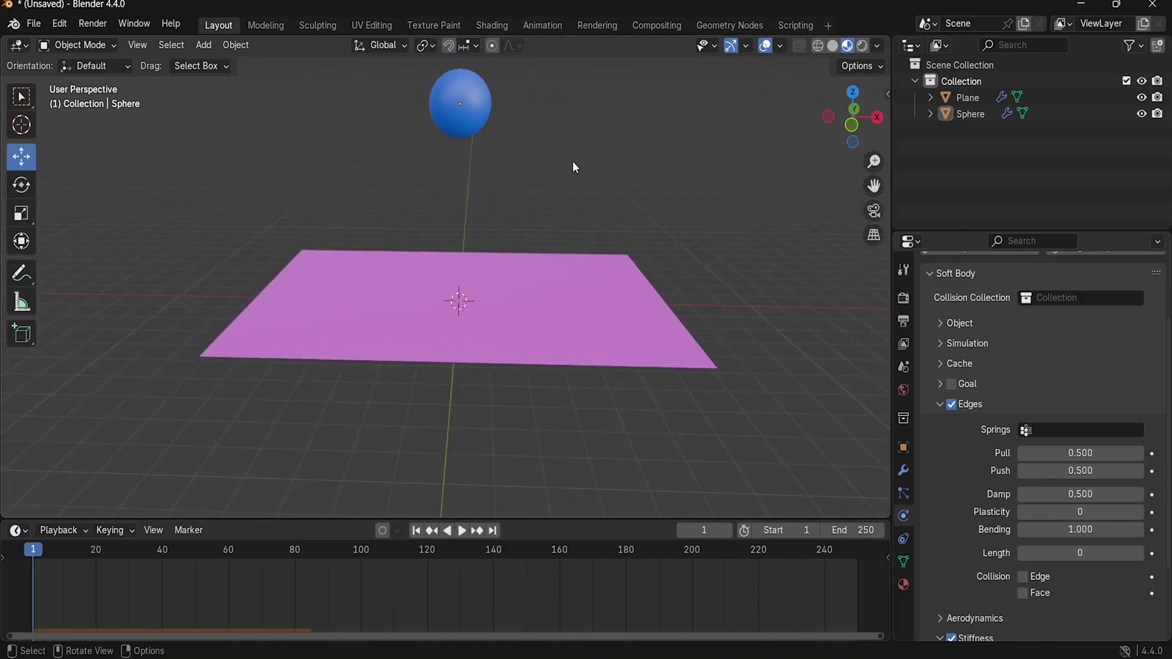
shift+middle_drag(577, 165, 570, 263)
scroll(570, 265, up, 3)
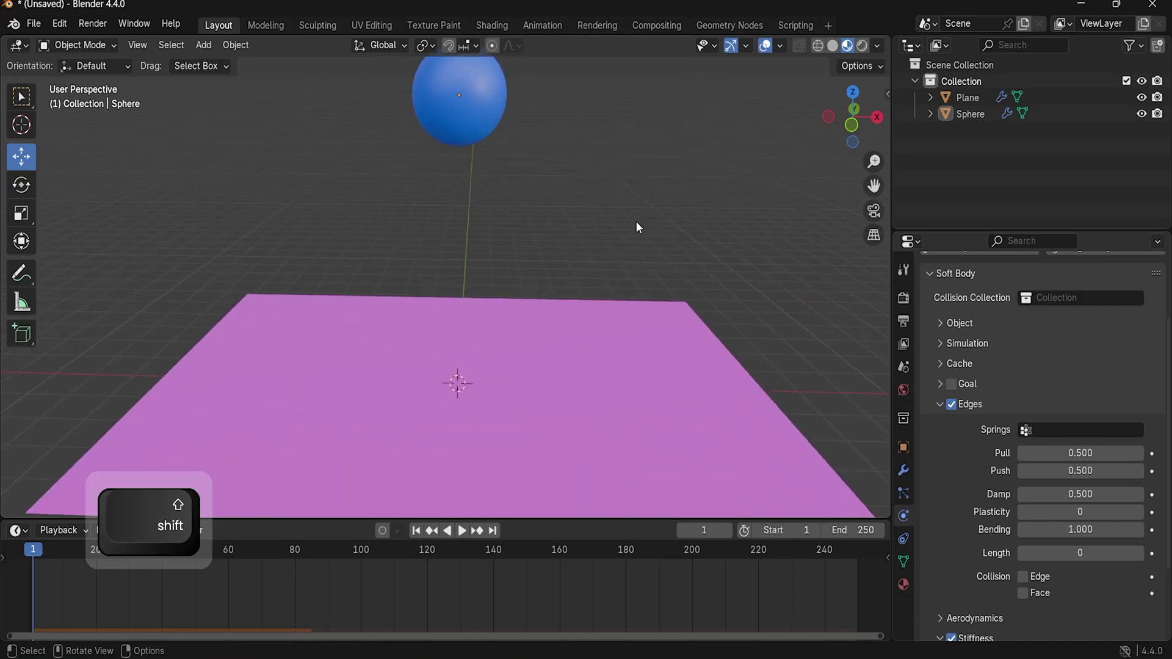
middle_drag(639, 227, 432, 108)
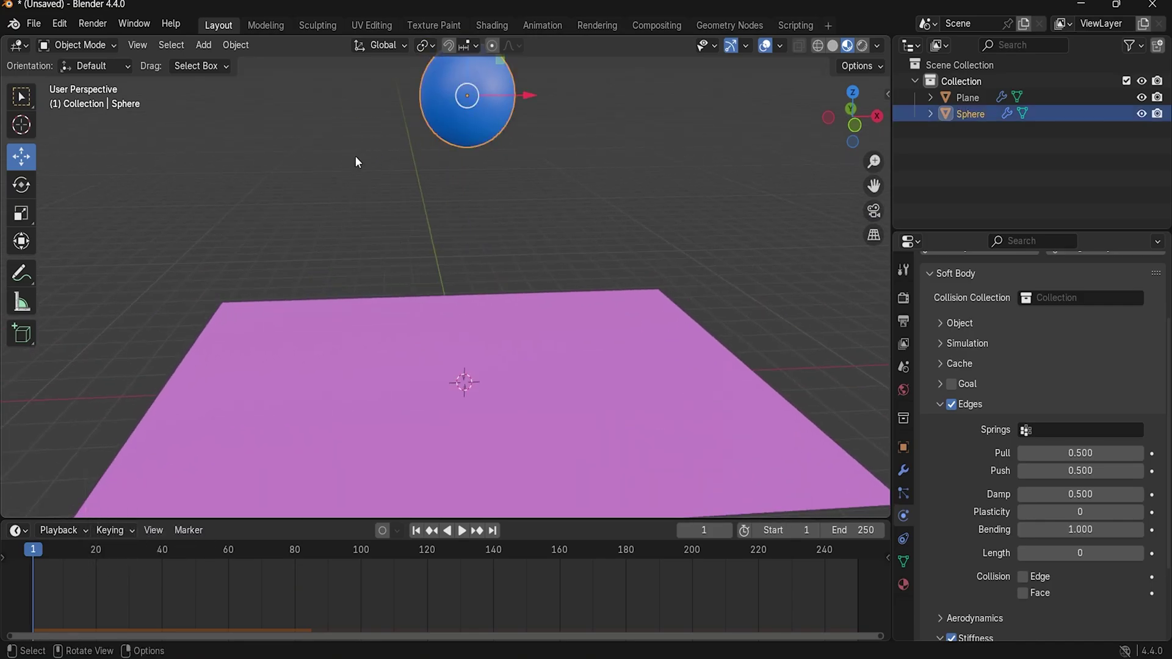
key(shift+a)
mouse_move(350, 157)
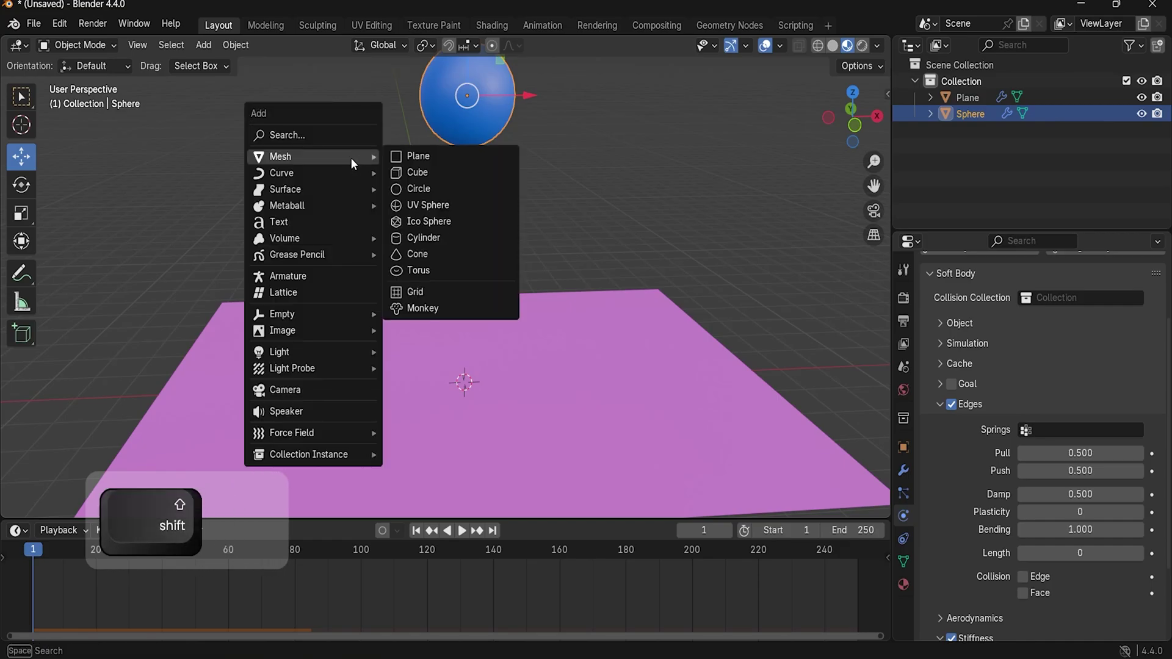
click(422, 156)
drag(466, 335, 540, 316)
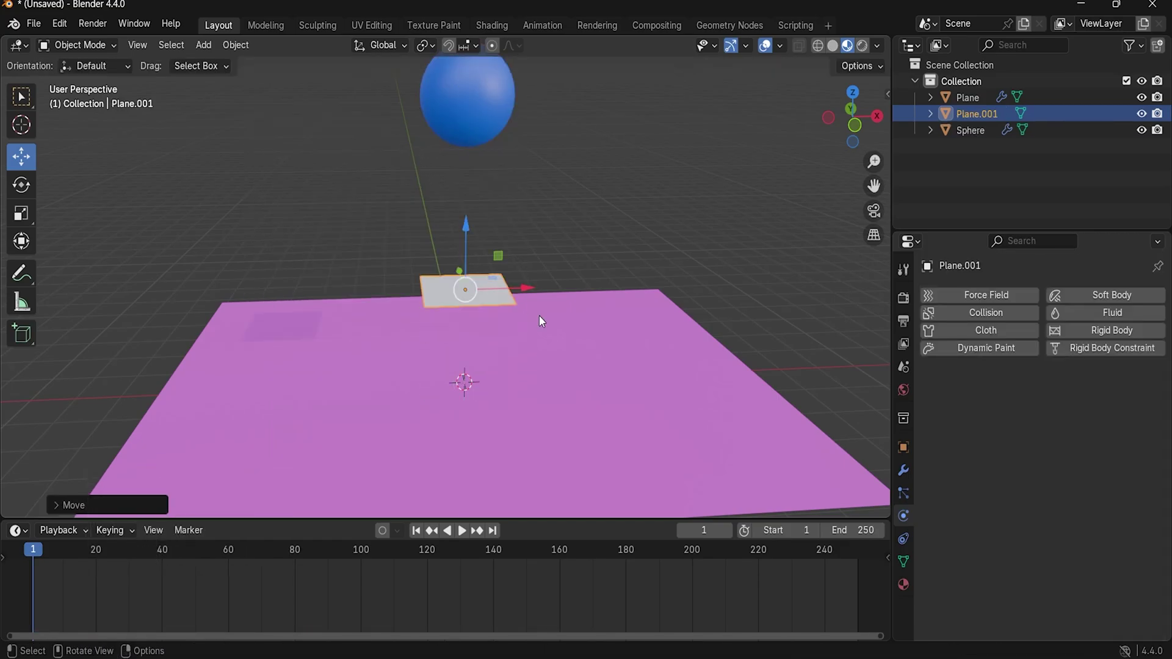
Step: Scale the new plane to about 2.3 along X and rotate it so it slopes down towards positive X
key(s)
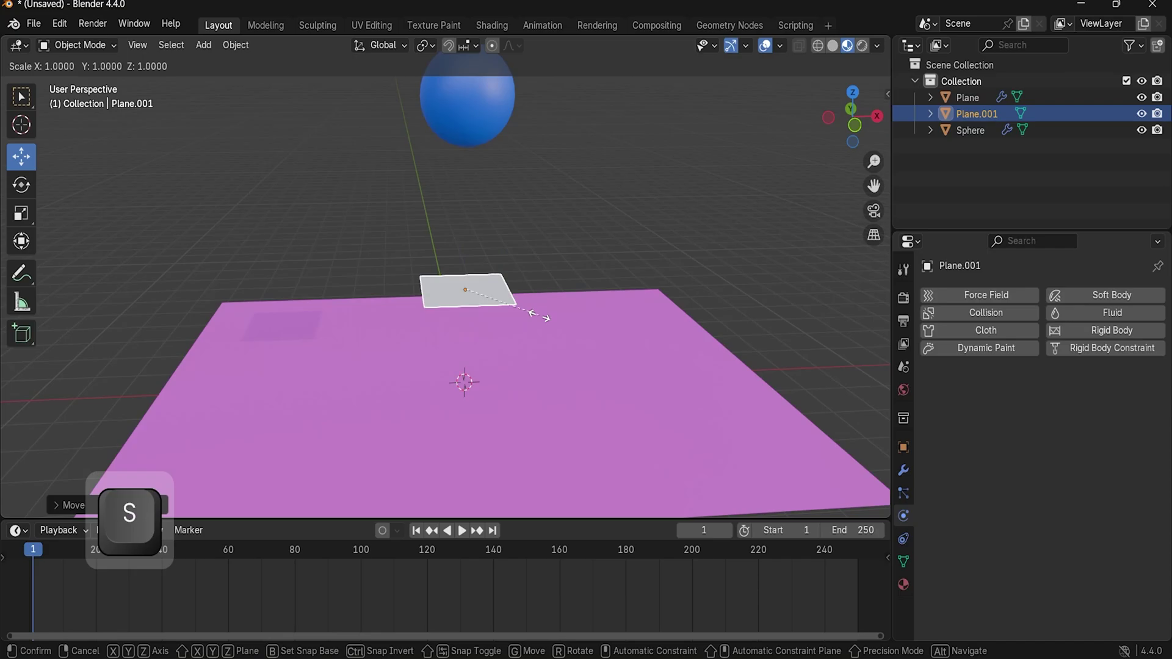
key(x)
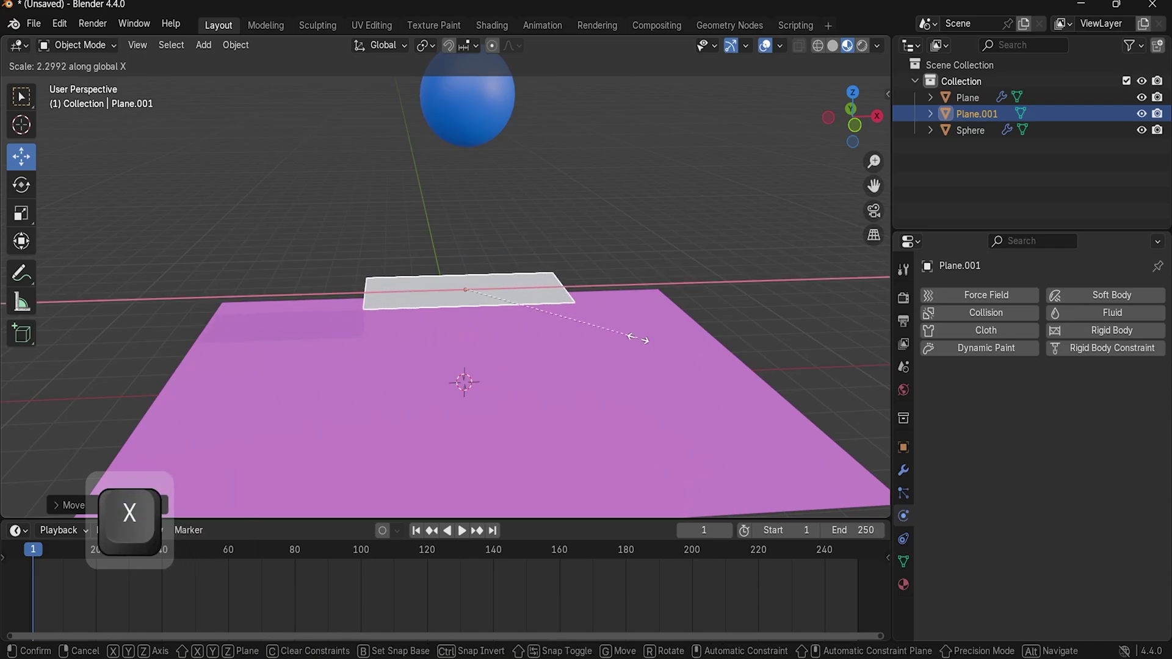
click(638, 338)
key(r)
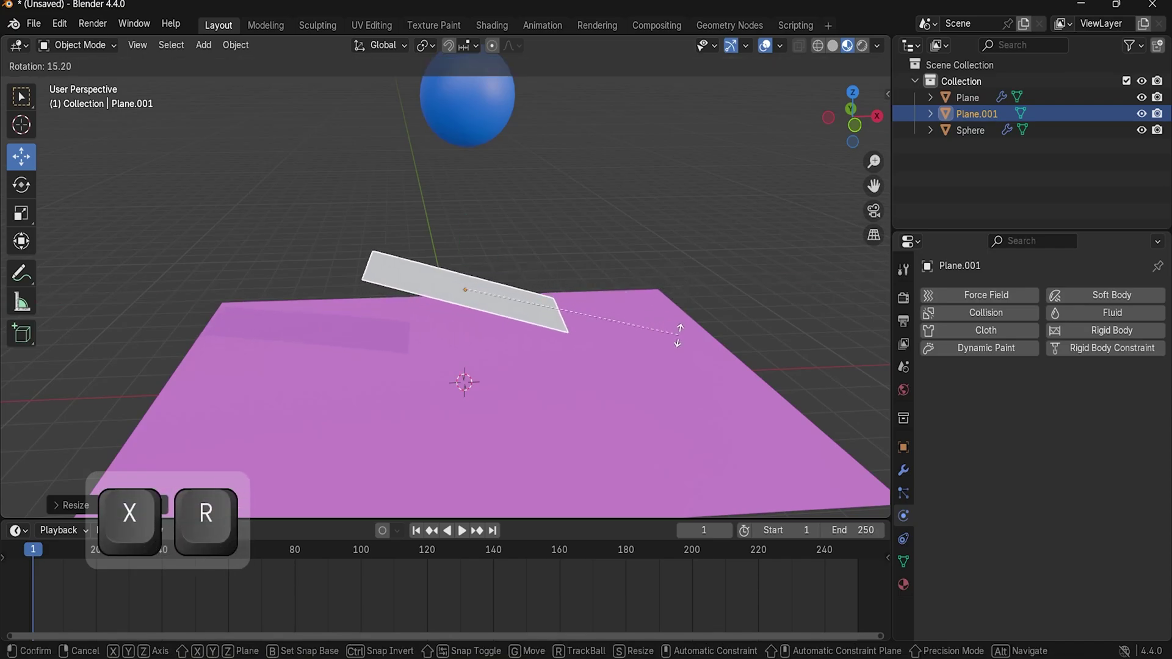
click(646, 354)
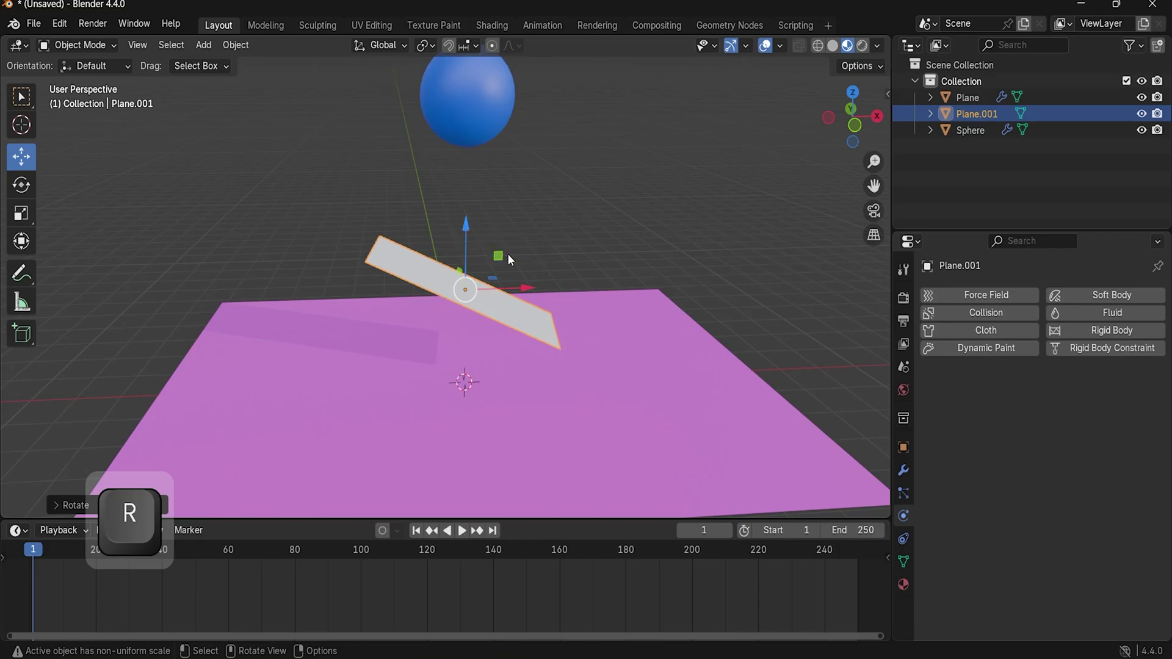
Step: Move the tilted plane in the negative X direction under the sphere and adjust its rotation to a gentler slope
drag(524, 287, 457, 290)
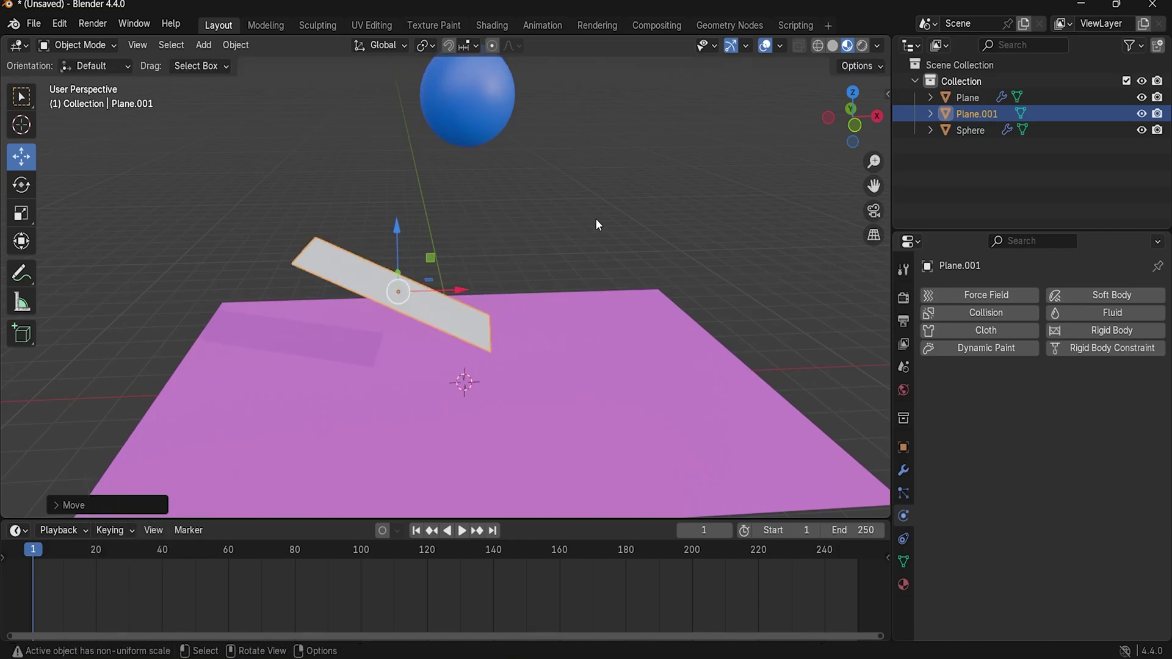
key(r)
key(x)
click(633, 360)
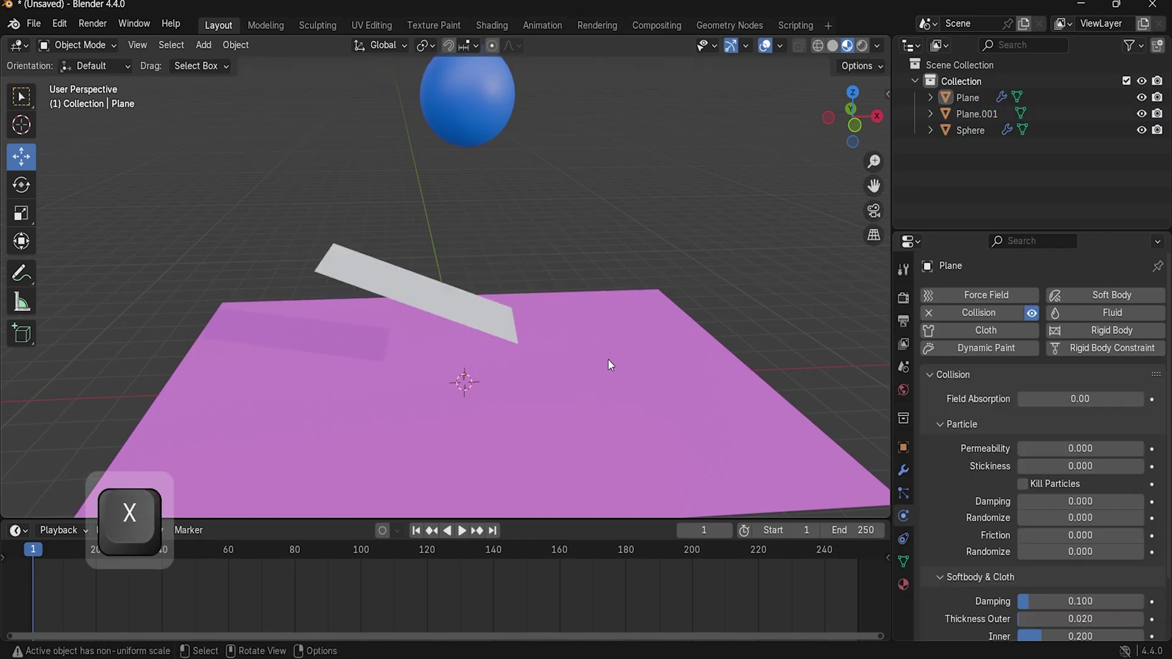
Step: Widen the pink ground plane along the X axis
click(609, 360)
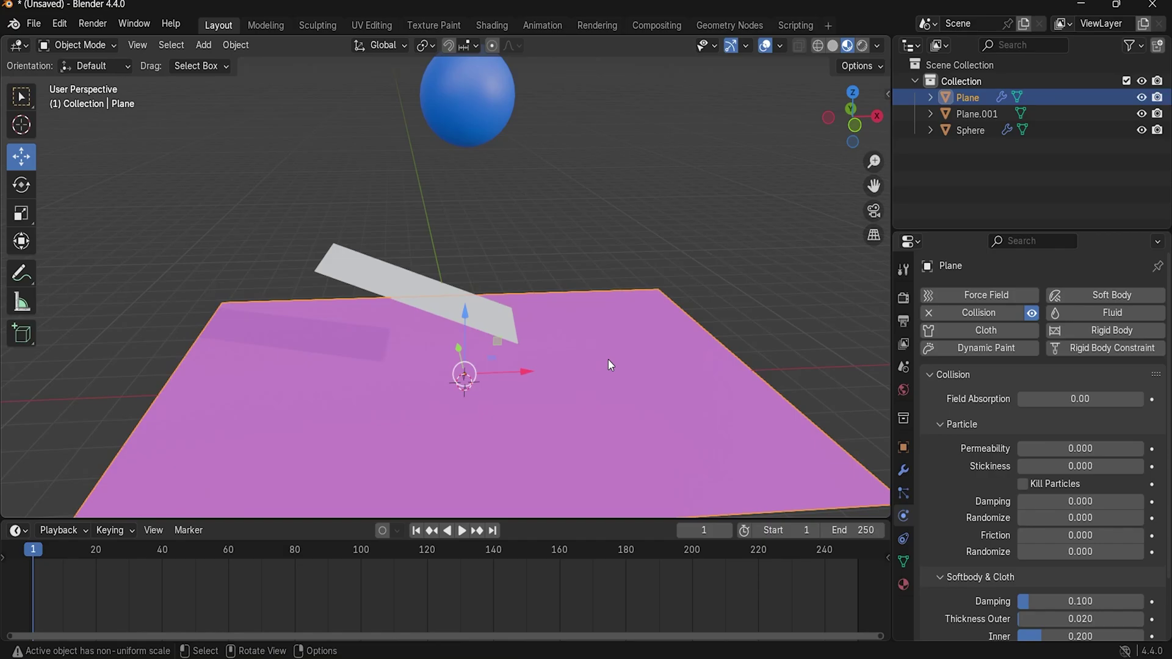
key(s)
key(x)
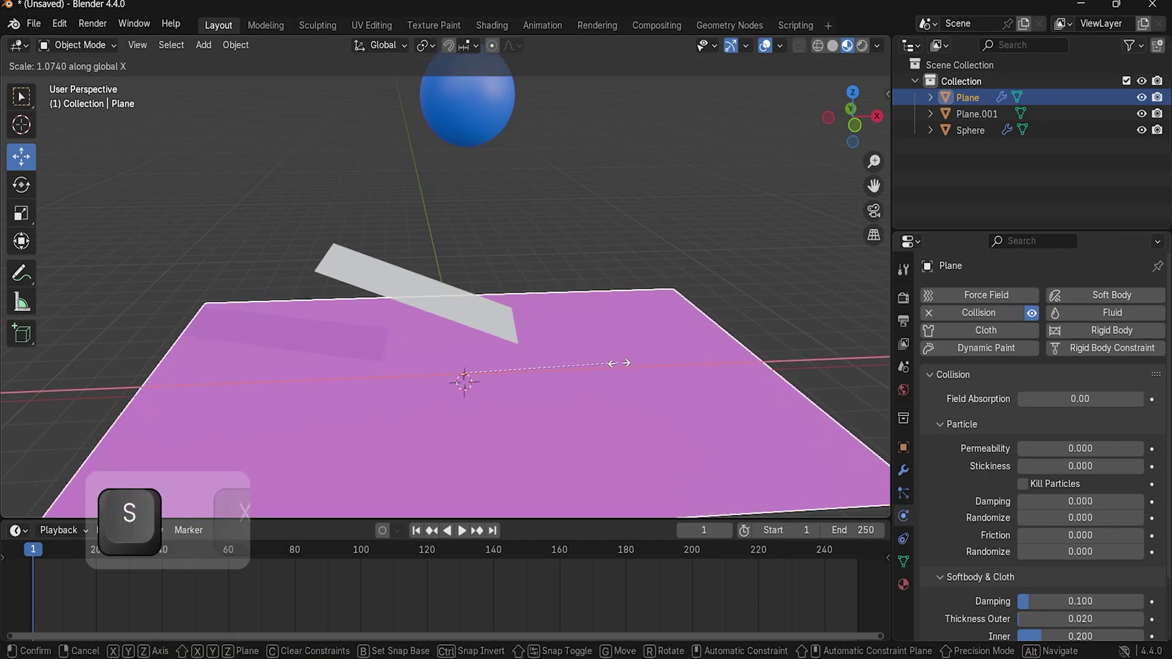
click(641, 379)
Step: Add Collision physics to the tilted plane, review its collision settings and reselect the sphere
click(402, 276)
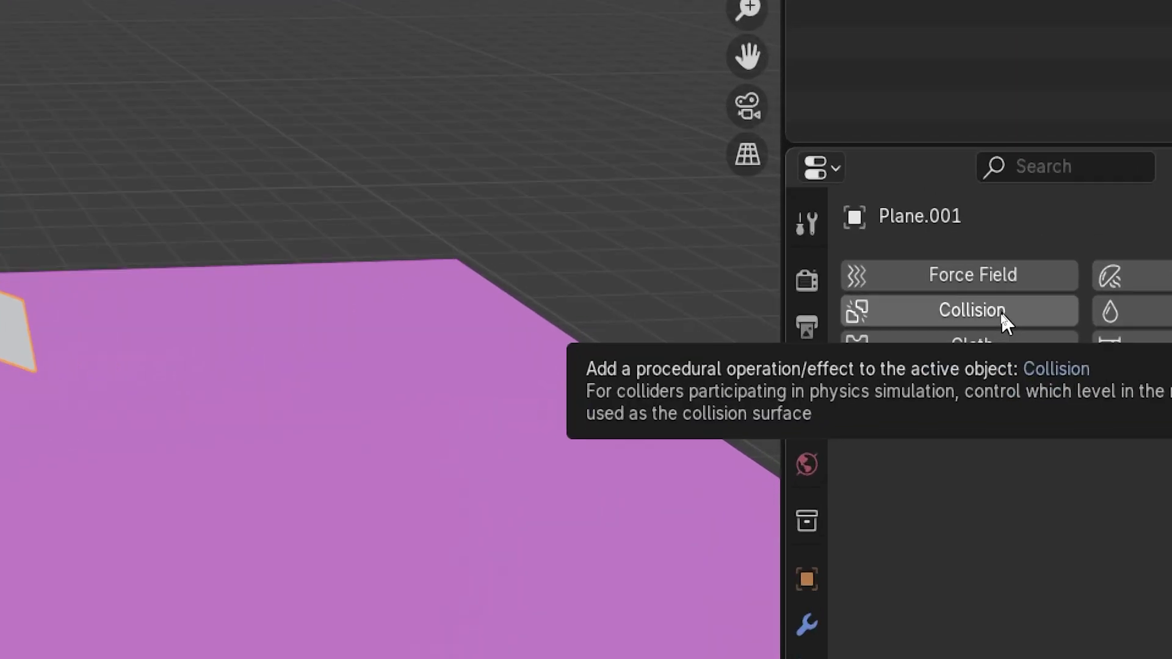
key(super+minus)
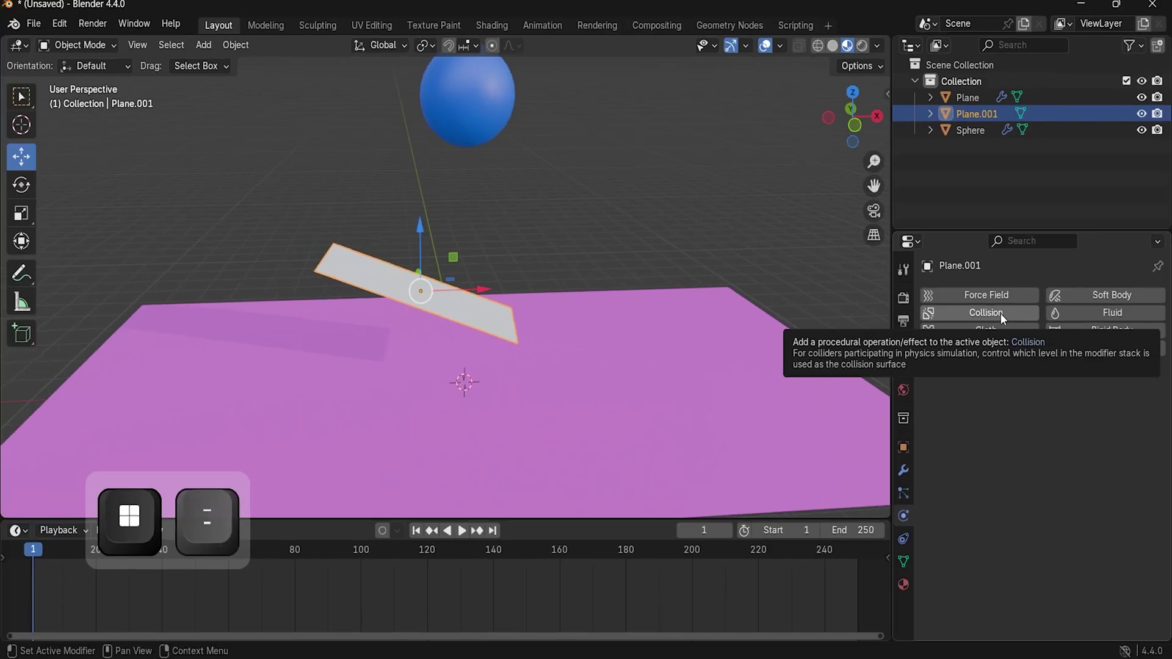
click(1001, 313)
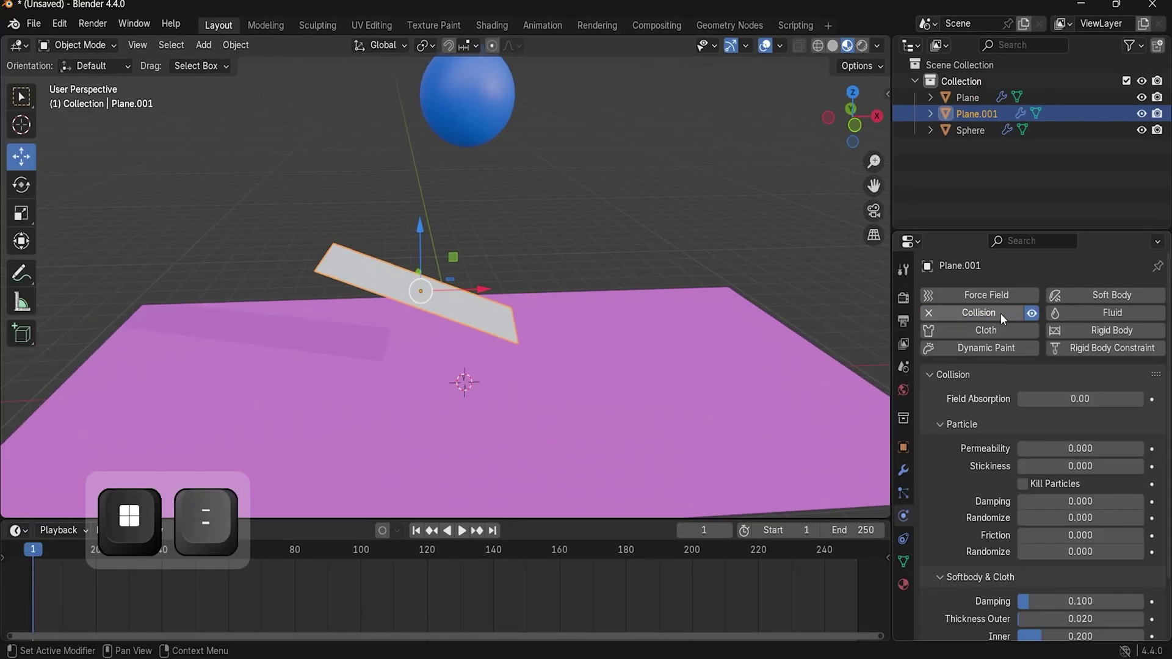
scroll(929, 515, down, 3)
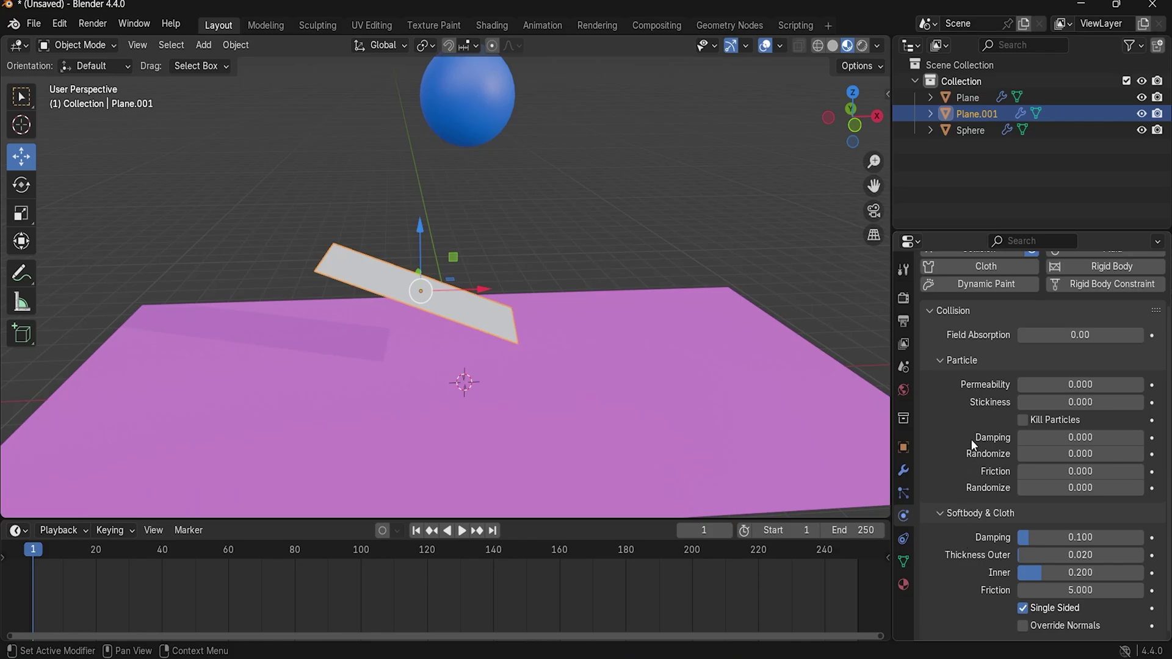
scroll(972, 440, up, 3)
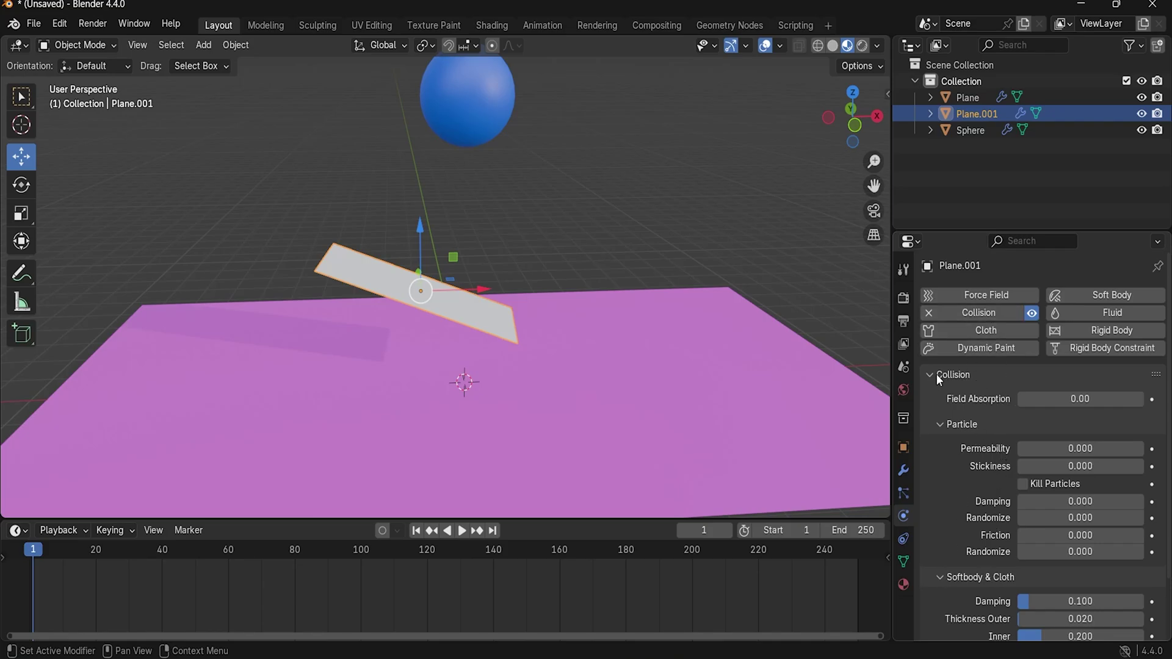
click(486, 111)
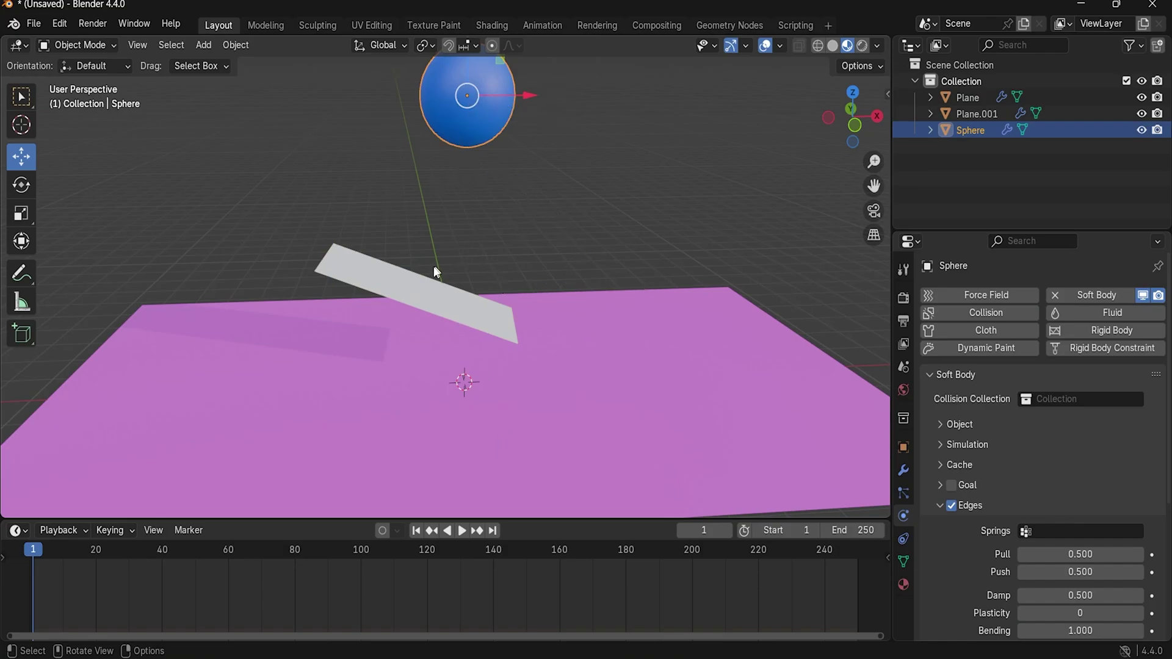
Step: Give the tilted plane a new material with a yellow base color
click(425, 294)
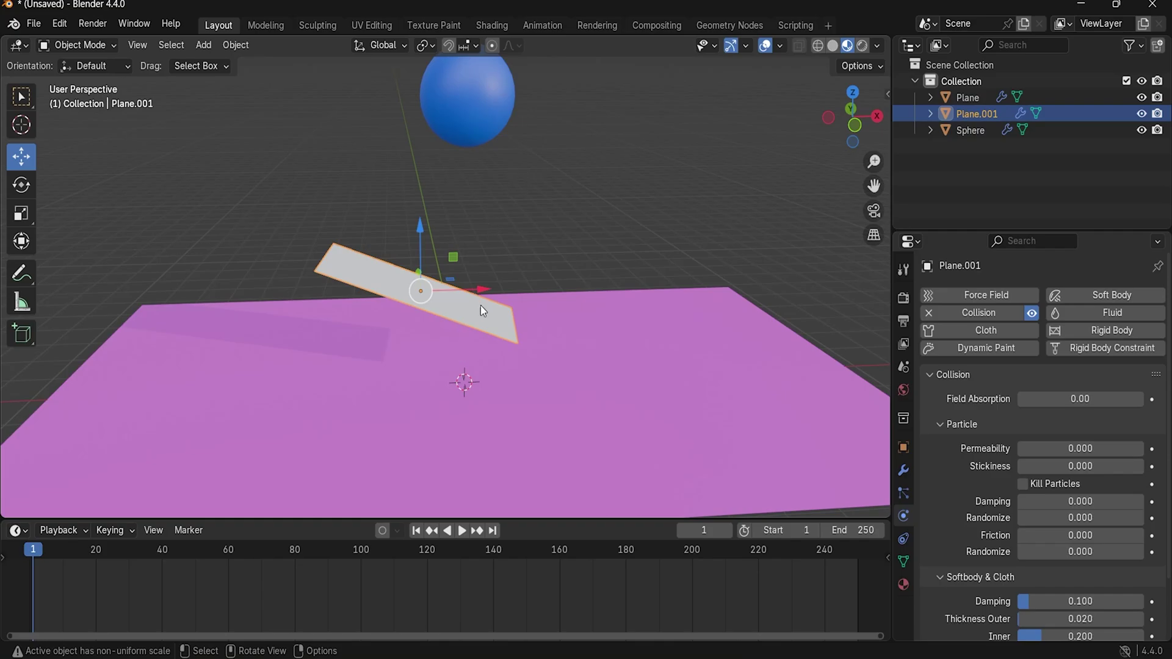
click(586, 181)
click(441, 305)
click(903, 584)
click(1062, 364)
click(1088, 465)
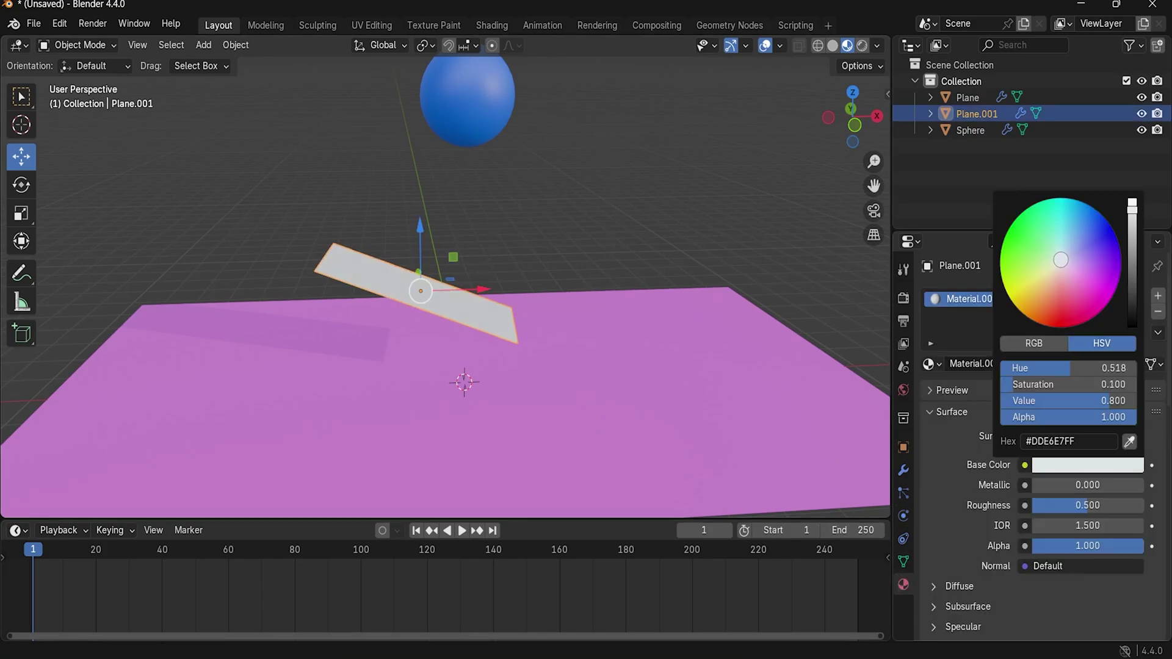
drag(1063, 258, 1022, 286)
click(600, 166)
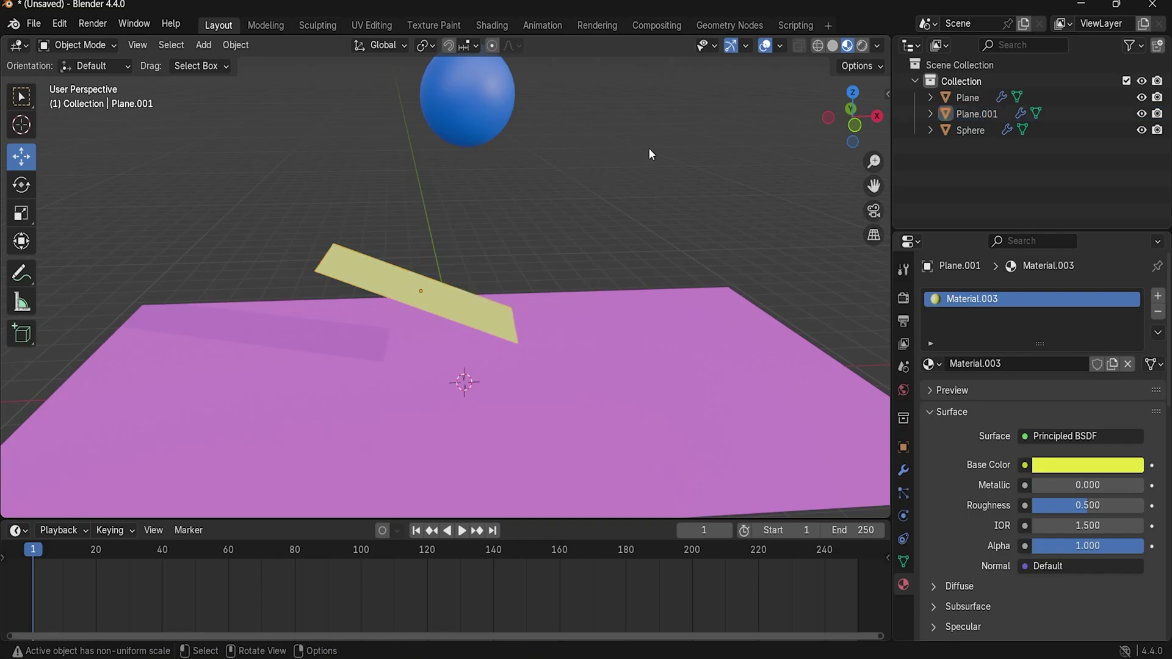
Step: Play the simulation to watch the soft body sphere land on the tilted plane and roll onto the ground plane
key(space)
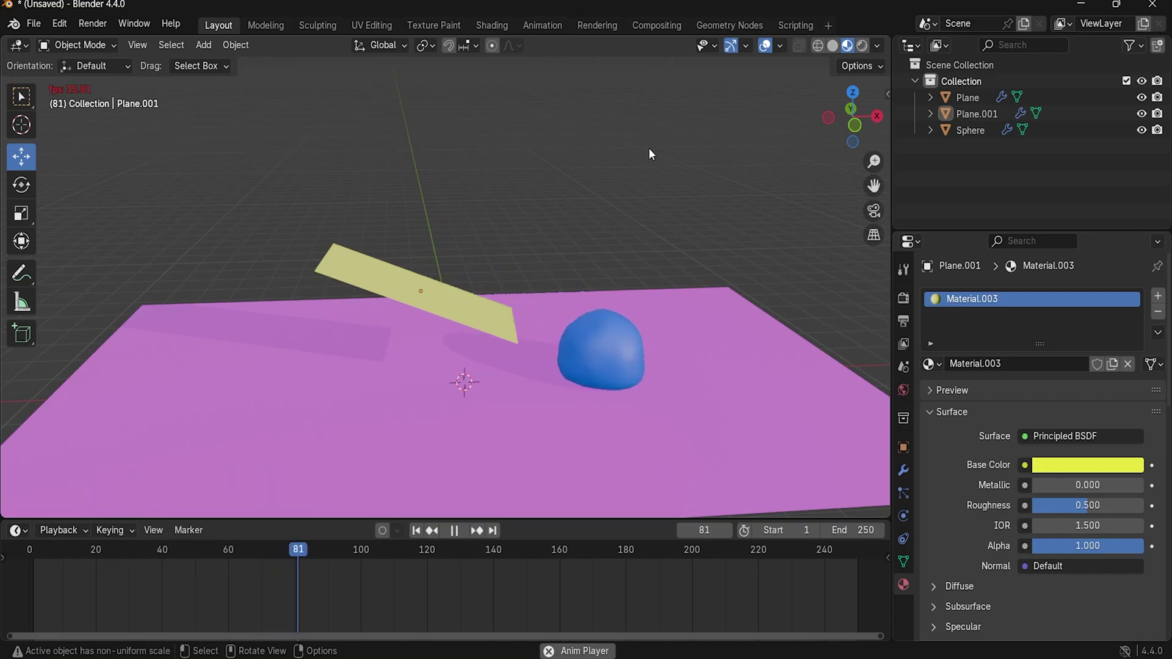
key(space)
Step: Set the sphere's soft body edge Bending to 5
click(476, 105)
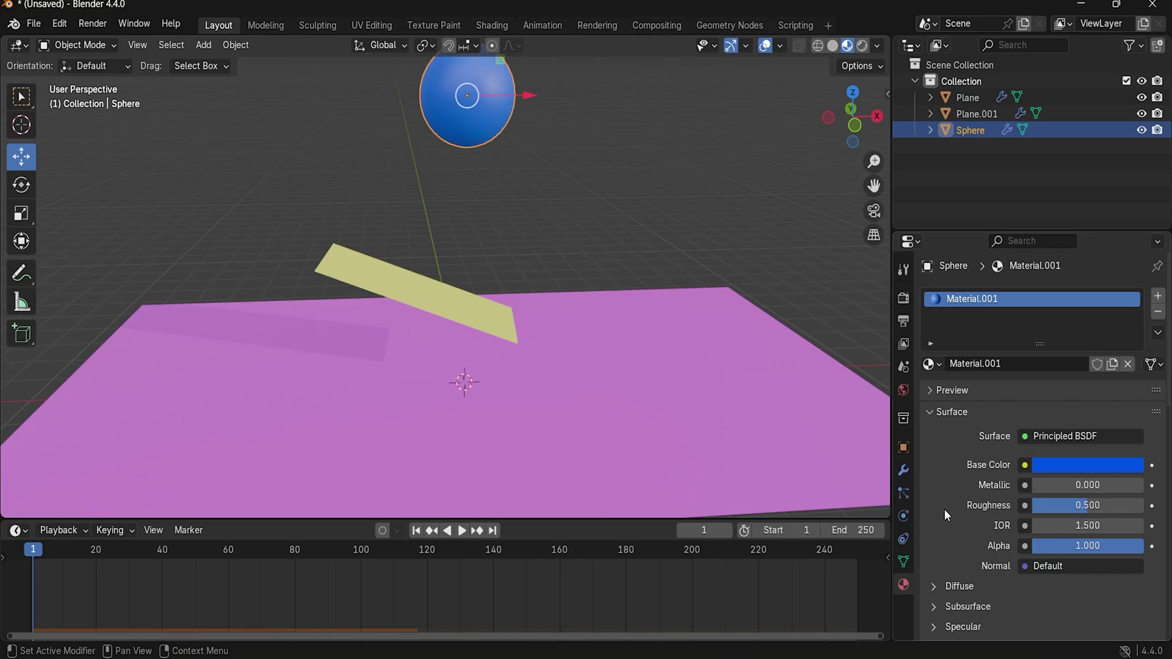
click(905, 515)
scroll(1075, 445, down, 5)
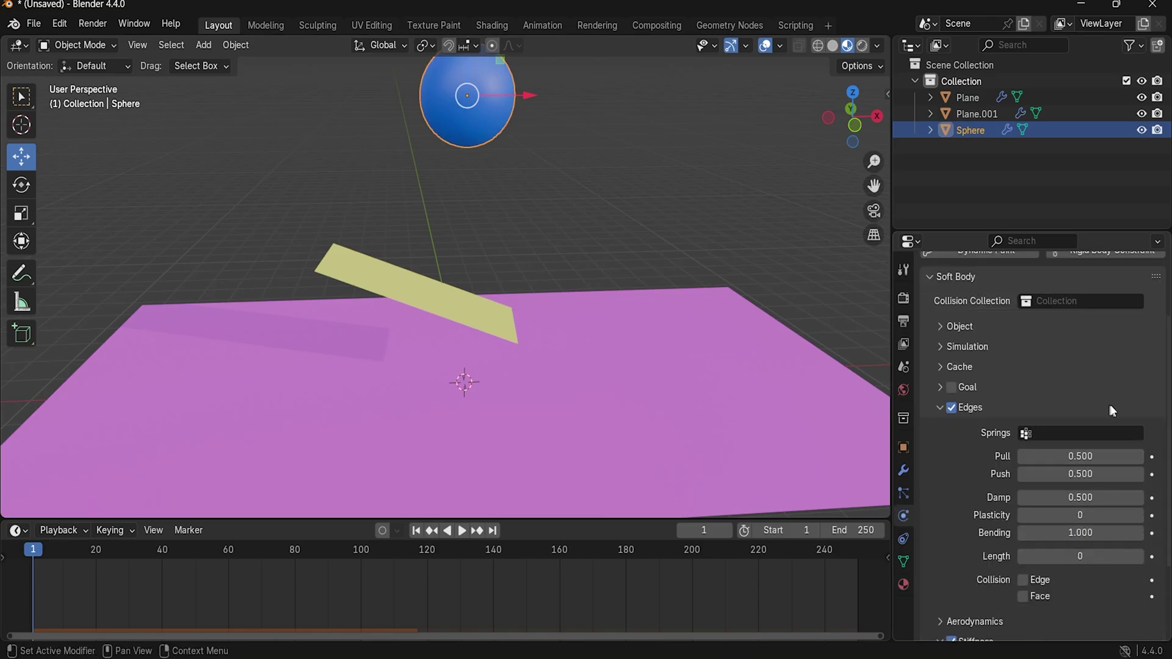
scroll(1112, 411, down, 4)
click(1099, 435)
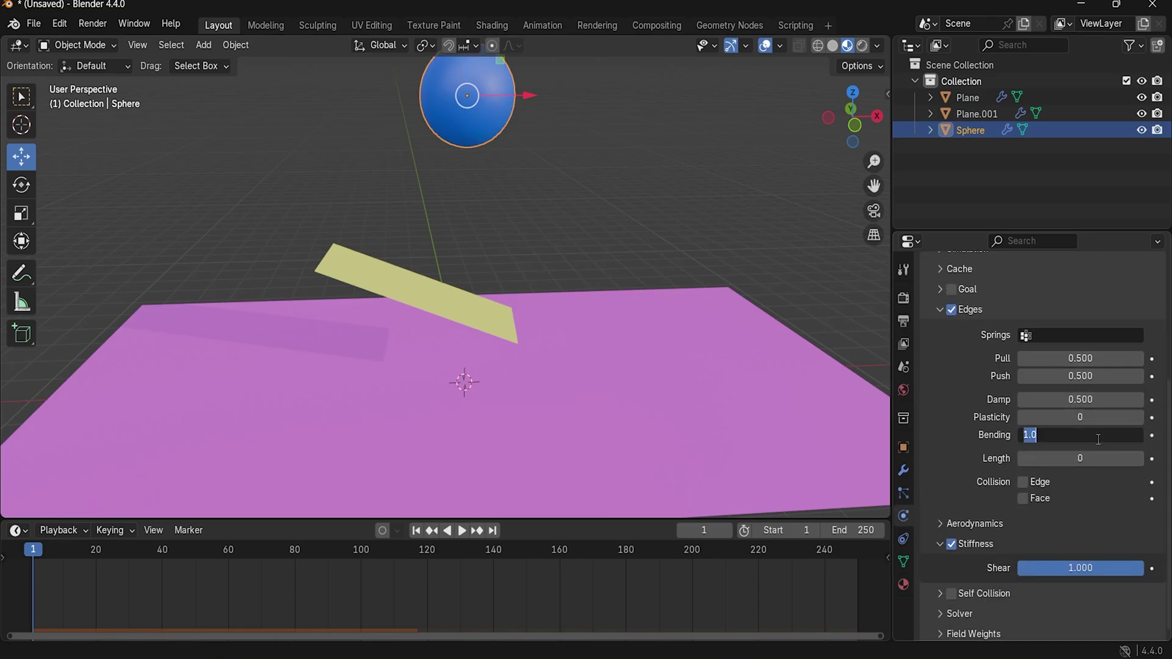
text(5)
key(Return)
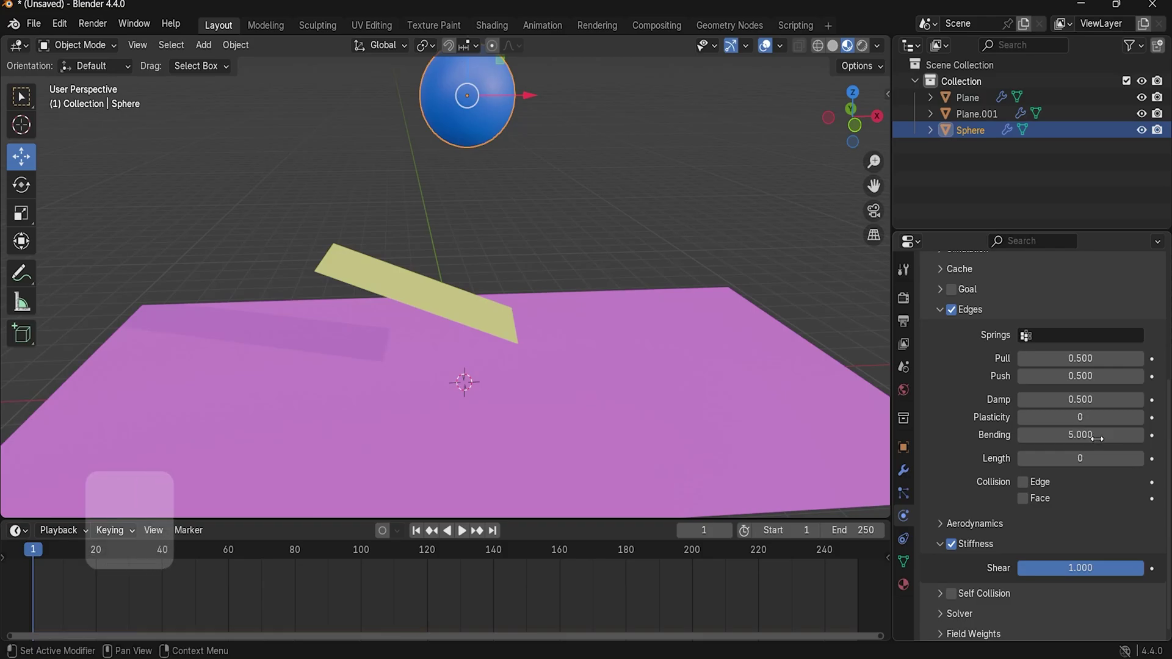
Step: Play the simulation twice from the first frame to examine the sphere's bending behavior, reviewing its Edges settings between runs
key(space)
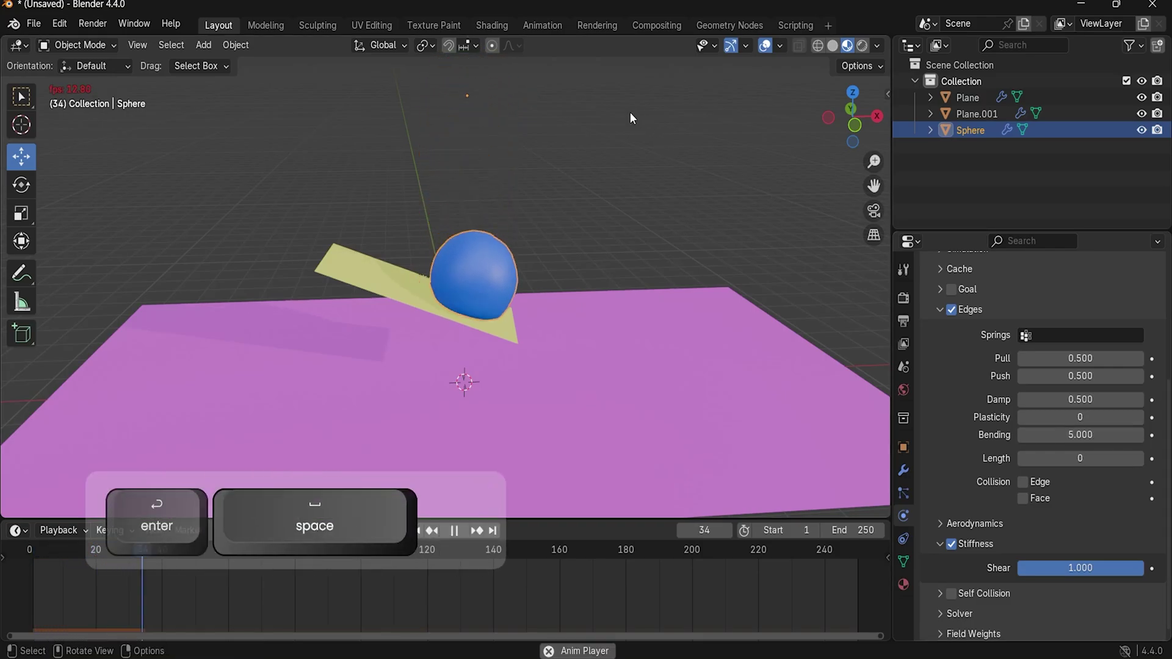
key(space)
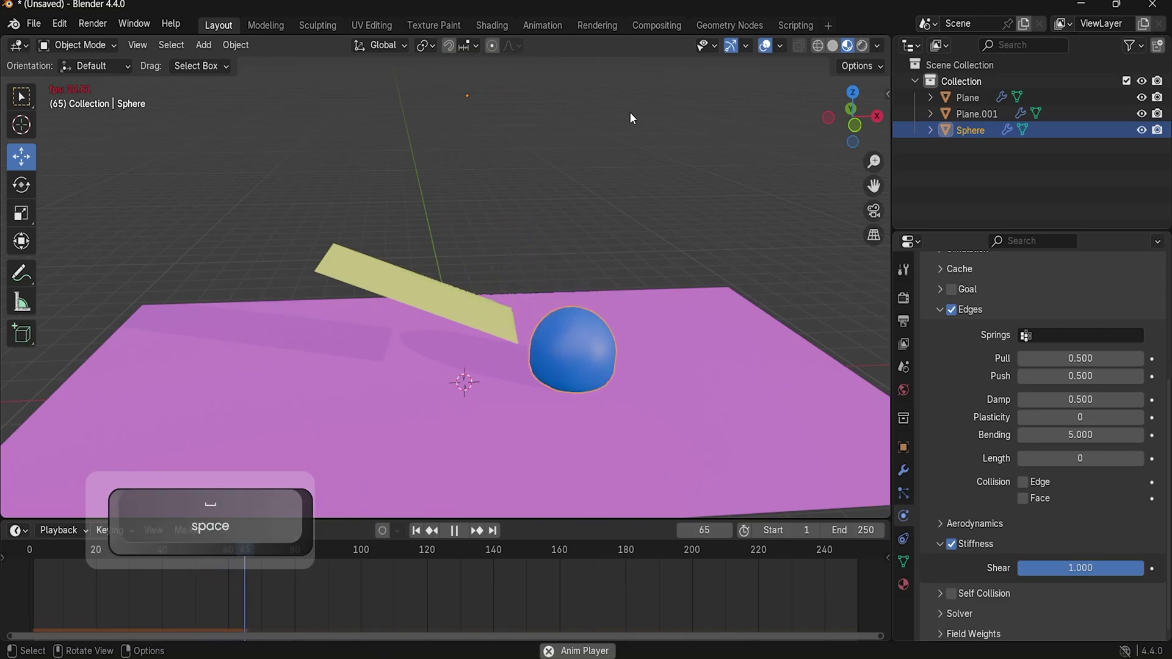
click(416, 530)
scroll(1042, 306, up, 5)
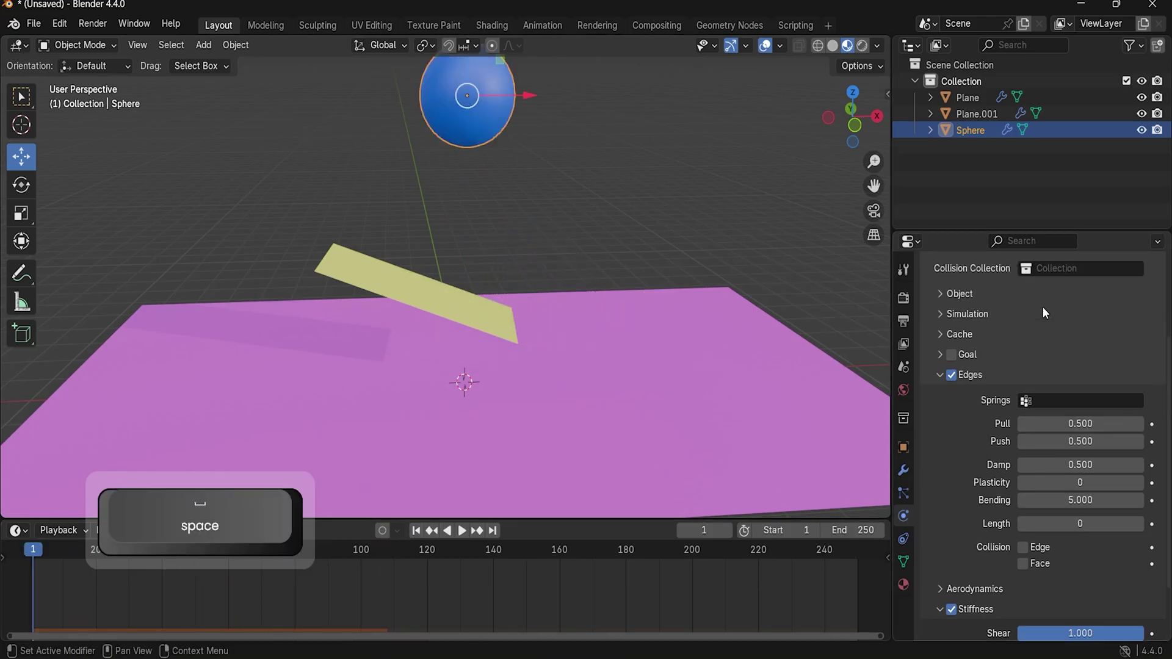
scroll(947, 515, down, 5)
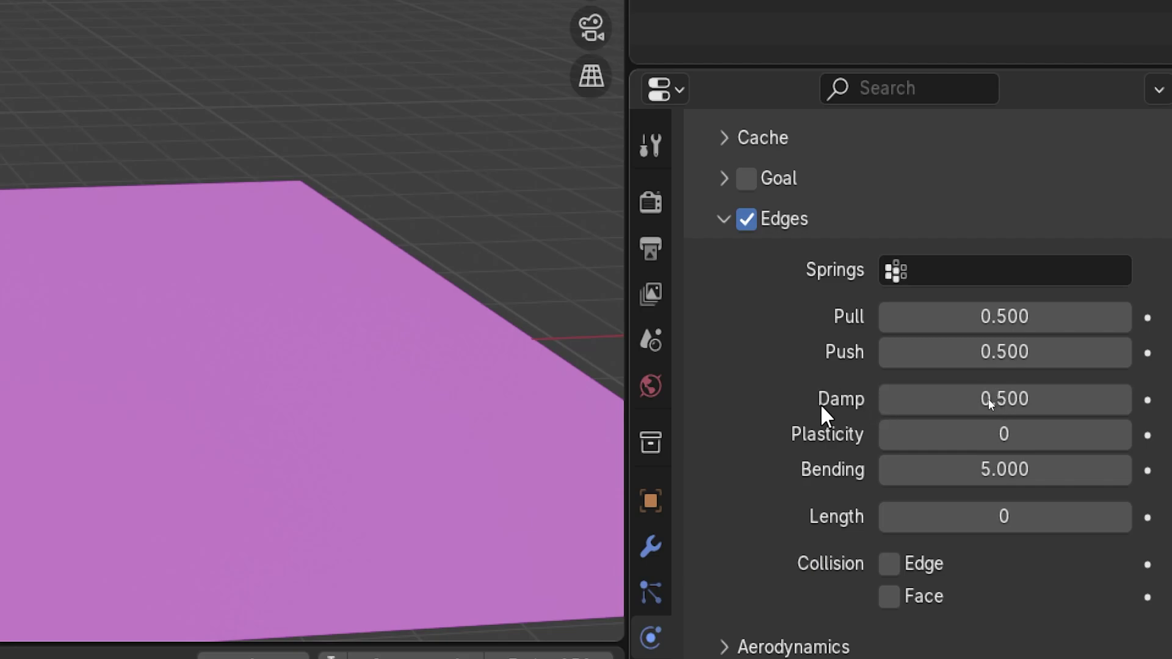
key(super+minus)
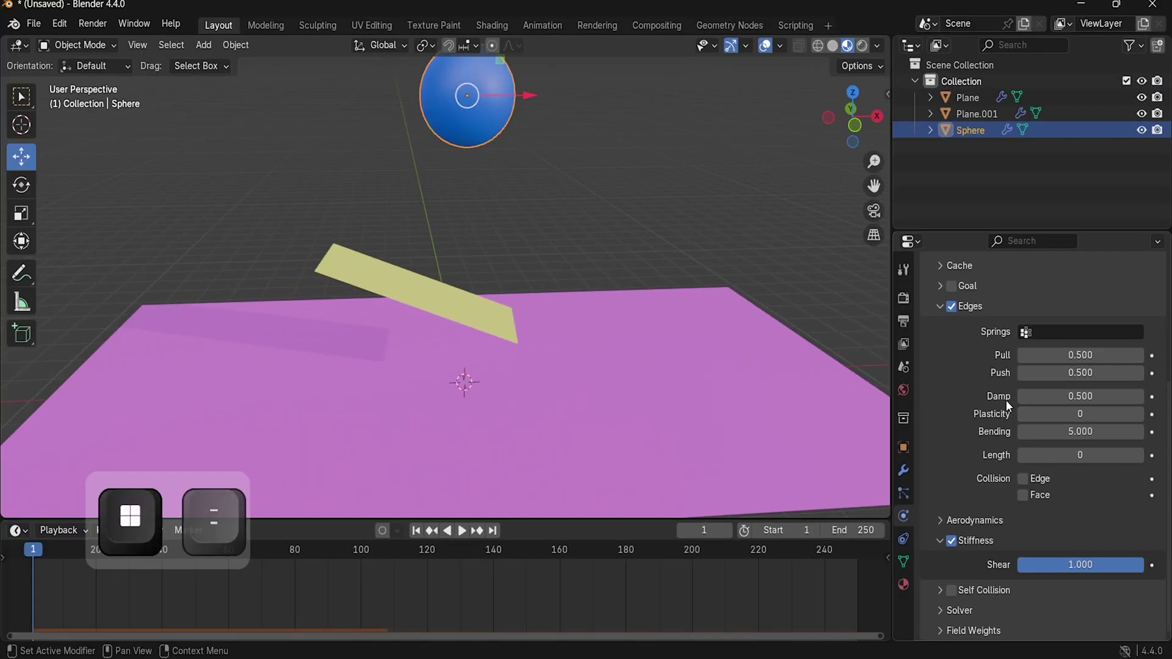
key(space)
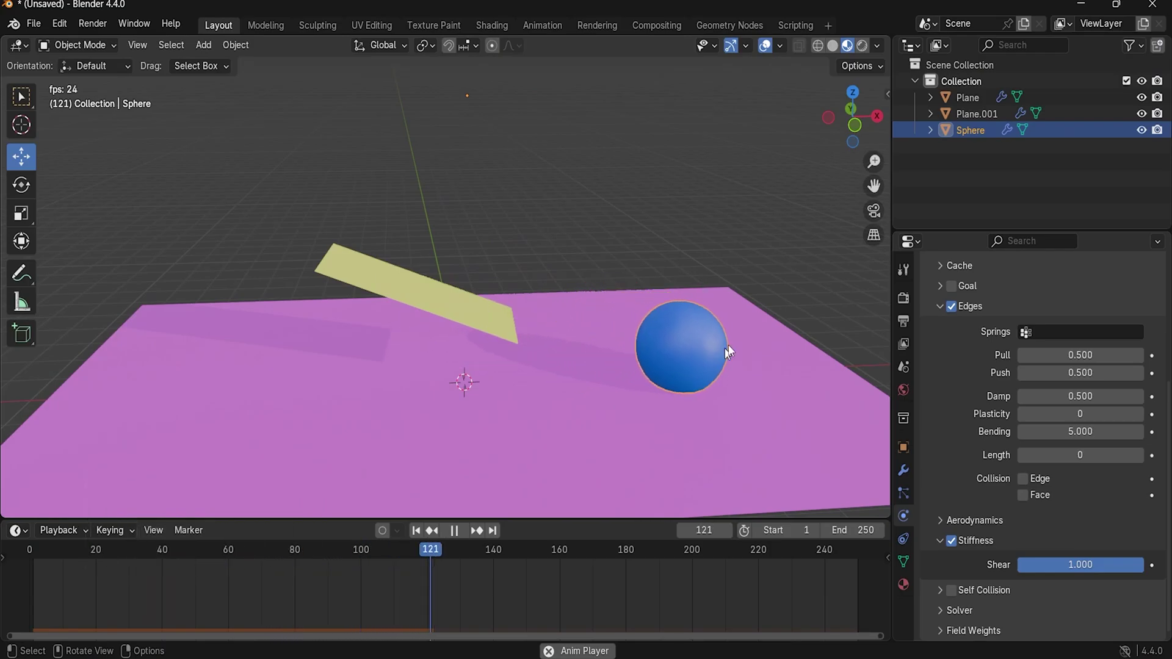
key(space)
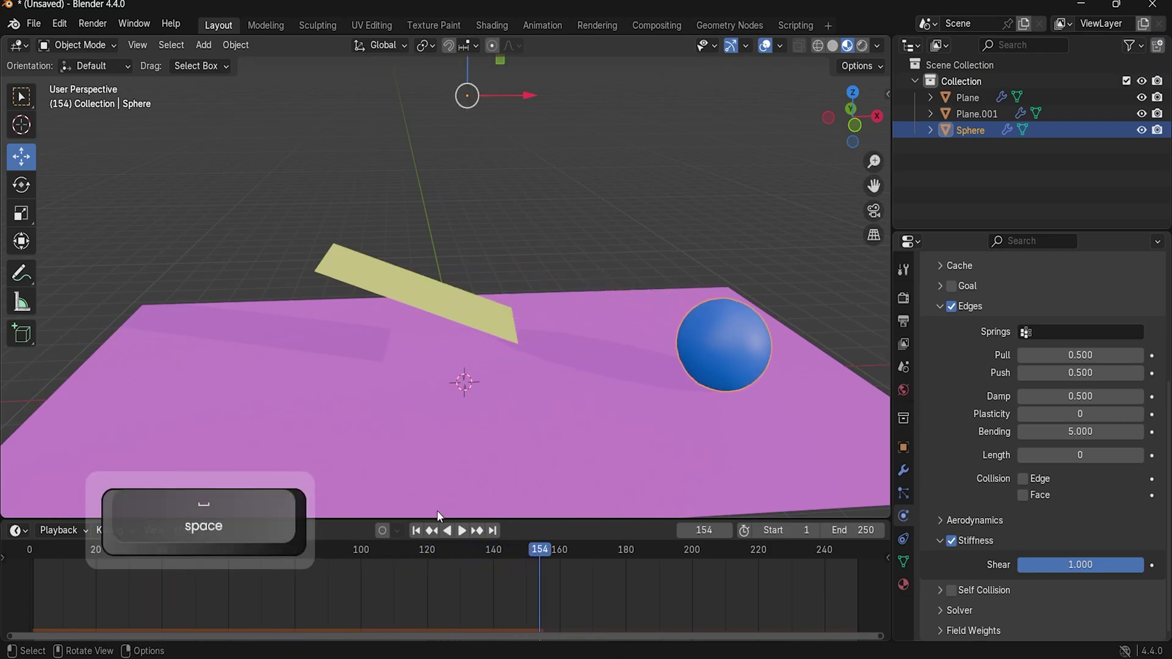
click(416, 531)
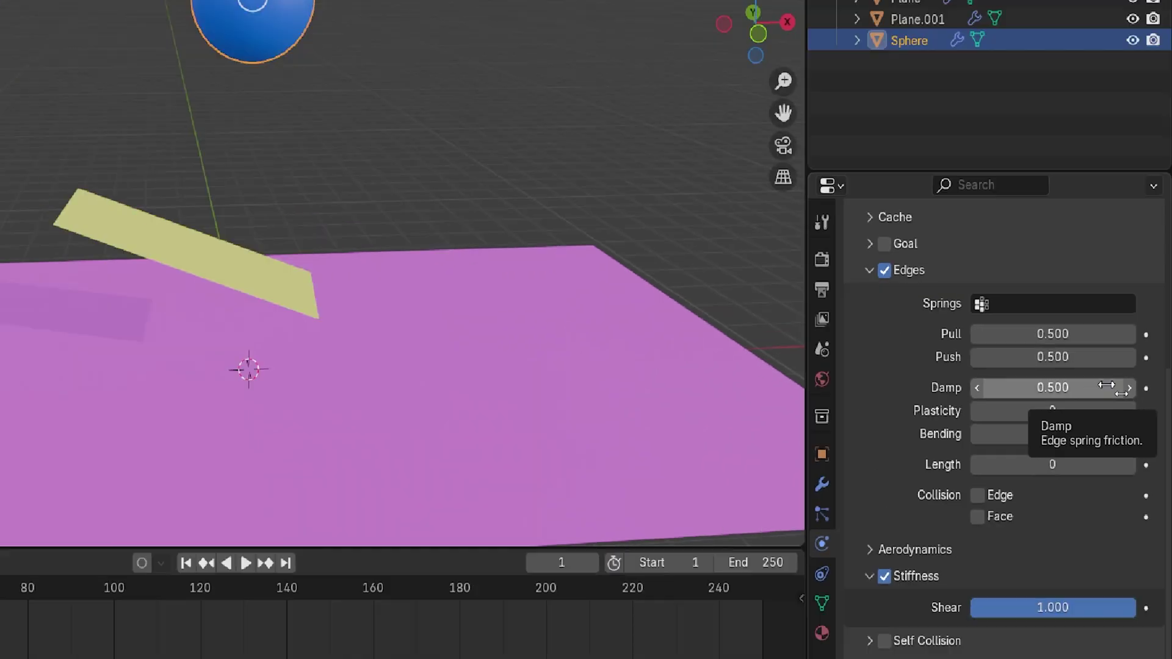
Step: Set the sphere's soft body edge Damp to its maximum of 50 and play the simulation
key(minus)
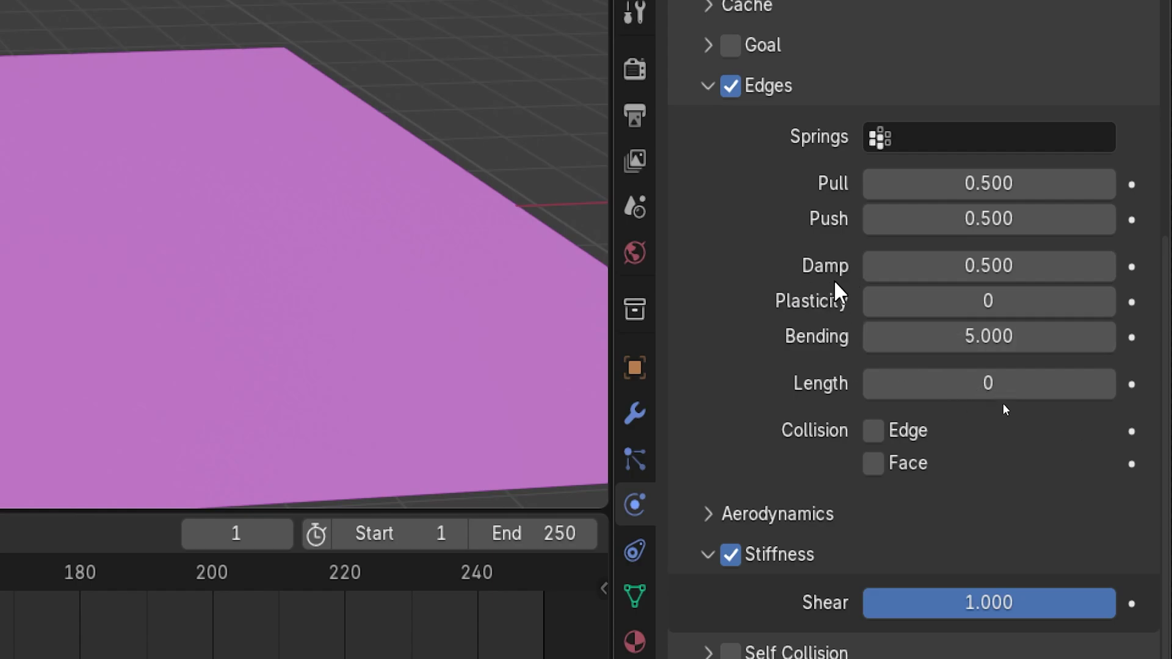
click(1016, 269)
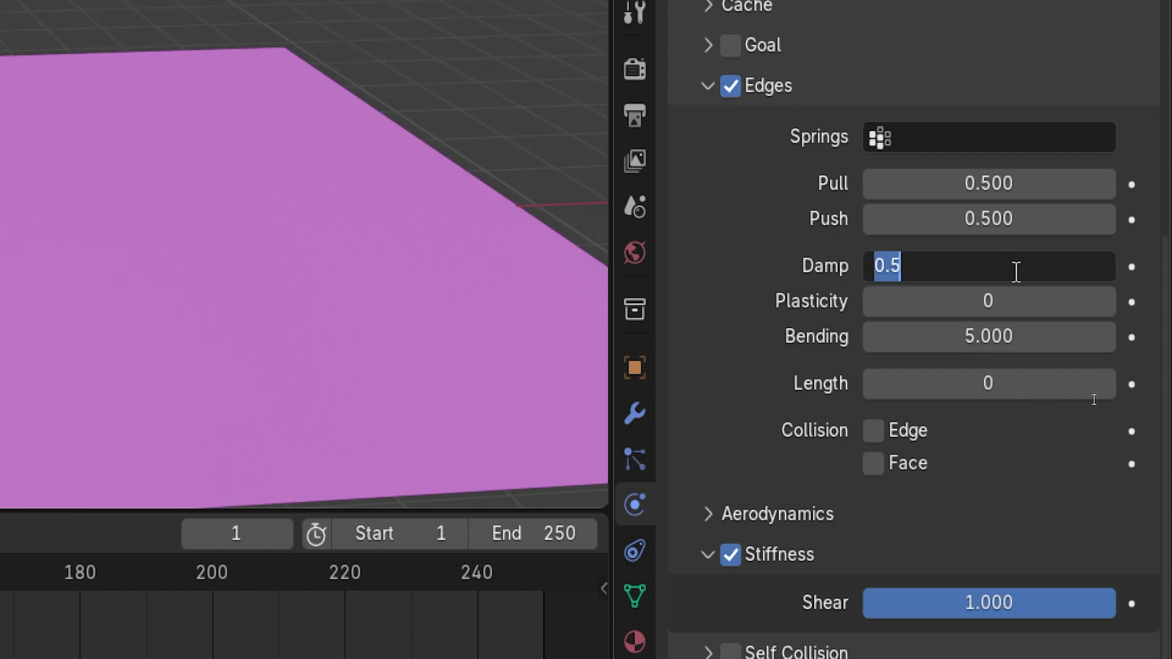
text(1.0)
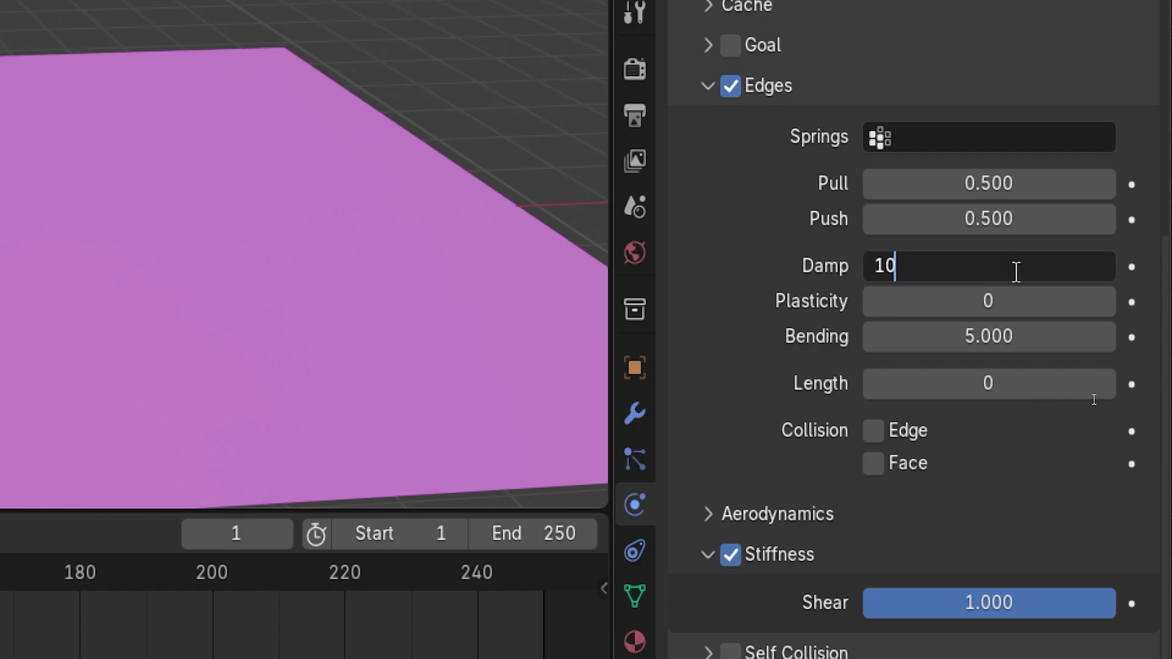
text(0)
key(Return)
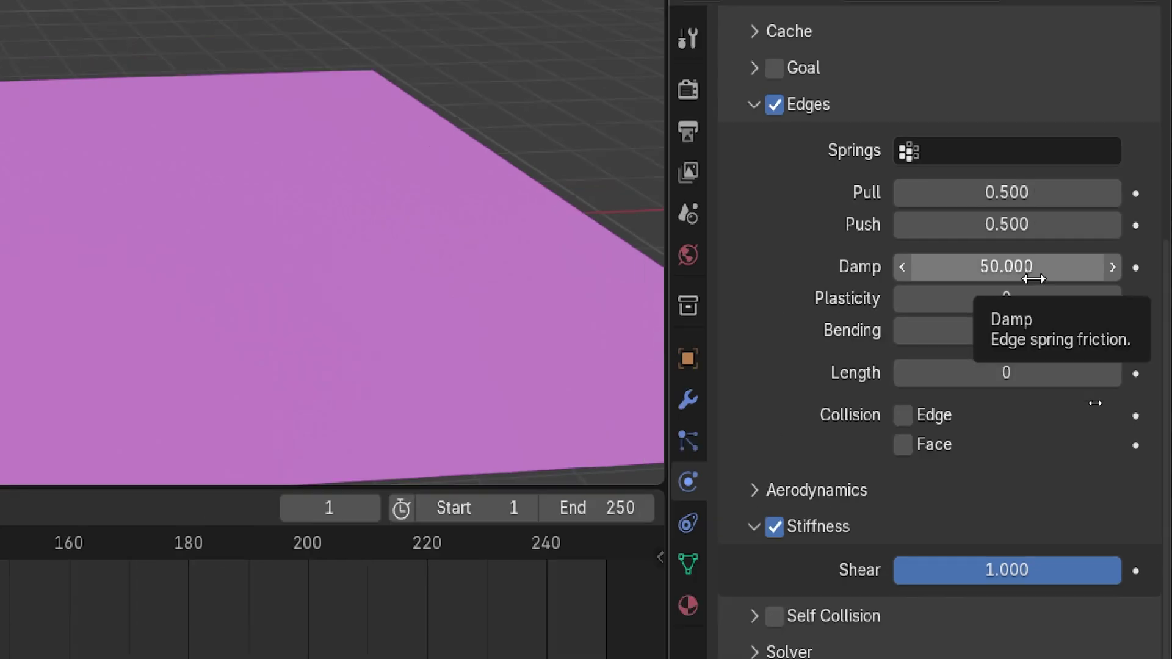
key(super+minus)
key(space)
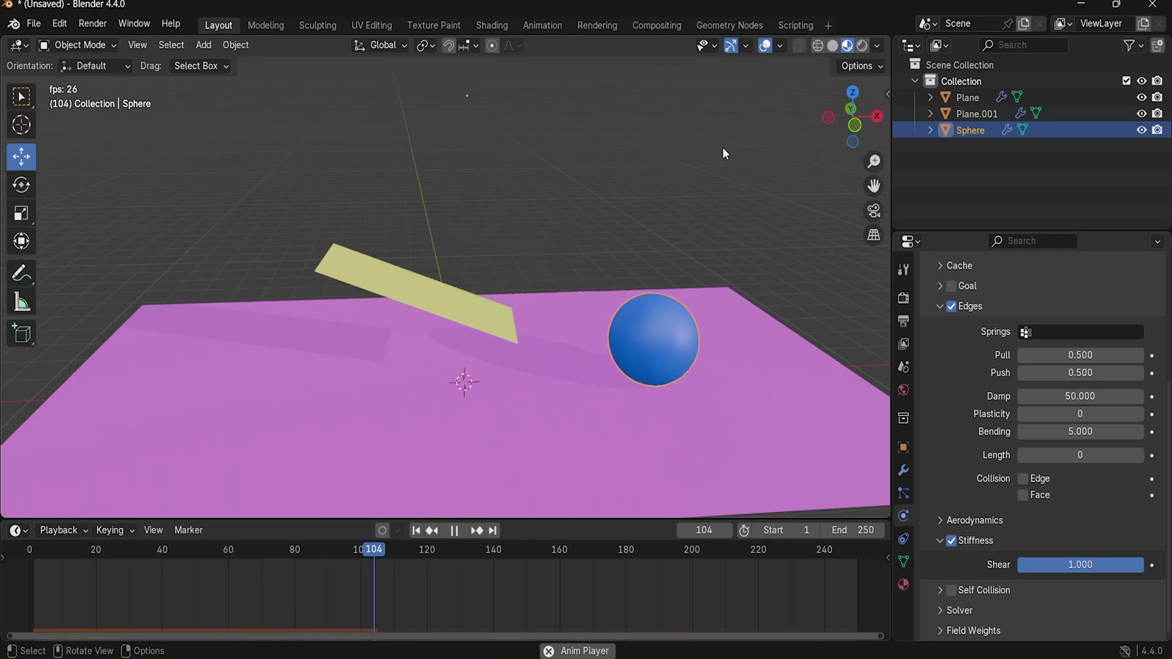
key(space)
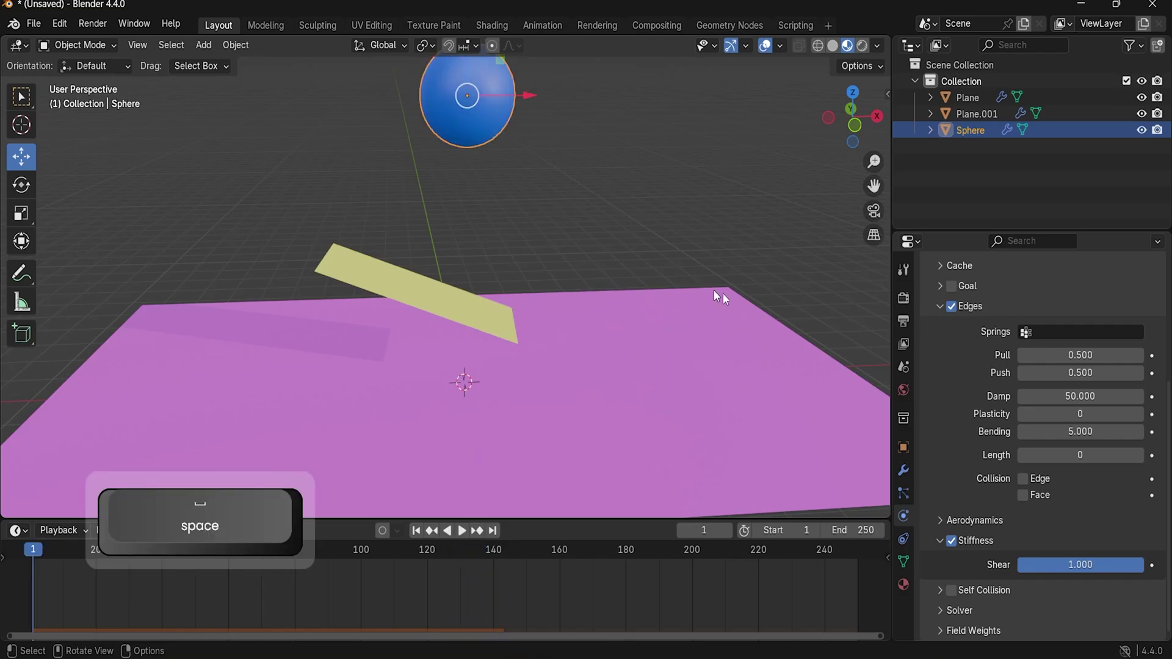
Step: Set the sphere's edge Damp to 0 and play the simulation for comparison
click(1062, 397)
text(0)
key(Return)
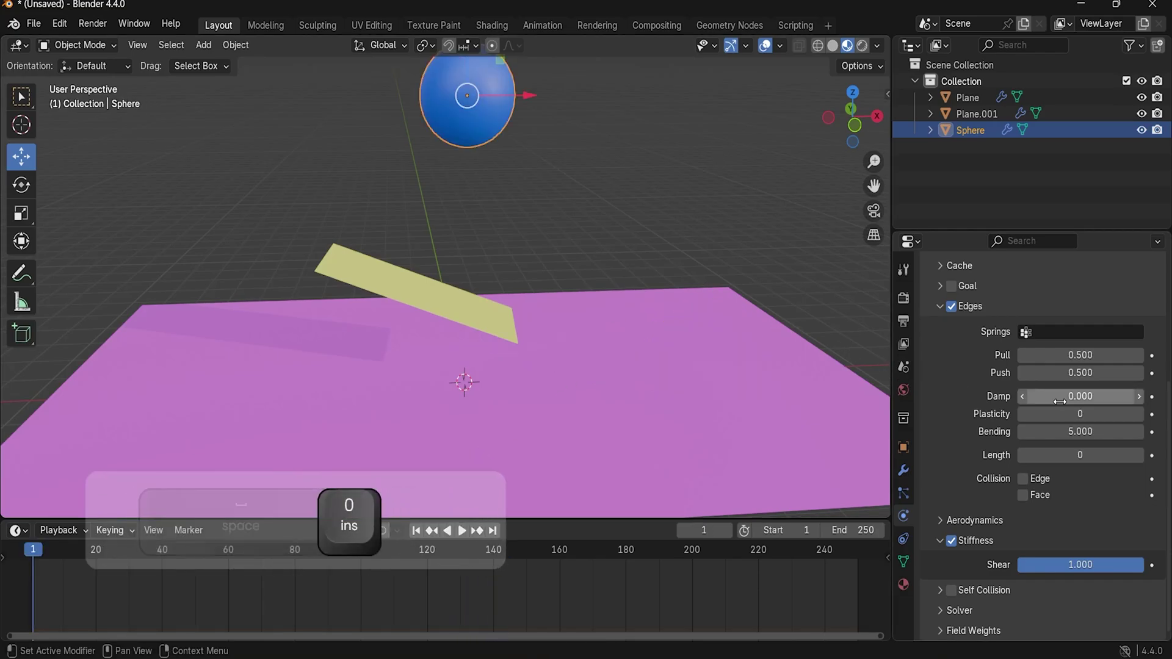
key(space)
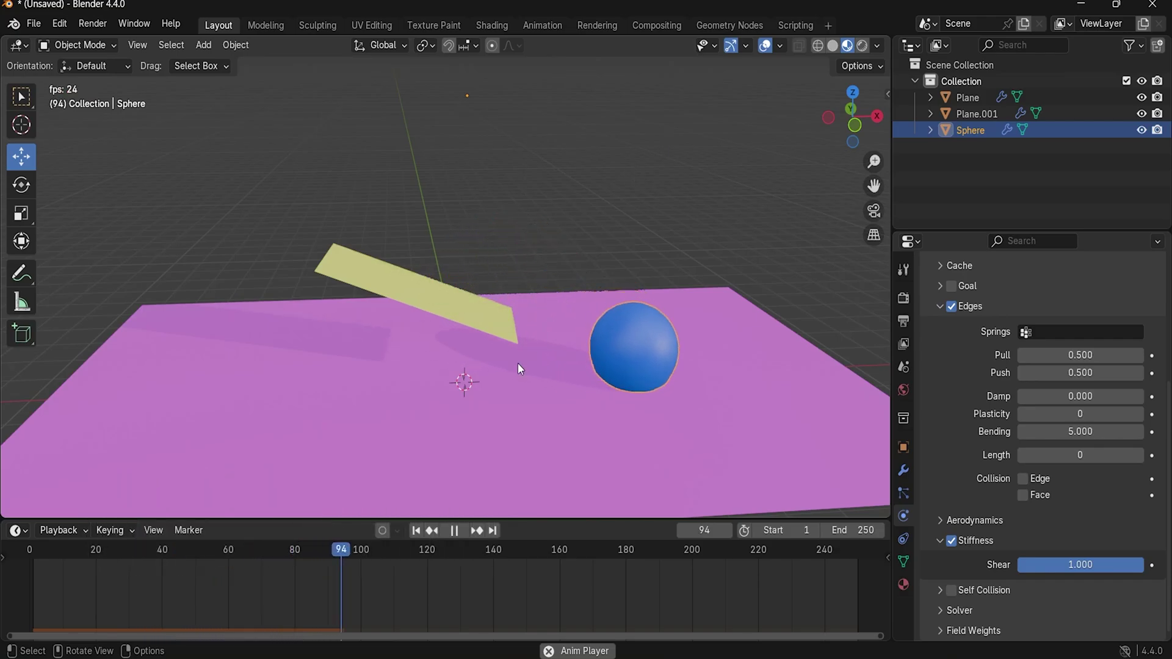
key(space)
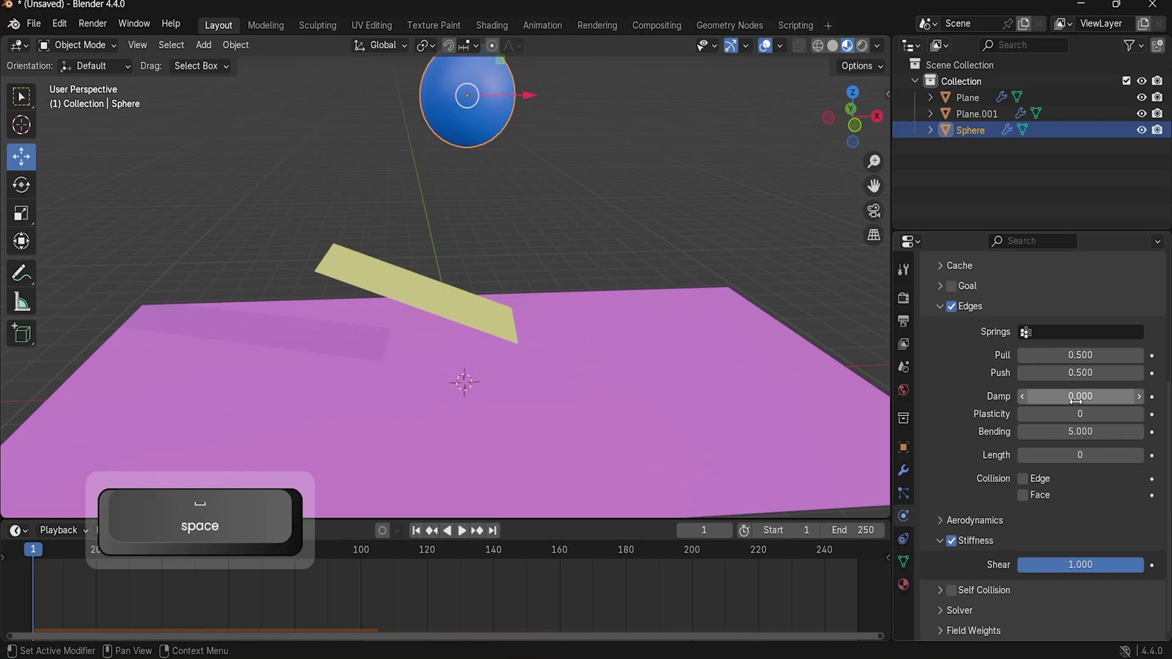
Step: Return the sphere's edge Damp to 50, replay the simulation and rewind to the first frame
click(1079, 396)
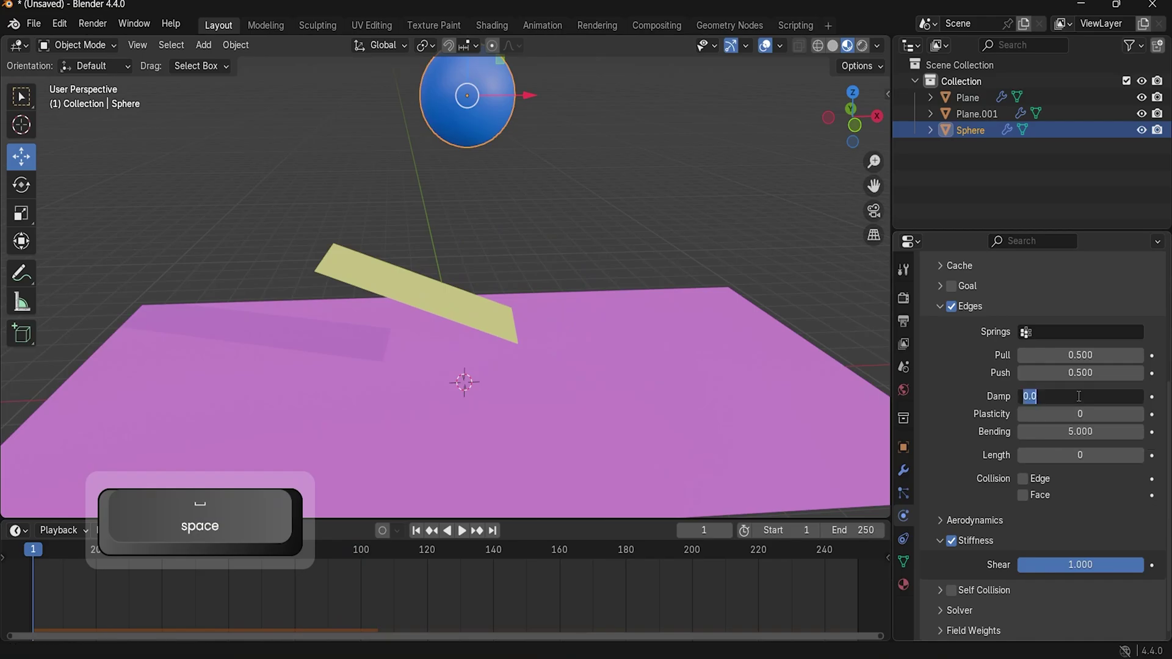
text(50)
key(Return)
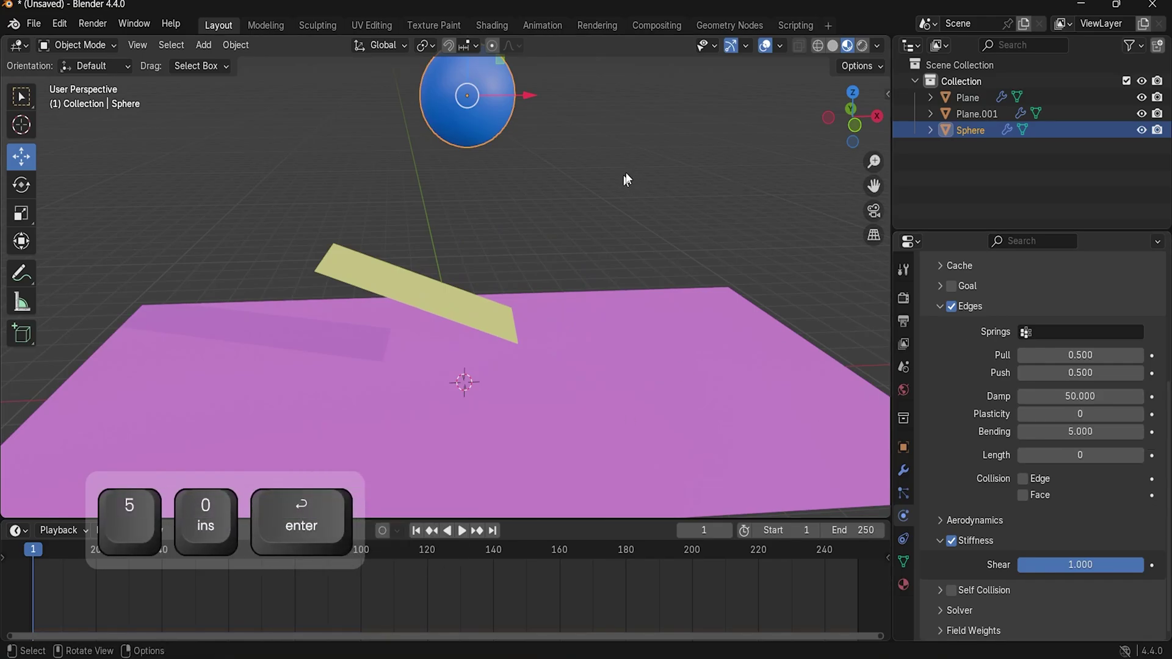
key(space)
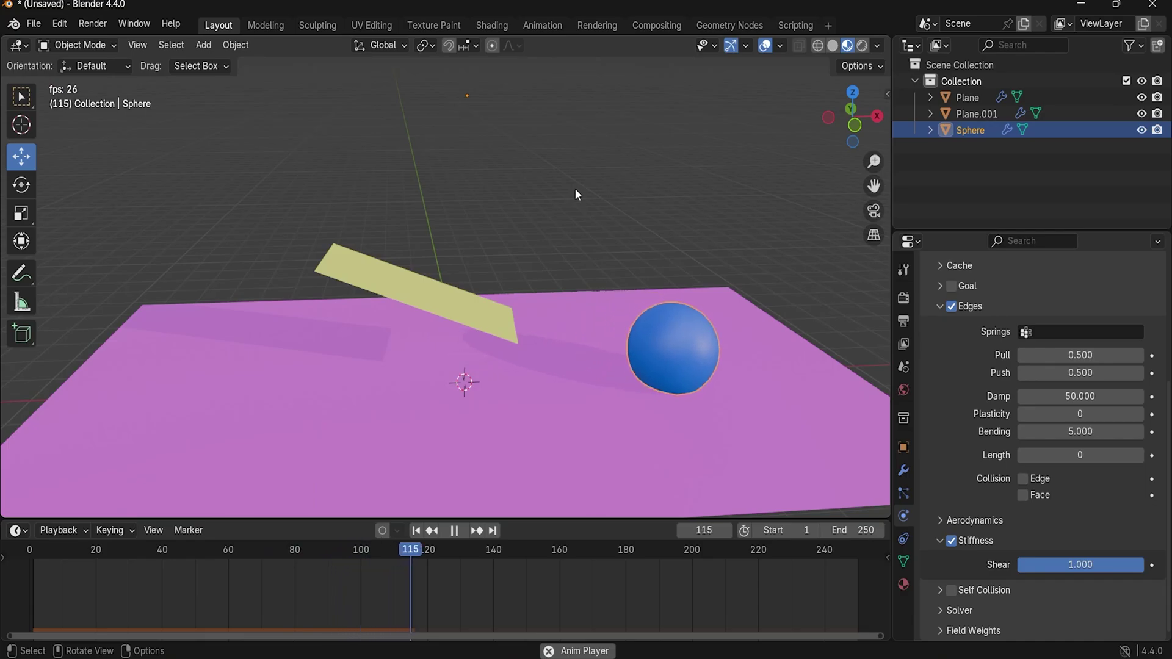
key(space)
click(416, 531)
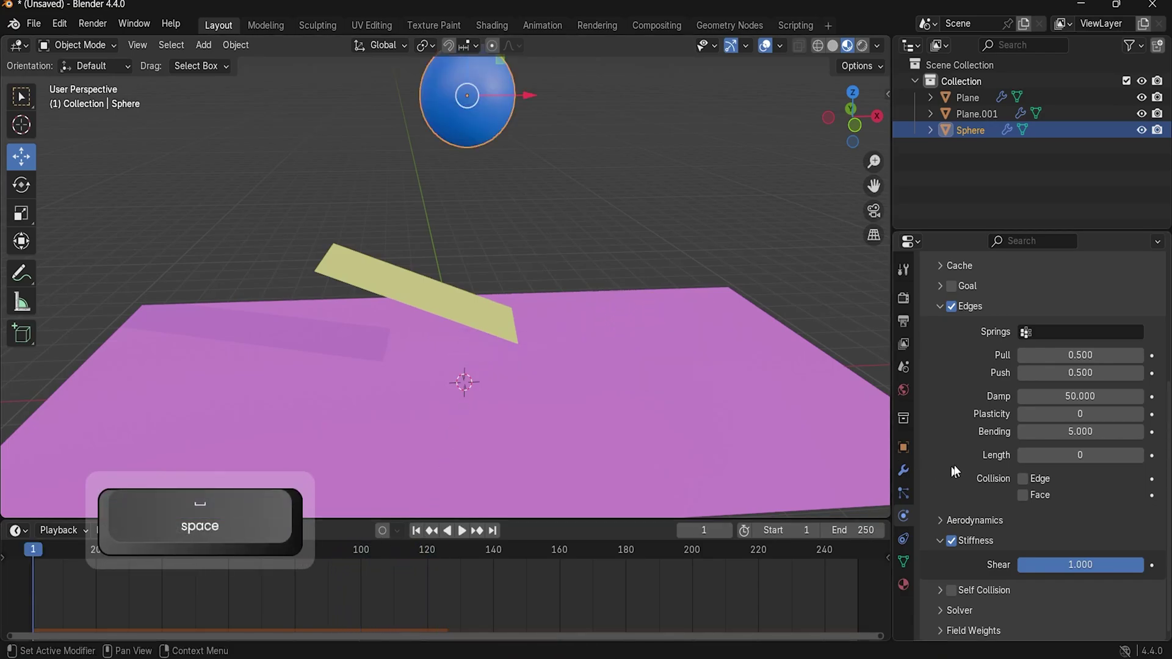
Step: Expand the sphere's soft body Object settings and examine Friction and Mass alongside the Edges values
scroll(977, 414, up, 3)
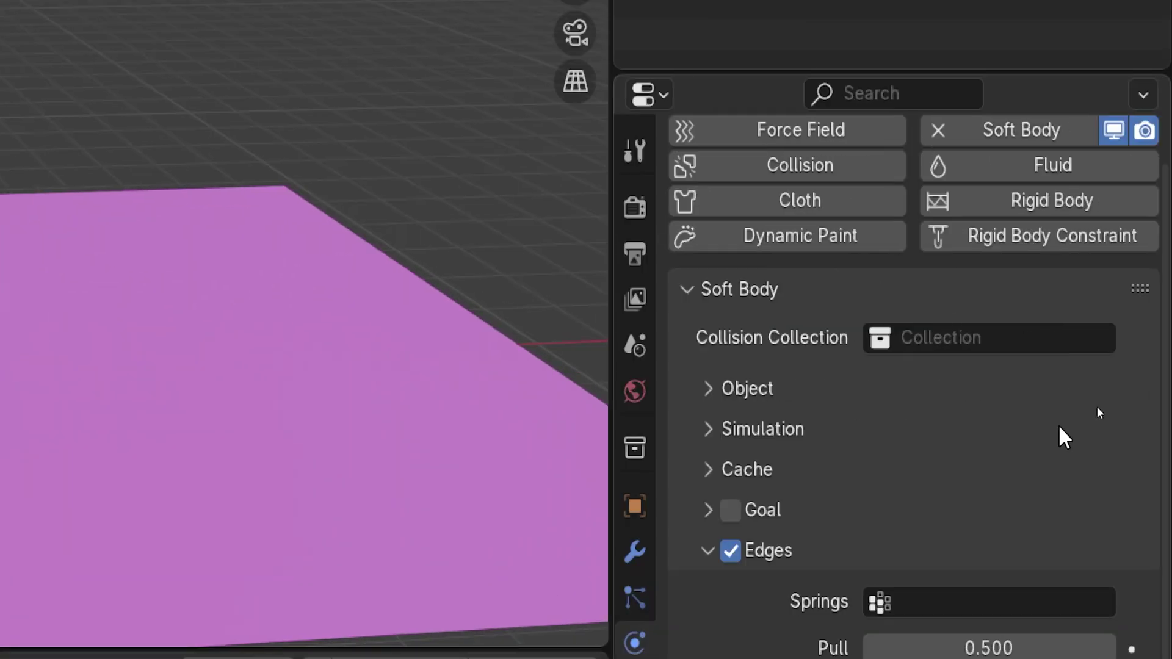
click(708, 388)
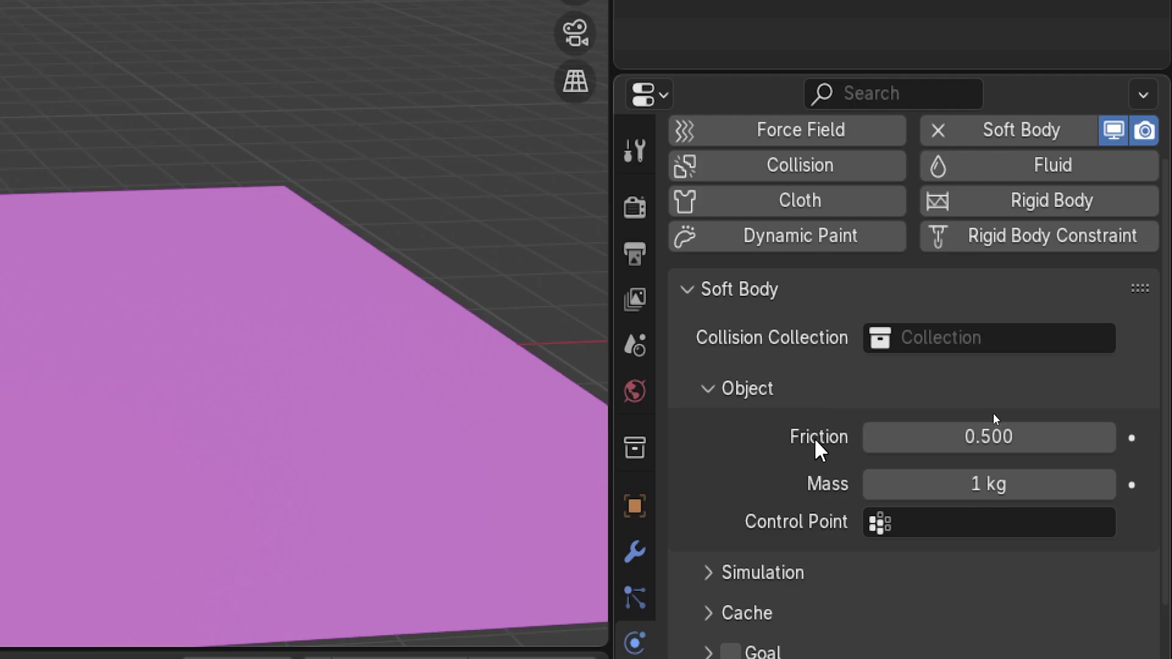
key(super+minus)
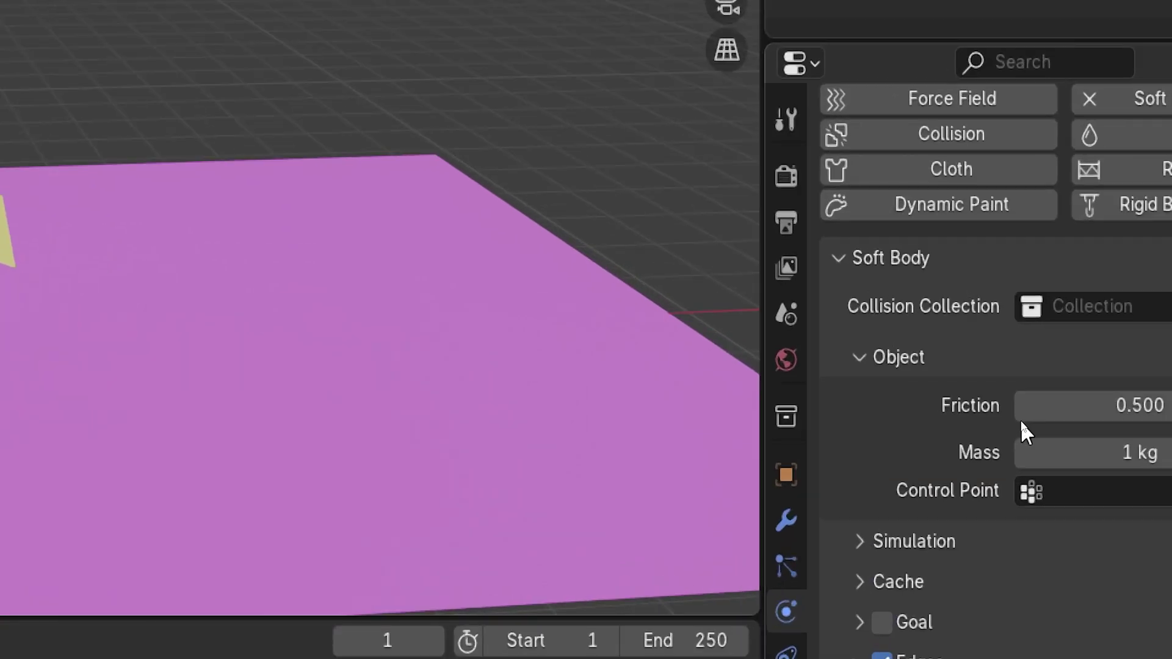
key(super+minus)
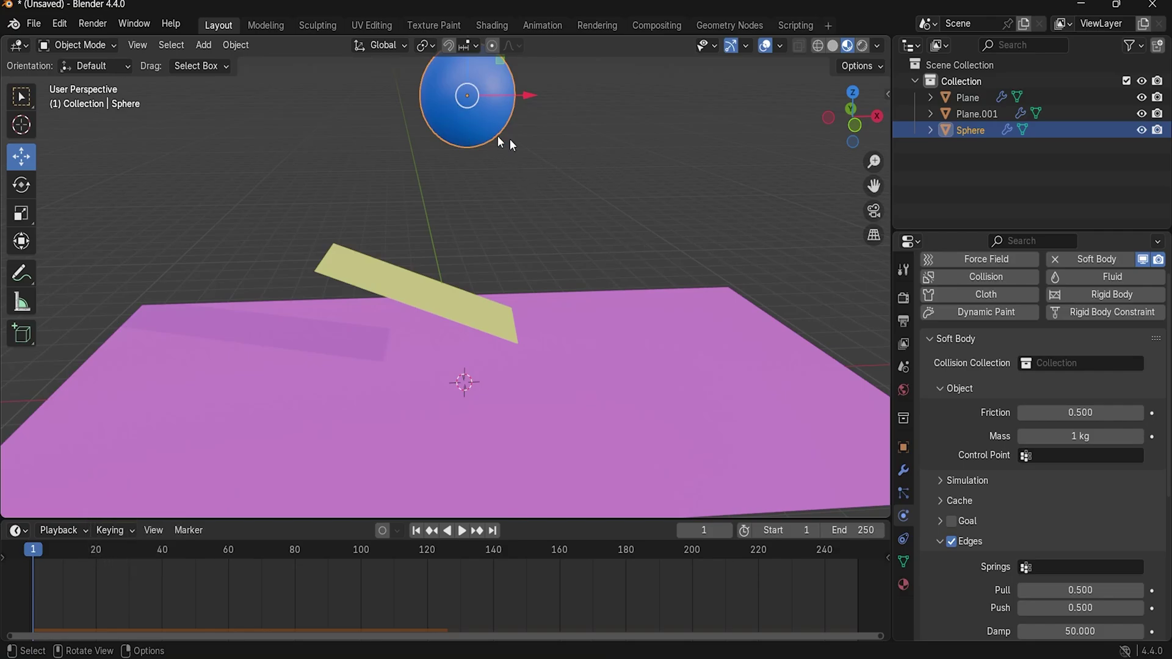
scroll(1033, 488, down, 3)
scroll(940, 506, down, 3)
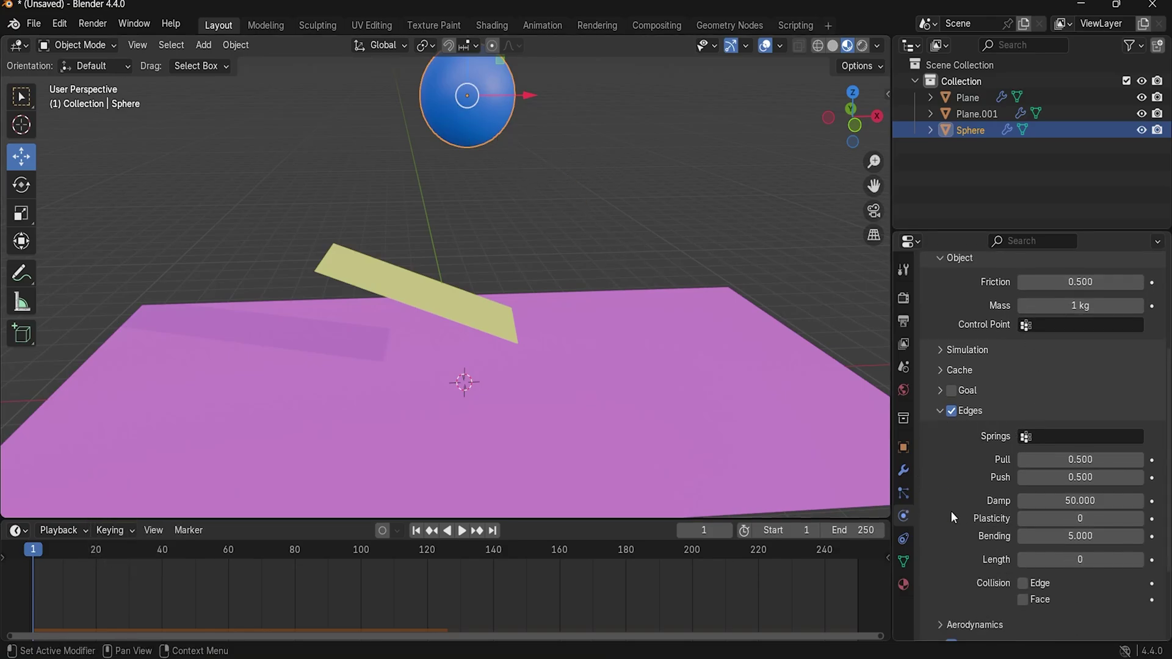
scroll(952, 513, up, 5)
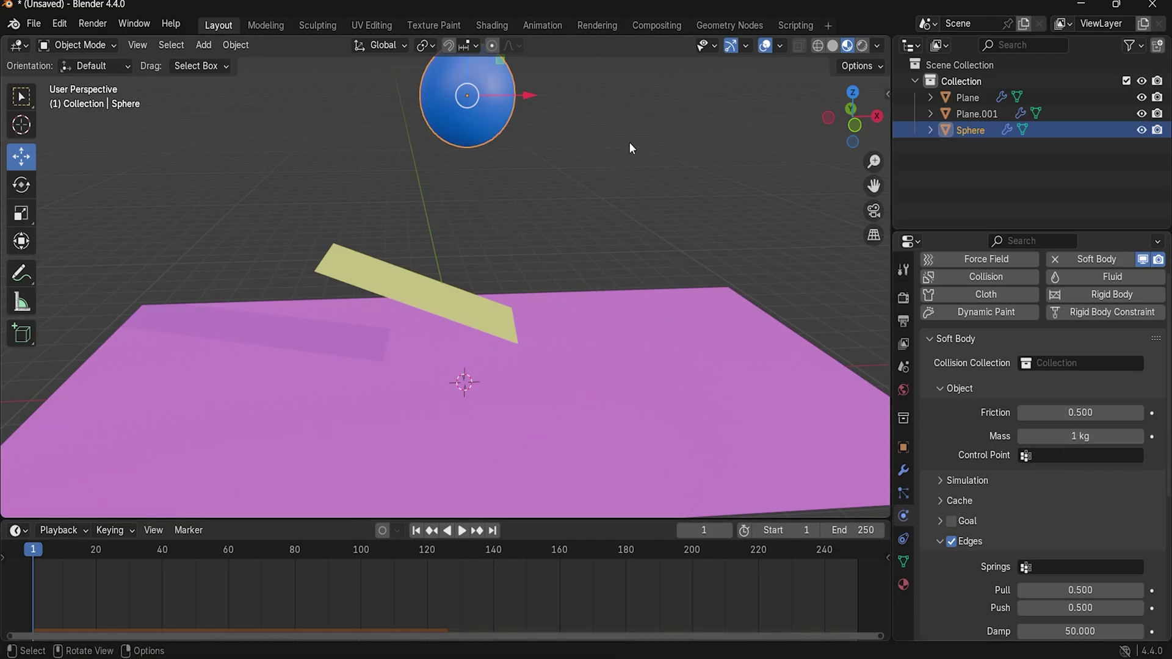
Step: Replay the sphere's fall, return to the first frame and review the soft body Damp setting under Edges
key(space)
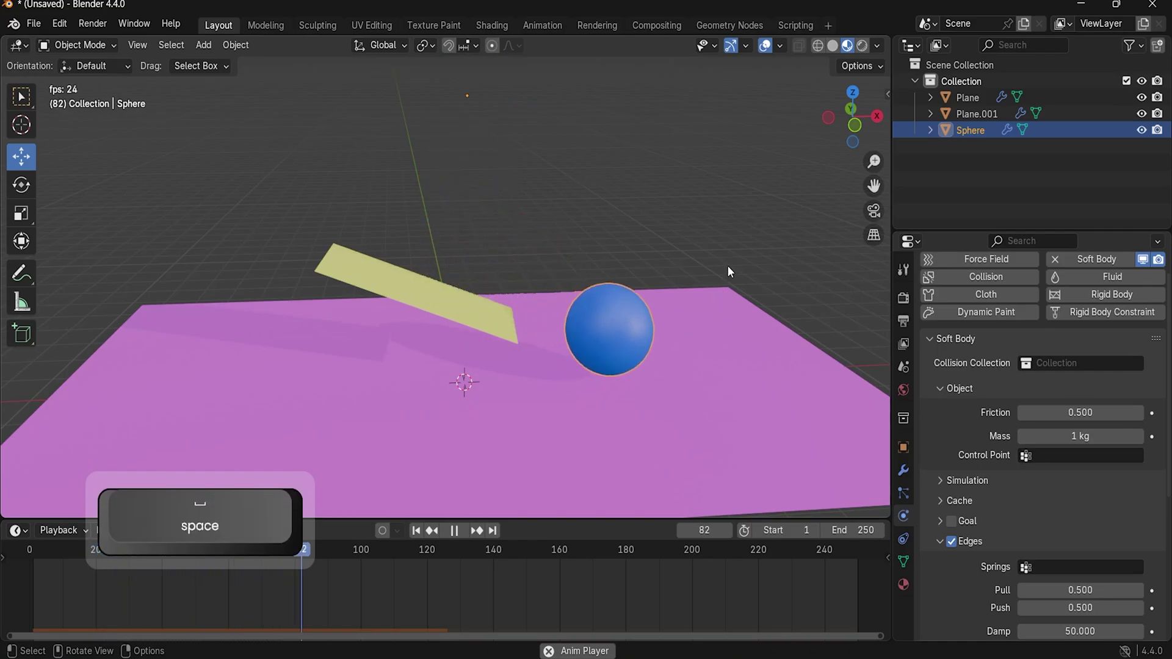
key(Escape)
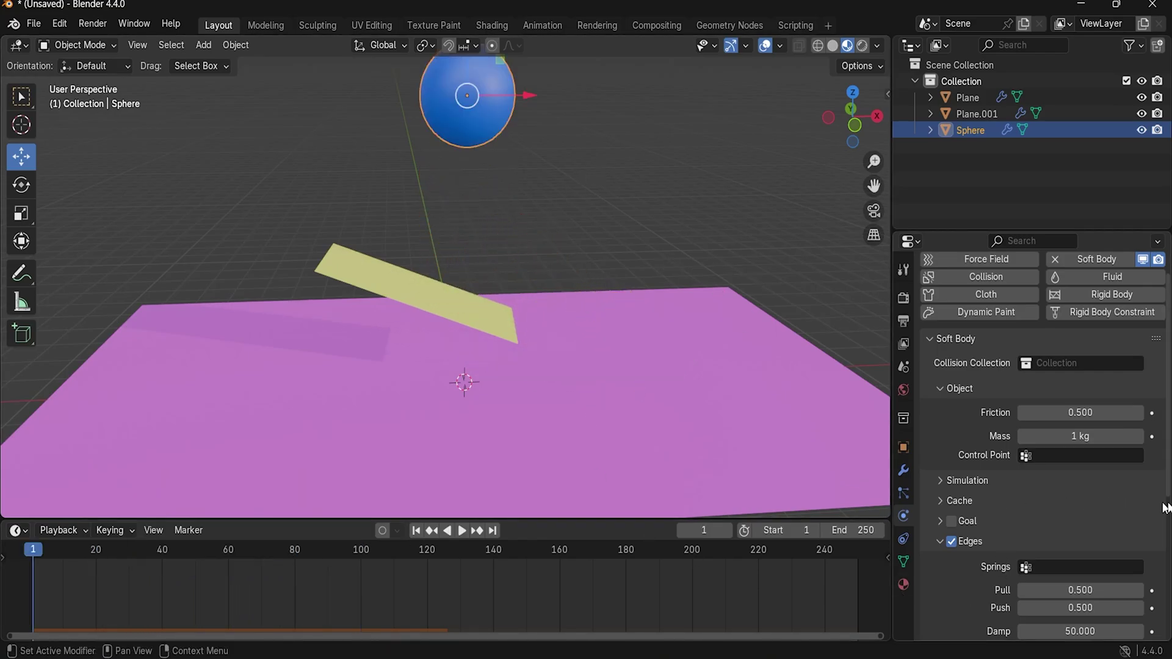
scroll(1063, 497, down, 4)
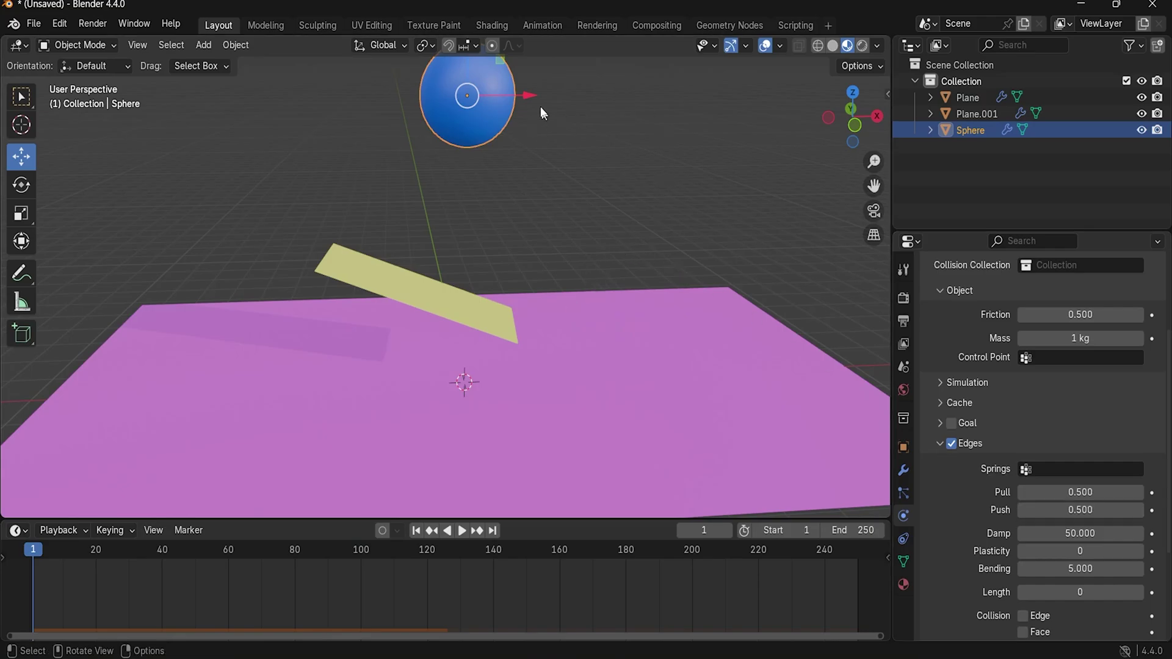
click(1087, 533)
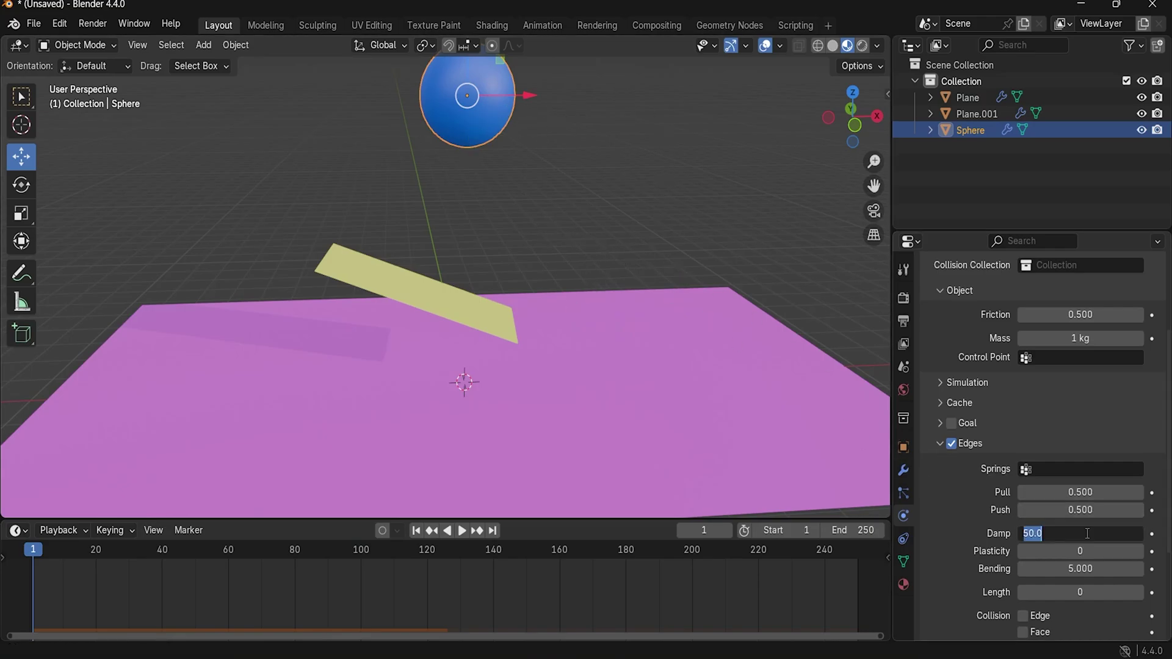
key(Return)
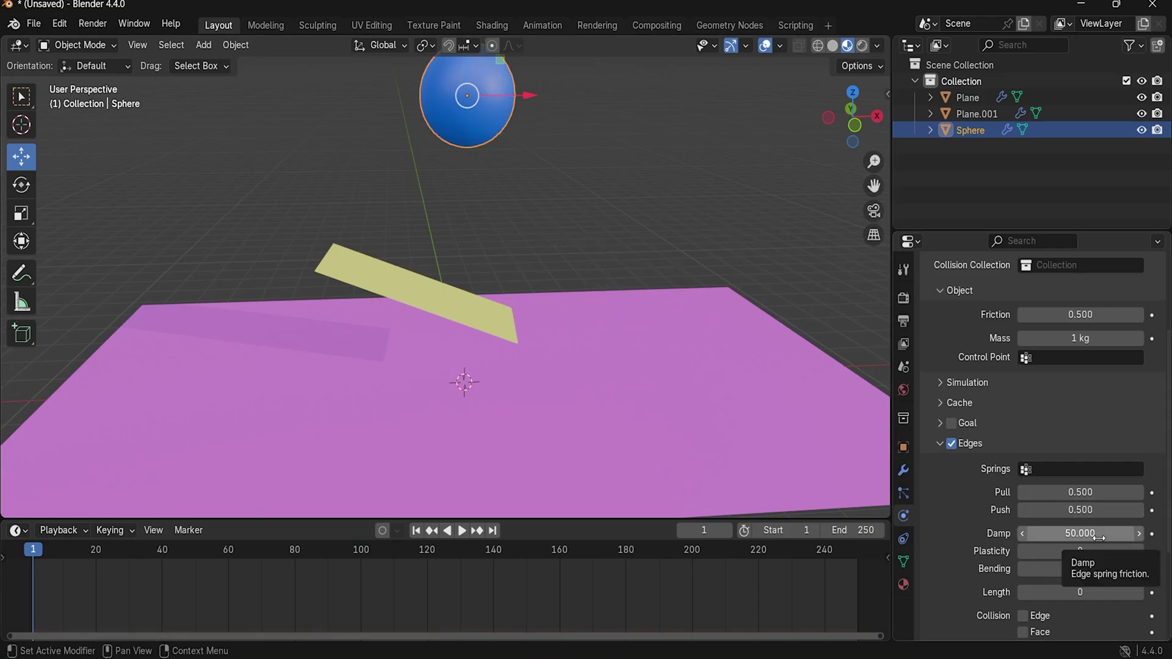
scroll(1100, 537, up, 3)
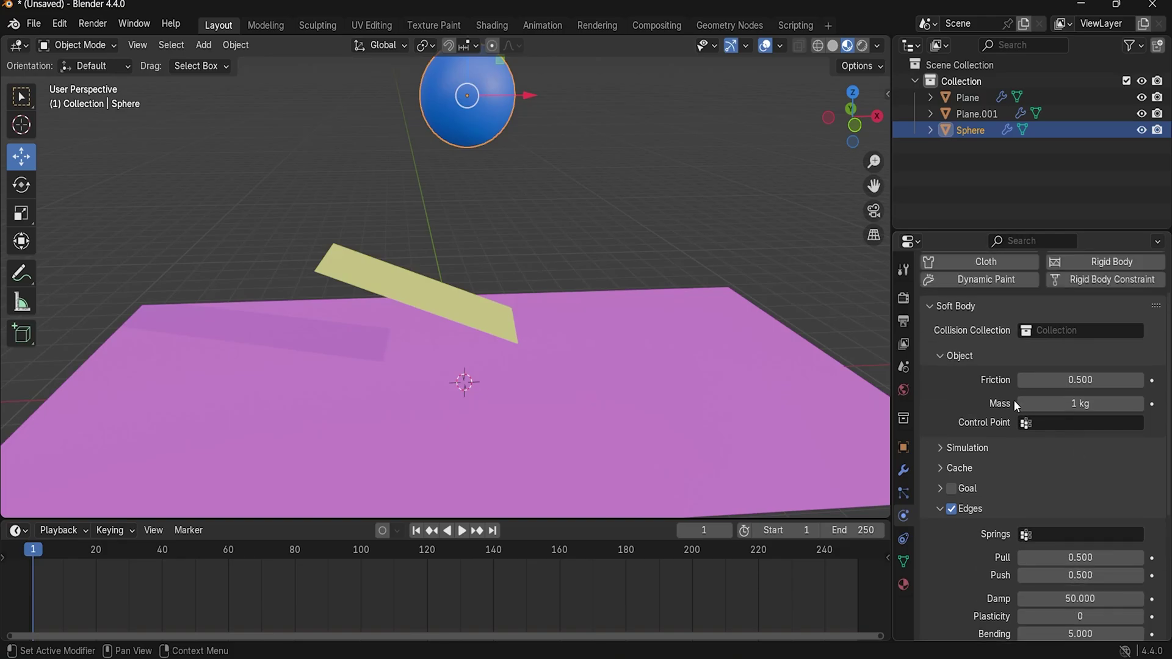
Step: Set the sphere's soft body Mass to 5 kg and play the simulation until the sphere reaches the ground
click(1091, 403)
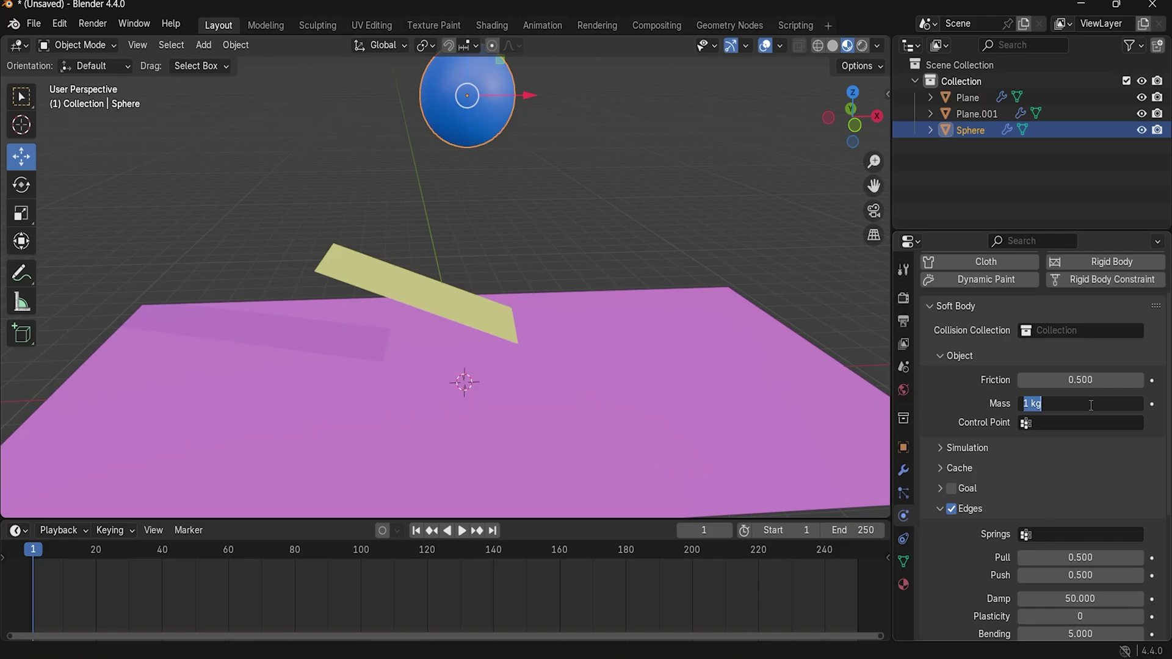
text(5)
key(Return)
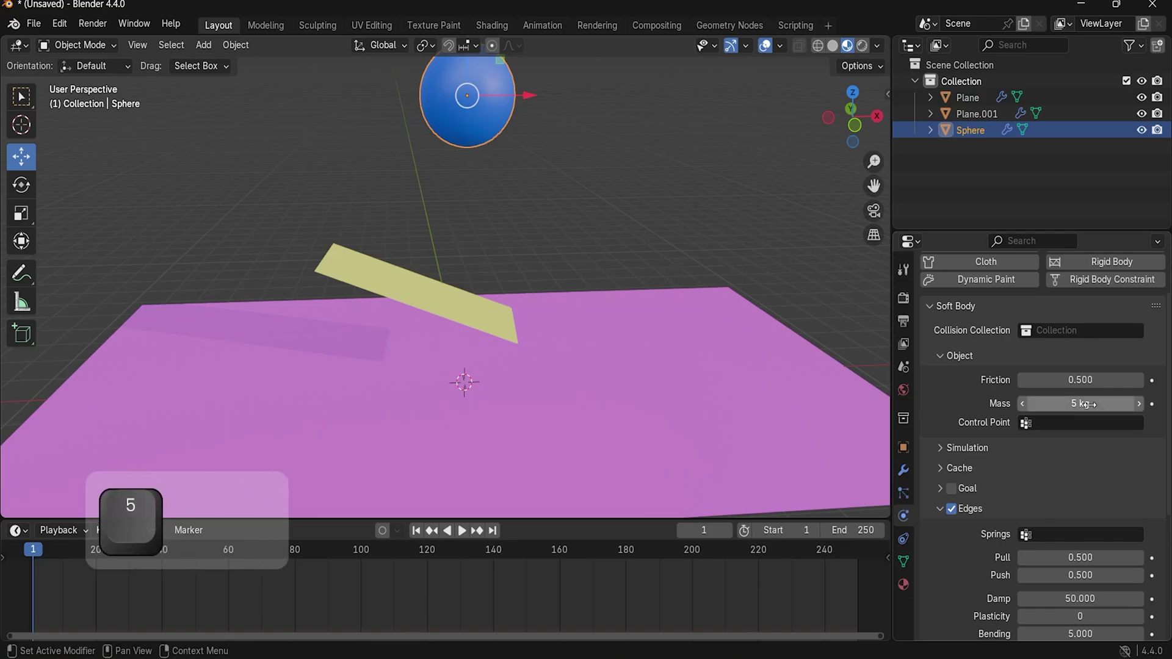
click(595, 137)
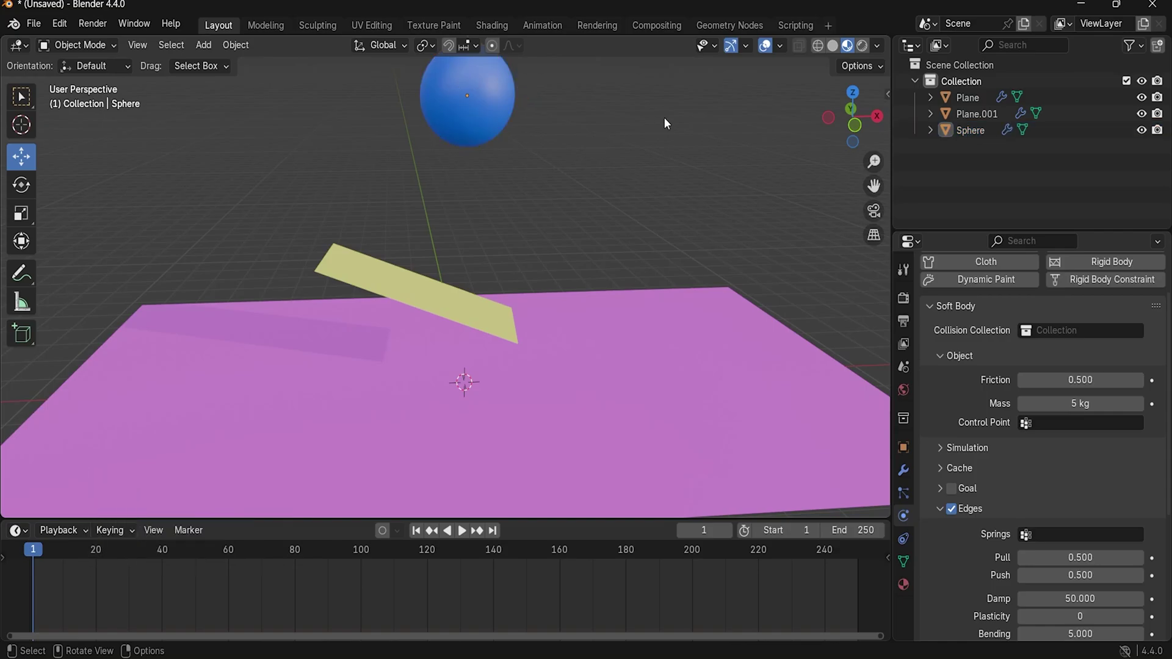
key(space)
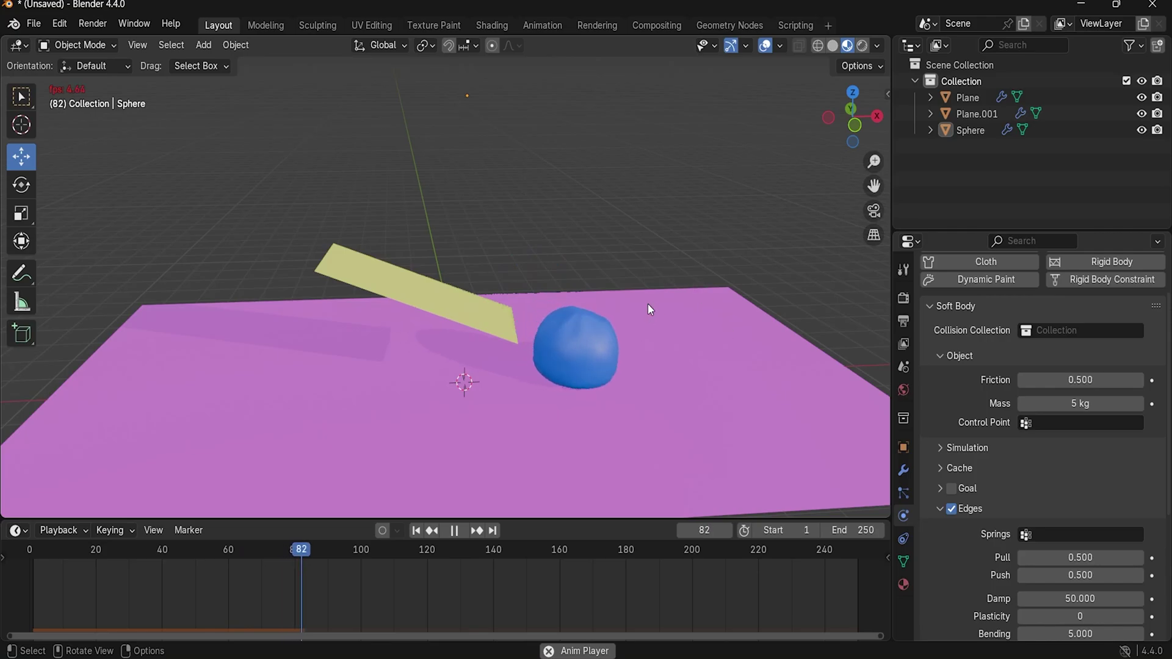
key(space)
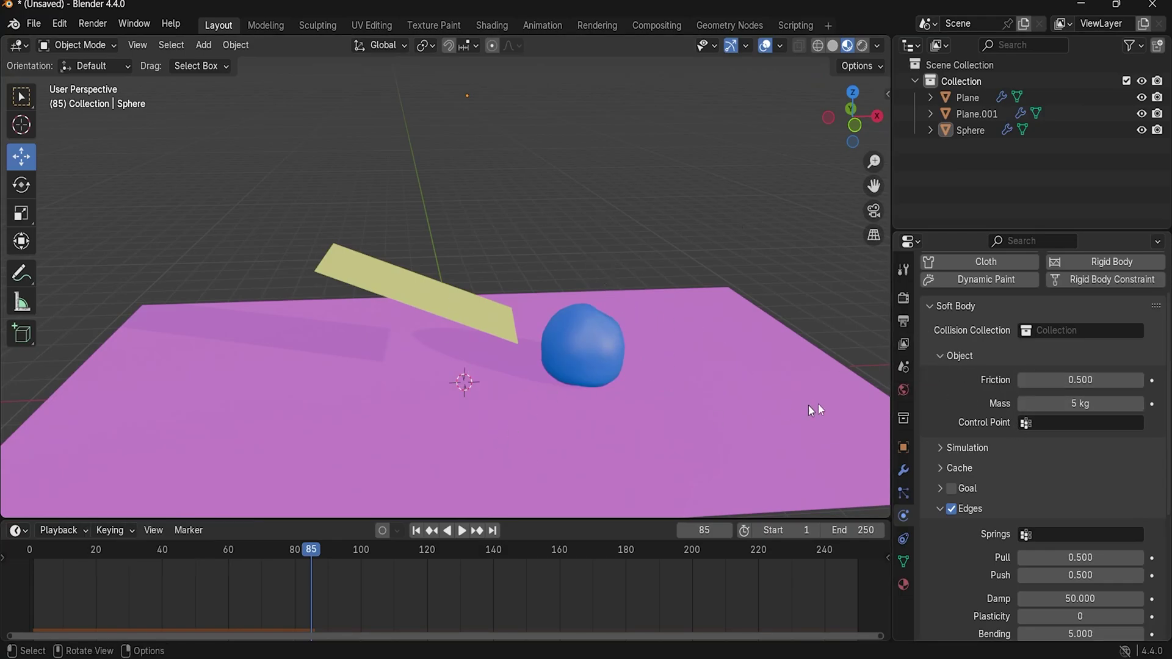
Step: Set the sphere's soft body Mass to 0.1 kg, play the simulation from the first frame and rewind
click(1076, 403)
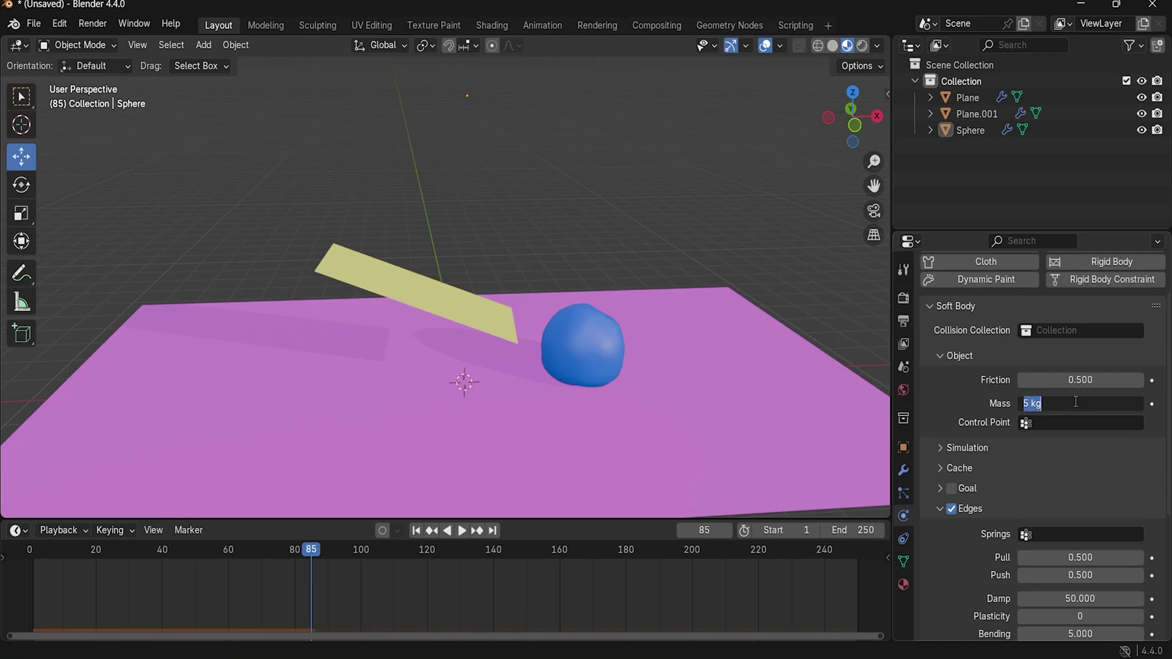
text(.1)
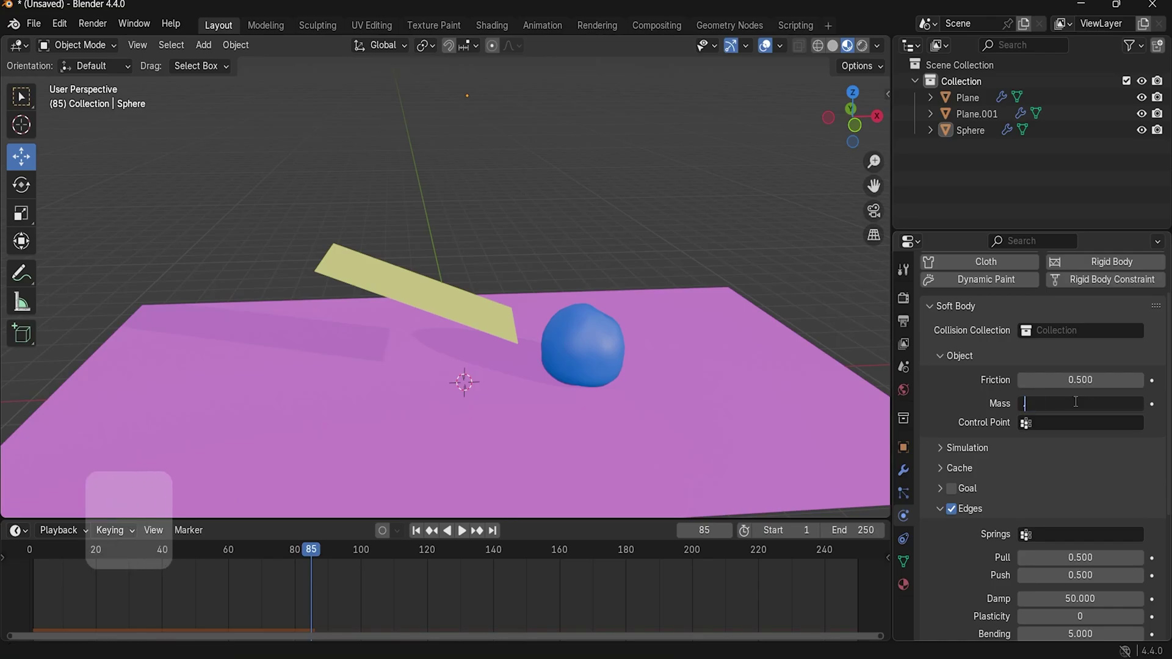
key(Return)
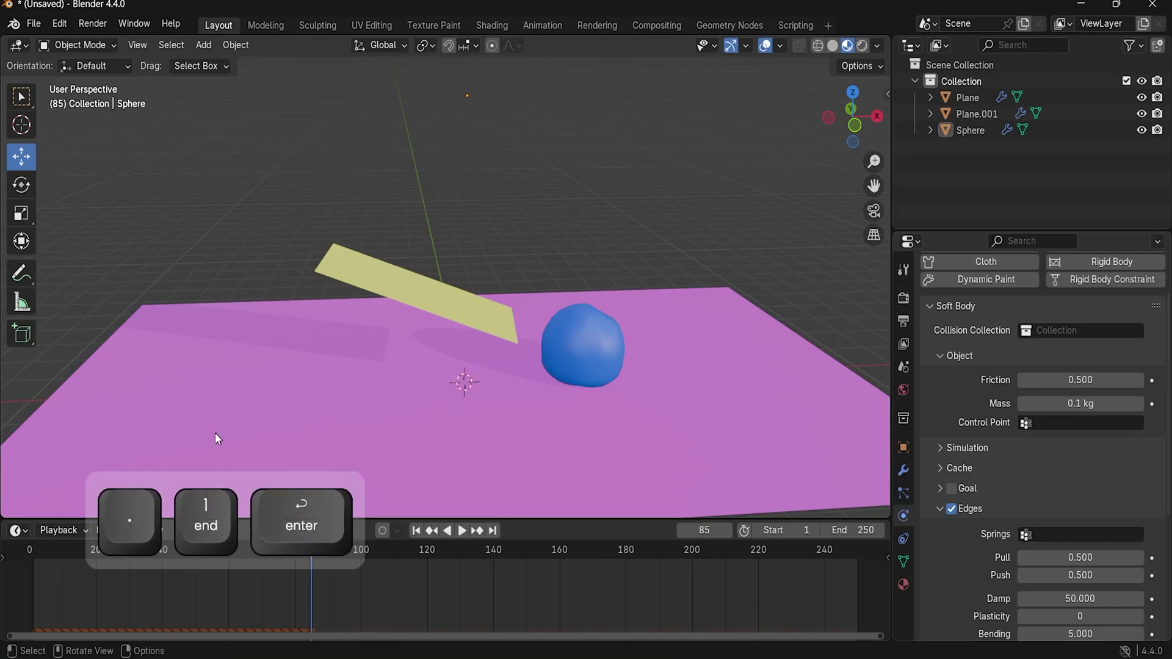
click(416, 530)
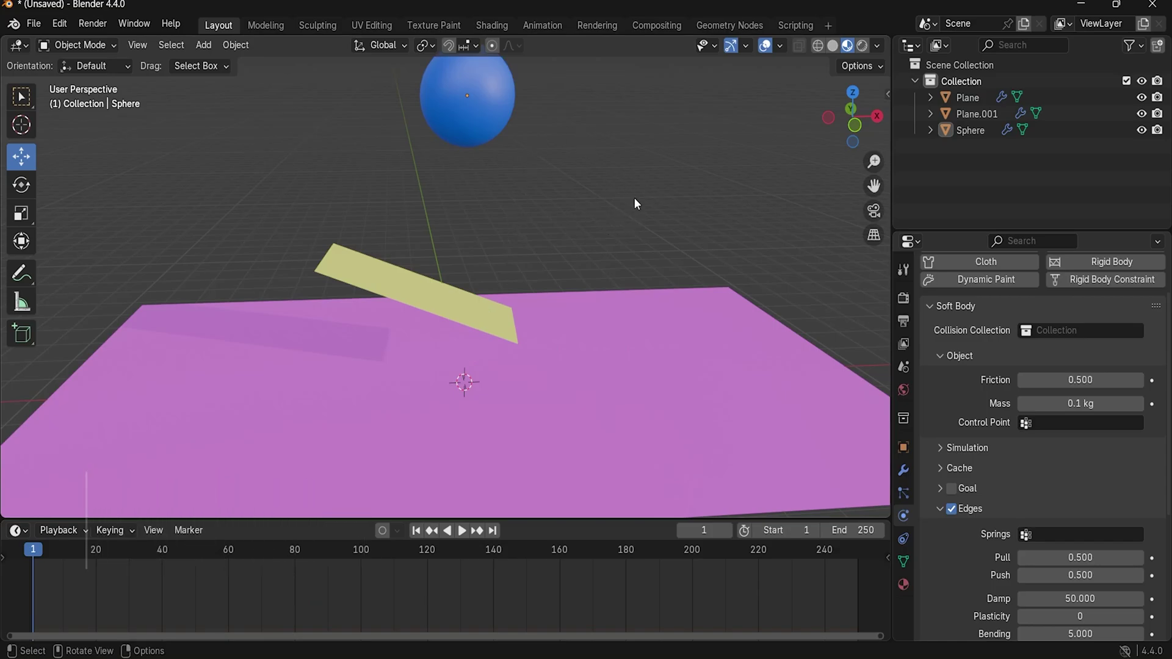
key(space)
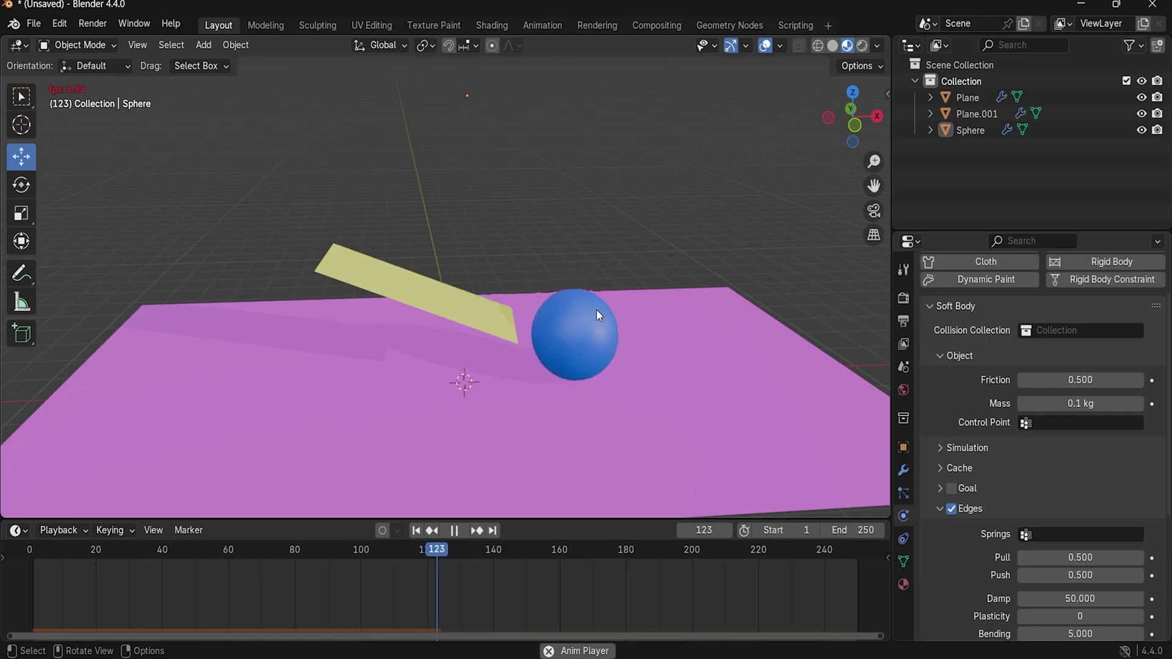
key(space)
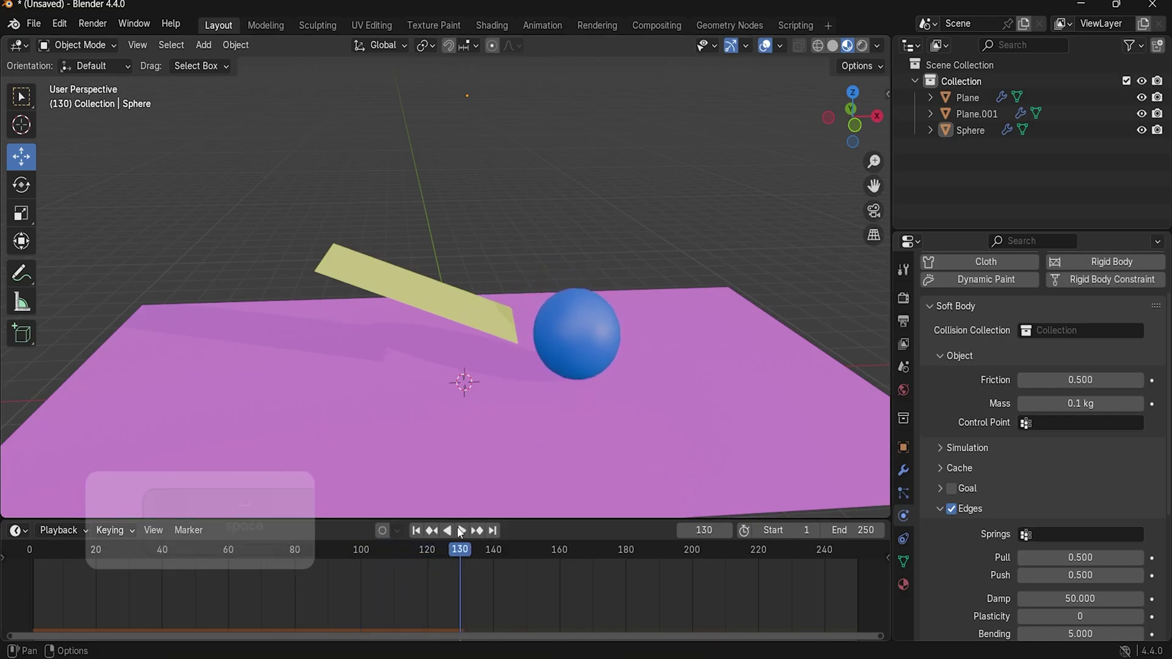
click(418, 530)
Step: Set the sphere's soft body object Friction to 0.1 and its edge Damp to 0
click(1062, 382)
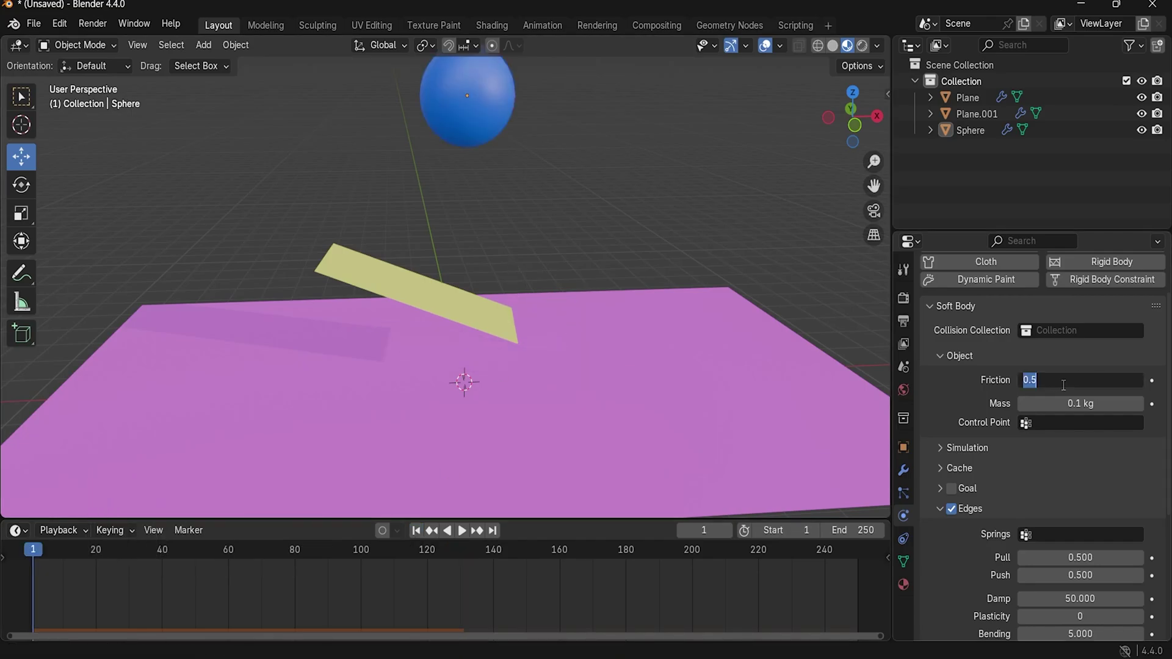
text(.1)
key(Return)
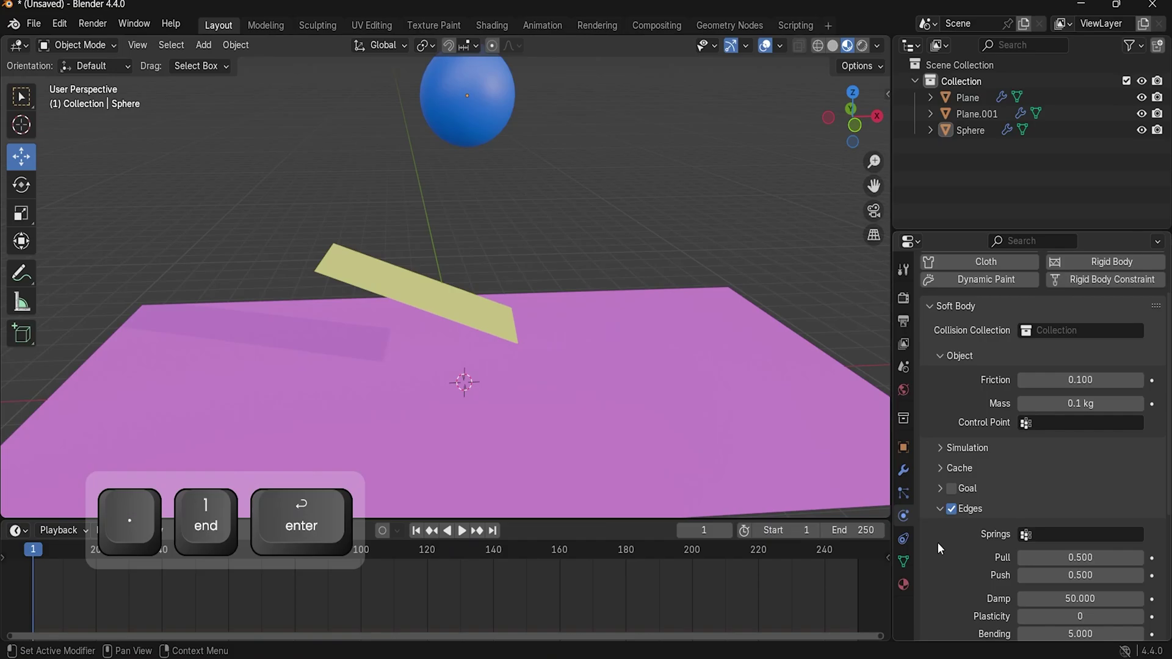
scroll(972, 551, down, 4)
click(1067, 500)
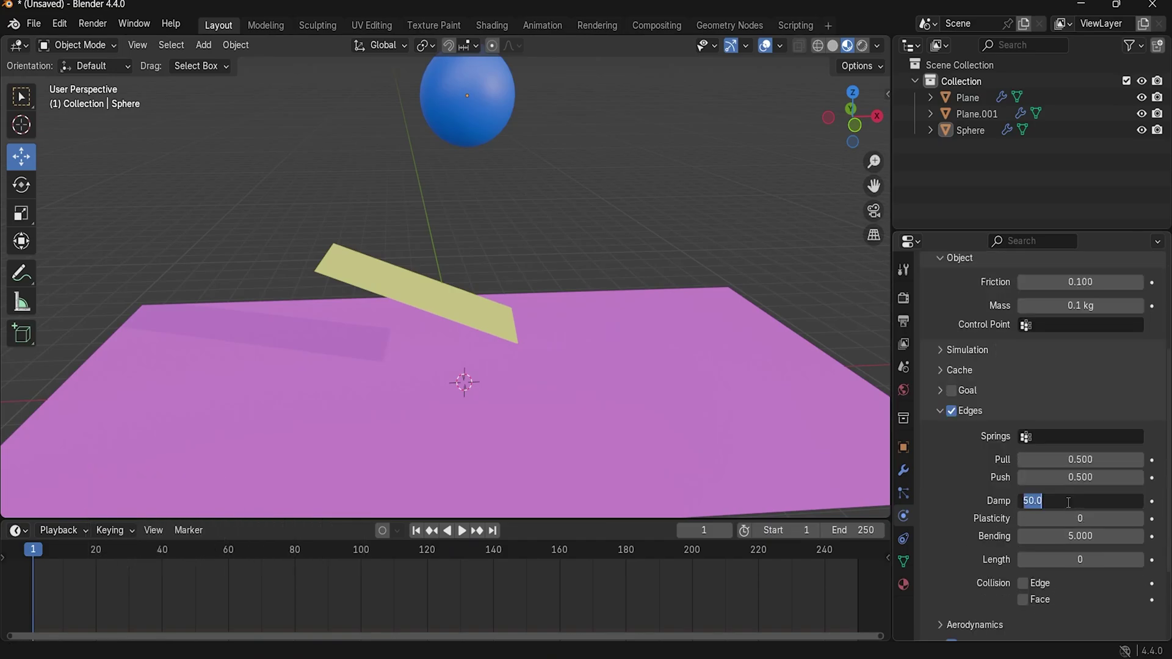
text(0)
key(Return)
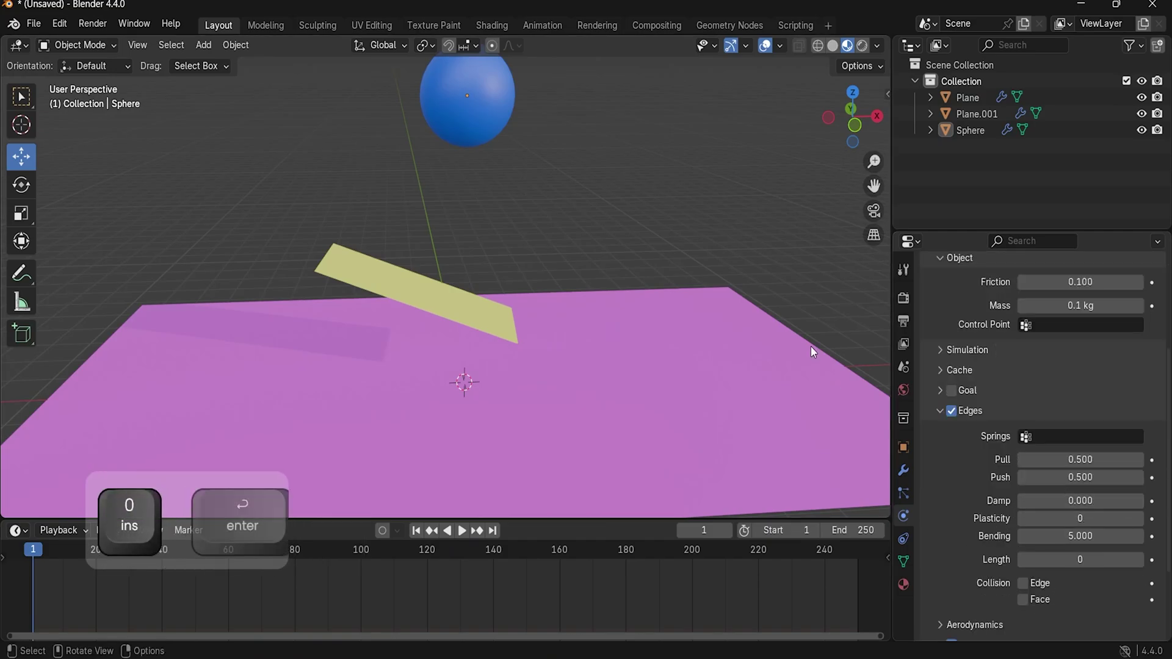
Step: Play the sphere's fall over the tilted plane with the new friction and damping, and rewind to the first frame
key(space)
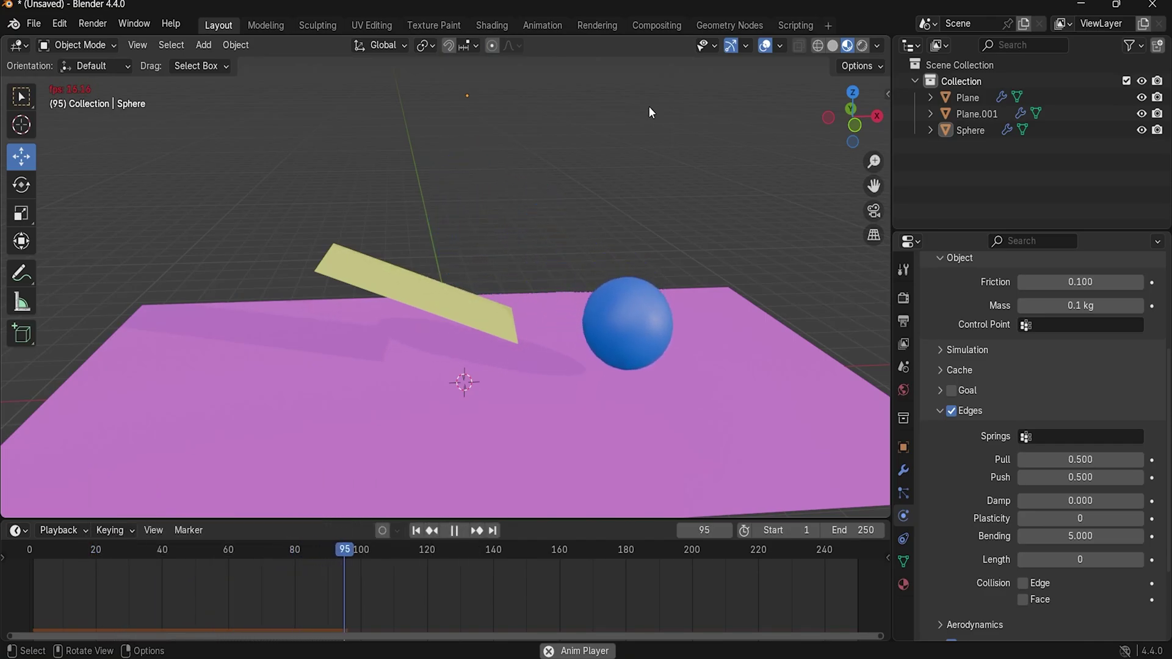
key(space)
click(417, 531)
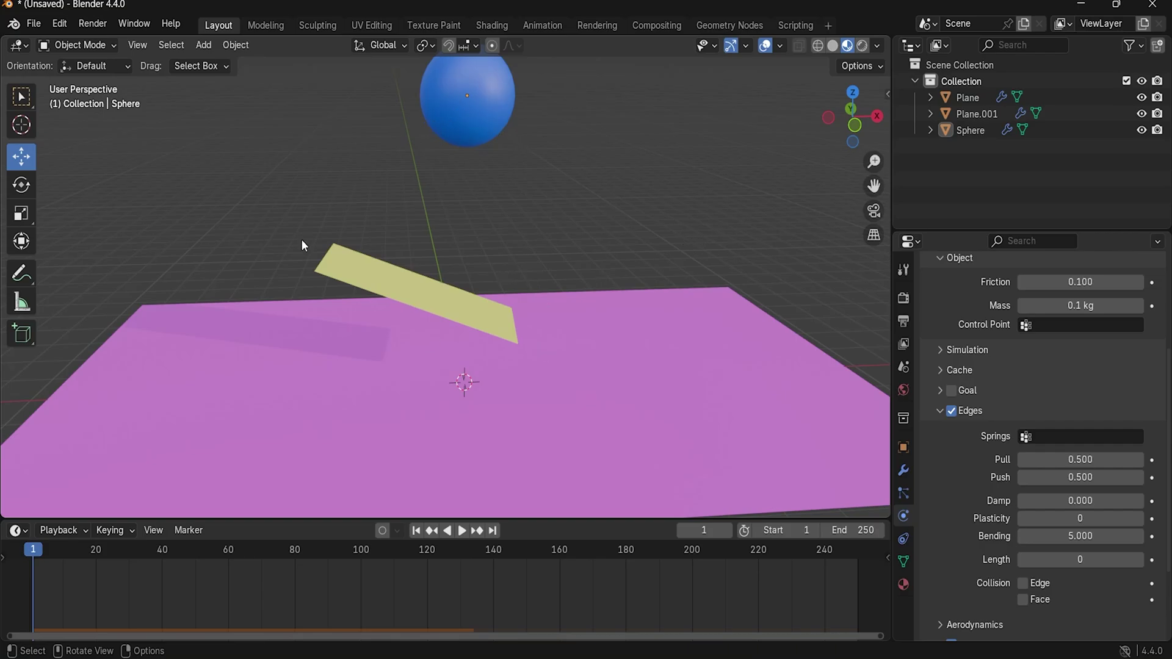
Step: Delete the tilted collision plane above the ground
click(420, 291)
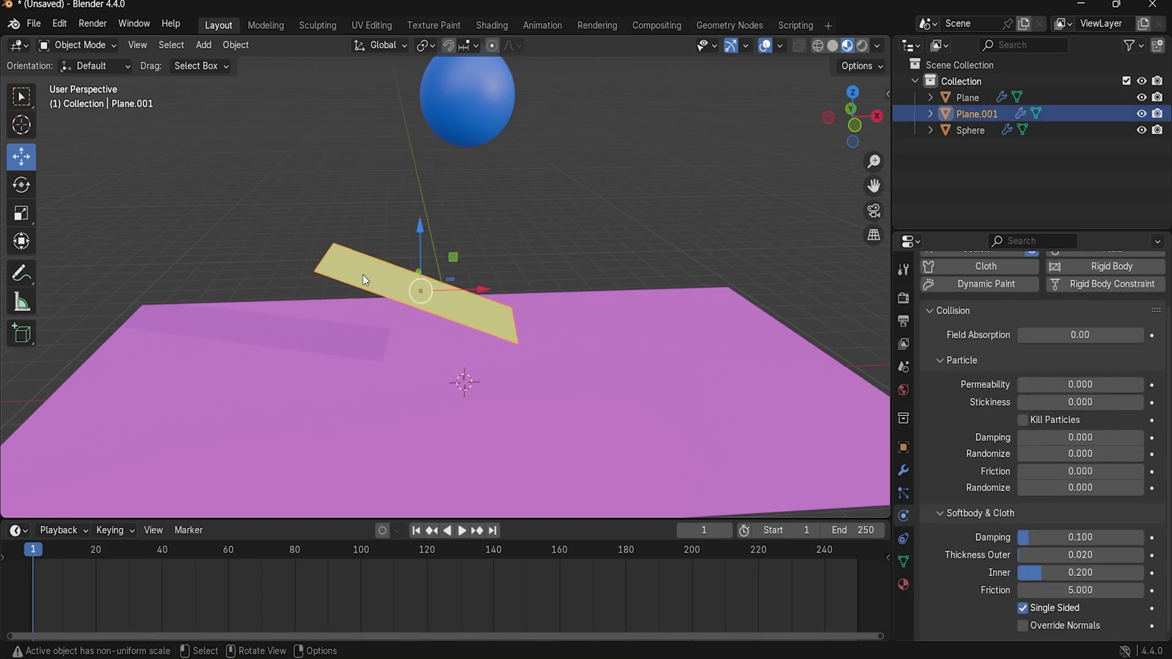
key(Delete)
click(492, 112)
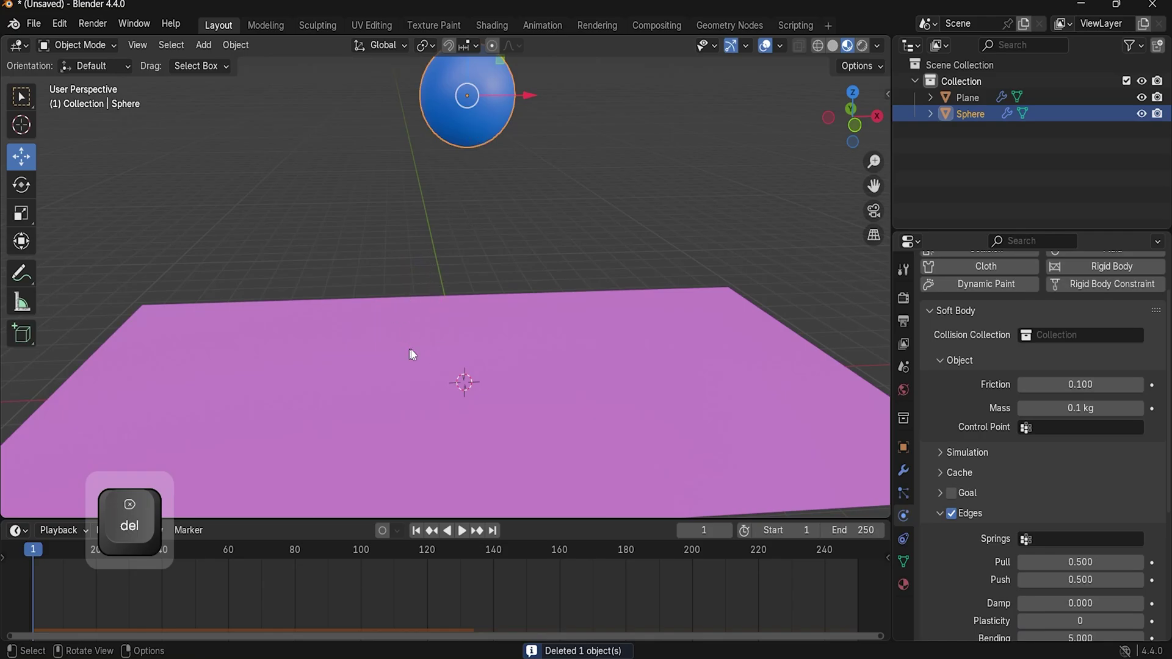
click(494, 182)
Step: Play the simulation twice with only the ground plane below the sphere, rewinding to the first frame each time
key(space)
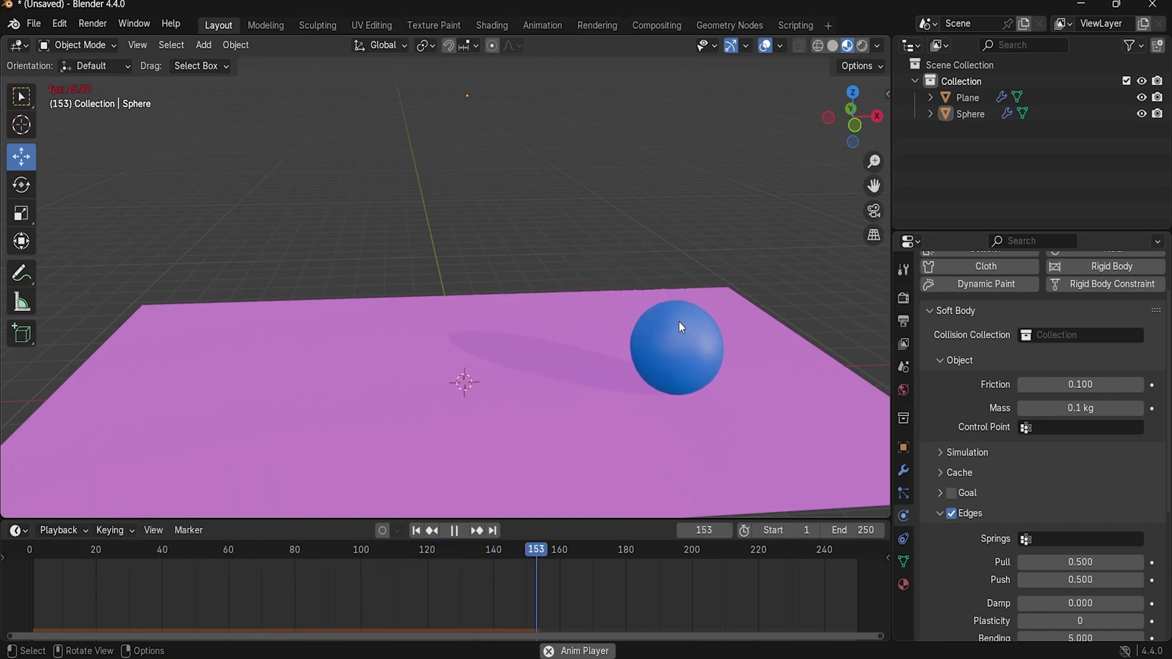
key(space)
click(416, 531)
key(space)
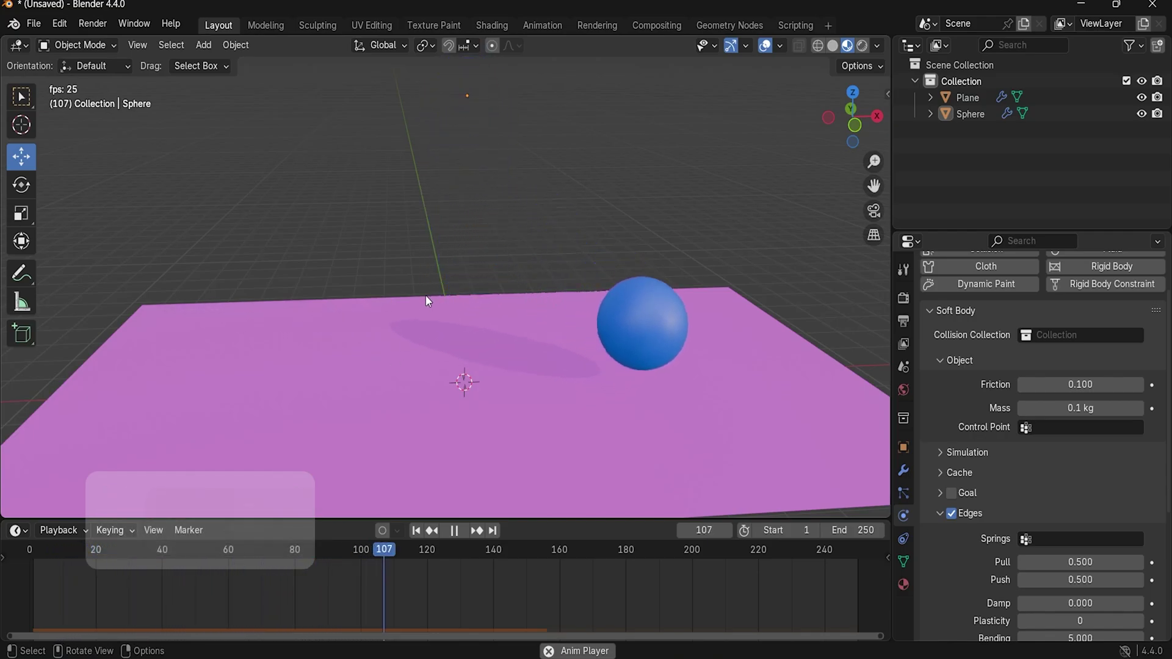
key(space)
click(416, 531)
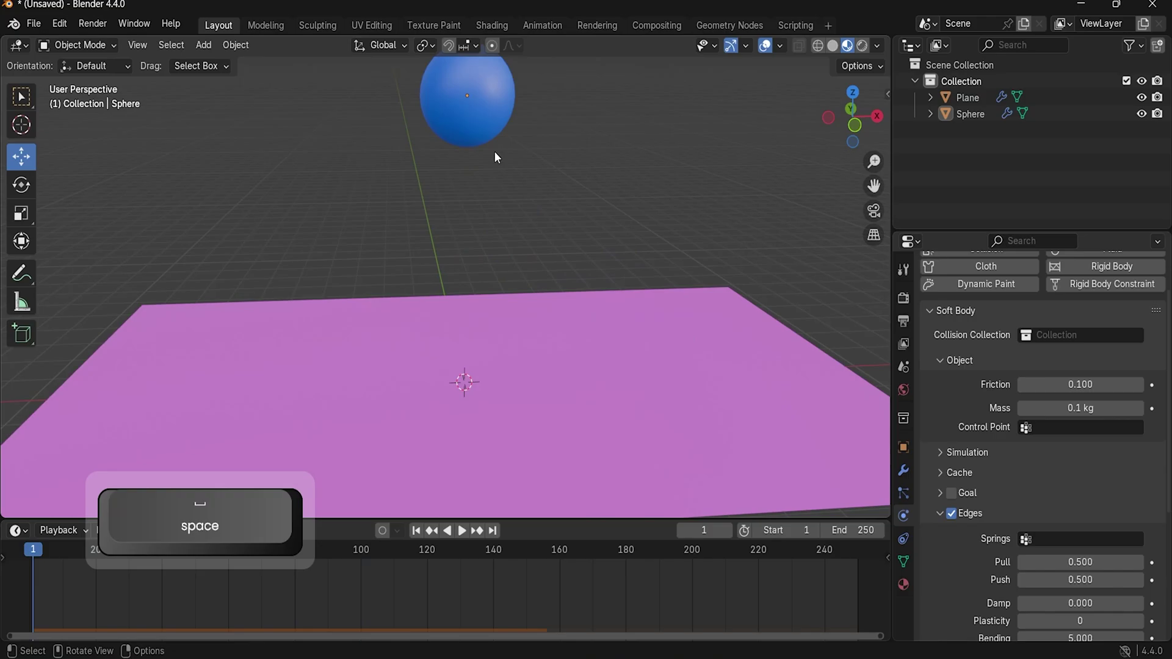
Step: Bake the physics from the scene's Rigid Body World cache for frames 1 to 250 and play the simulation
click(498, 106)
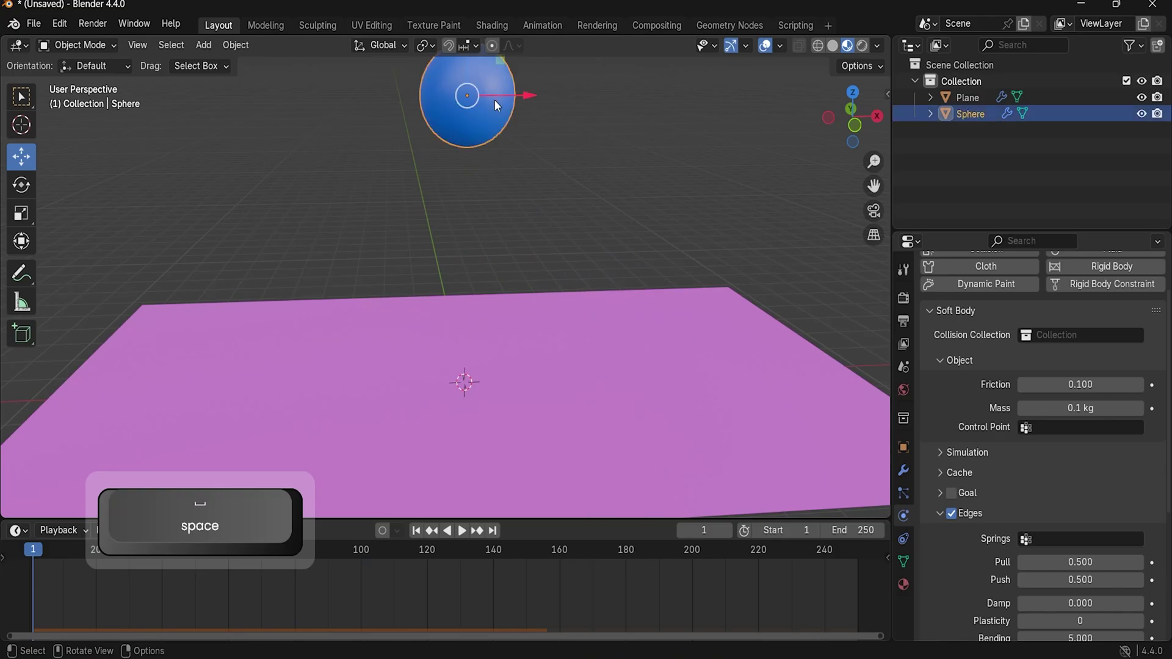
click(904, 367)
scroll(939, 517, down, 4)
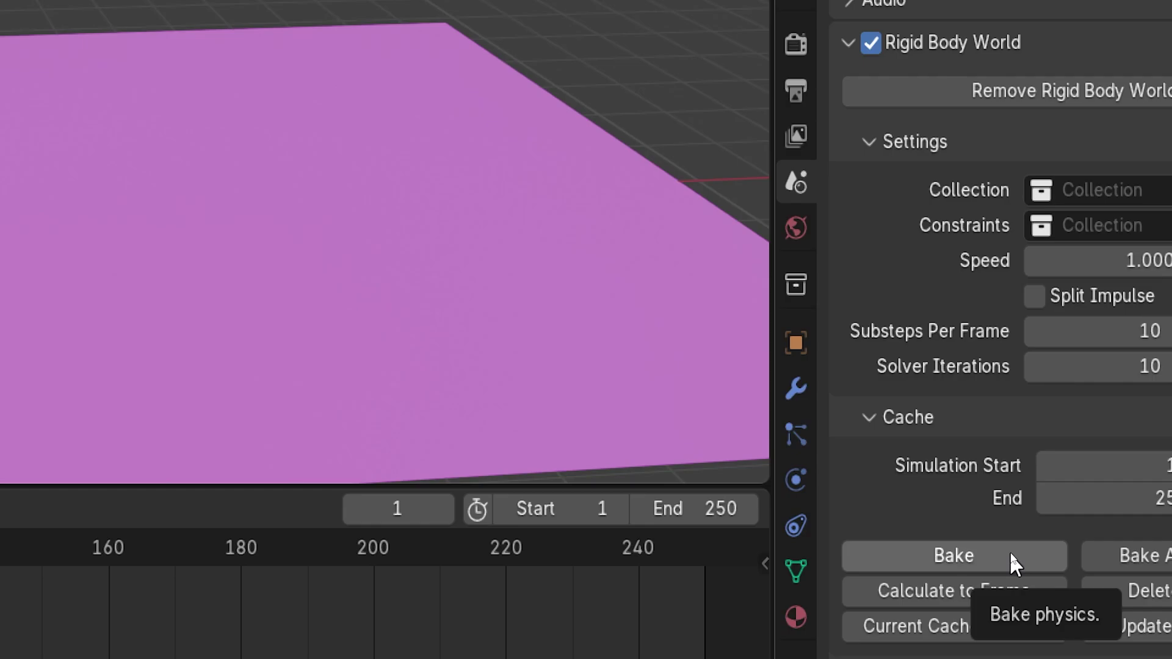
key(super+minus)
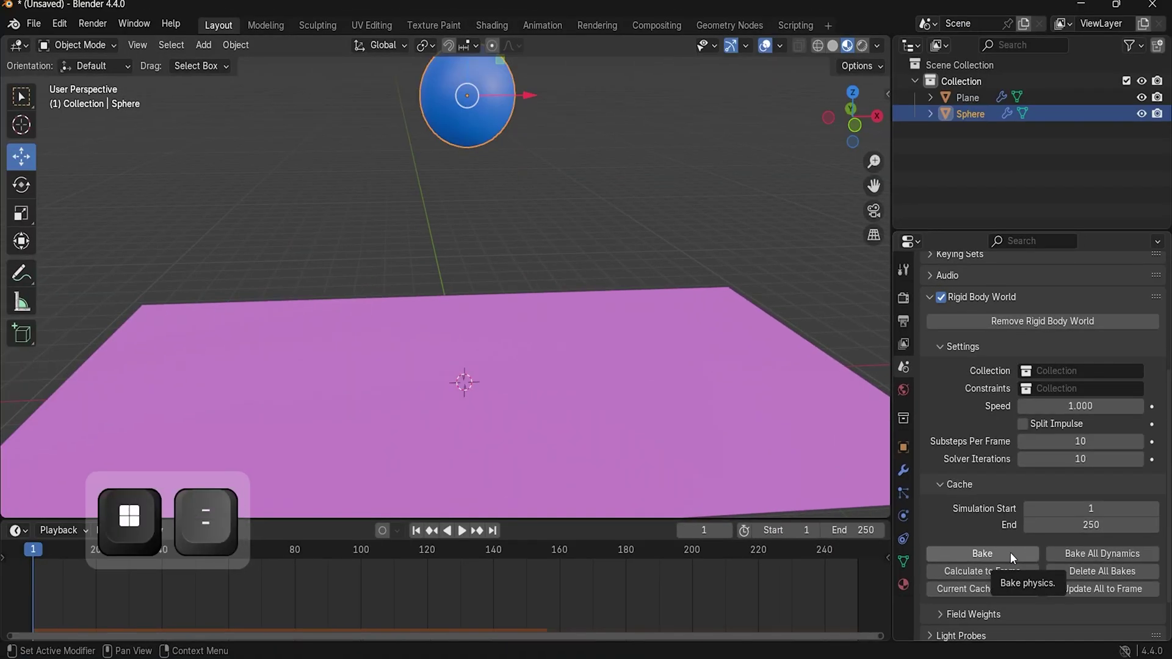
click(1010, 552)
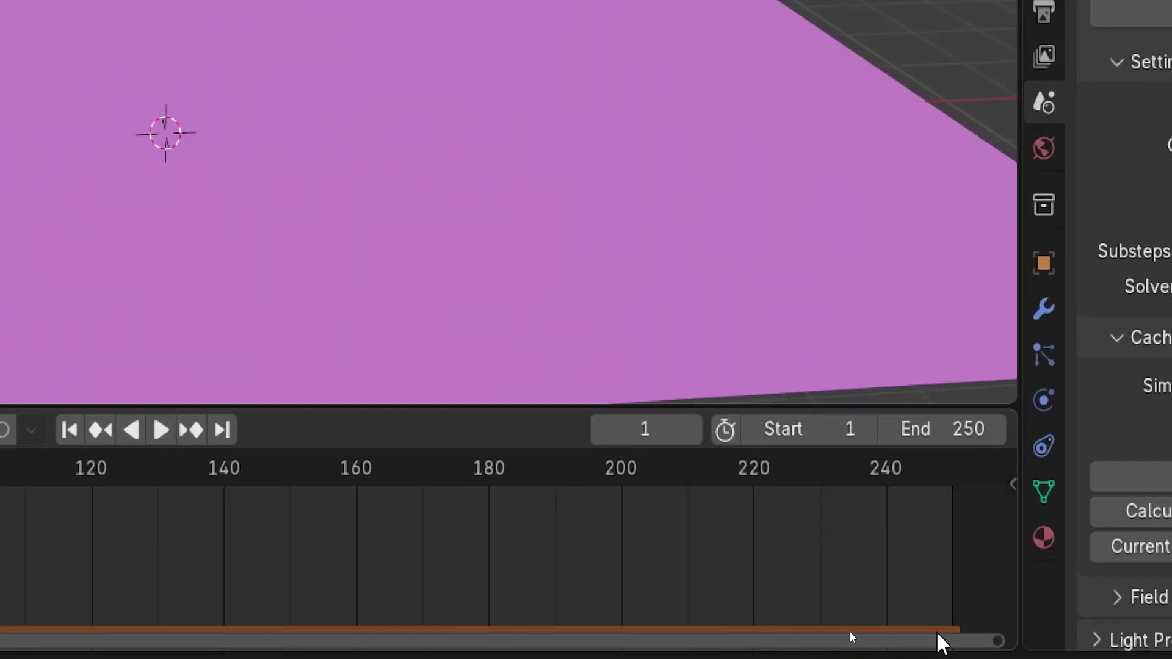
key(super+minus)
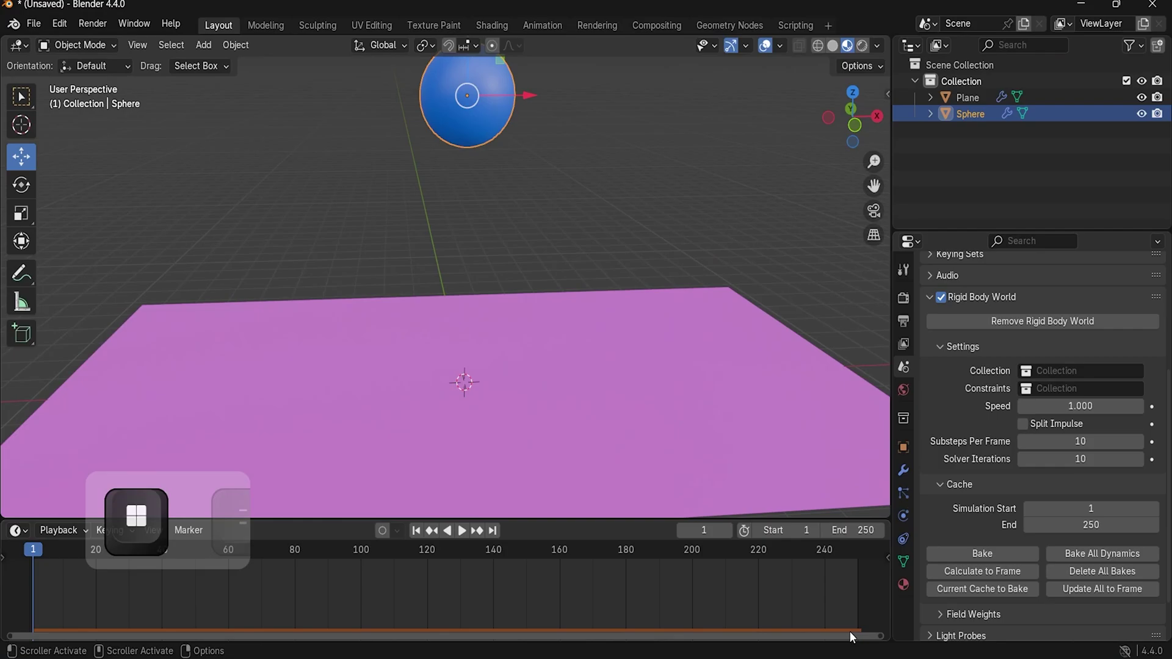
click(591, 165)
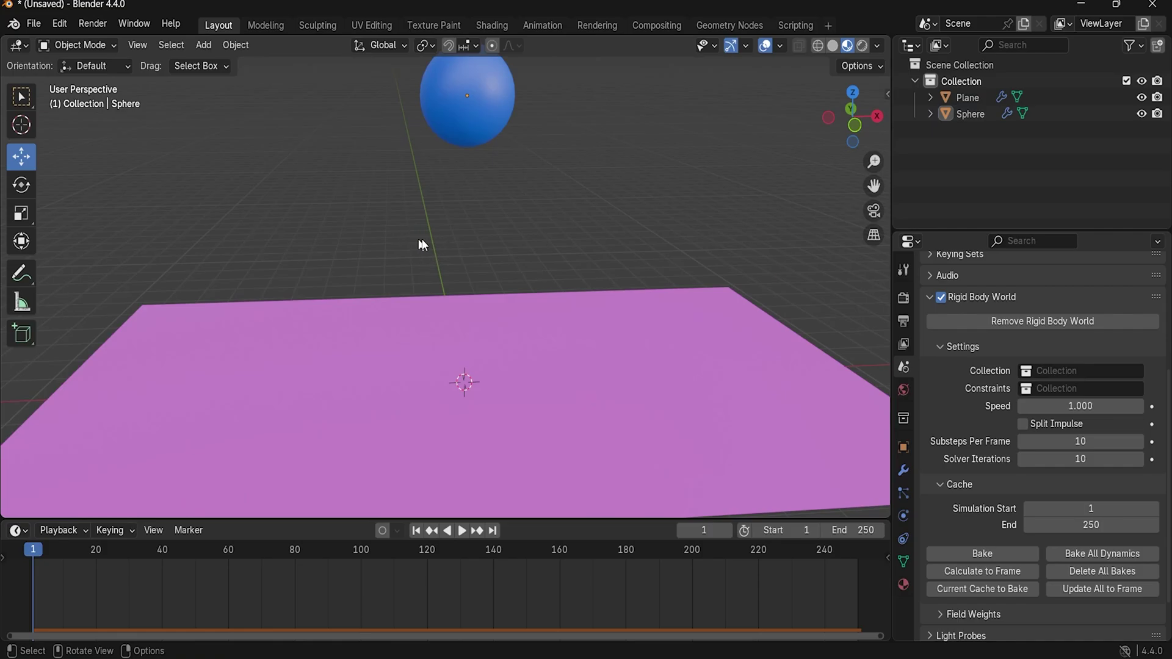
key(space)
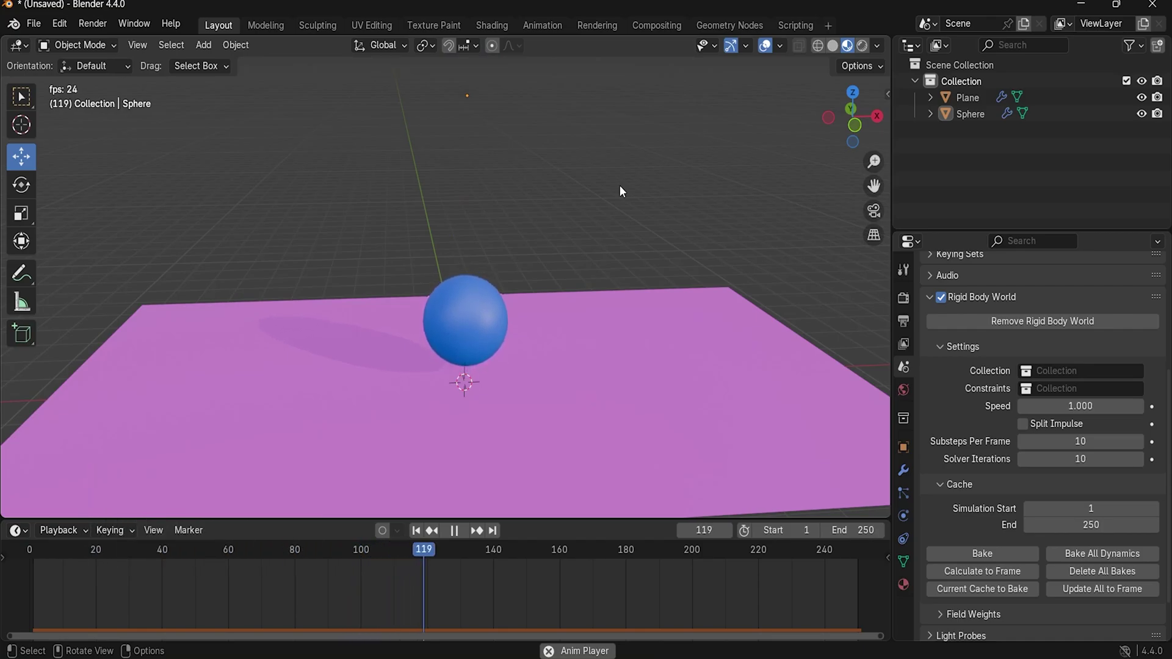
Step: Stop the playback, rewind to the first frame and examine the sphere's baked soft body settings
key(space)
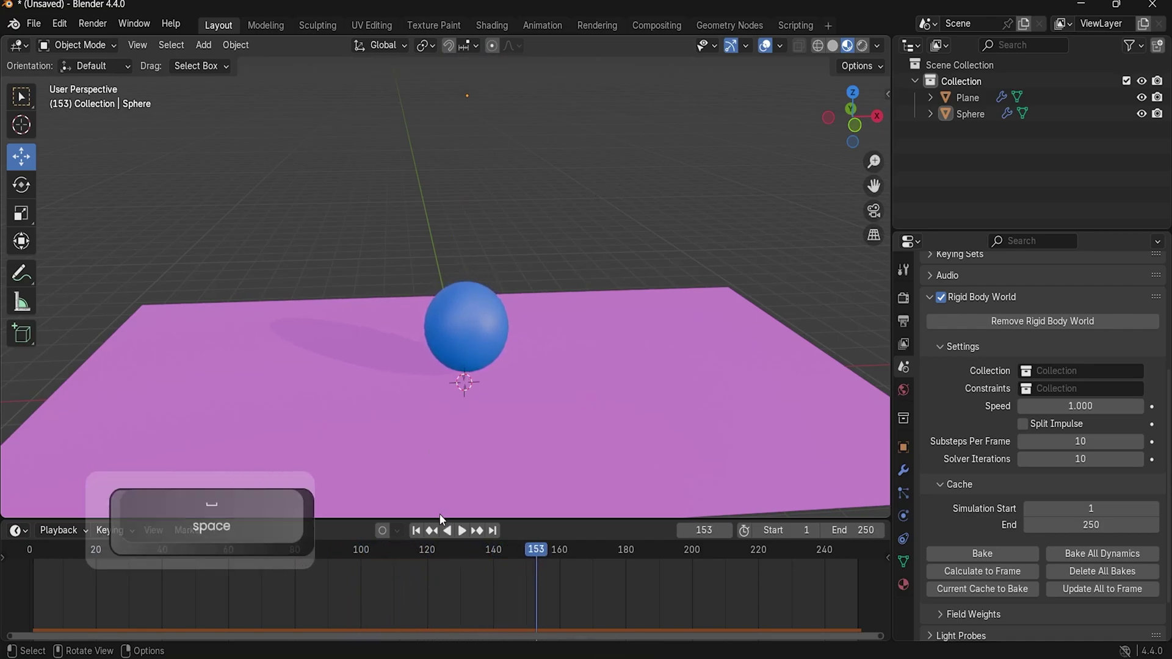
click(416, 531)
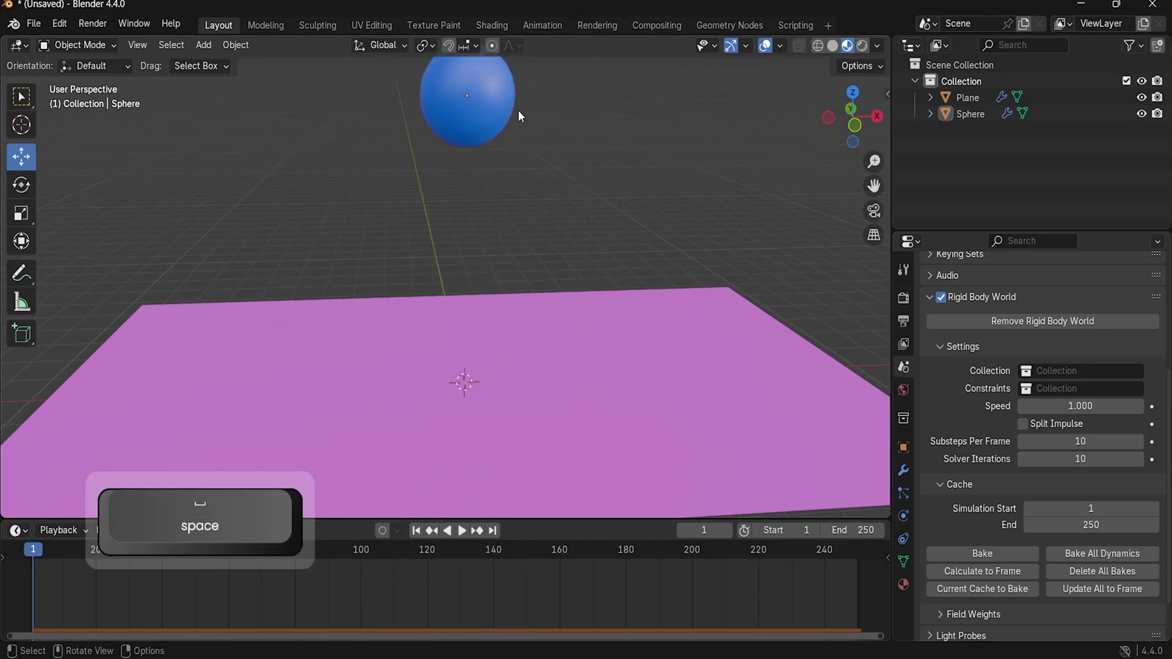
click(482, 97)
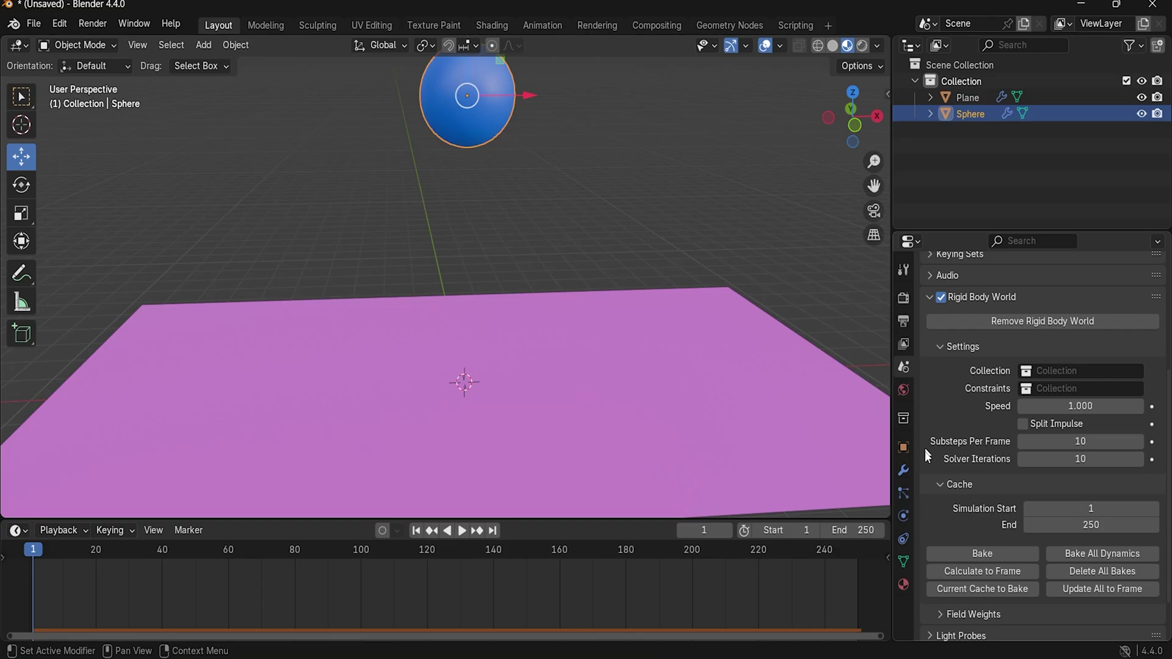
click(905, 521)
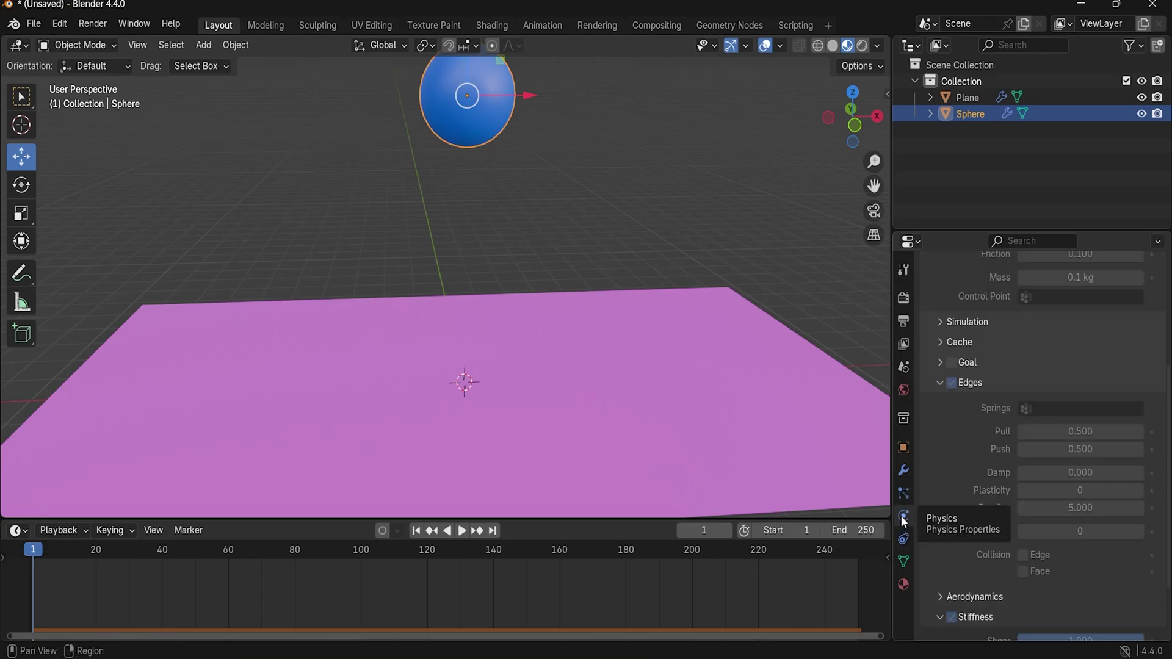
scroll(1031, 416, up, 5)
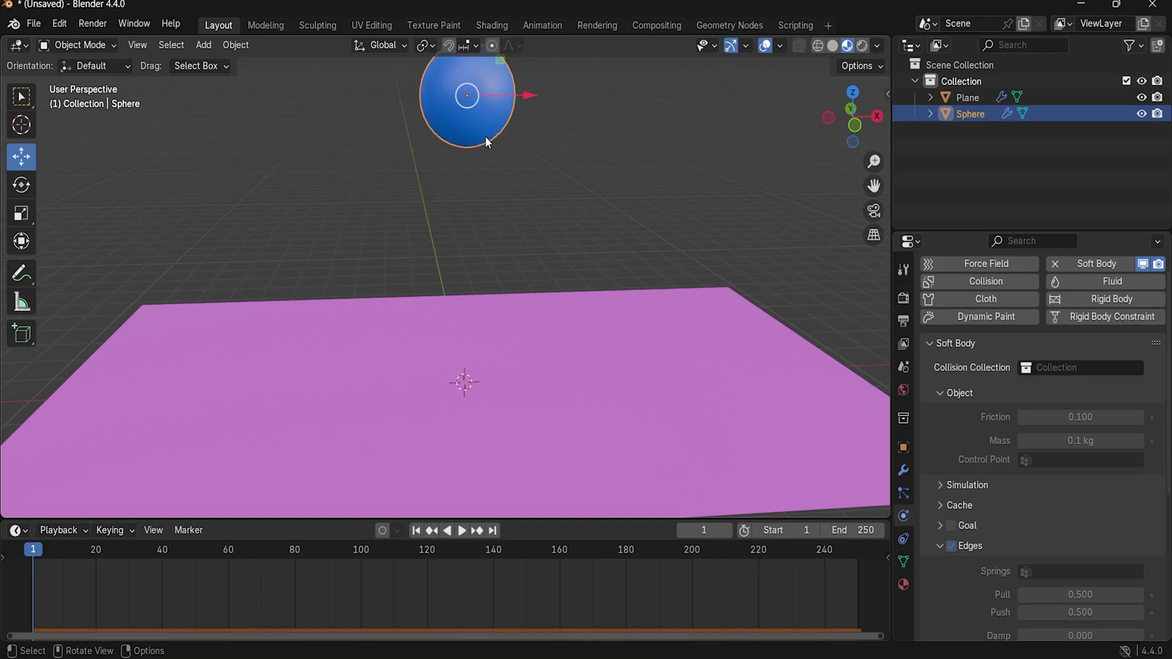
scroll(1005, 480, up, 1)
scroll(1004, 444, down, 4)
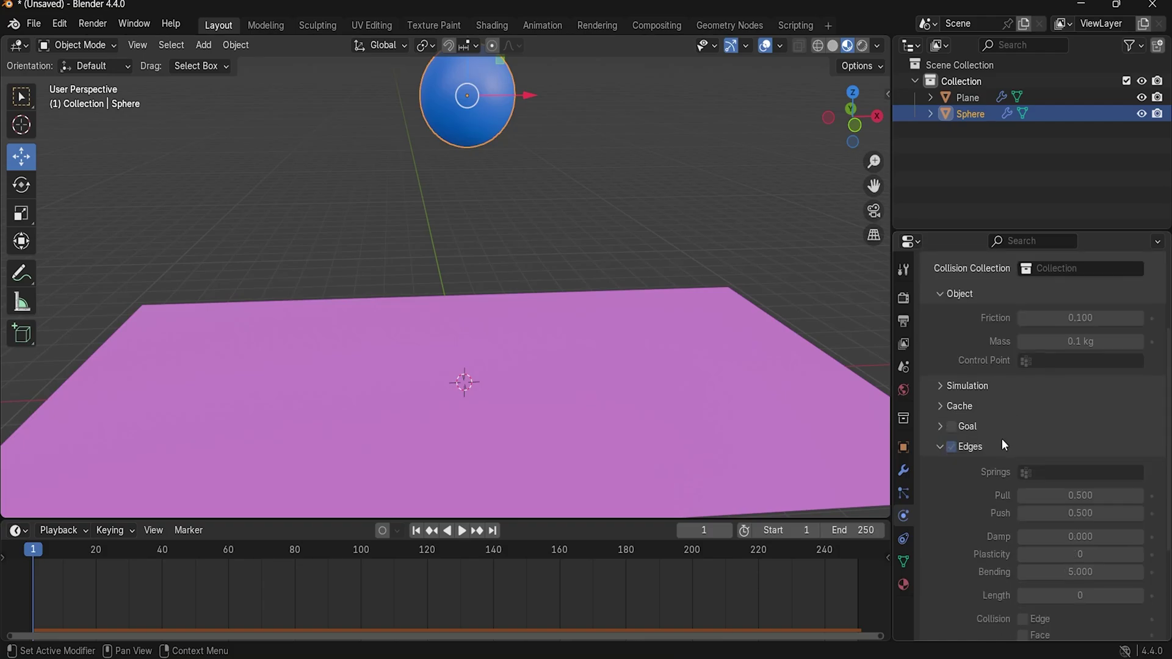
scroll(1001, 438, up, 5)
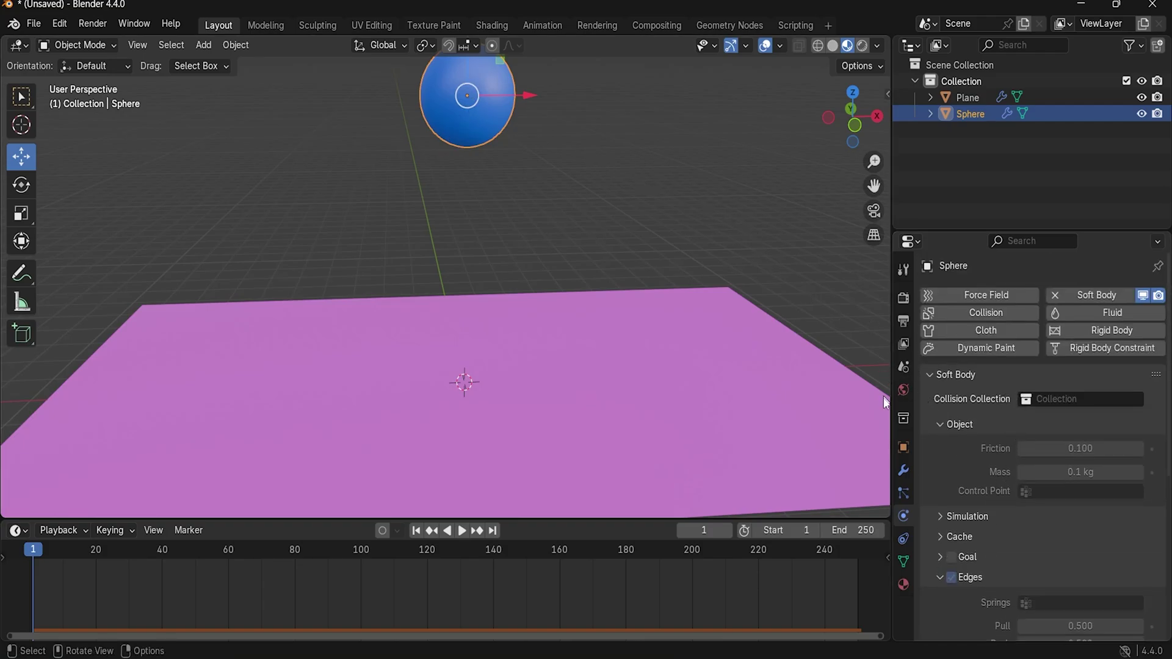
Step: Delete all baked physics caches in the scene's Rigid Body World settings
click(904, 367)
scroll(952, 507, down, 4)
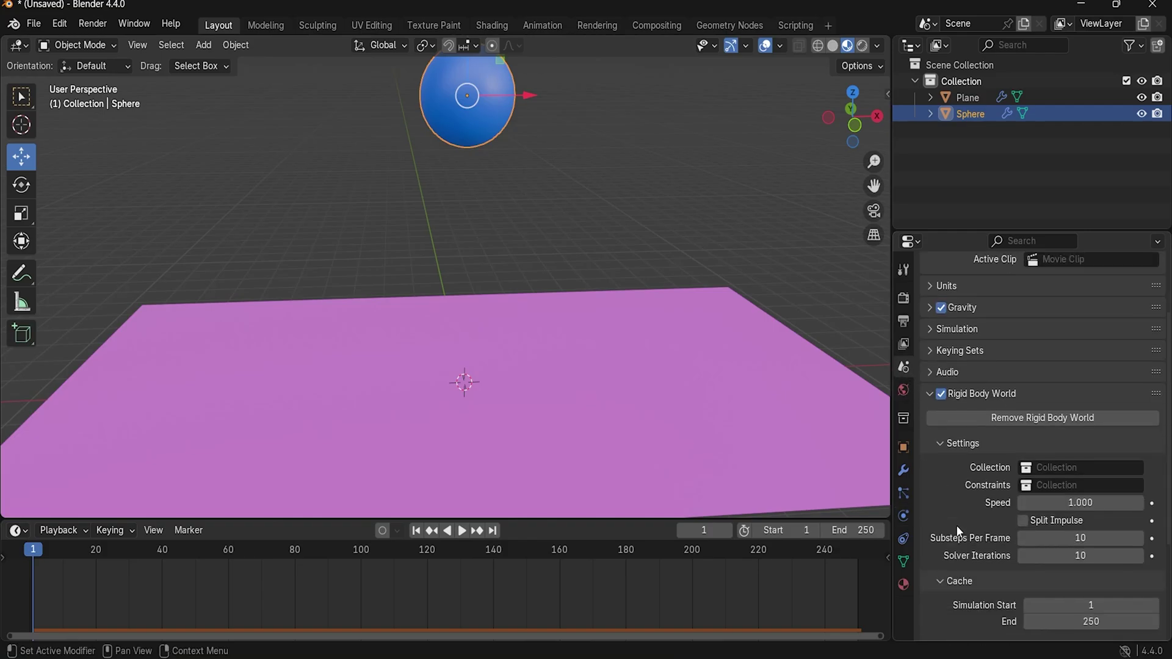
scroll(956, 525, down, 5)
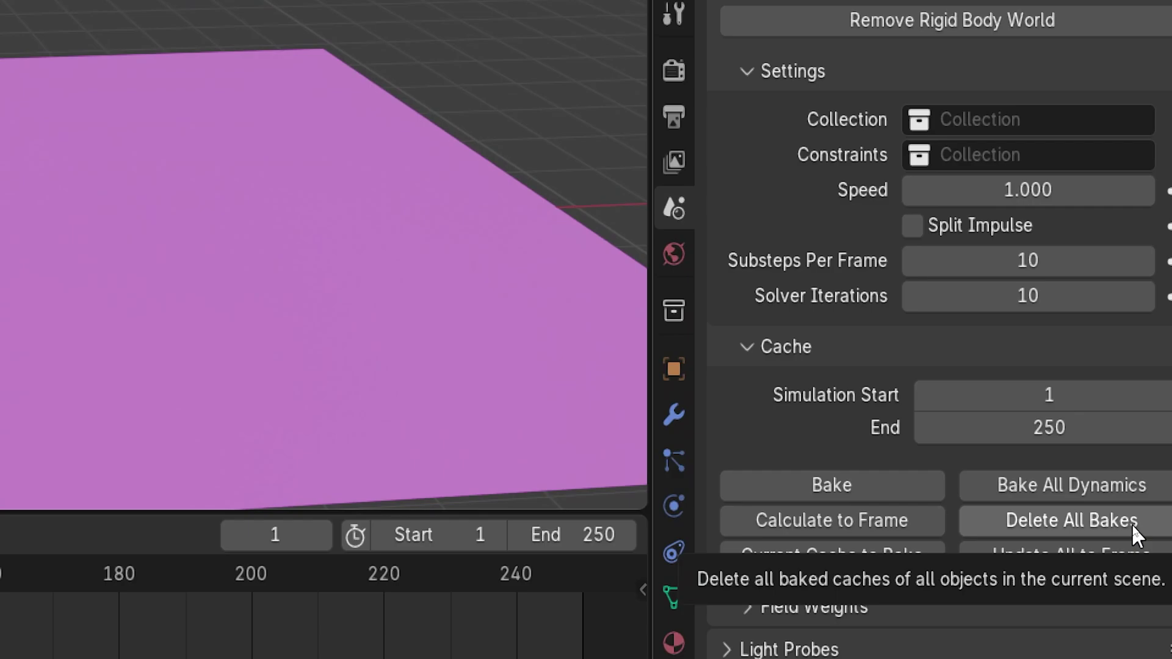
key(super+minus)
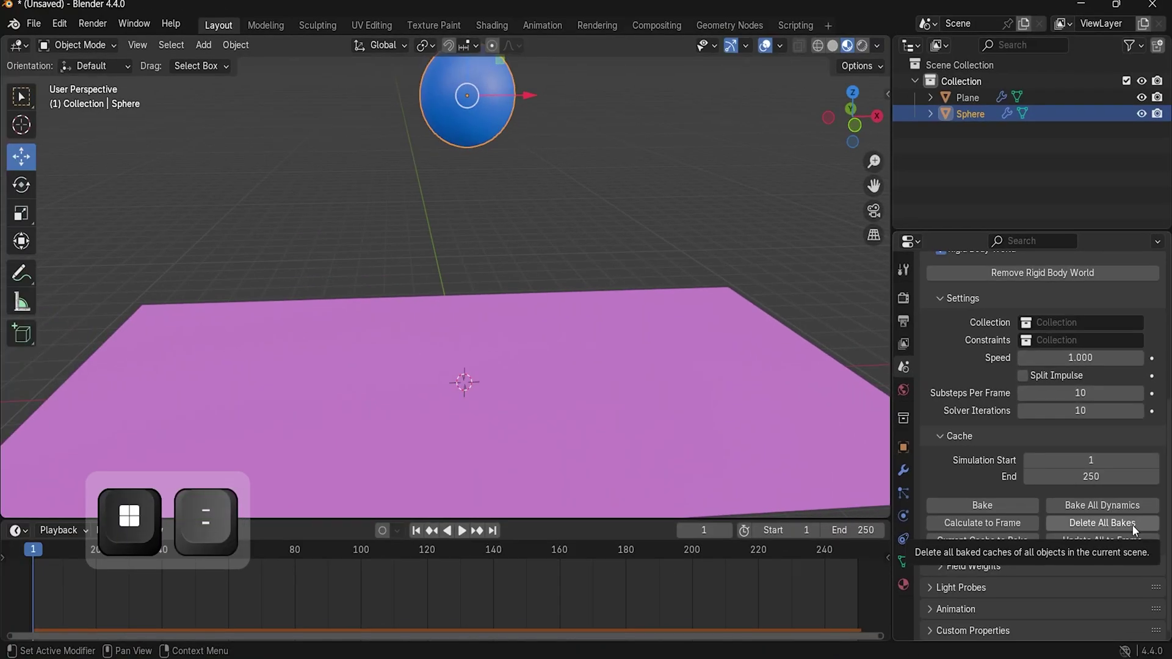
click(1133, 525)
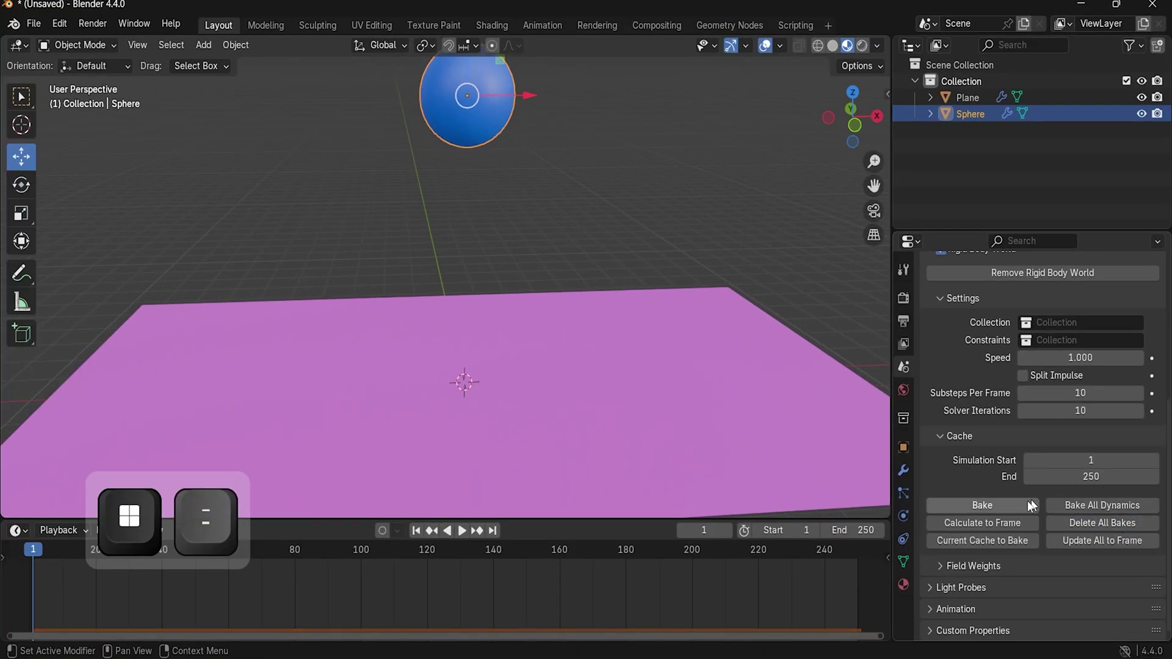
Step: Check the sphere's soft body settings with the bakes deleted, play the simulation and rewind to the first frame
click(900, 520)
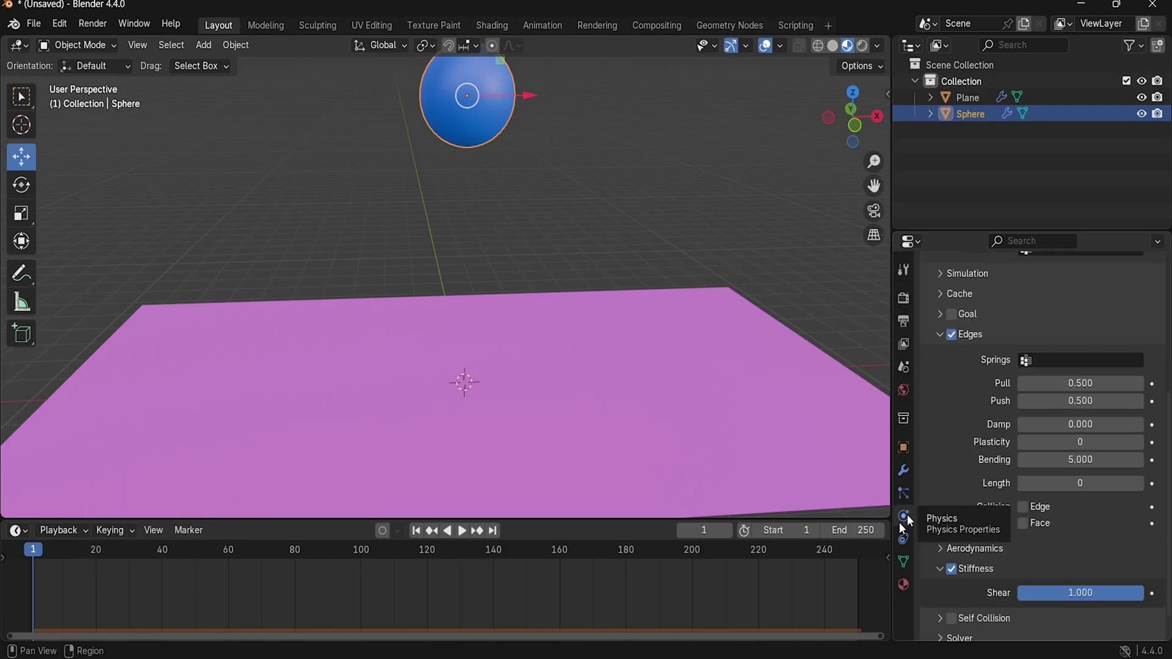
scroll(940, 421, down, 1)
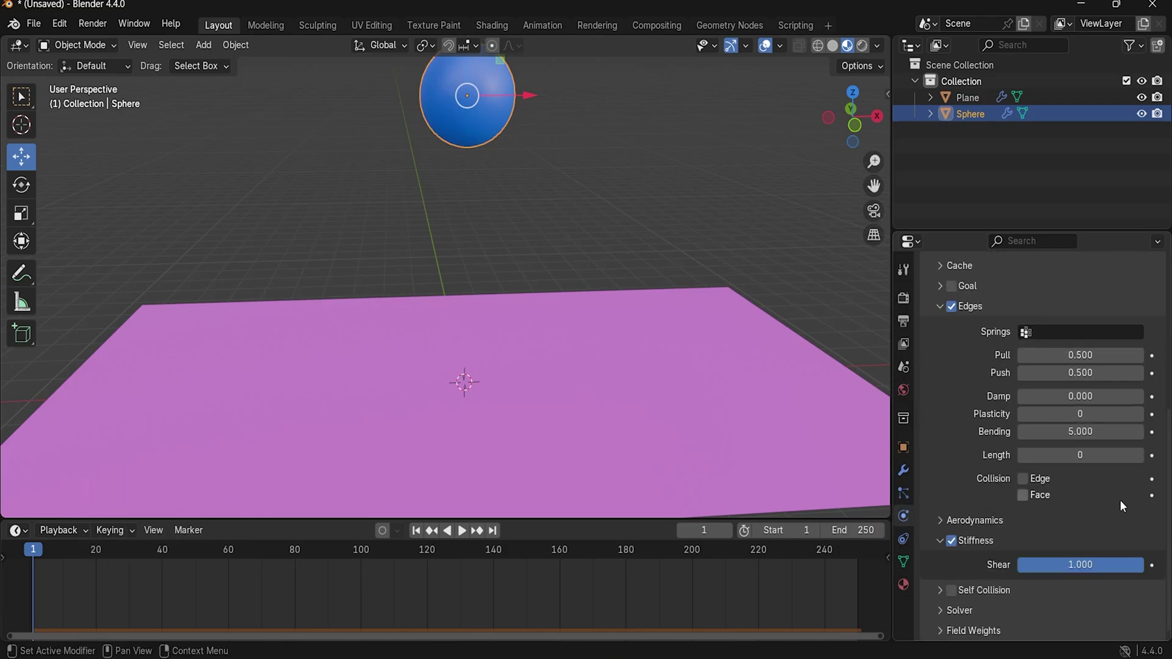
scroll(1120, 500, up, 1)
key(space)
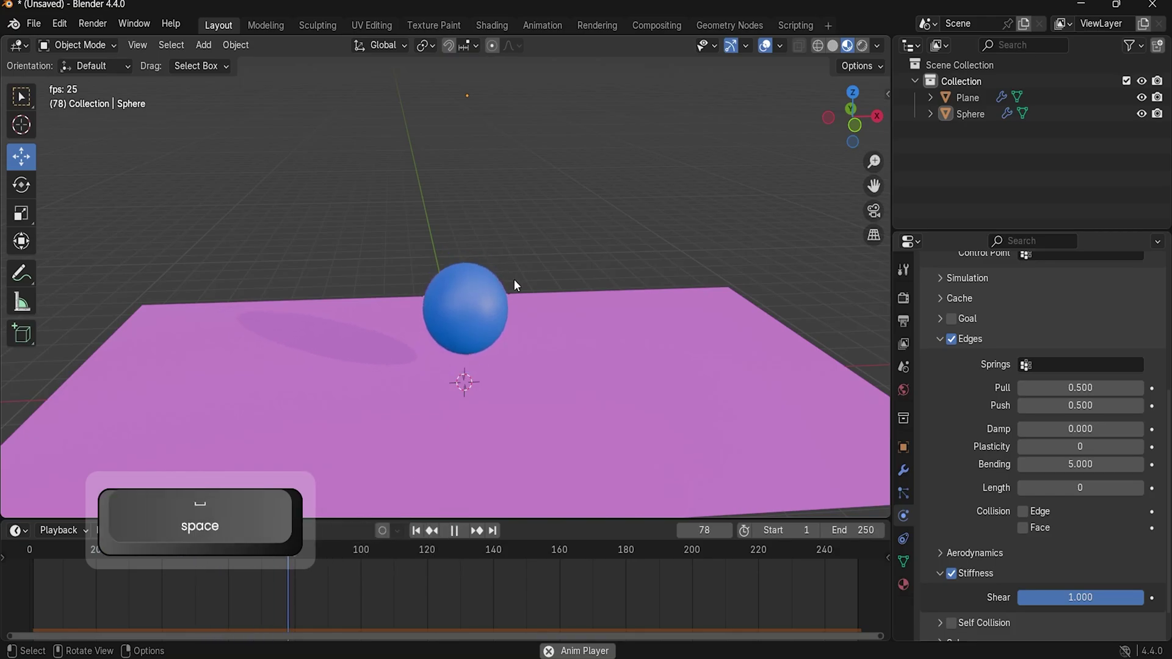
key(space)
click(416, 531)
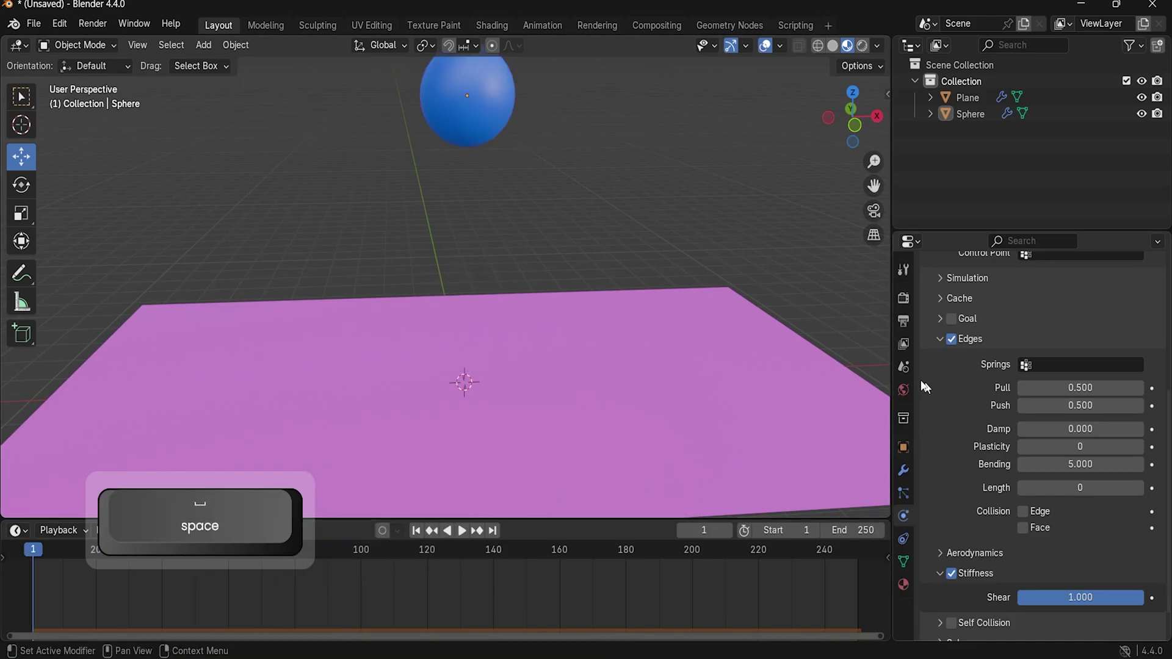
Step: Set the Rigid Body World speed to 5, play the simulation and rewind to the first frame
click(904, 367)
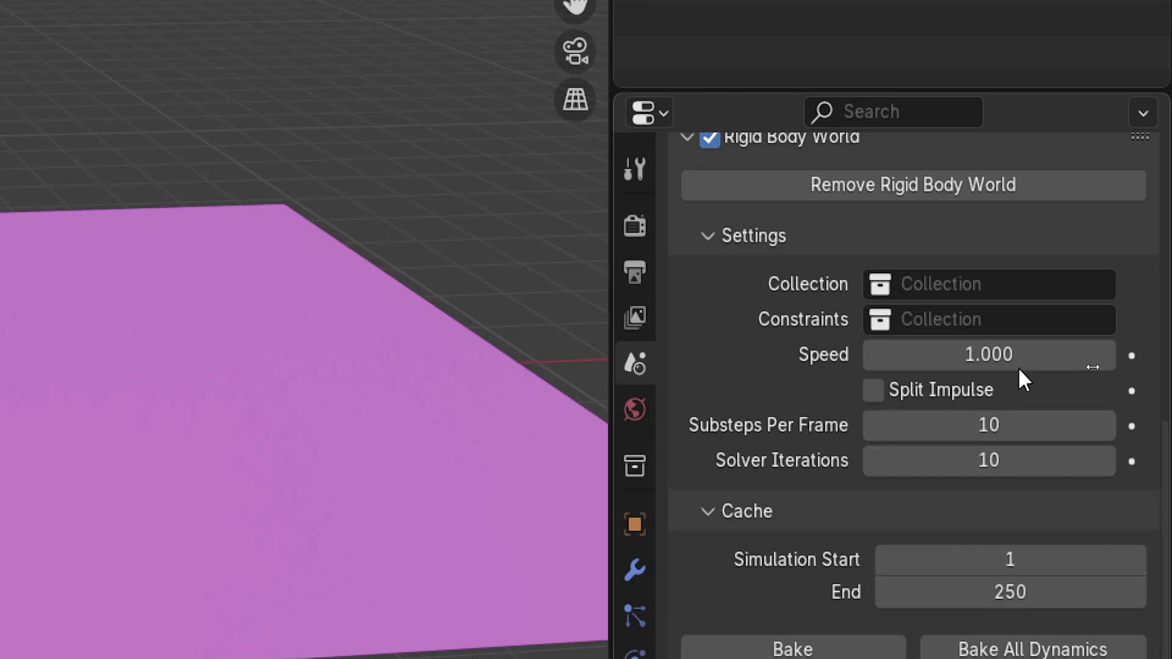
key(super+minus)
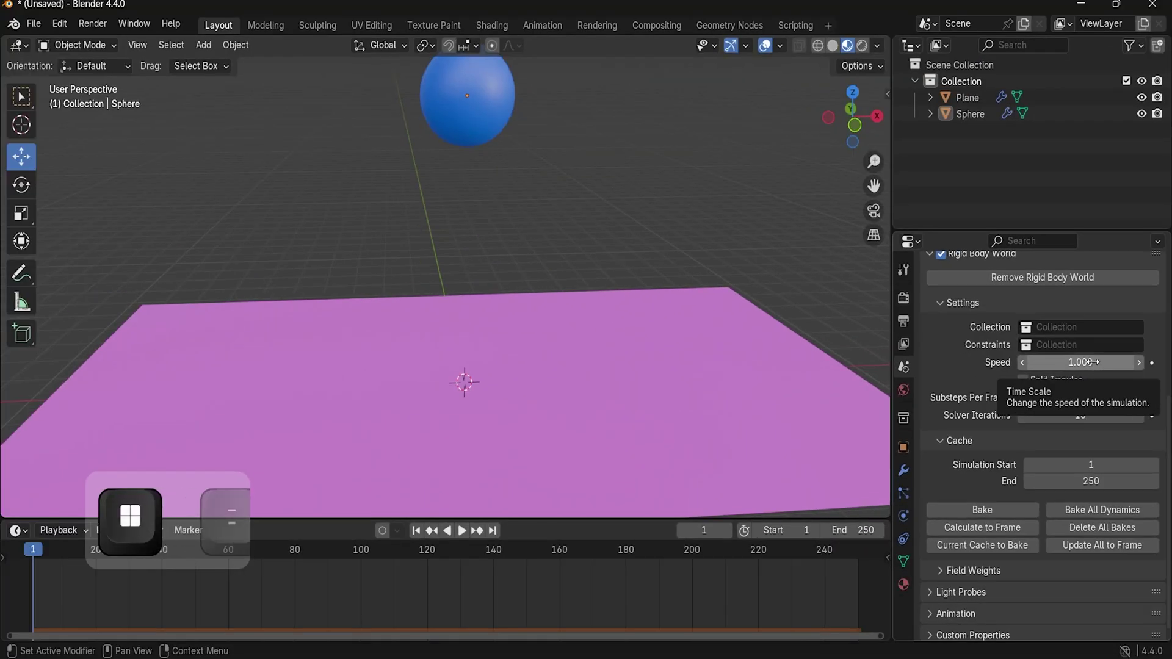
click(1094, 362)
text(5)
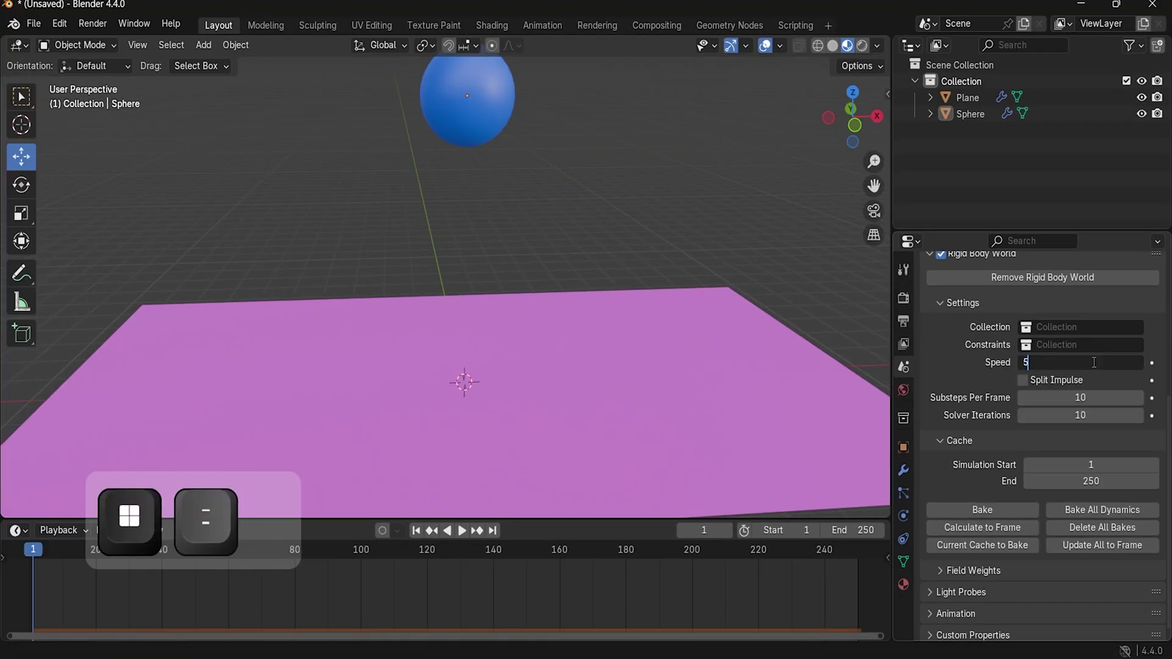
key(Return)
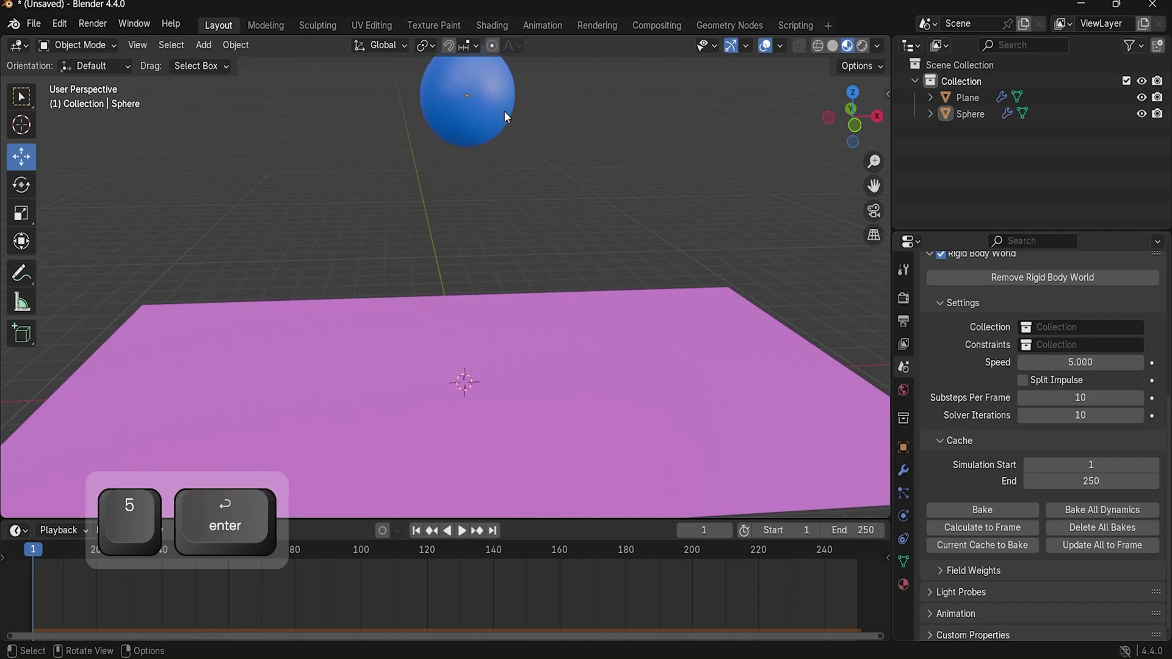
key(space)
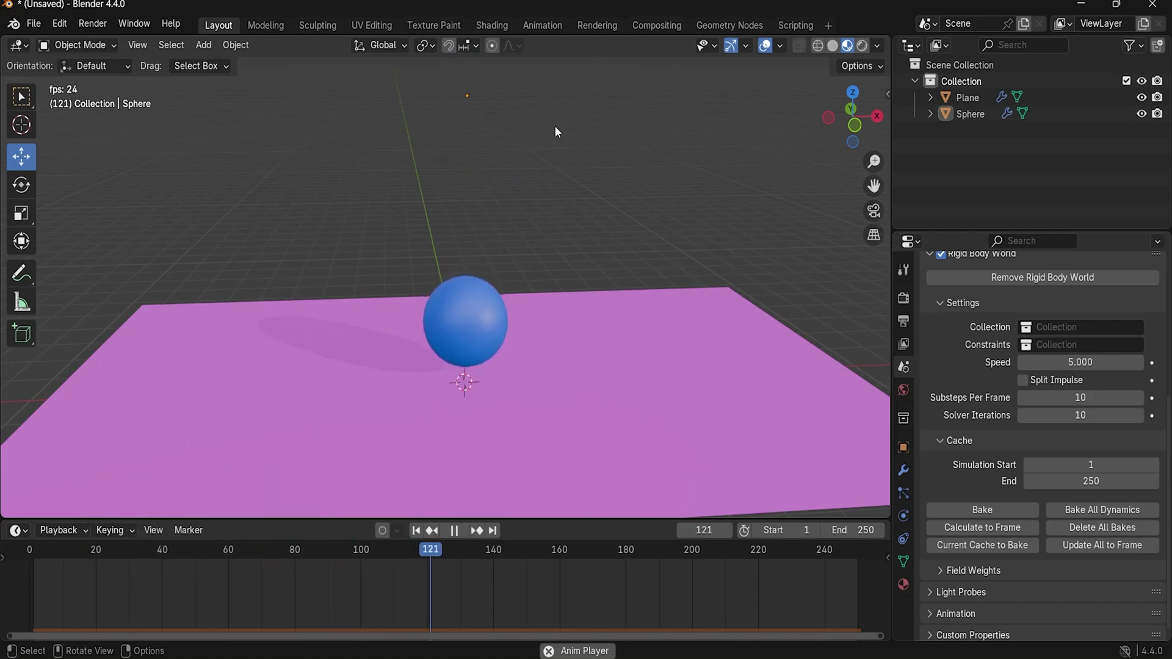
key(space)
click(416, 531)
Step: Set the Rigid Body World speed to 10, play the simulation and rewind to the first frame
click(1085, 361)
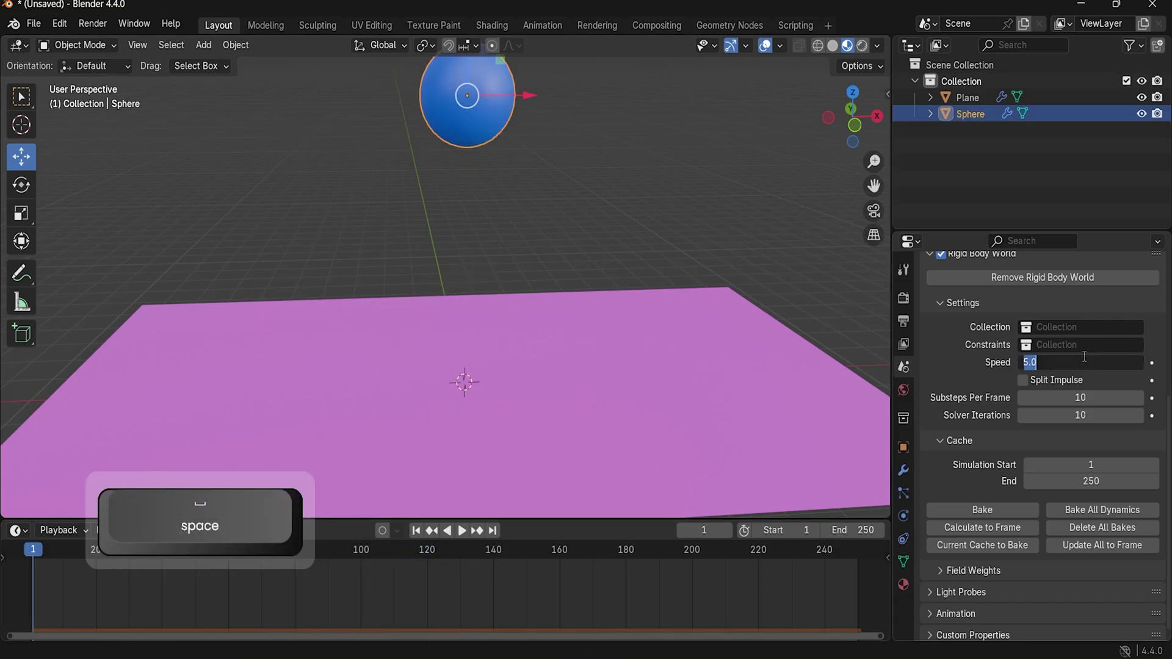
text(10)
key(Return)
key(space)
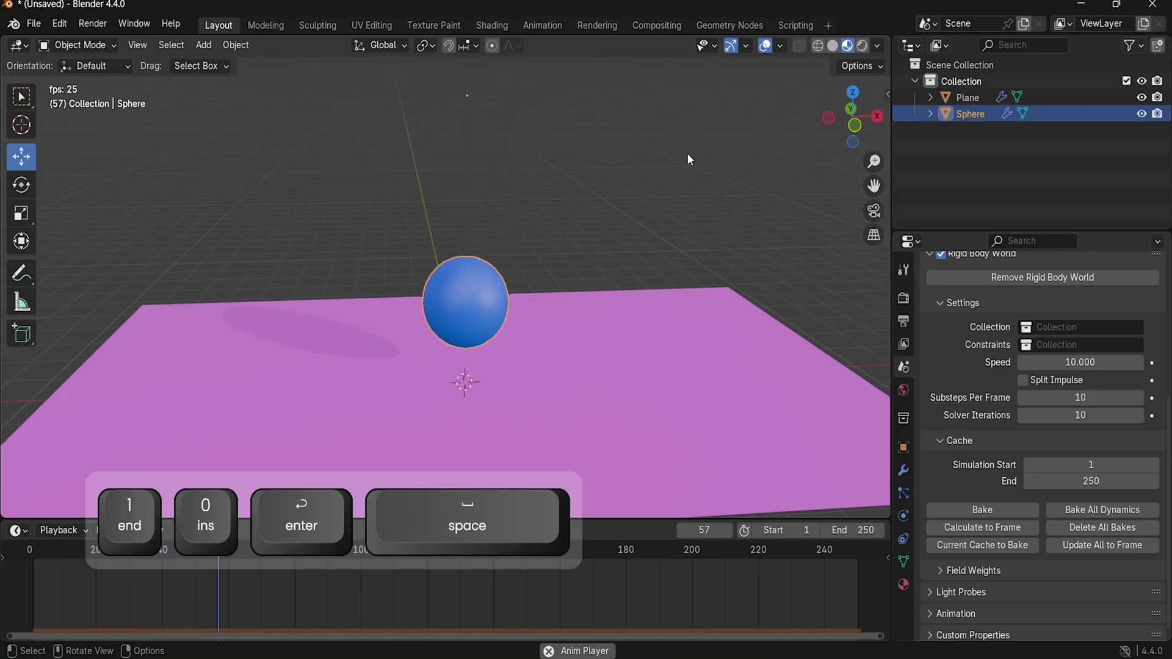
key(space)
key(shift+Left)
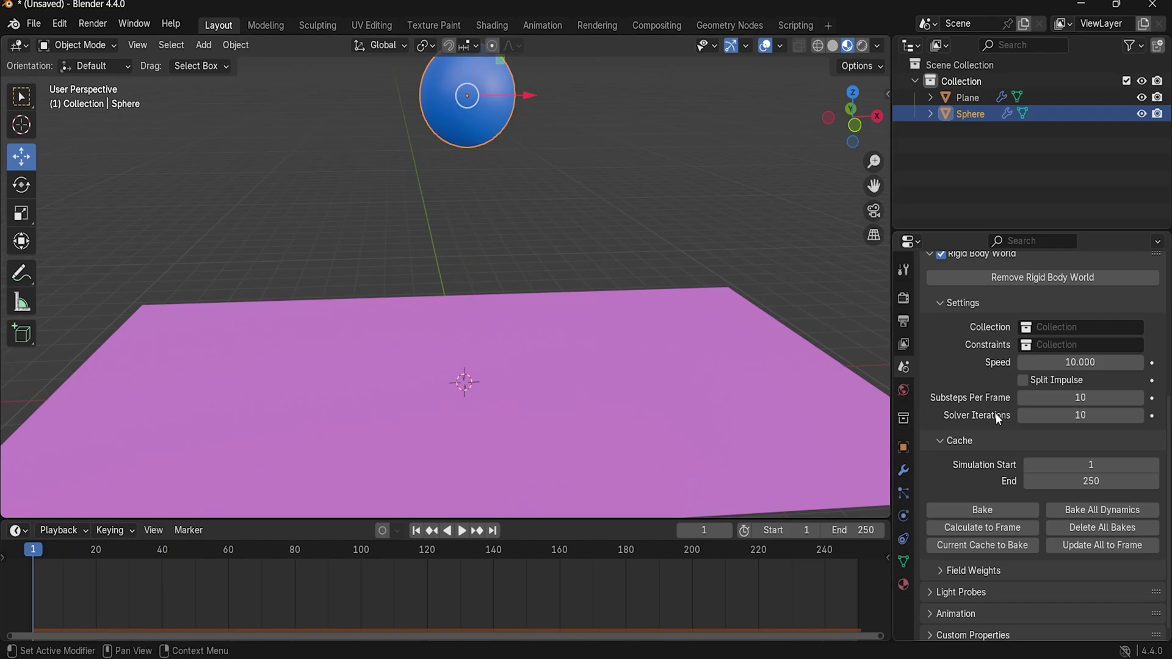
Step: Reverse the scene's gravity by setting its Z value to 9.81 m/s²
scroll(996, 412, up, 8)
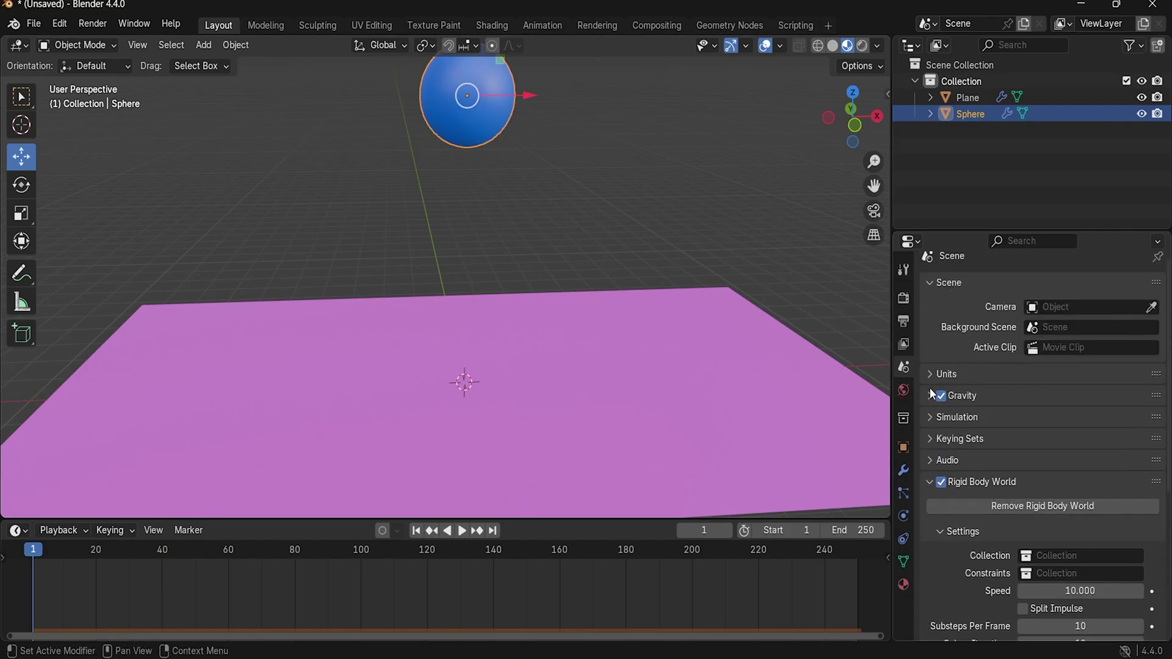
click(929, 390)
click(1043, 452)
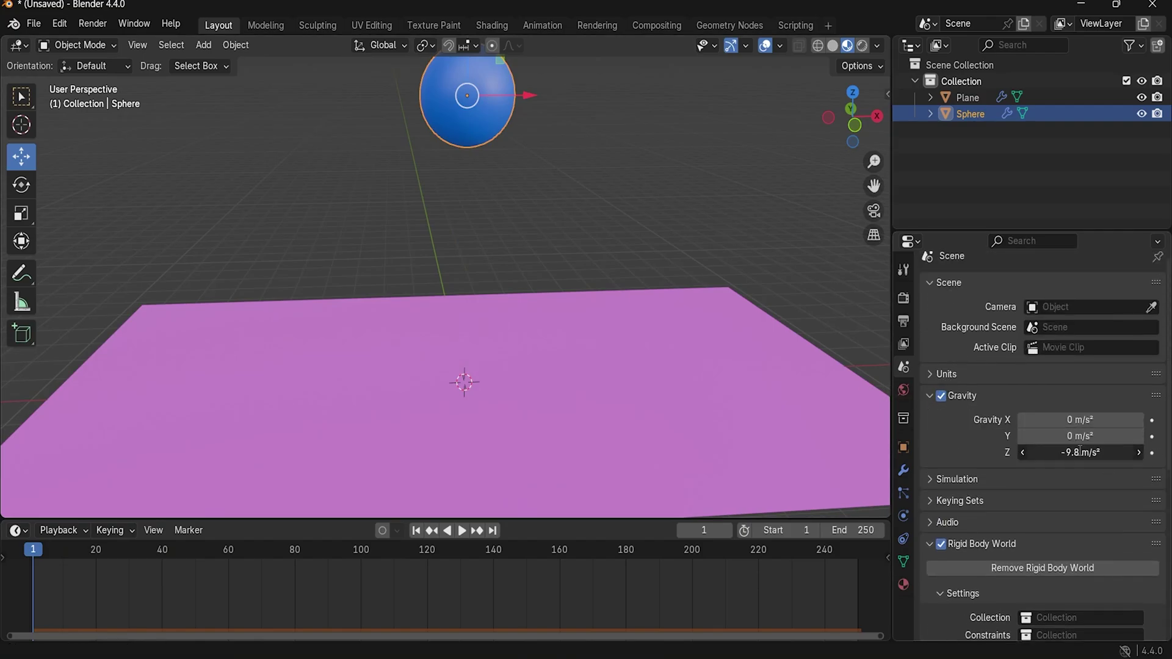
click(1030, 452)
key(BackSpace)
click(574, 220)
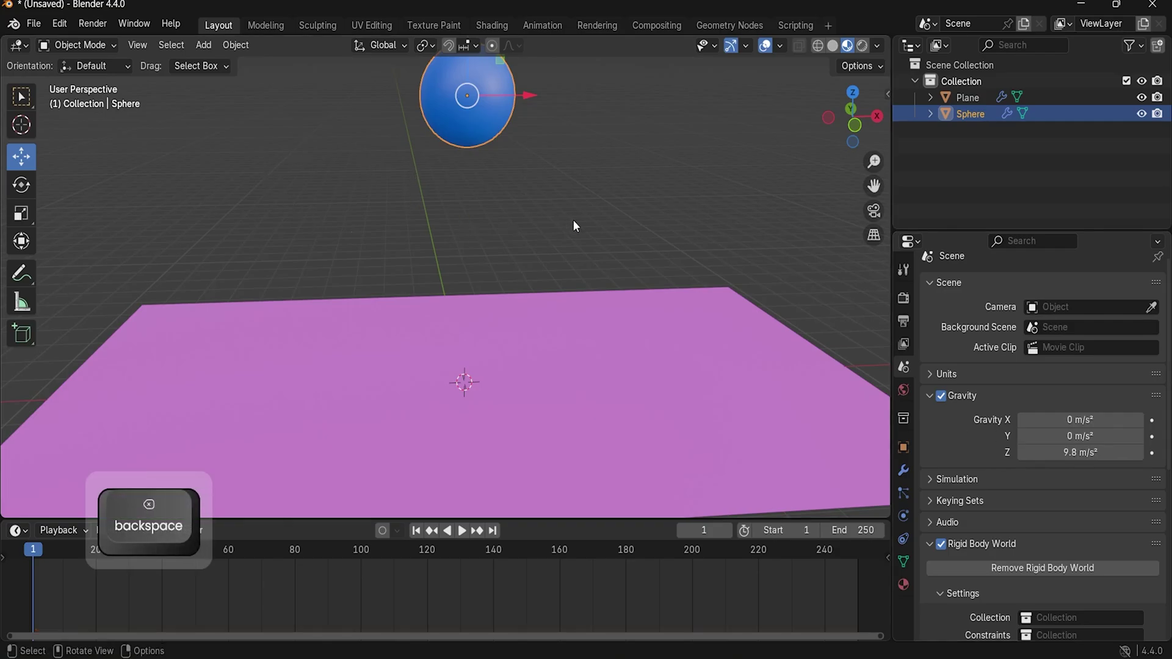
Step: Play the sphere's motion under the reversed gravity and rewind to the first frame
scroll(593, 212, down, 4)
shift+middle_drag(571, 167, 572, 212)
scroll(572, 211, up, 4)
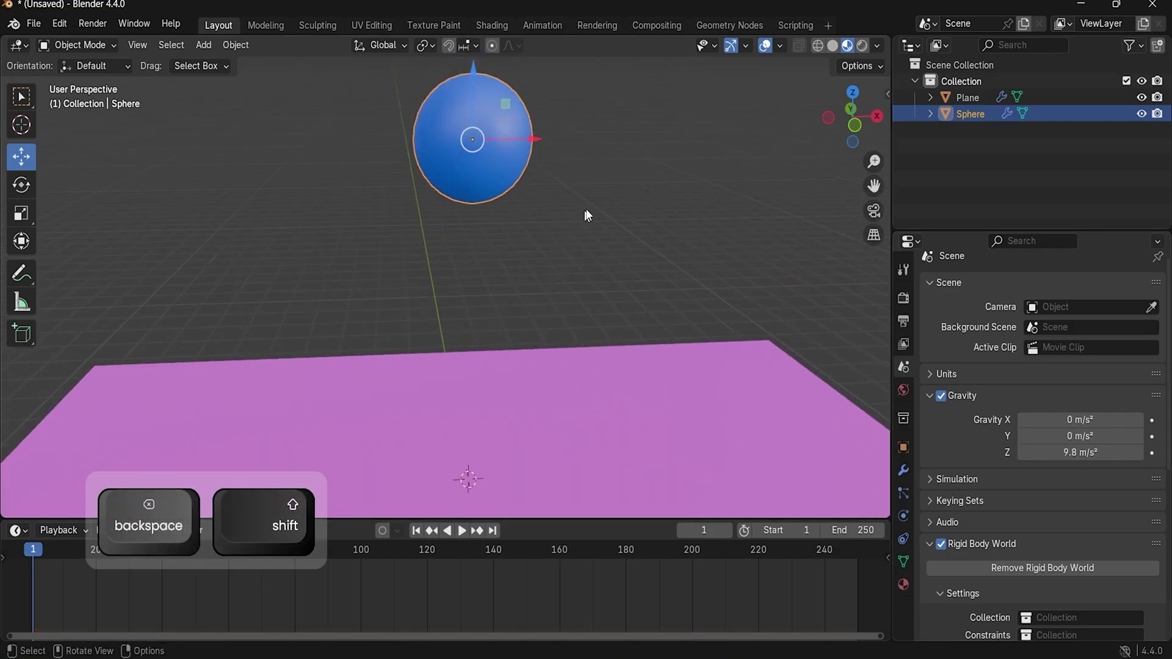
shift+middle_drag(675, 150, 657, 256)
scroll(657, 255, down, 3)
key(space)
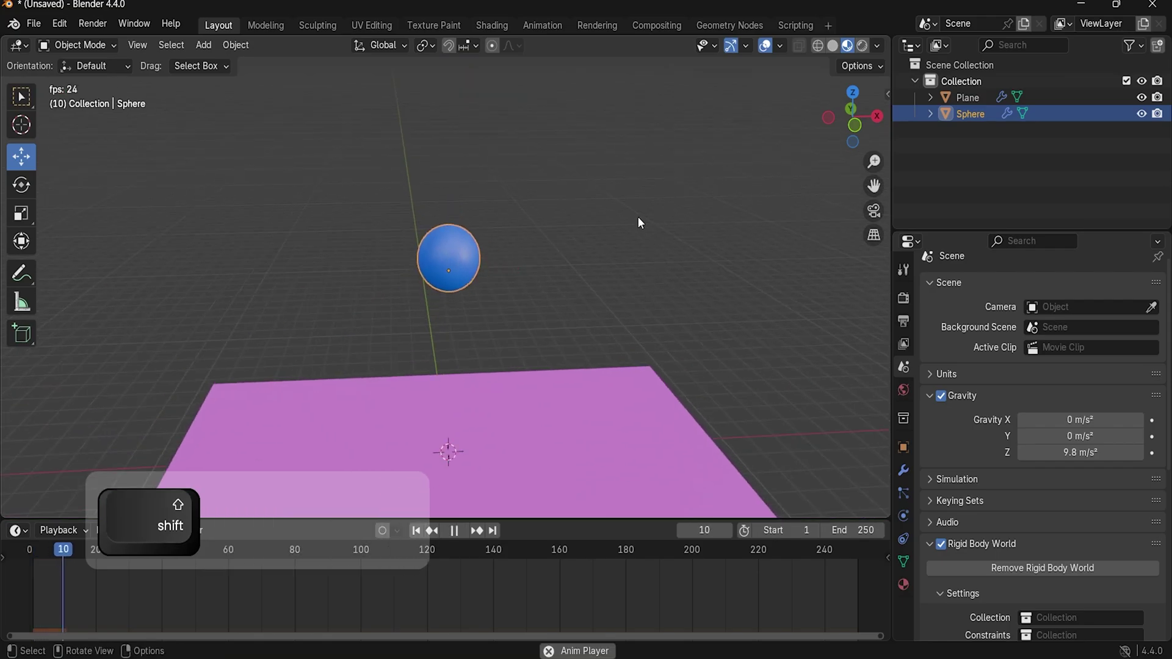
key(space)
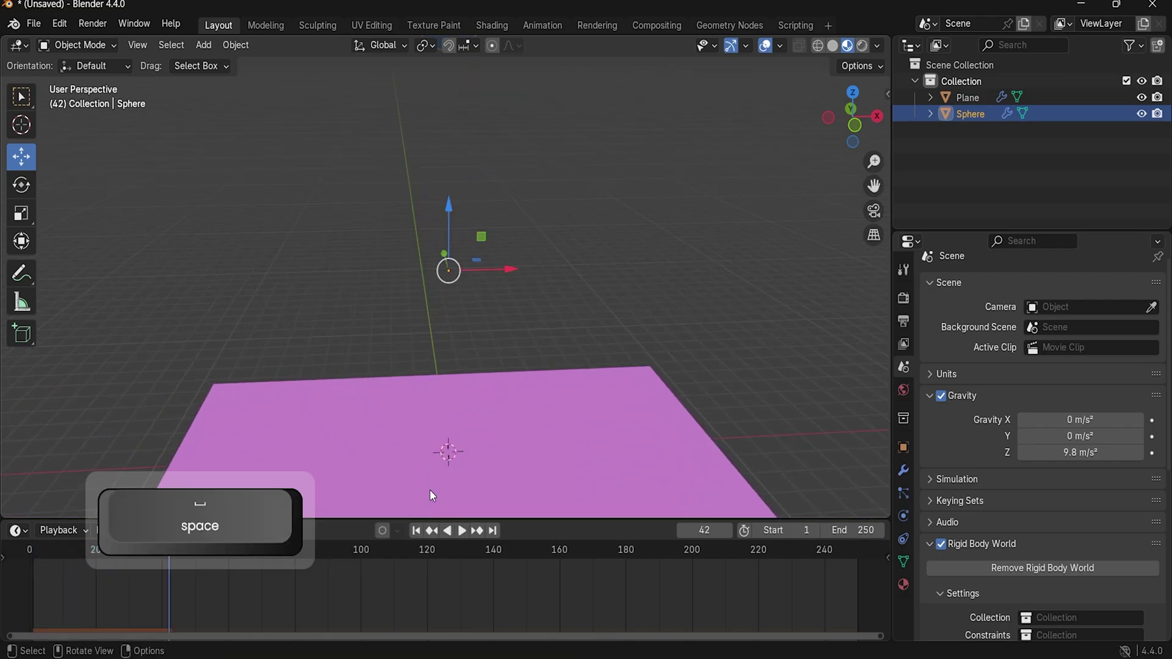
click(417, 530)
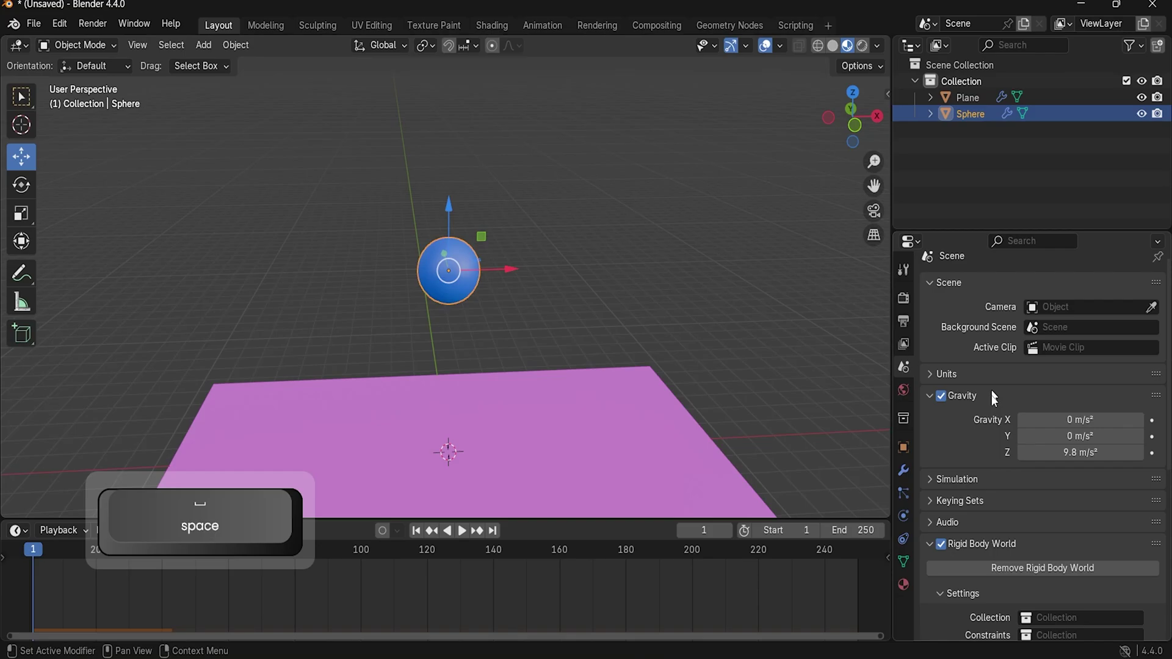
Step: Restore the scene's downward gravity by setting its Z value to -9.81 m/s²
click(1068, 453)
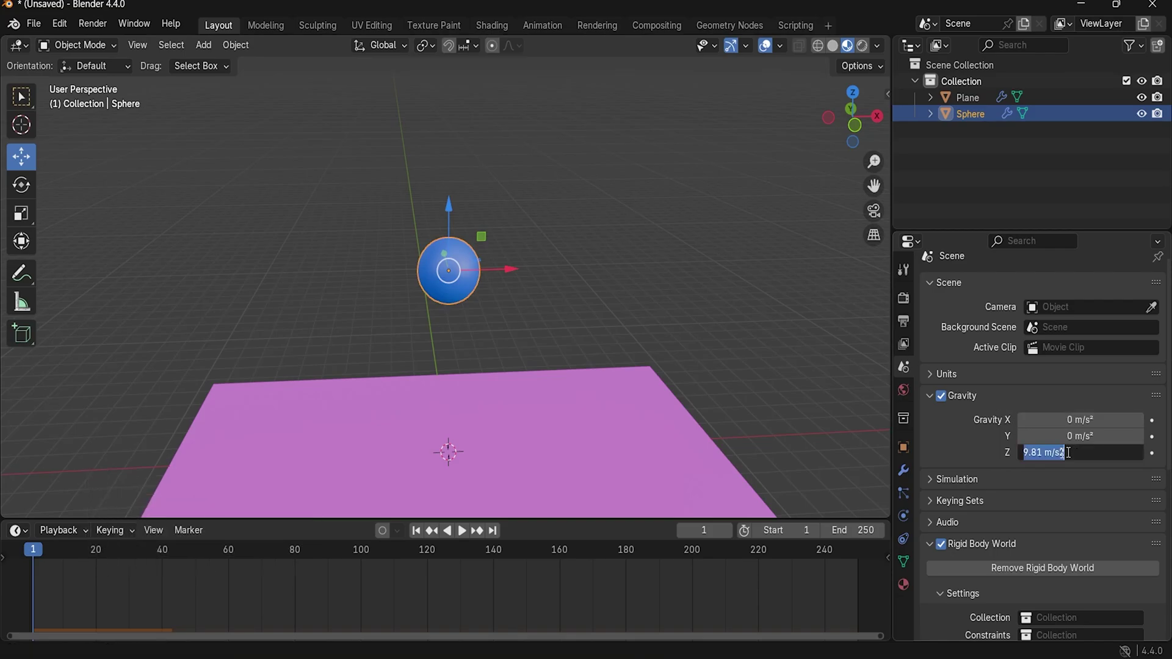
click(1025, 453)
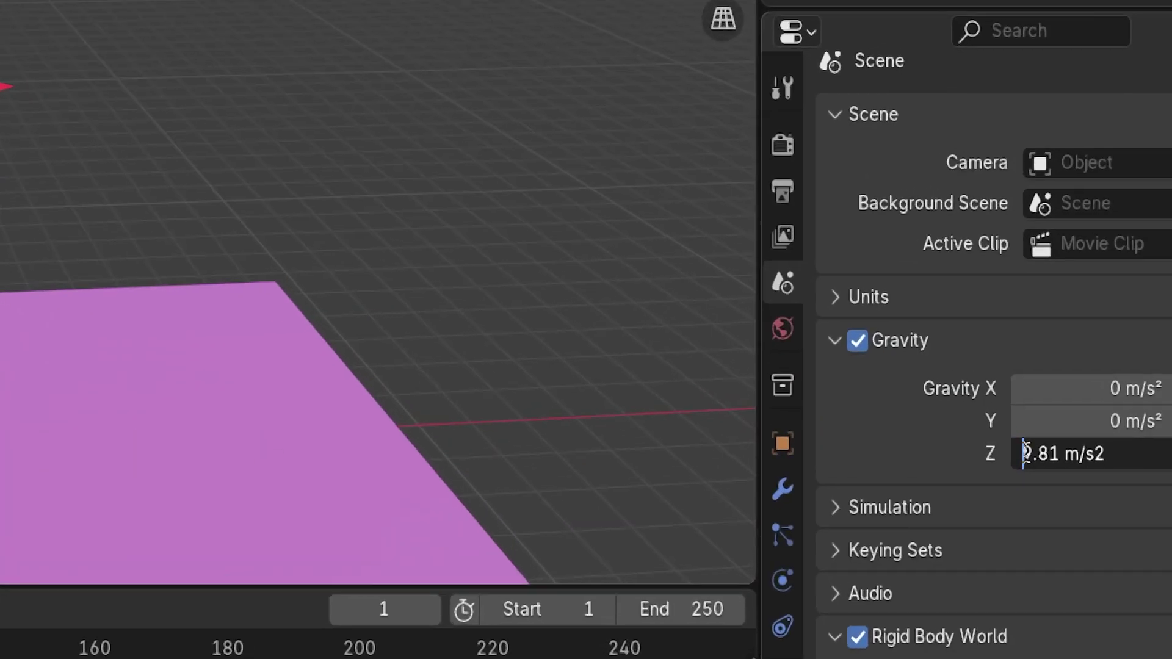
text(-)
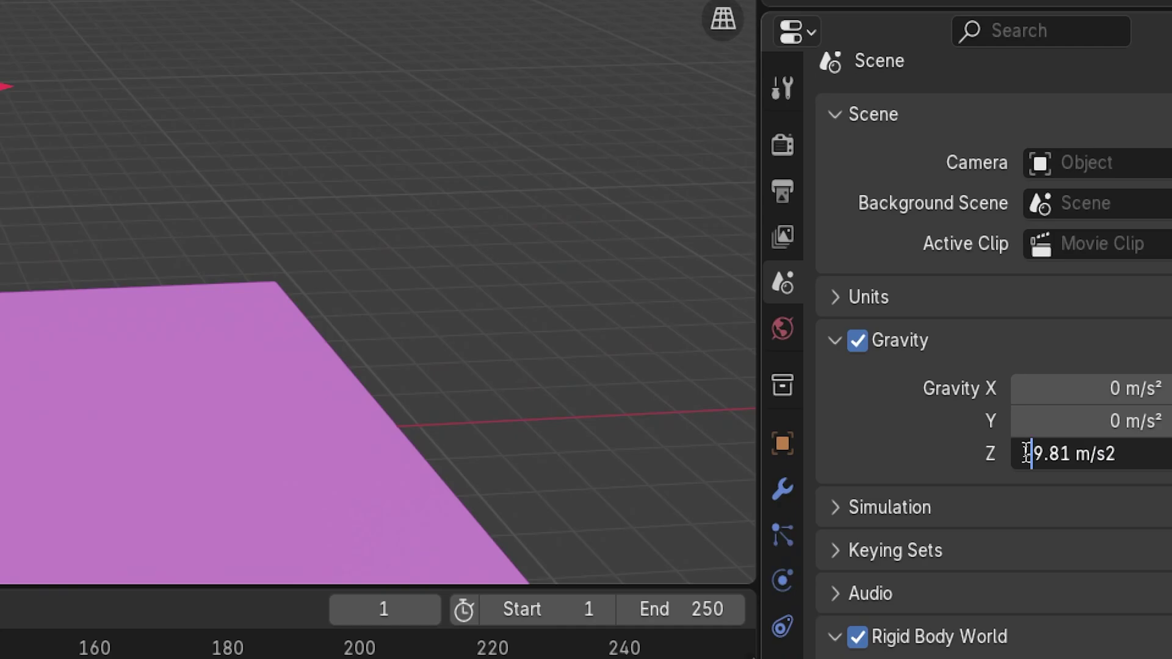
key(Return)
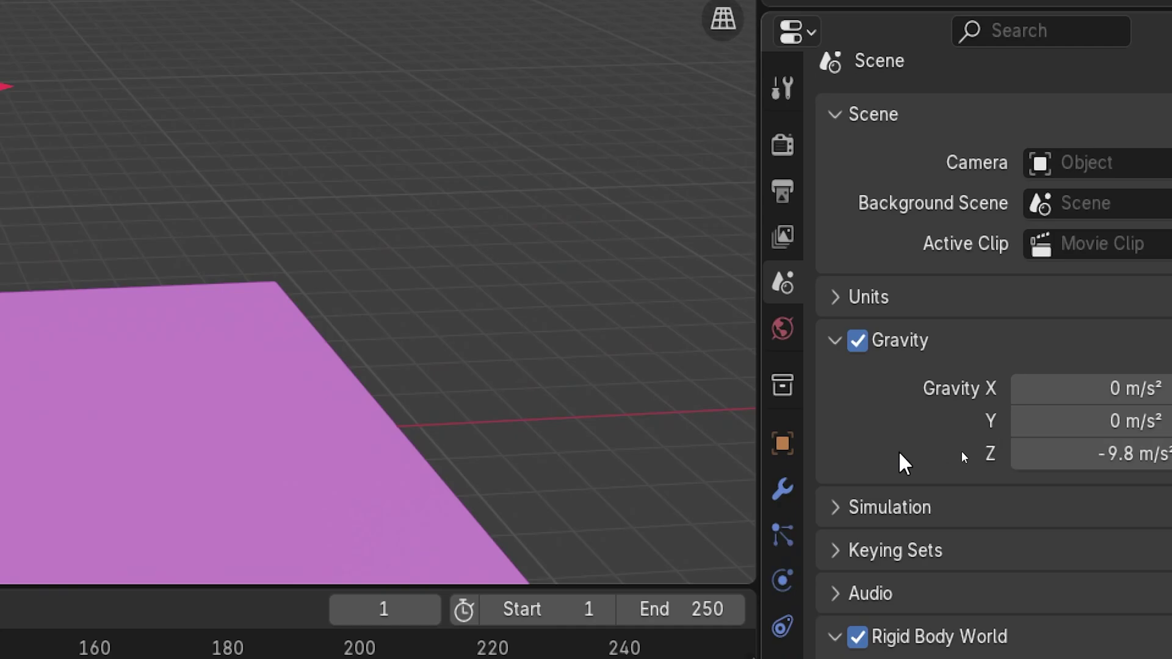
key(super+minus)
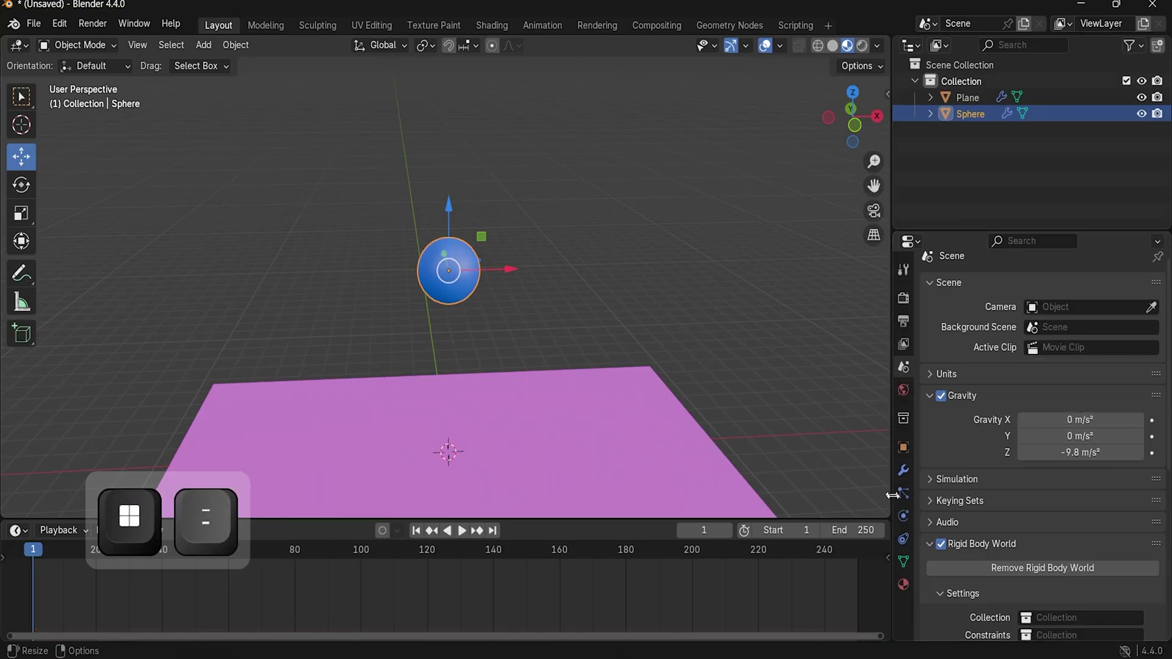
Step: Show the sphere's Soft Body physics settings, collapse the Object section and examine the Edges and Stiffness settings
click(903, 515)
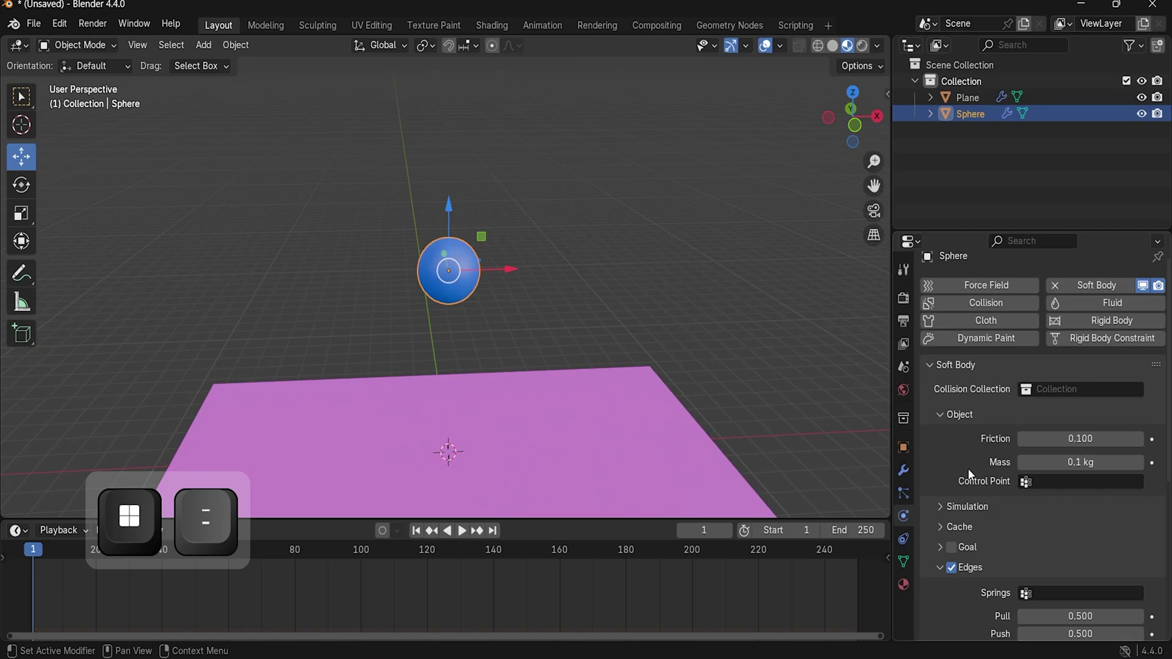
click(961, 415)
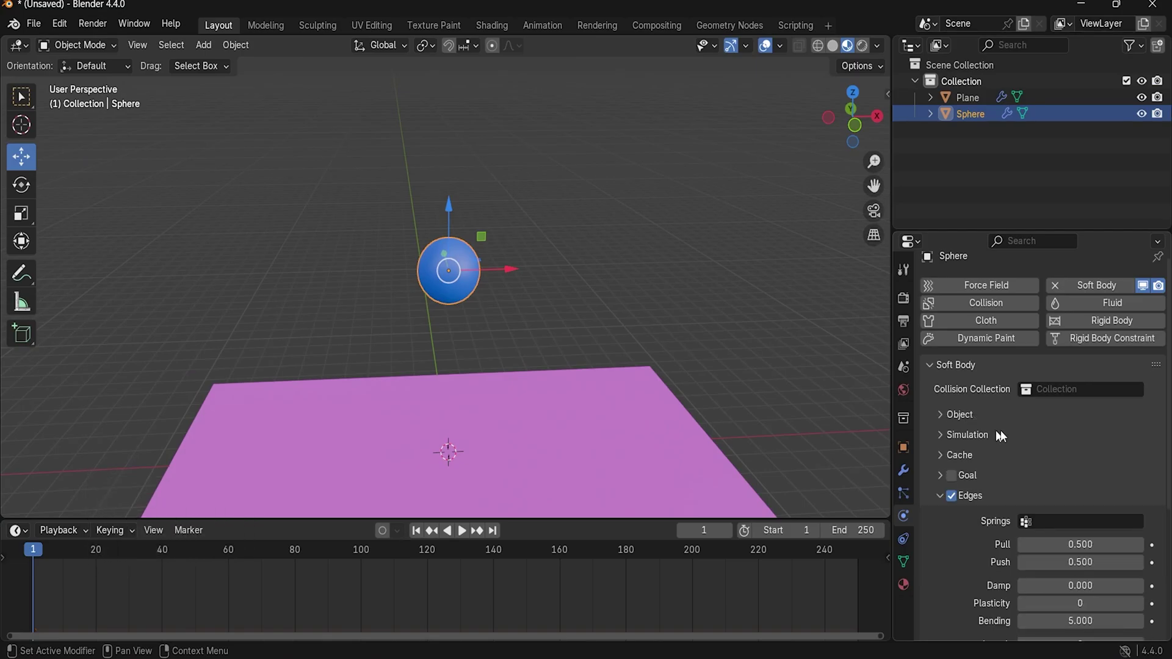
scroll(1035, 427, down, 3)
scroll(977, 431, down, 4)
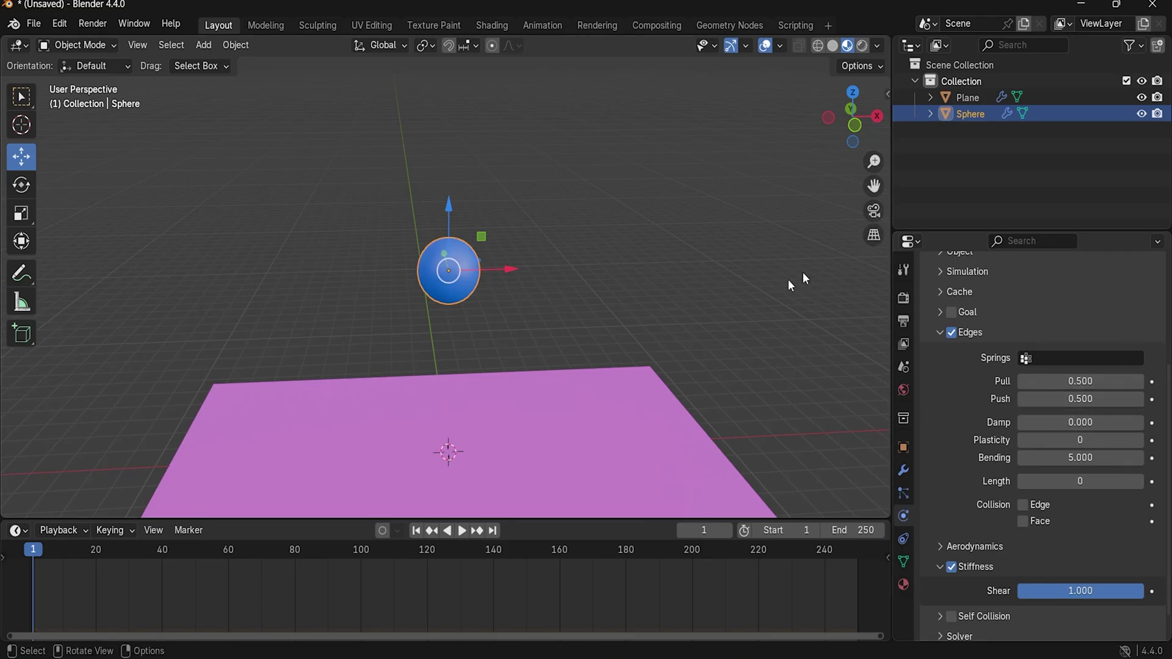
scroll(558, 280, up, 8)
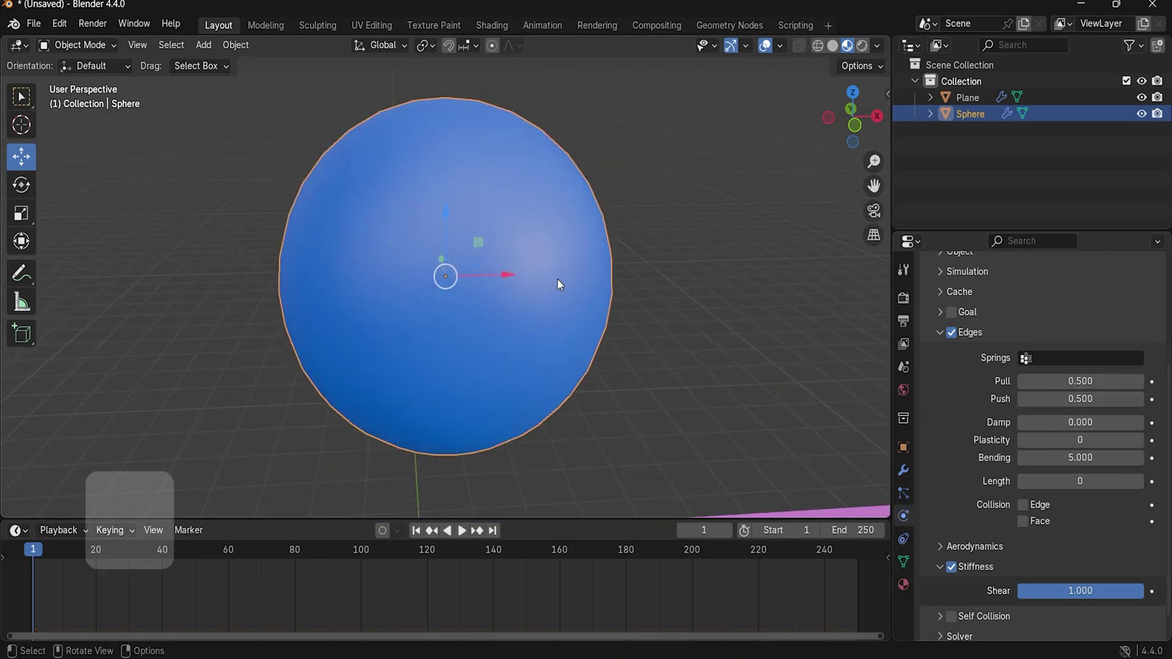
scroll(558, 281, down, 5)
shift+middle_drag(726, 332, 661, 299)
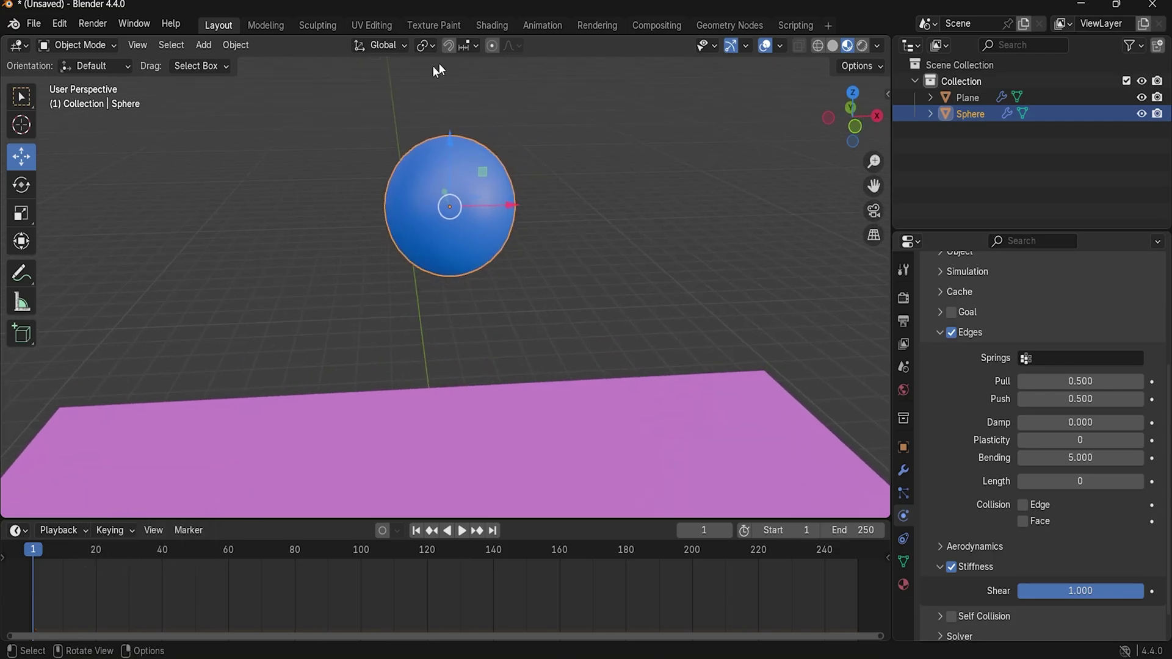
click(572, 198)
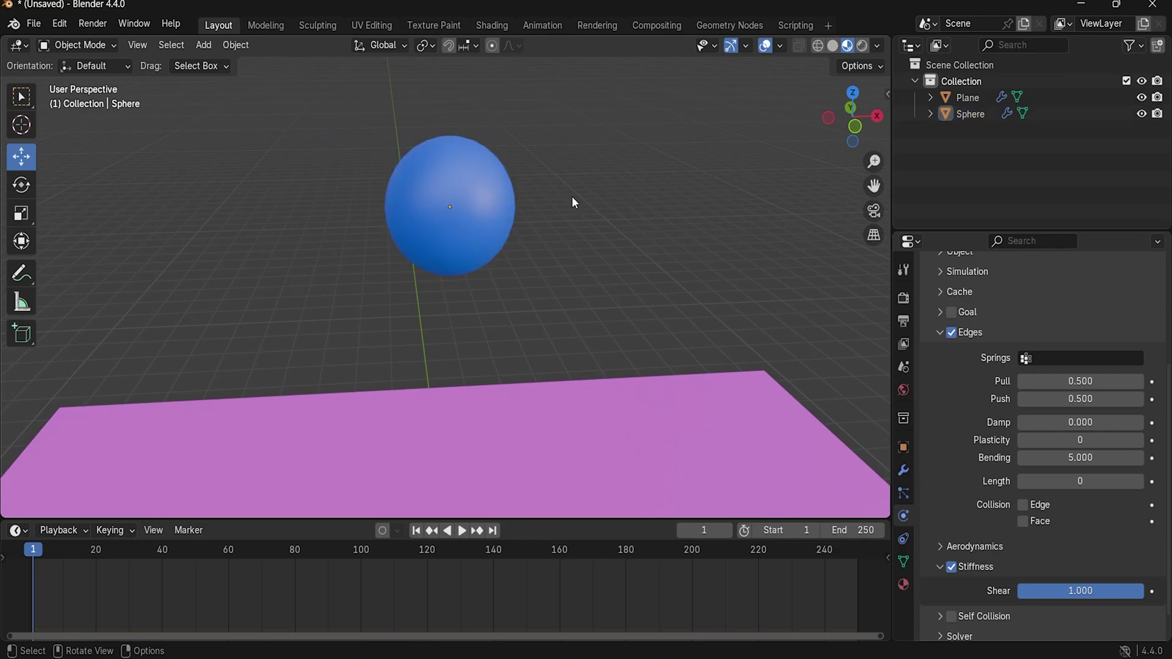
click(493, 239)
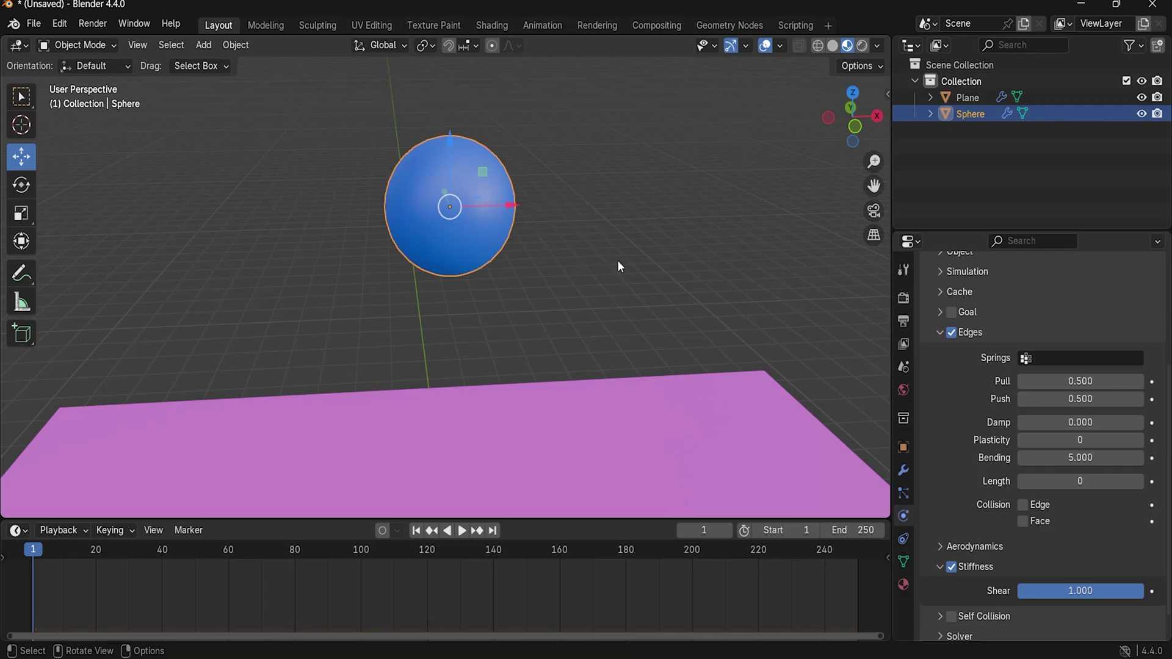
middle_drag(621, 264, 712, 306)
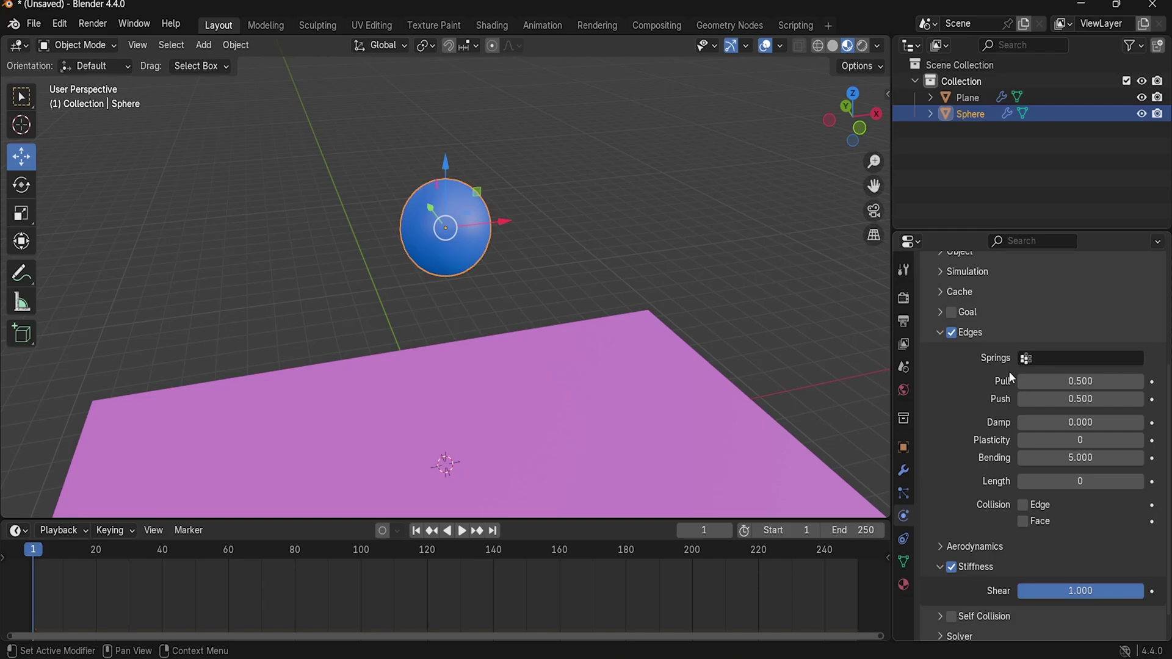
middle_drag(691, 260, 746, 290)
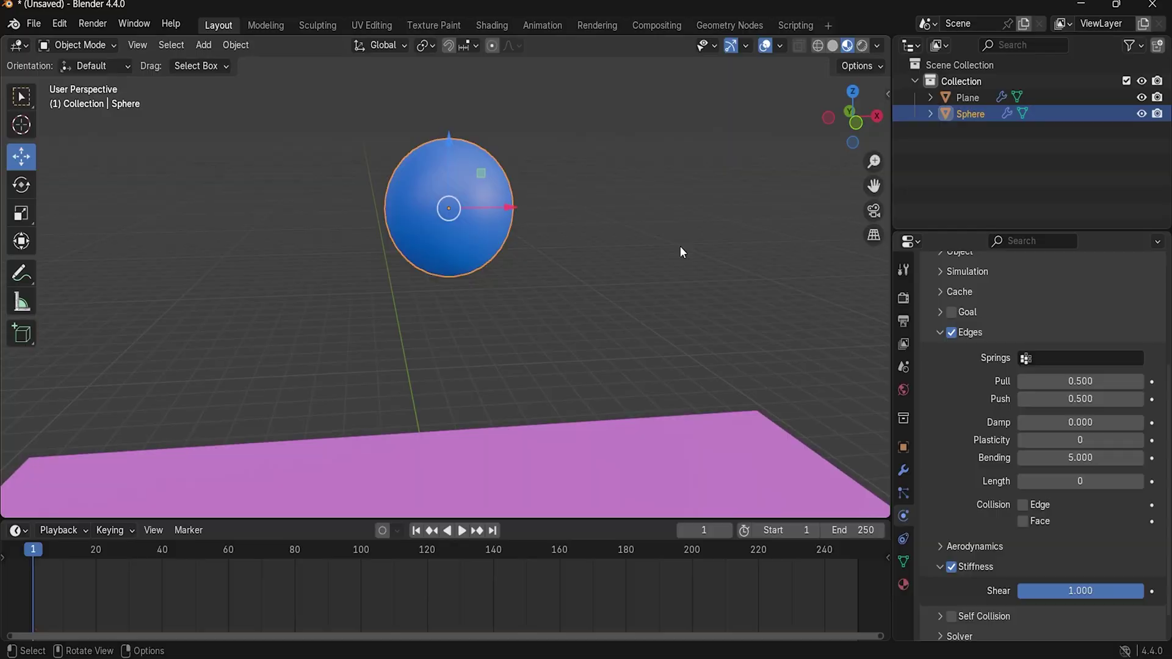